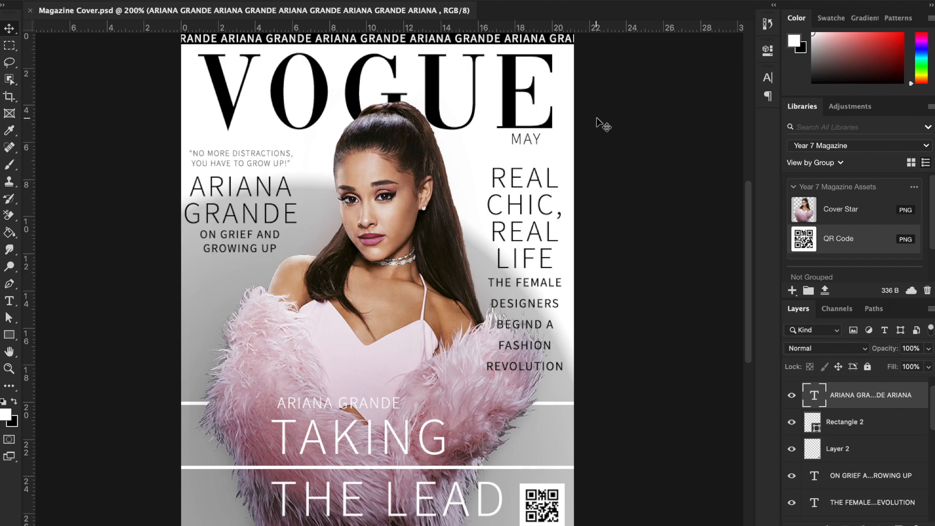
# - Switch from Photoshop to Safari and load Bing in a new tab
pyautogui.hotkey('ctrl', 'Right')
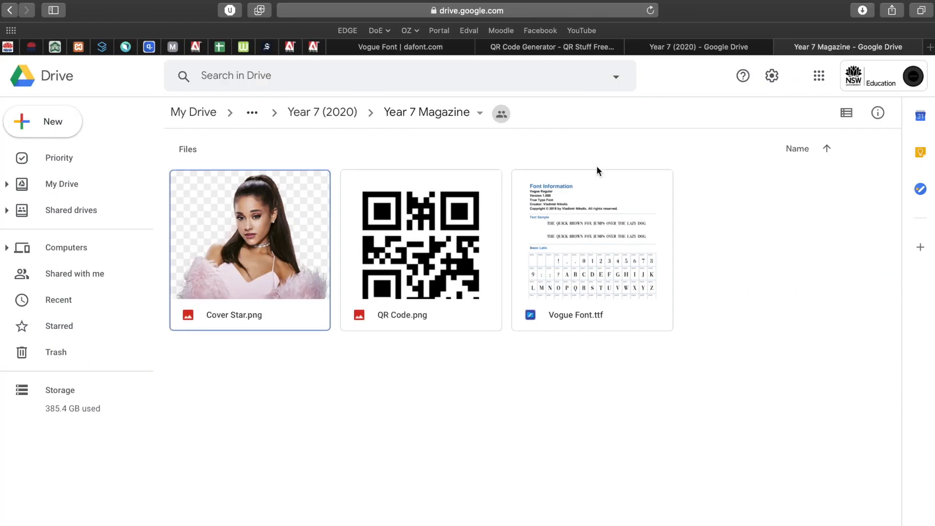
pyautogui.press('super+t')
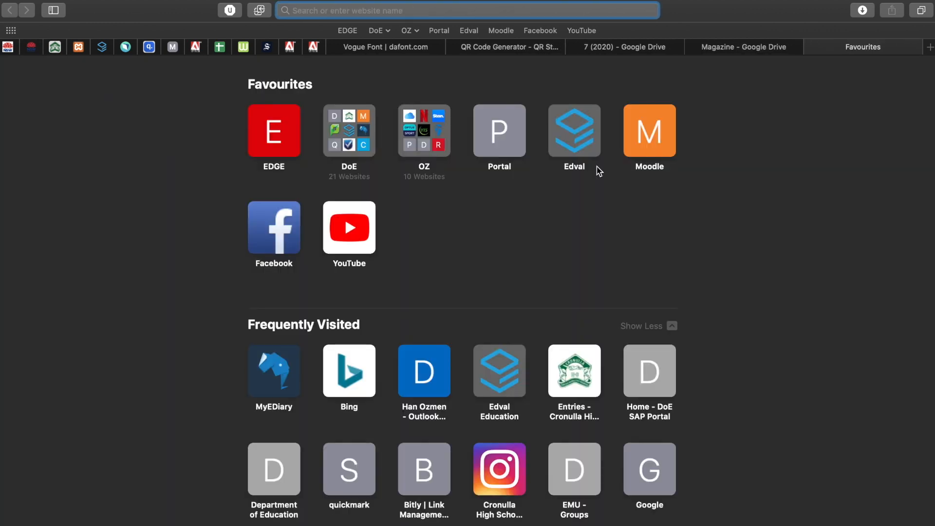
pyautogui.write('bing')
pyautogui.press('Return')
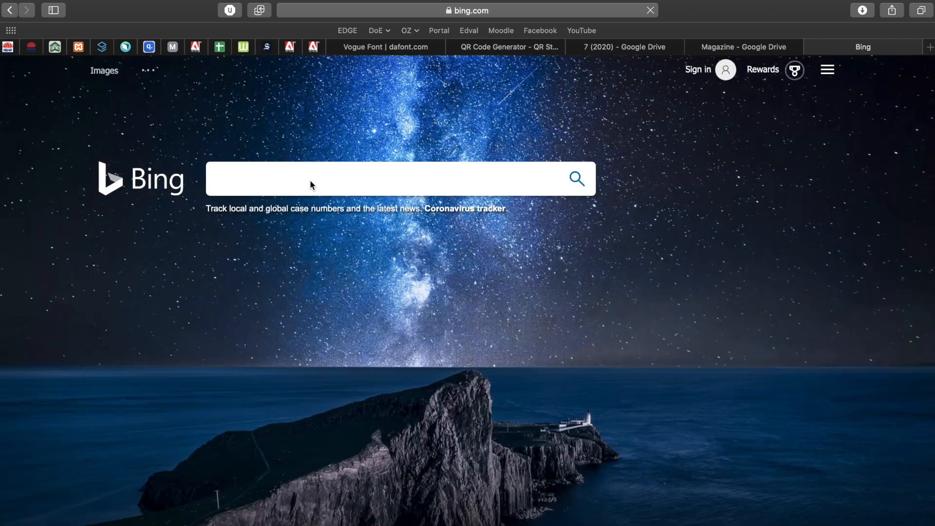
# - Search Bing for 'magazine cover' and show the image results
pyautogui.click(310, 183)
pyautogui.write('magazine c')
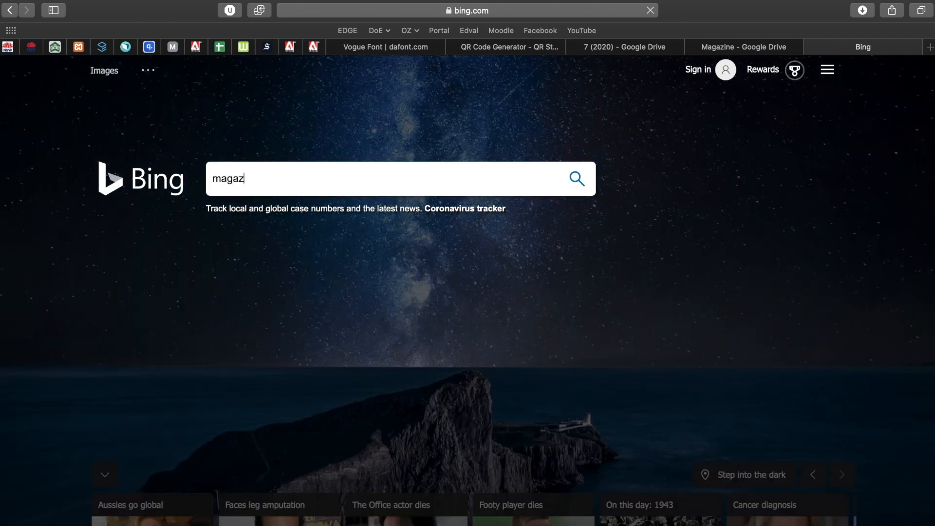
pyautogui.write('over')
pyautogui.press('Return')
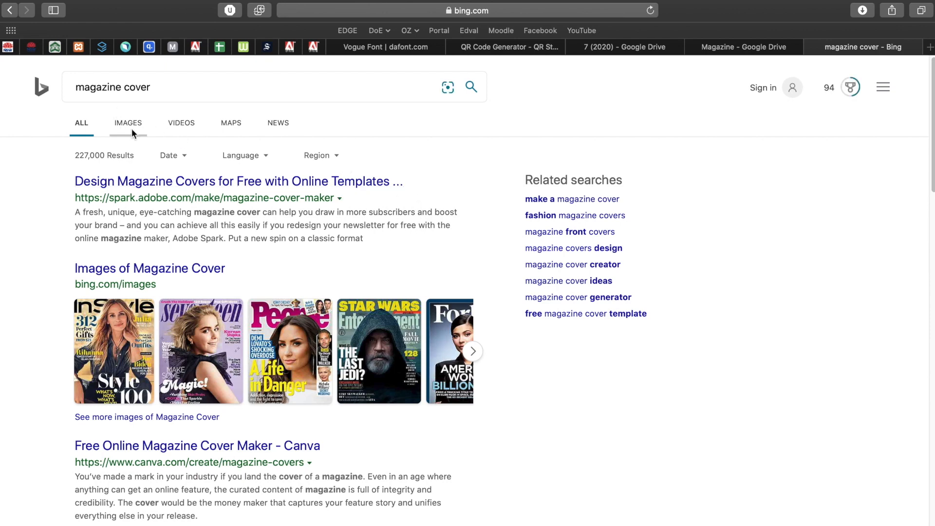
pyautogui.click(132, 131)
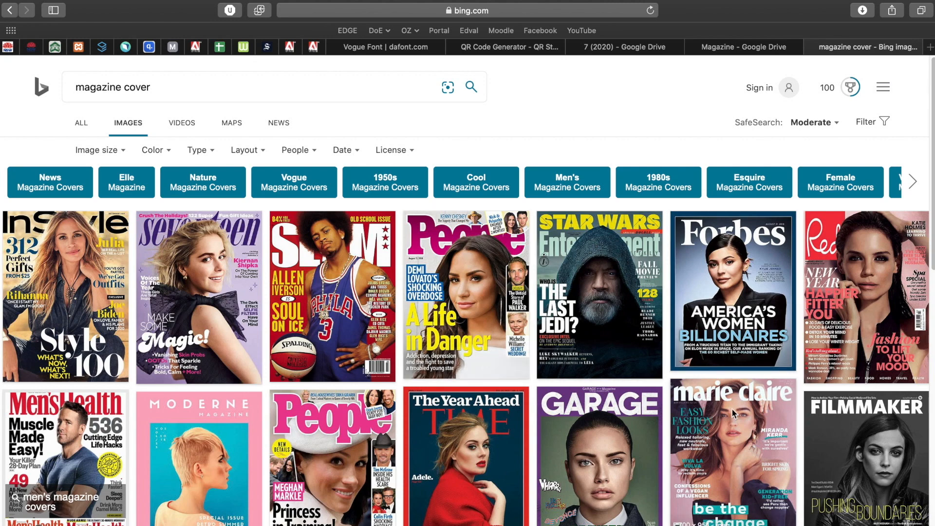
# - Scroll the cover results, enlarge the Boutique cover, then close it
pyautogui.scroll(-3, 717, 410)
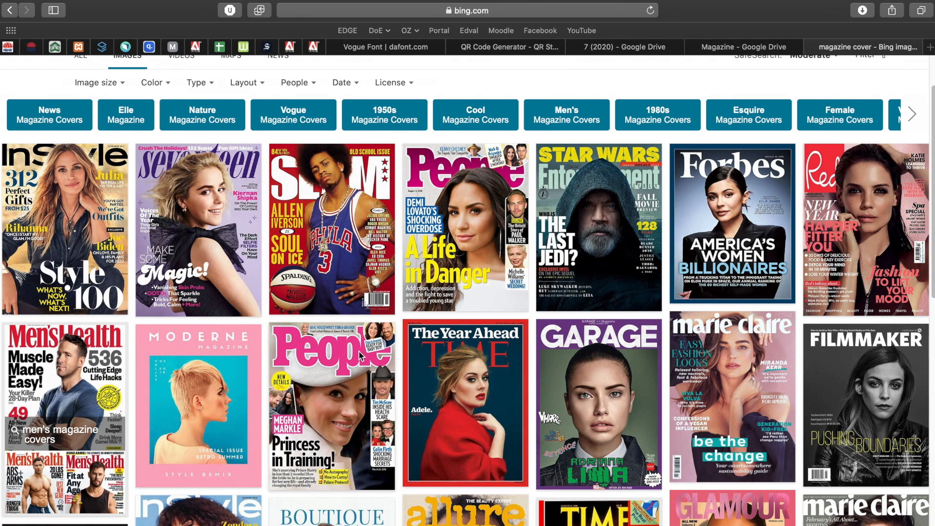
pyautogui.scroll(-2, 325, 366)
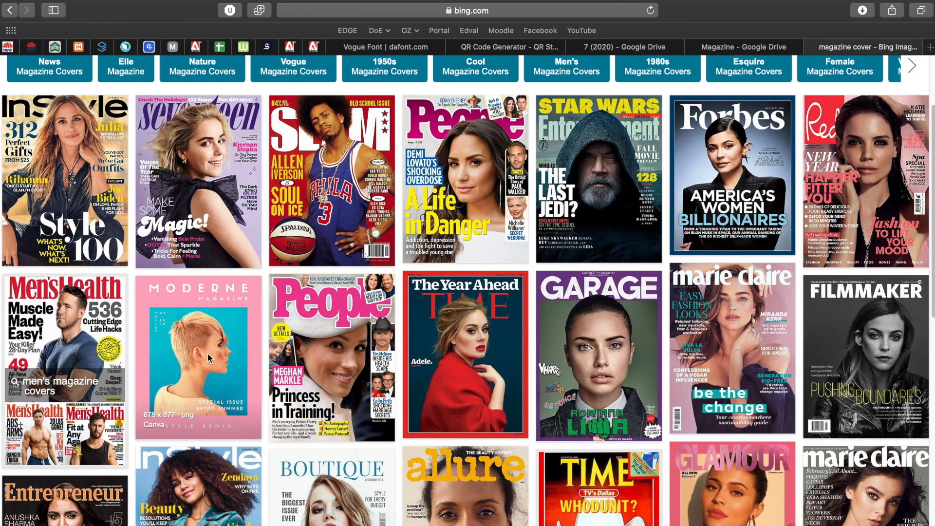
pyautogui.scroll(-4, 207, 353)
pyautogui.scroll(-5, 340, 319)
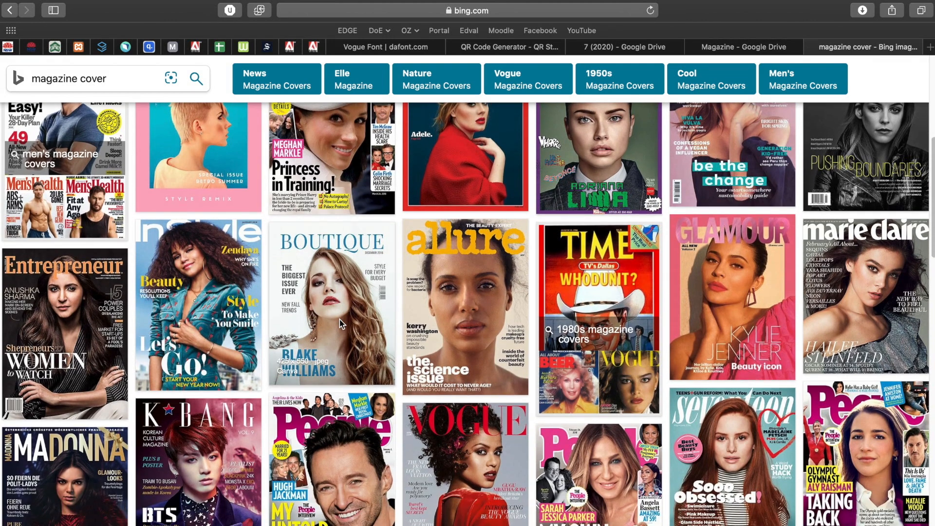
pyautogui.click(340, 320)
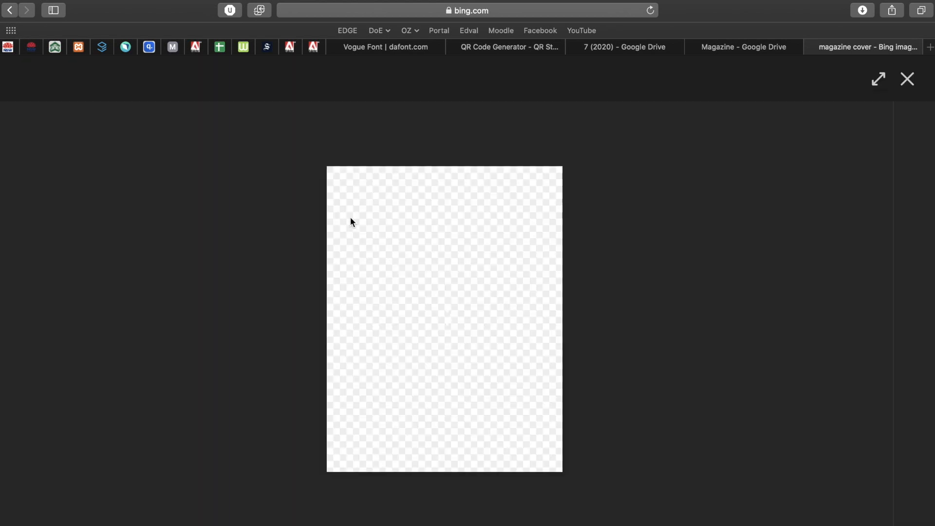
pyautogui.click(908, 79)
pyautogui.scroll(5, 598, 216)
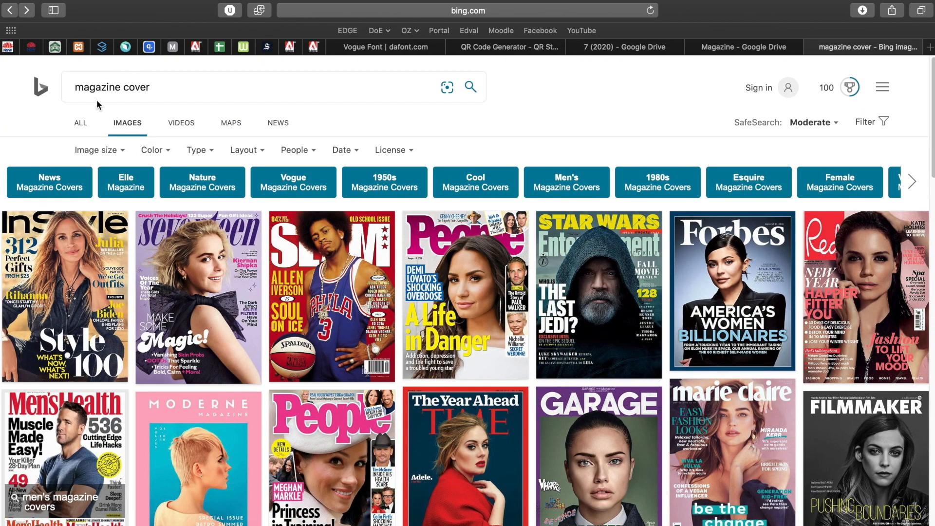
# - Change the search to 'sport magazine cover'
pyautogui.click(76, 91)
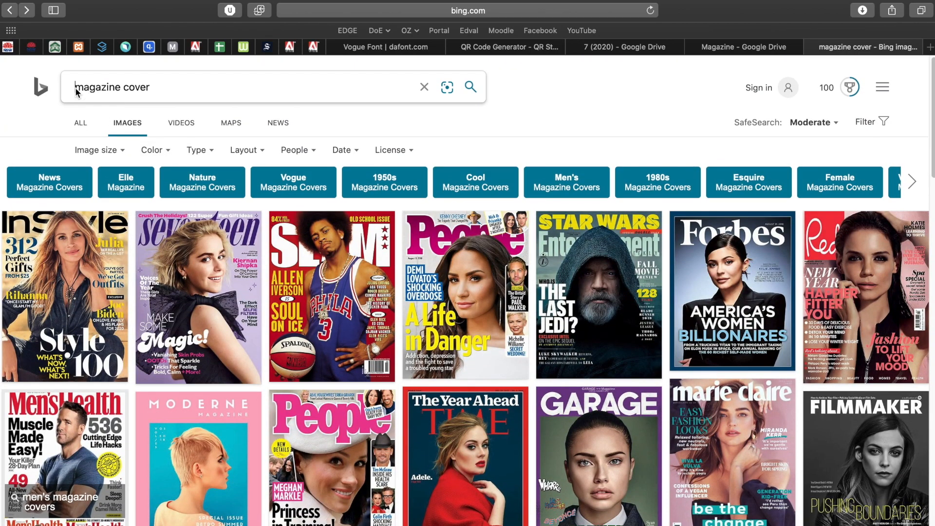
pyautogui.write('sport')
pyautogui.press('Return')
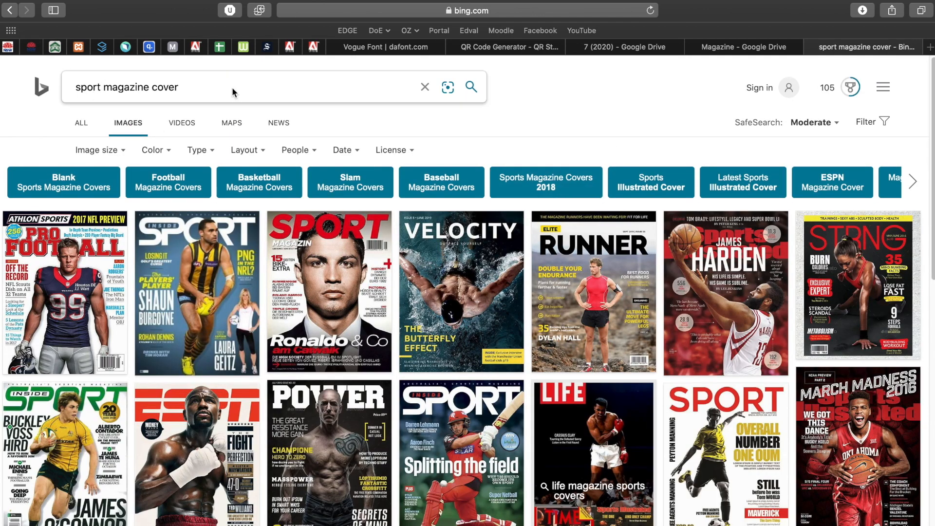
# - Replace 'sport' with 'fashion' and browse the fashion magazine cover results
pyautogui.doubleClick(89, 89)
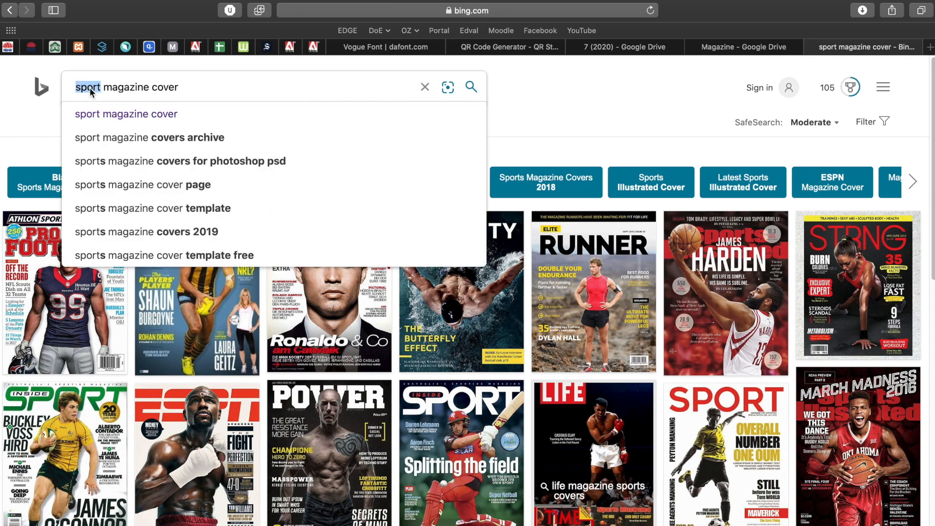
pyautogui.write('fashion')
pyautogui.press('Return')
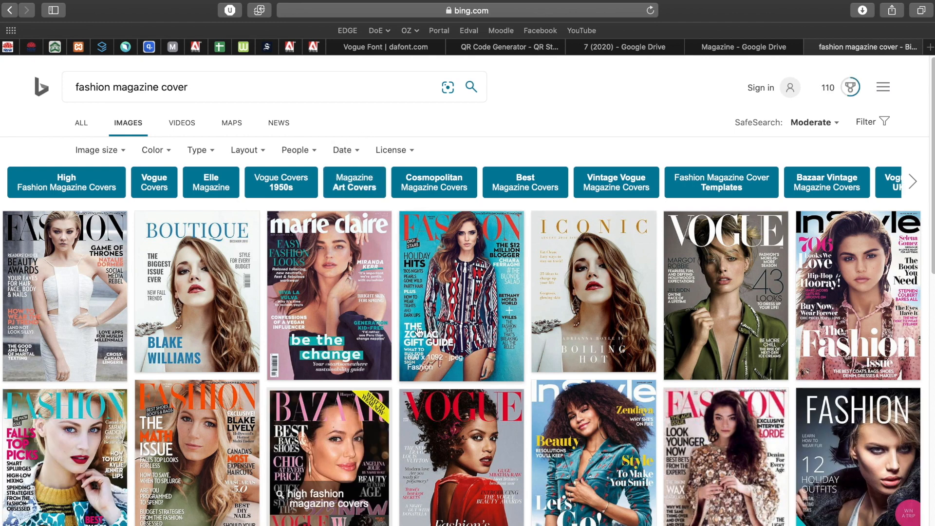
pyautogui.doubleClick(91, 88)
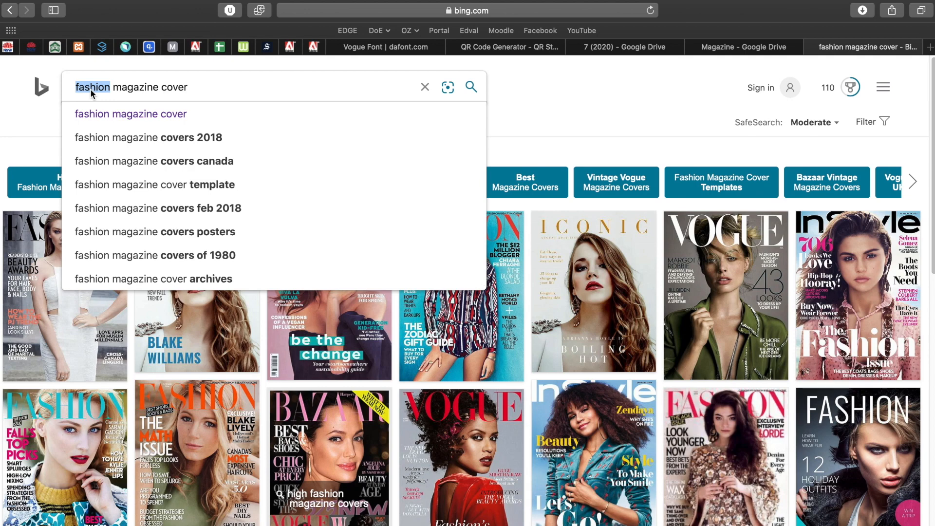
pyautogui.scroll(-10, 545, 428)
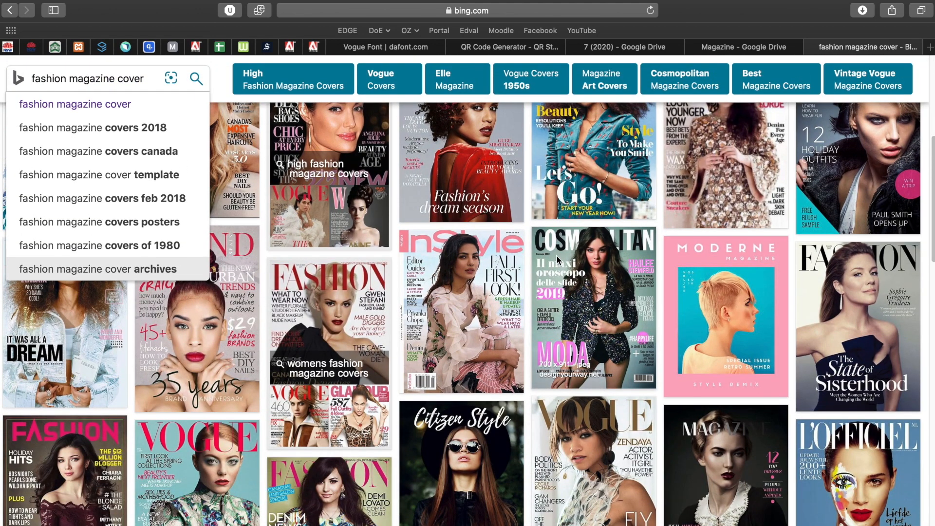
pyautogui.scroll(10, 576, 271)
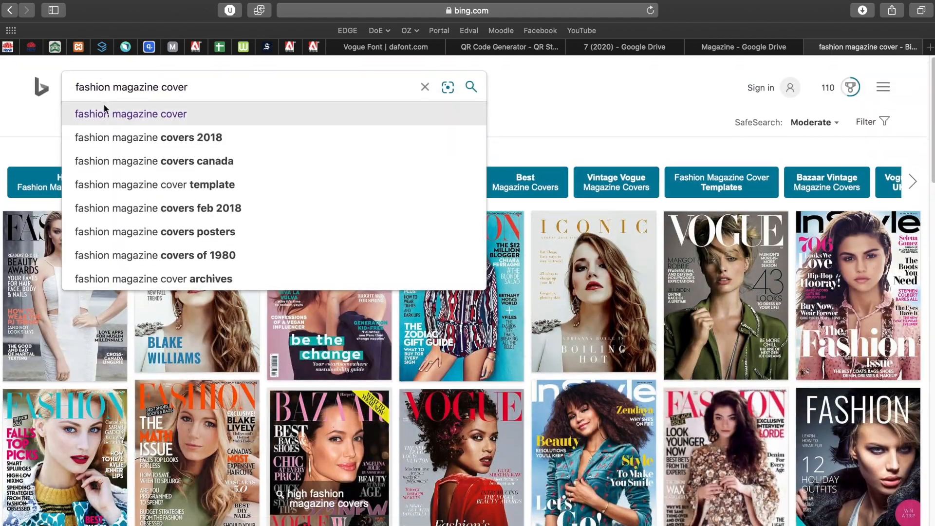
# - Switch the query back to 'sport magazine cover' and scroll through the results
pyautogui.doubleClick(97, 82)
pyautogui.write('sport')
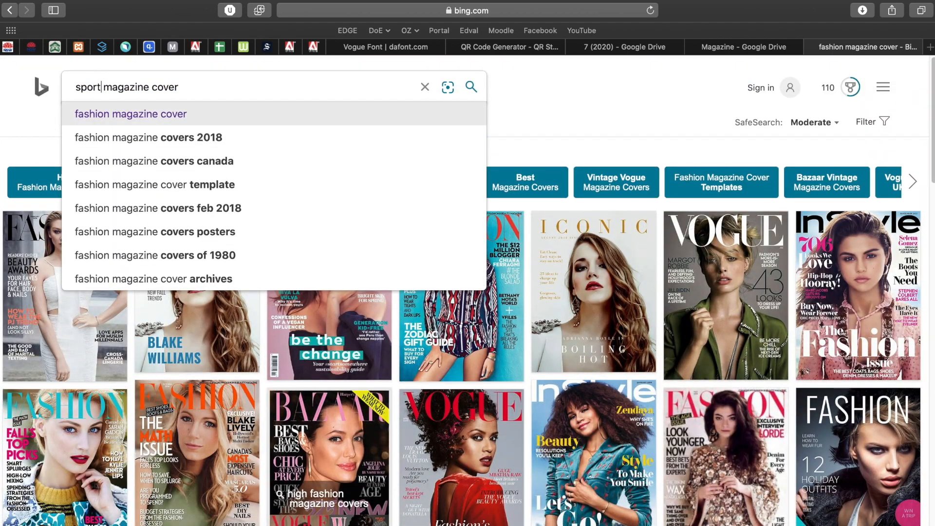
pyautogui.press('Return')
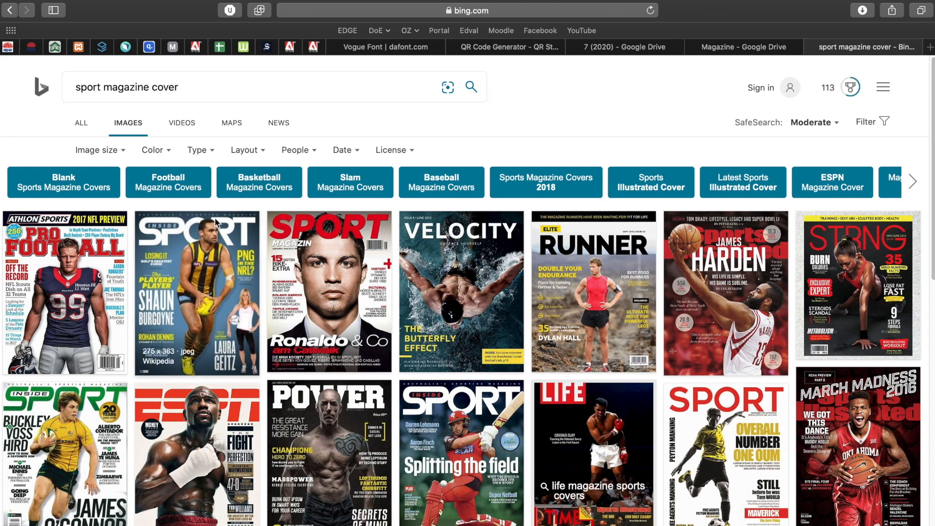
pyautogui.scroll(-5, 336, 374)
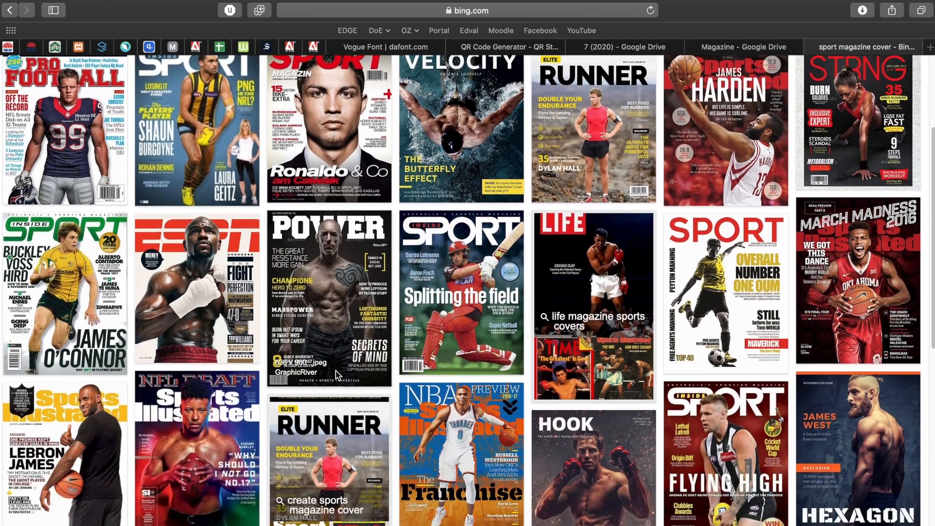
pyautogui.scroll(-1, 337, 374)
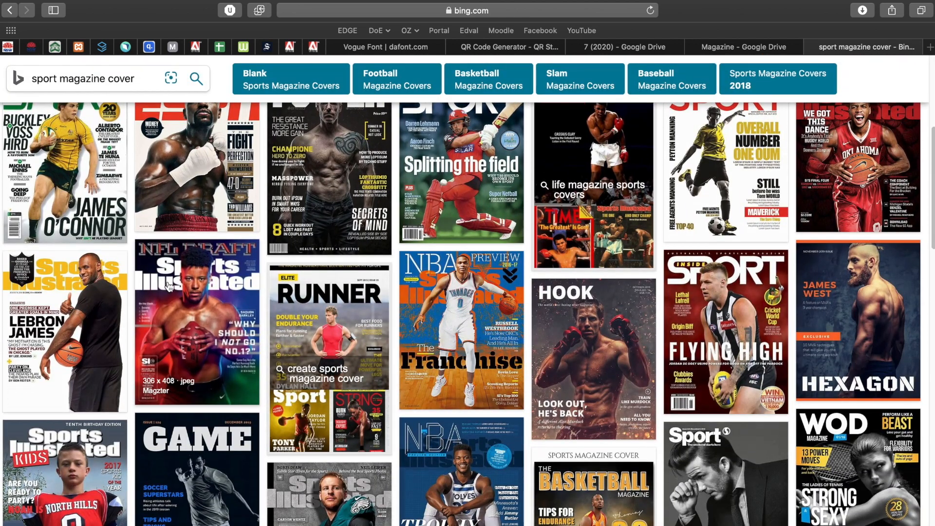
pyautogui.scroll(6, 190, 295)
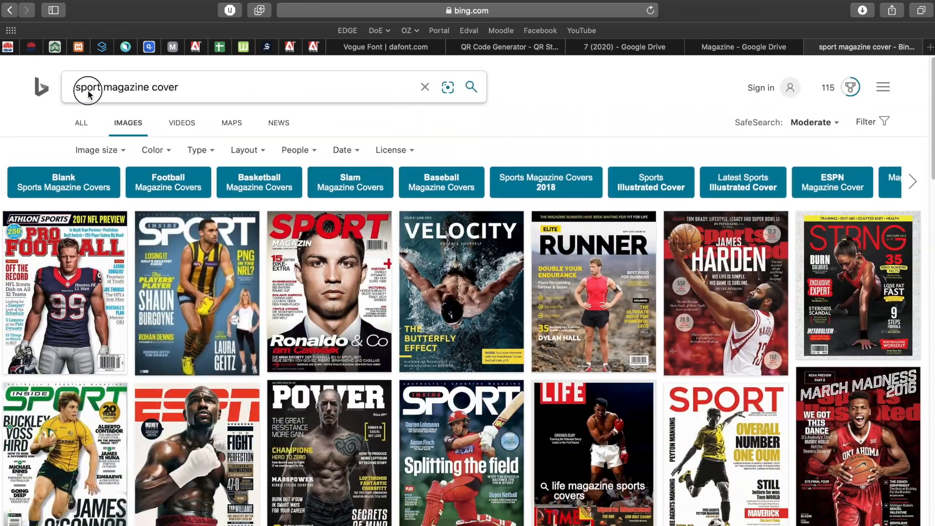
pyautogui.doubleClick(88, 89)
pyautogui.write('ESPN')
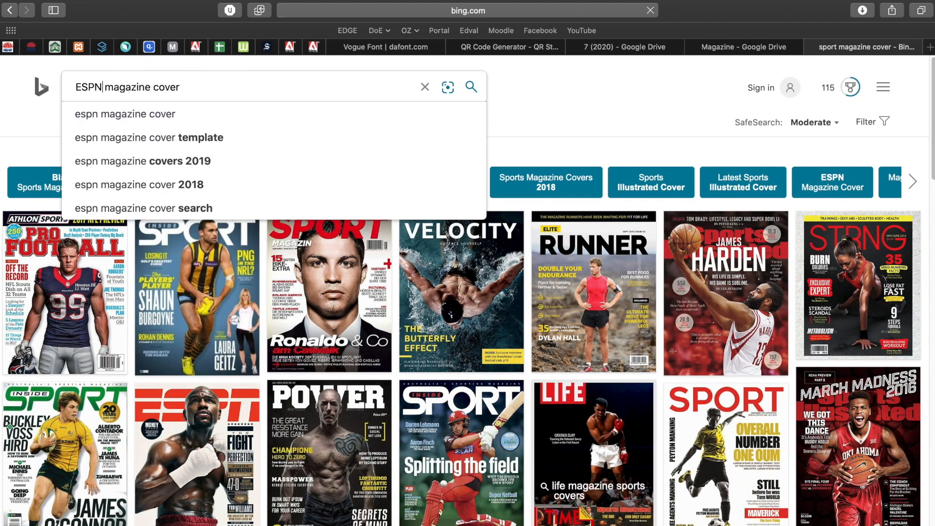
pyautogui.press('Return')
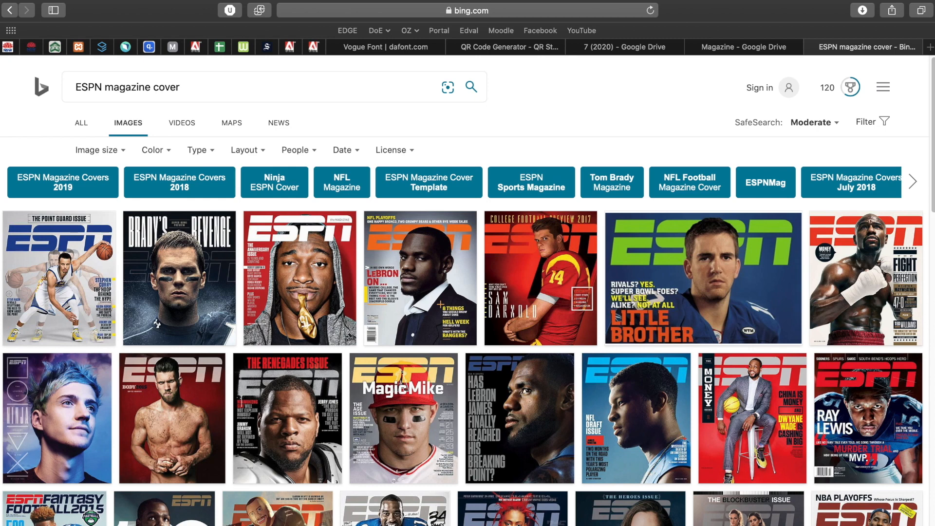
pyautogui.click(855, 249)
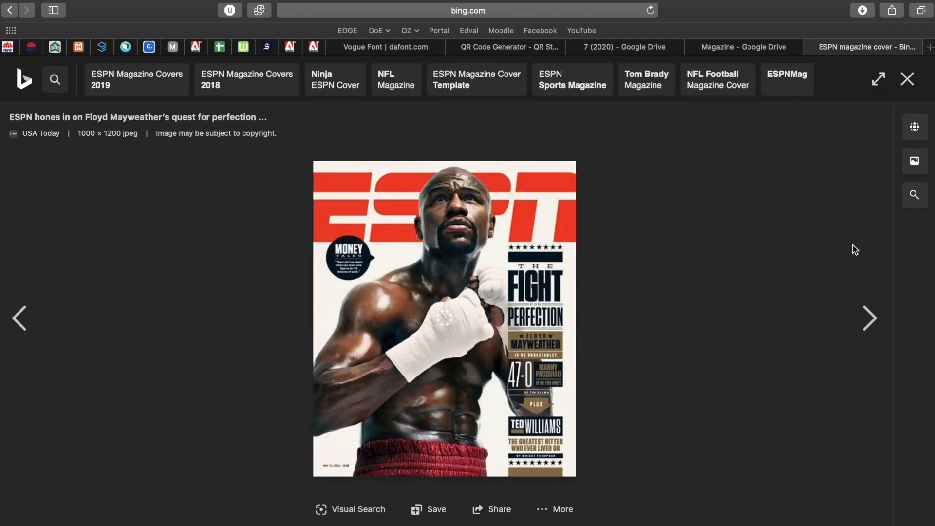
pyautogui.click(907, 79)
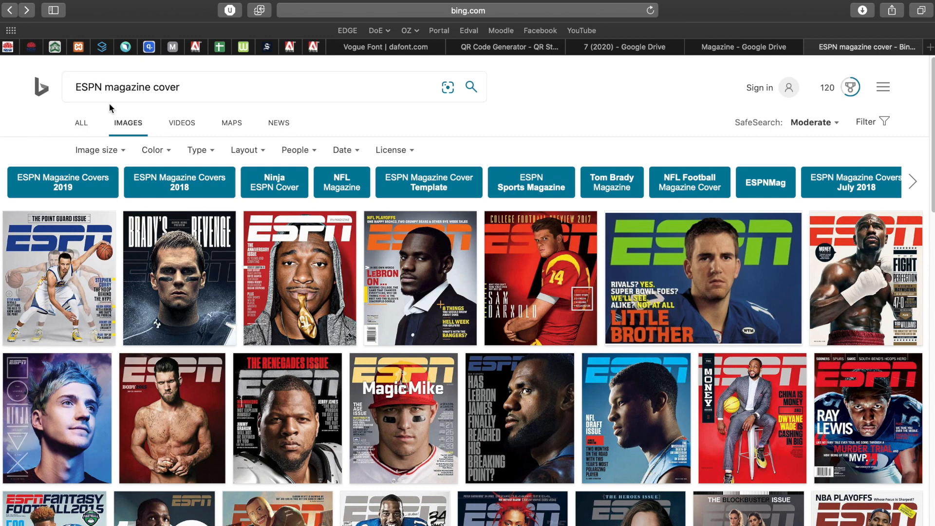
pyautogui.doubleClick(92, 88)
pyautogui.write('vo')
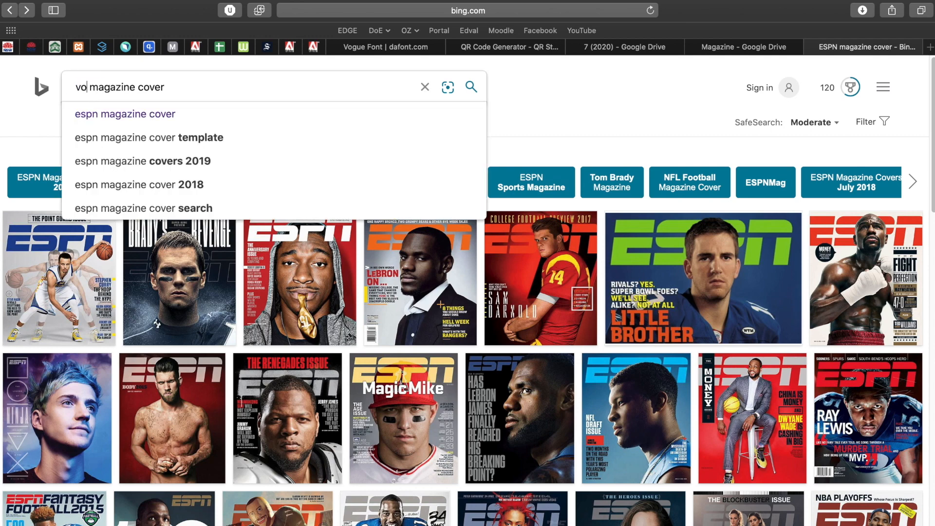
pyautogui.write('gue')
pyautogui.press('Return')
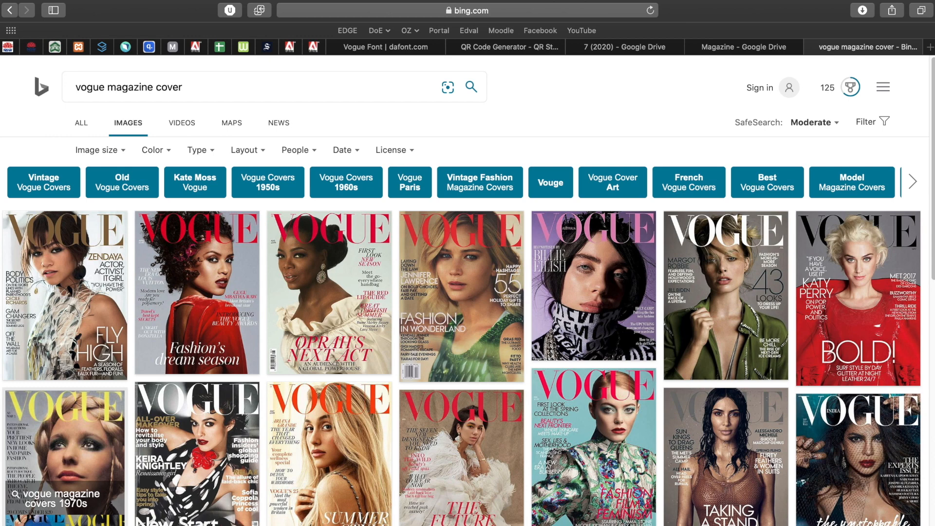
pyautogui.scroll(-5, 414, 354)
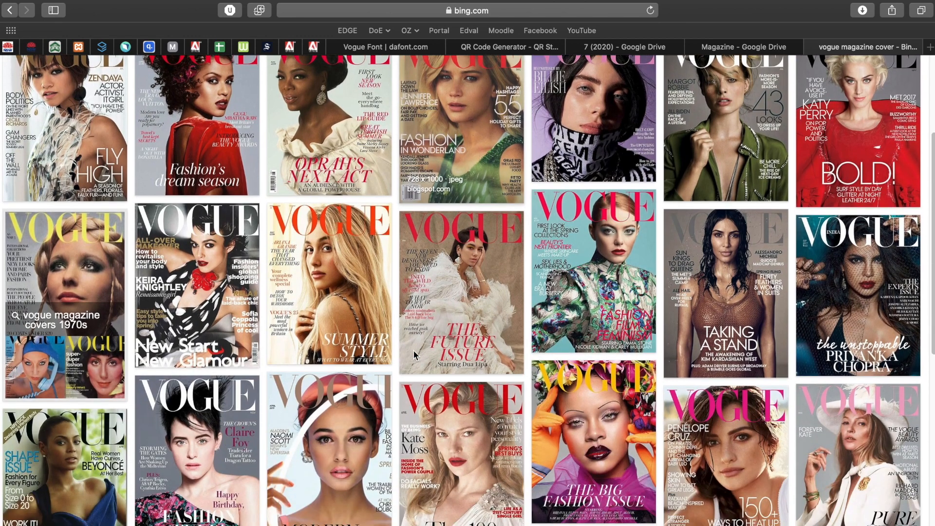
pyautogui.scroll(5, 501, 324)
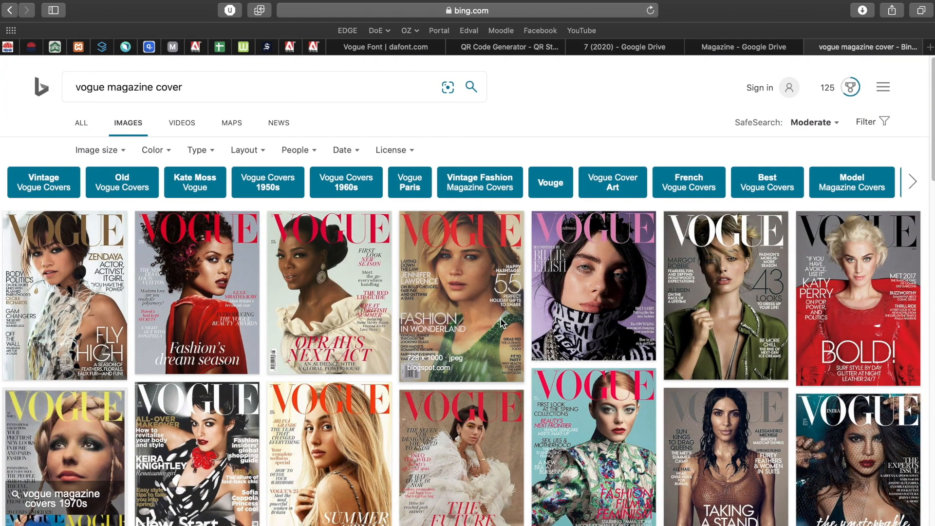
# - Glance at the example Vogue cover in Photoshop, then return to Safari with a new empty tab
pyautogui.hotkey('ctrl', 'Left')
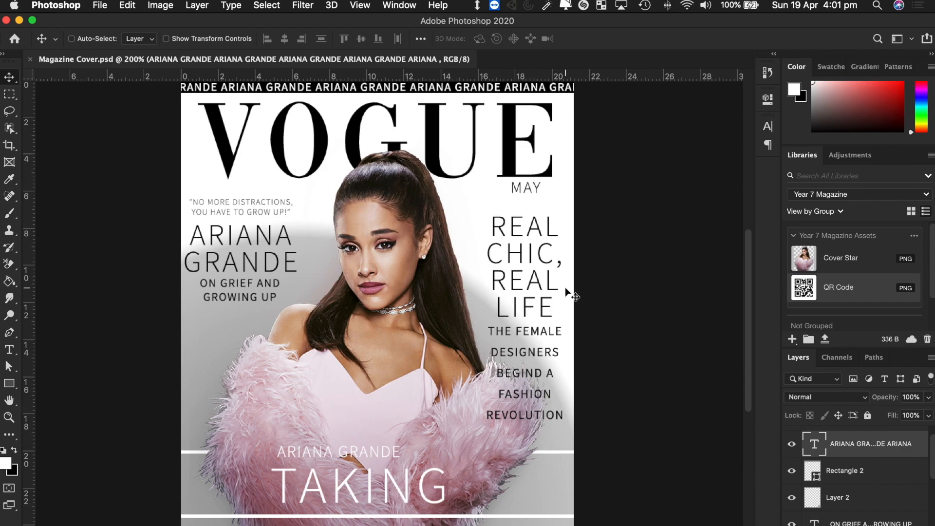
pyautogui.hotkey('ctrl', 'Right')
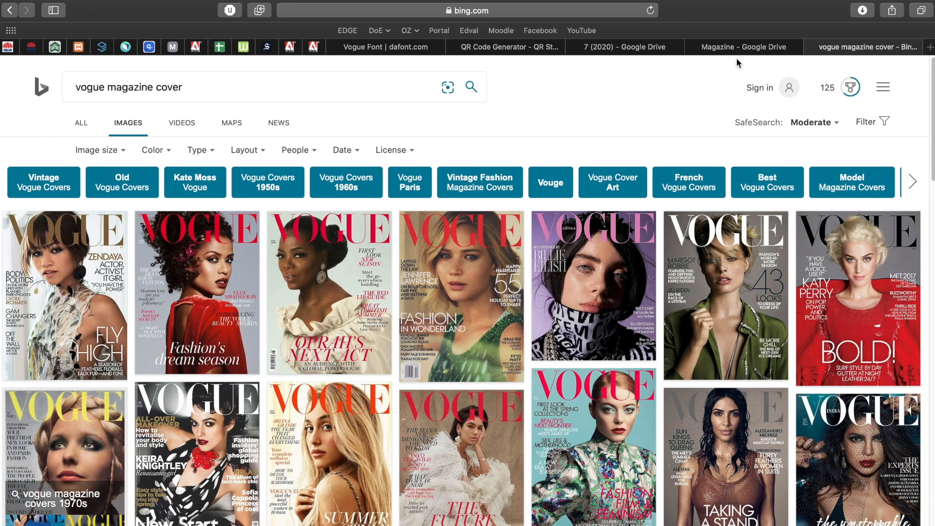
pyautogui.press('super+t')
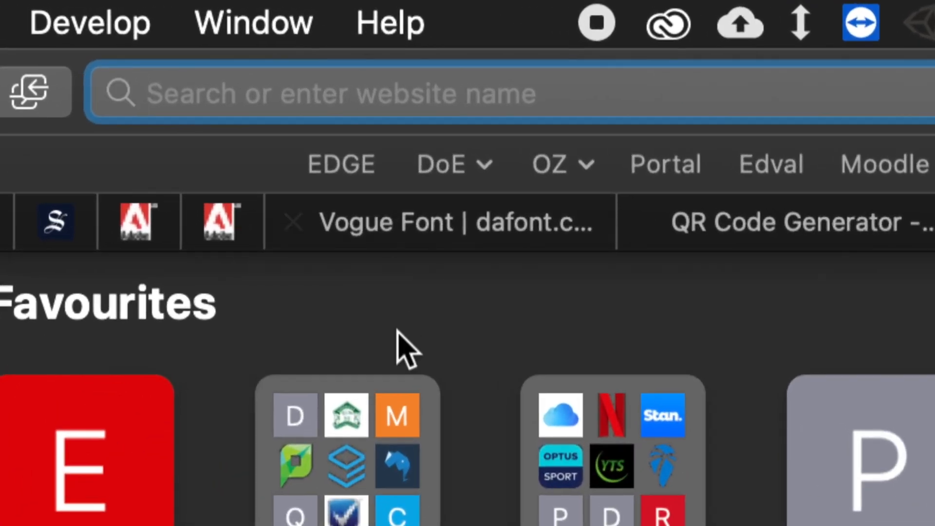
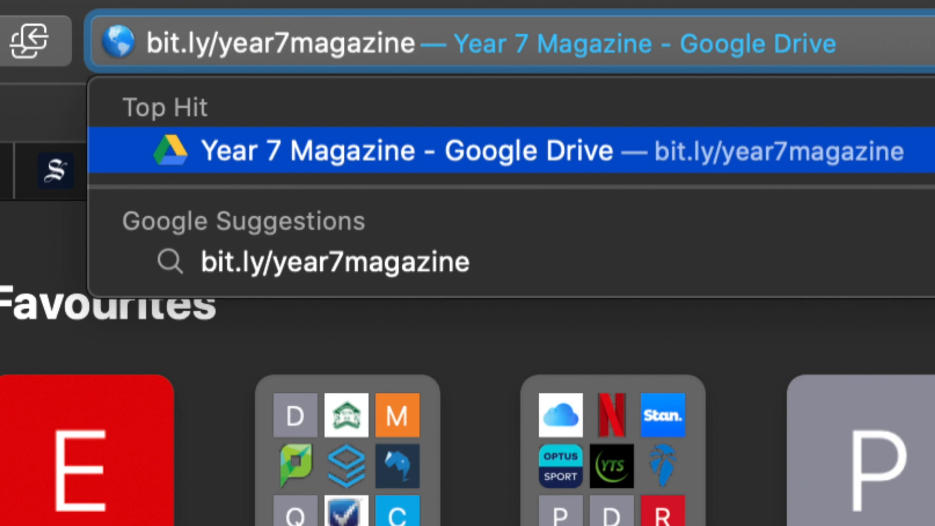
pyautogui.press('Return')
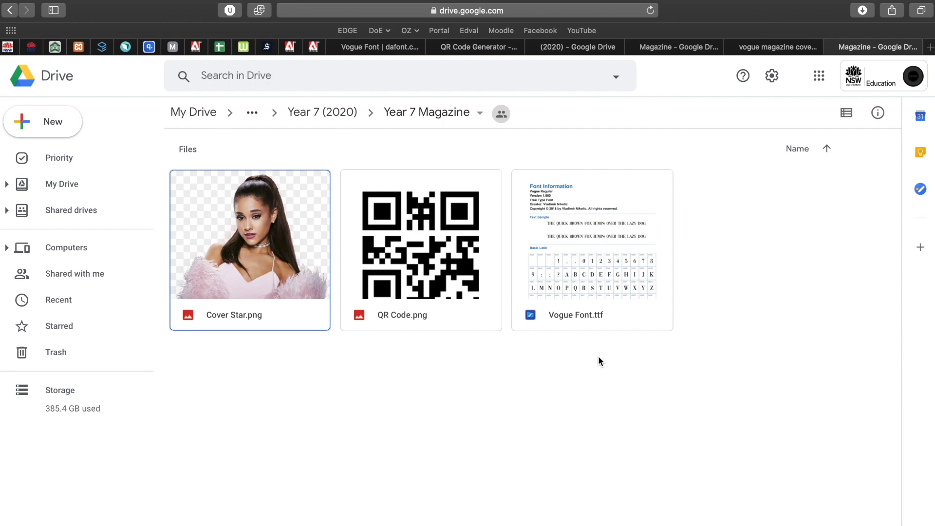
# - Close the Drive tab and switch back to the Photoshop desktop
pyautogui.press('super+w')
pyautogui.hotkey('ctrl', 'Left')
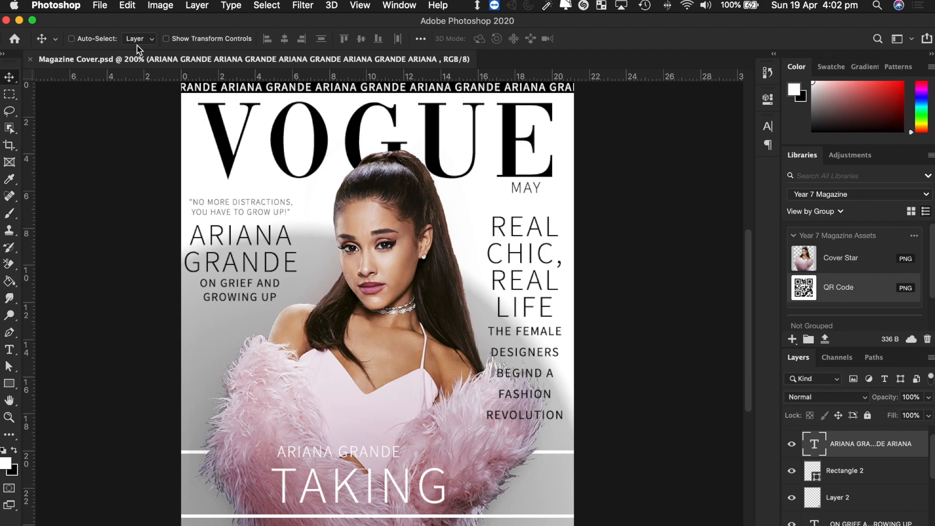
# - Start a new document named 'Magazine Cover' with document type Custom
pyautogui.click(100, 11)
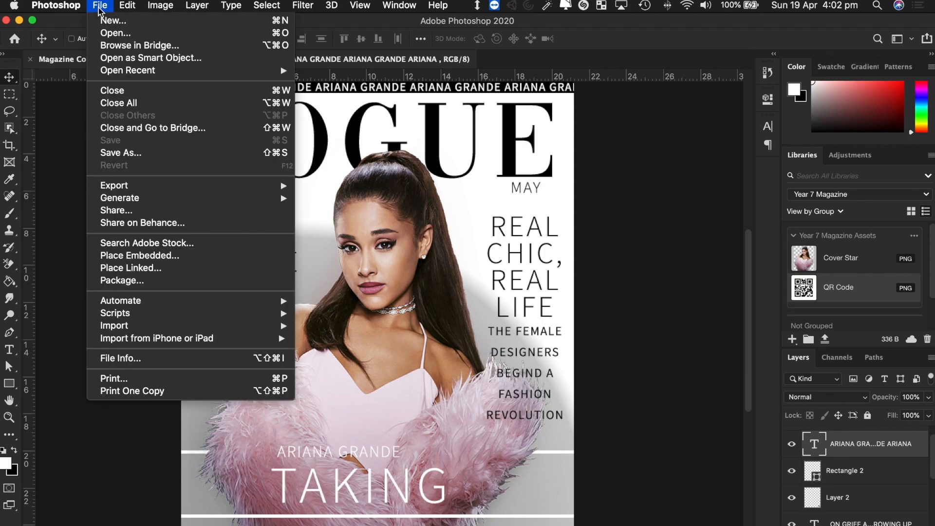
pyautogui.click(107, 20)
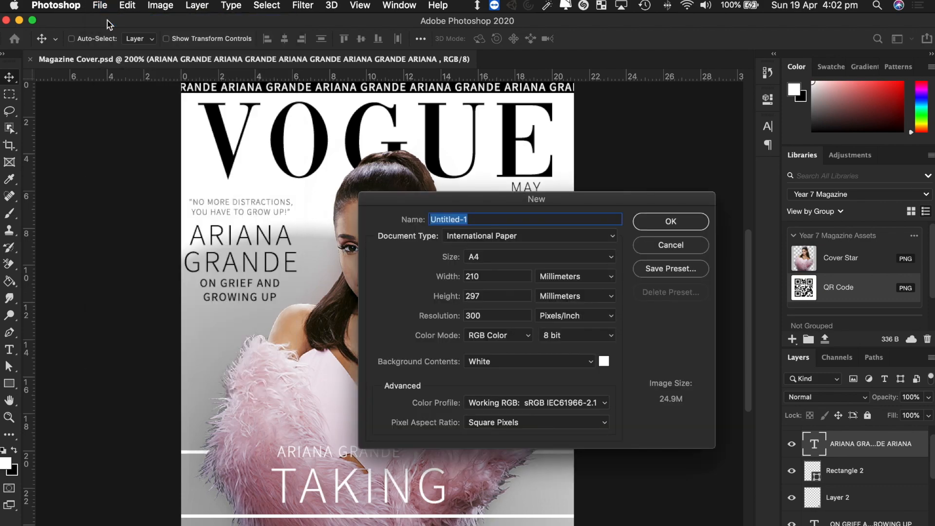
pyautogui.moveTo(542, 205); pyautogui.dragTo(413, 181)
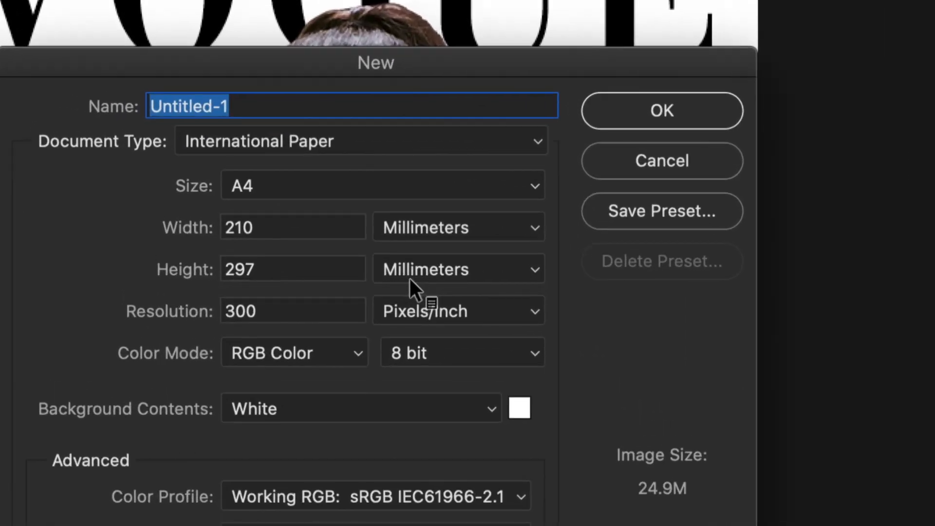
pyautogui.moveTo(354, 59); pyautogui.dragTo(413, 31)
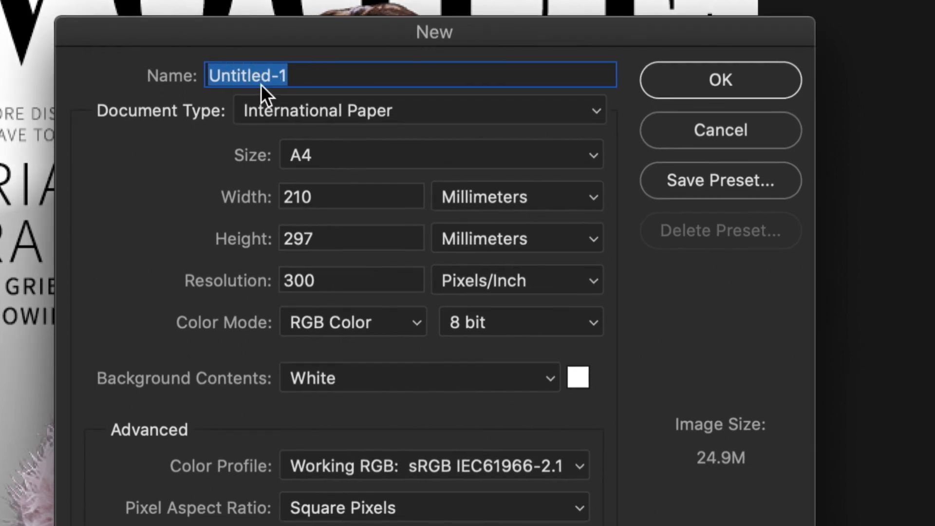
pyautogui.write('Magazine C')
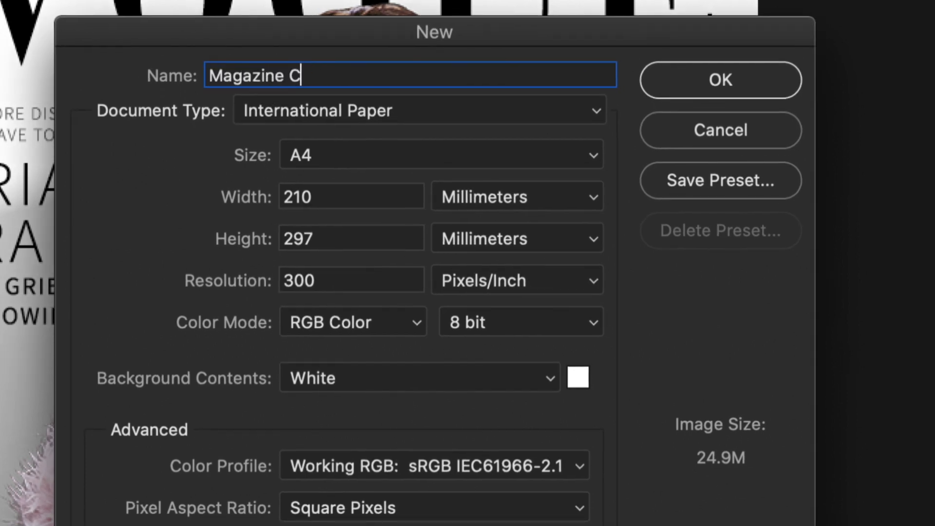
pyautogui.write('over')
pyautogui.click(299, 115)
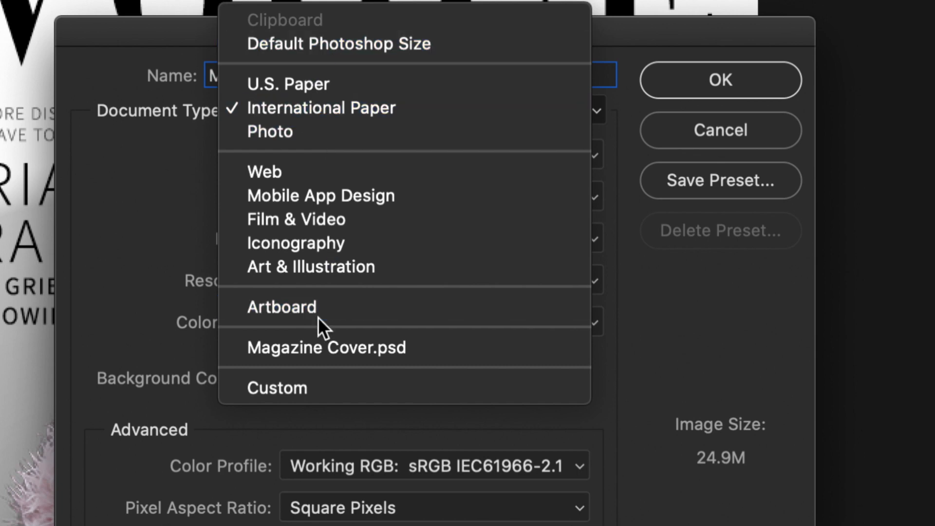
pyautogui.click(284, 385)
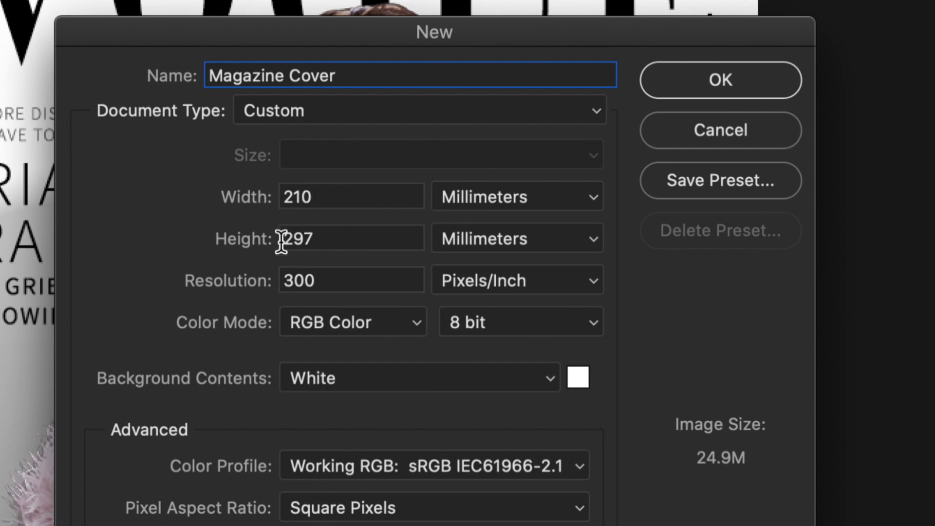
# - Set the units to Pixels with width 600 and height 800
pyautogui.click(553, 195)
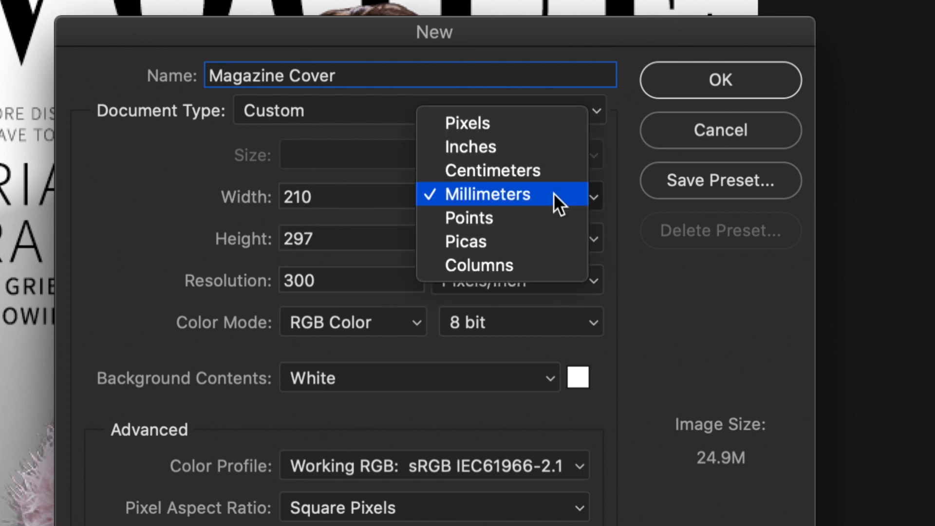
pyautogui.click(488, 126)
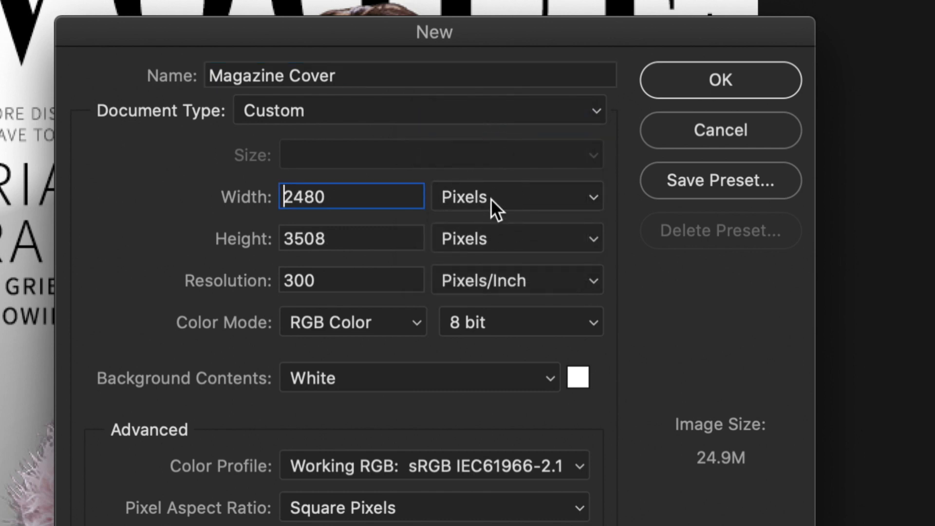
pyautogui.click(498, 189)
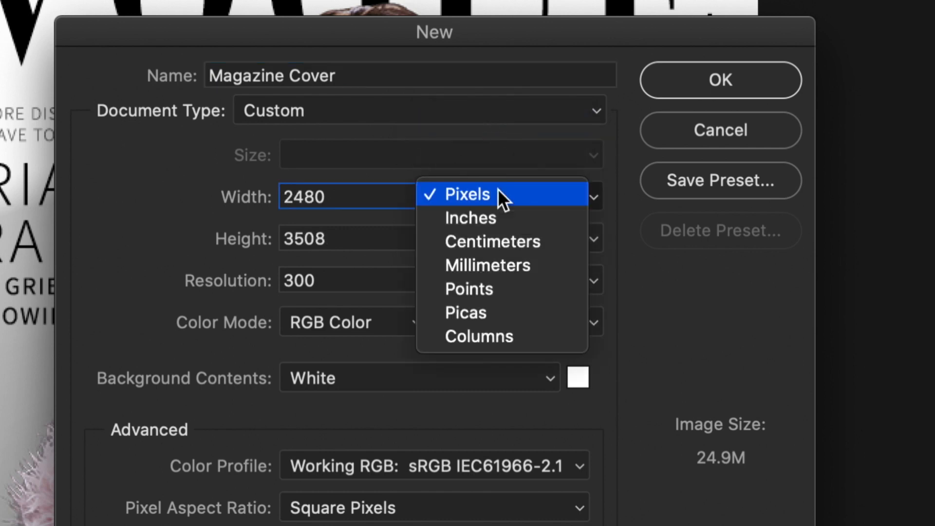
pyautogui.click(488, 305)
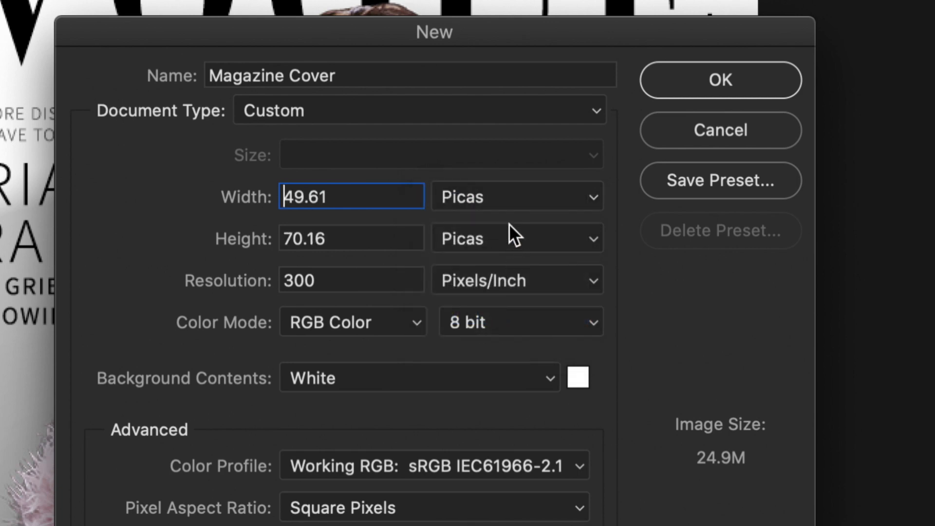
pyautogui.click(495, 202)
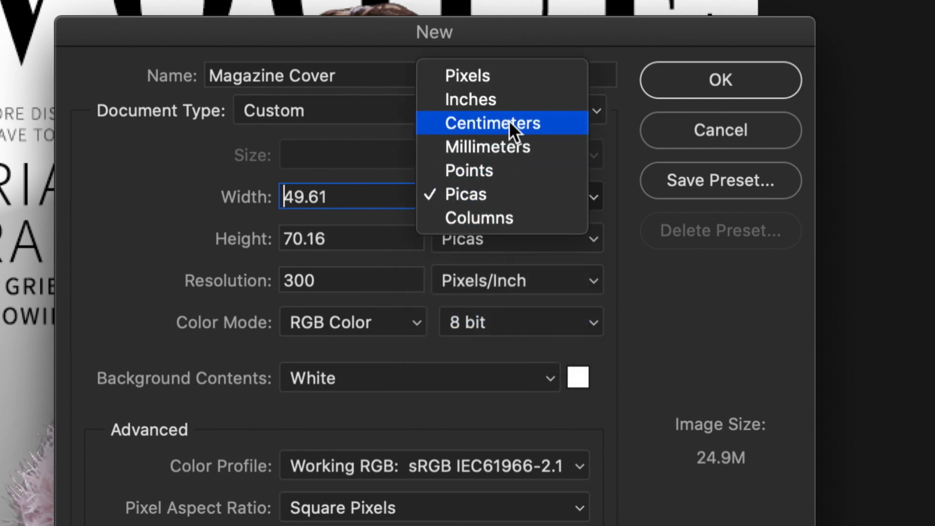
pyautogui.click(495, 80)
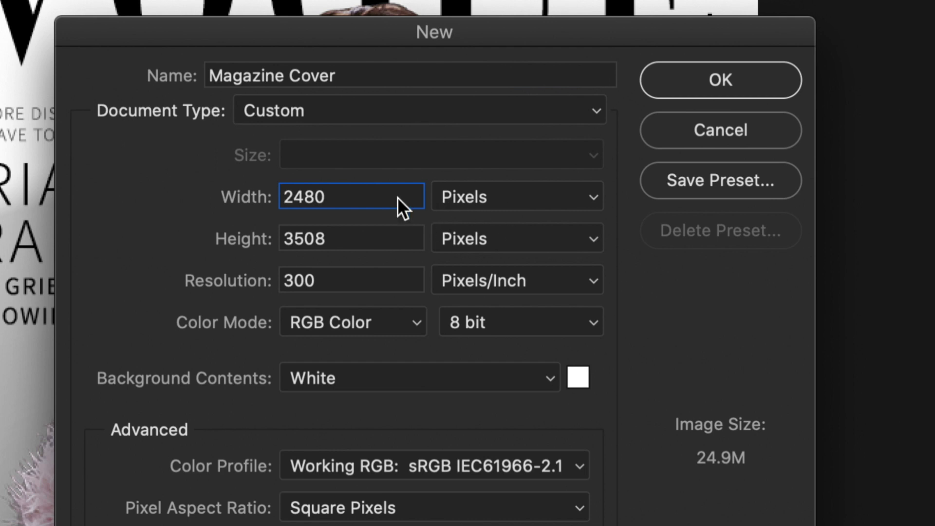
pyautogui.moveTo(372, 196); pyautogui.dragTo(213, 197)
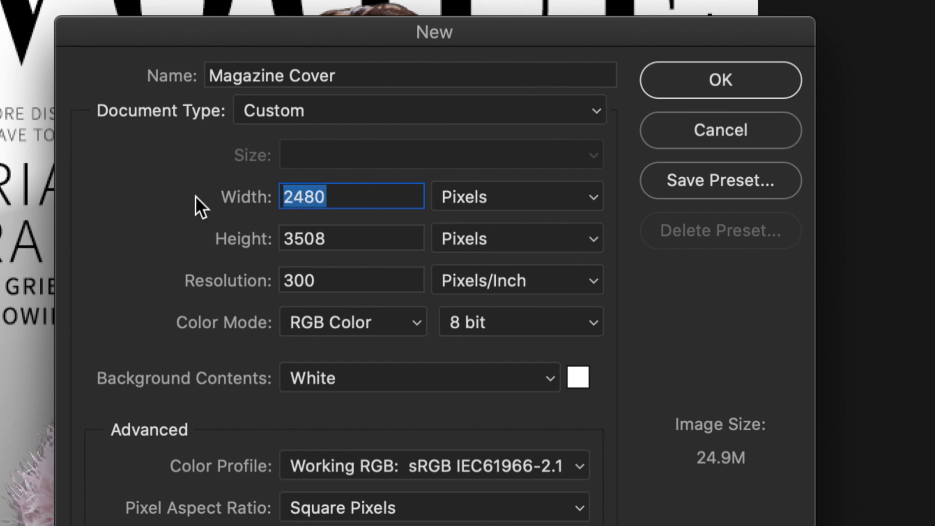
pyautogui.write('600')
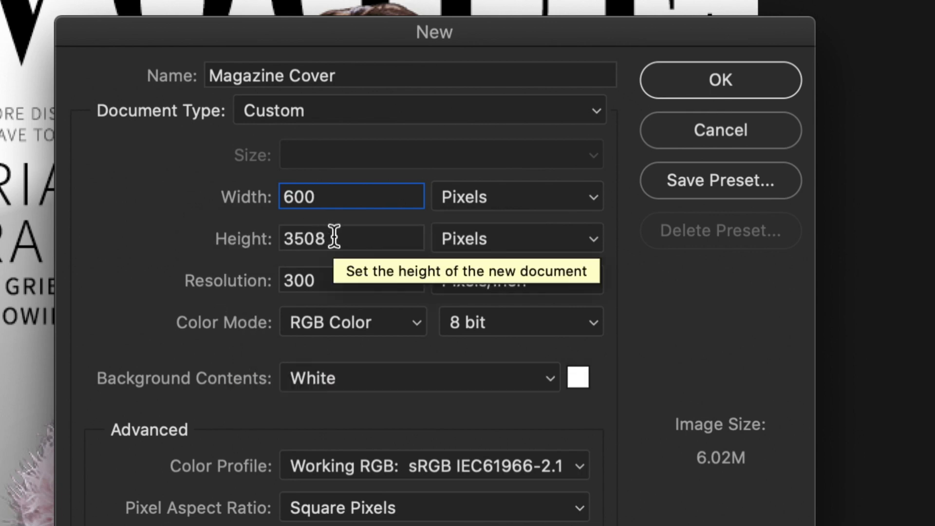
pyautogui.moveTo(335, 238); pyautogui.dragTo(272, 239)
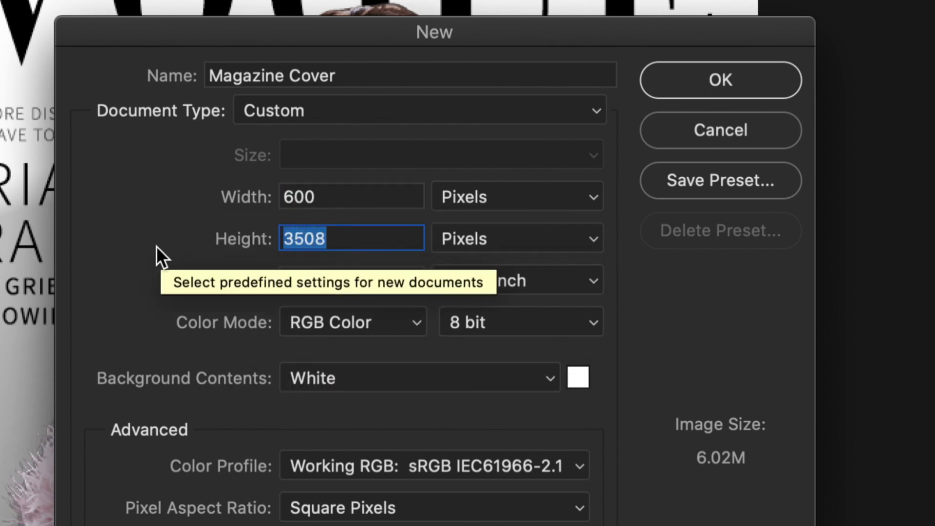
pyautogui.write('800')
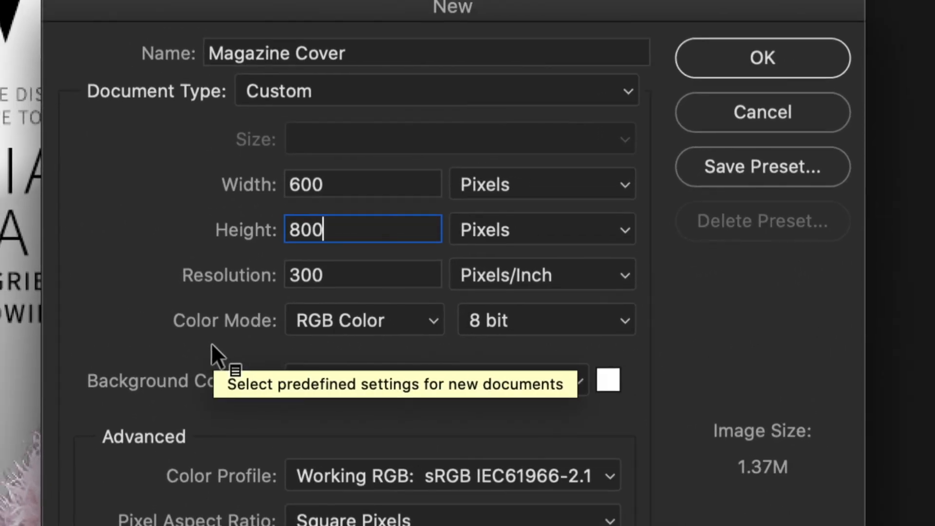
# - Set the resolution to 300 pixels/inch and keep RGB Color as the colour mode
pyautogui.click(150, 252)
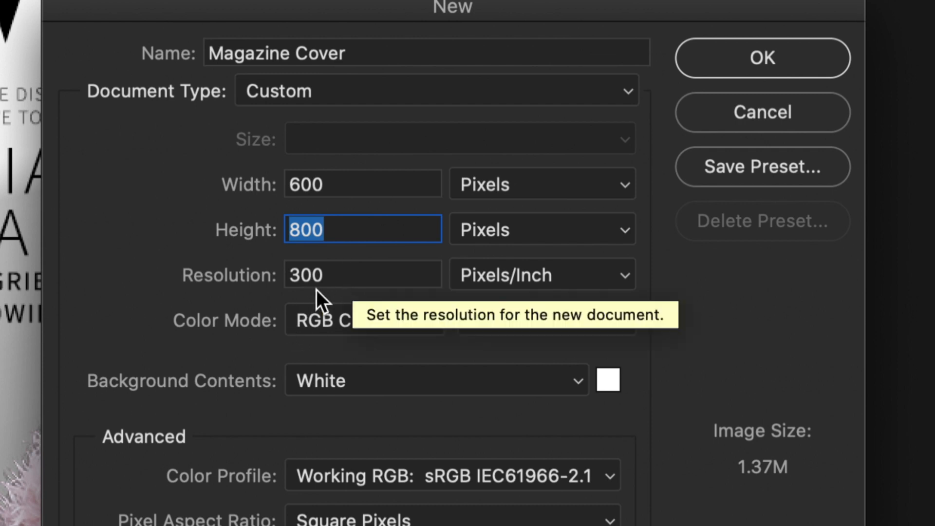
pyautogui.press('Tab')
pyautogui.write('150')
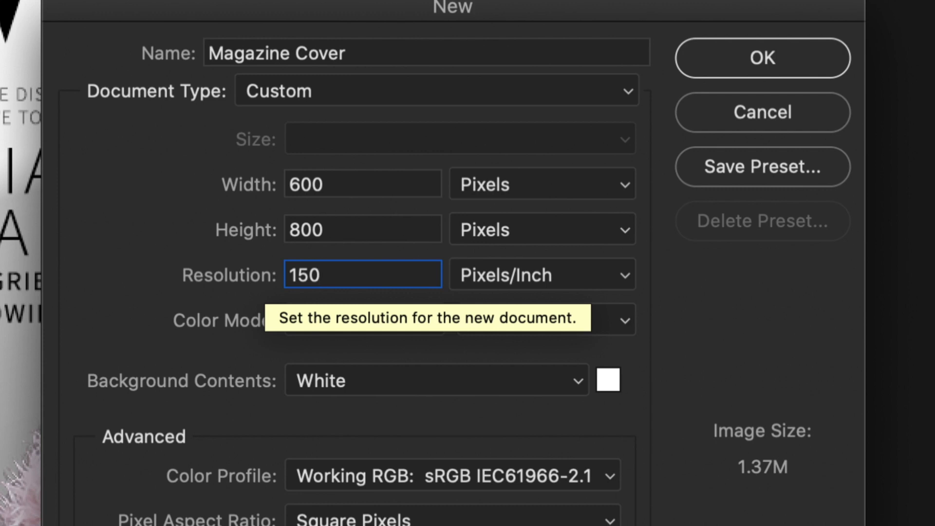
pyautogui.press('BackSpace')
pyautogui.press('BackSpace')
pyautogui.press('BackSpace')
pyautogui.write('300')
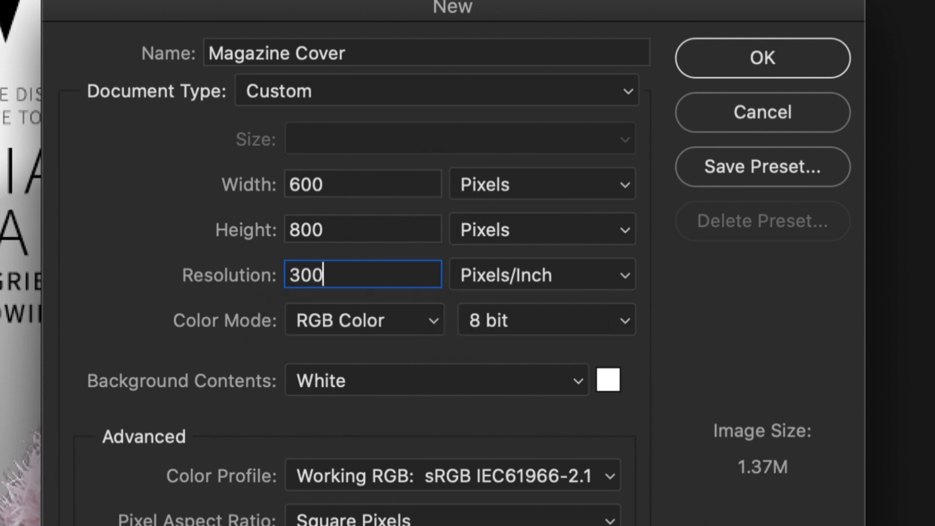
pyautogui.click(168, 256)
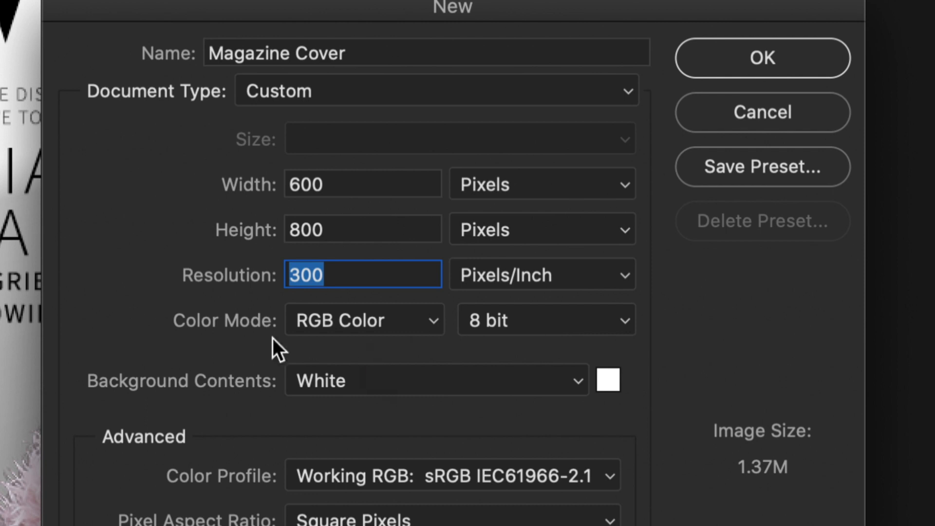
pyautogui.click(421, 323)
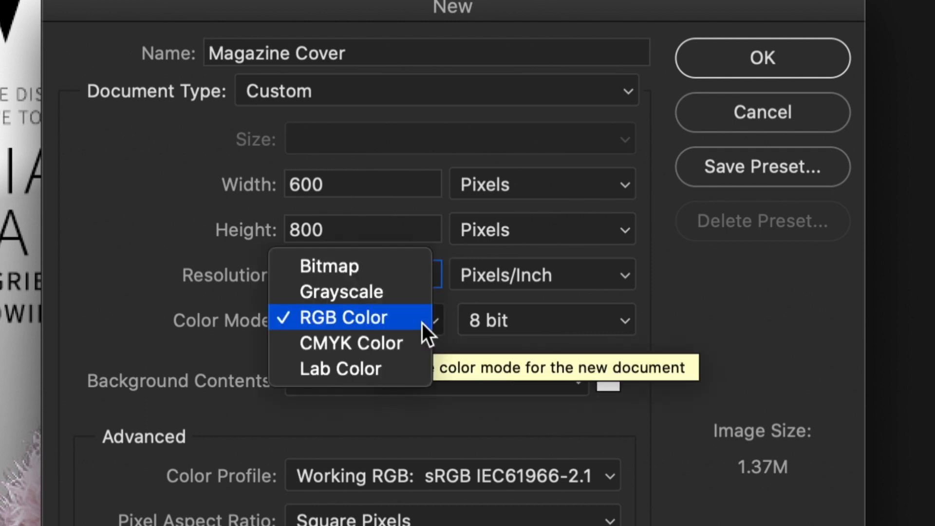
pyautogui.click(373, 326)
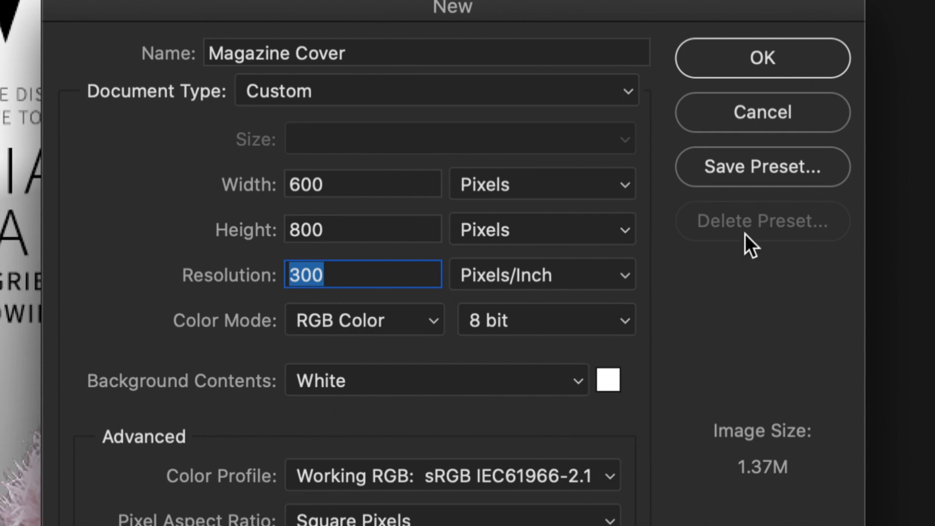
# - Create the blank Magazine Cover document and zoom its canvas in and out
pyautogui.click(738, 58)
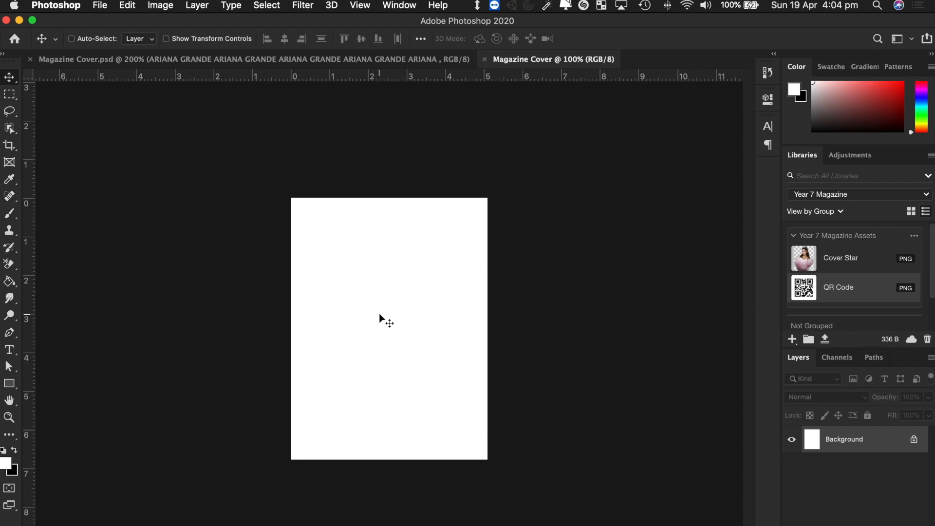
pyautogui.press('super+equal')
pyautogui.press('super+equal')
pyautogui.press('super+minus')
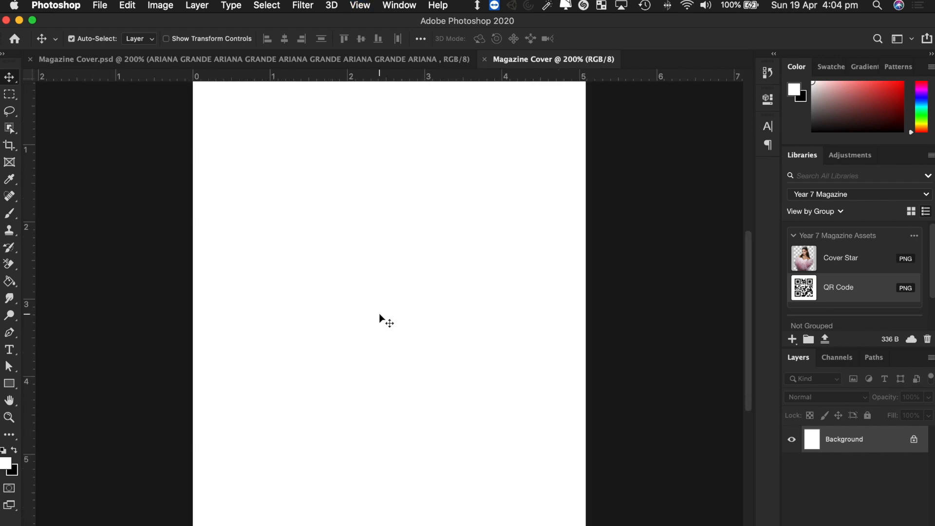
pyautogui.press('super+minus')
pyautogui.press('super+minus')
pyautogui.press('super+minus')
pyautogui.press('super+equal')
pyautogui.press('super+equal')
pyautogui.press('super+equal')
pyautogui.press('super+equal')
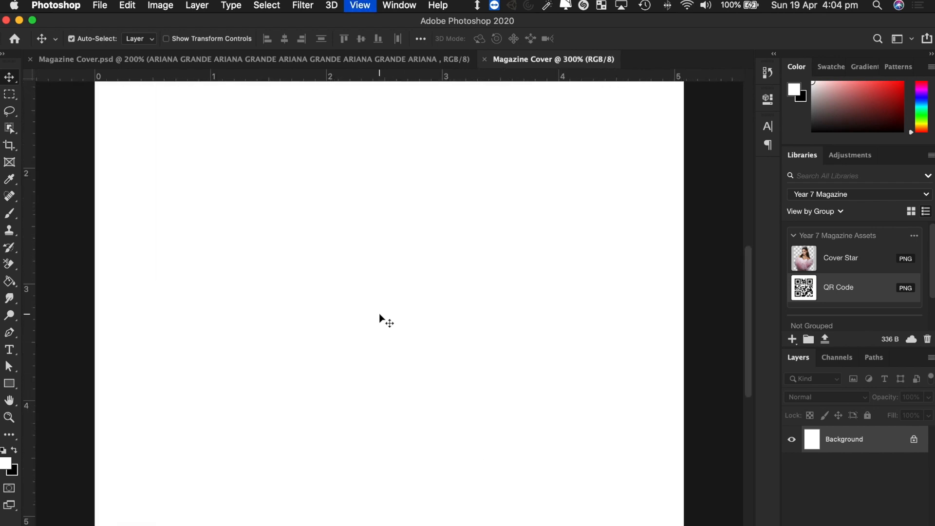
pyautogui.press('super+minus')
pyautogui.press('super+minus')
pyautogui.press('super+minus')
pyautogui.press('super+minus')
pyautogui.press('super+equal')
pyautogui.press('super+equal')
pyautogui.press('super+equal')
pyautogui.press('super+equal')
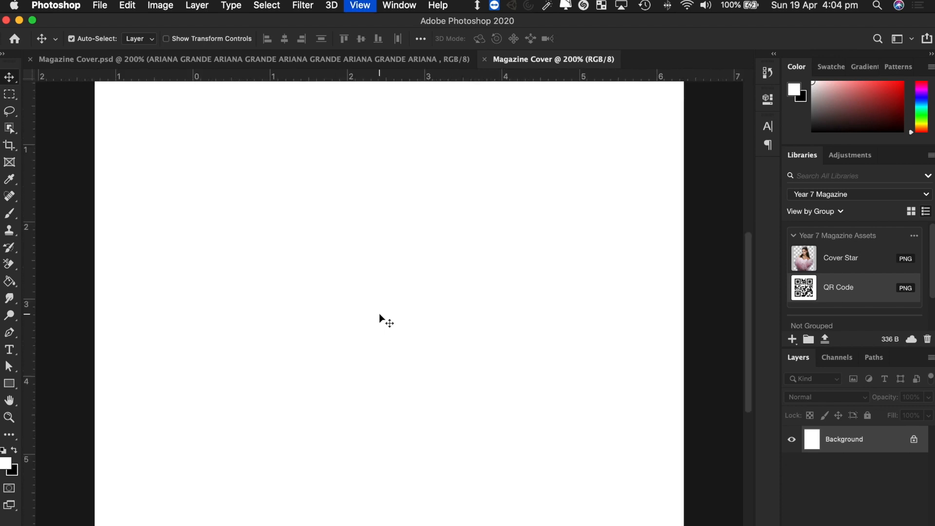
pyautogui.press('super+equal')
pyautogui.press('super+minus')
pyautogui.press('super+minus')
pyautogui.press('super+minus')
pyautogui.press('super+minus')
pyautogui.press('super+equal')
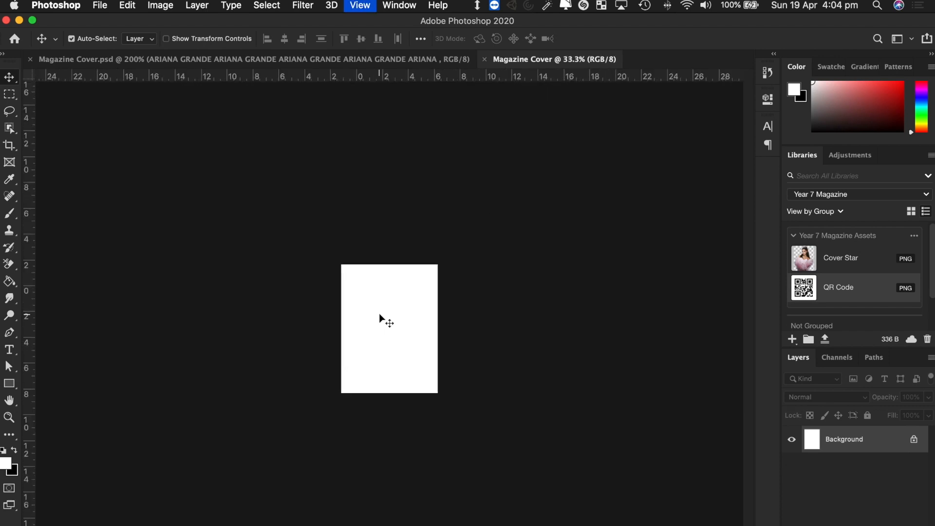
pyautogui.press('super+equal')
pyautogui.press('super+minus')
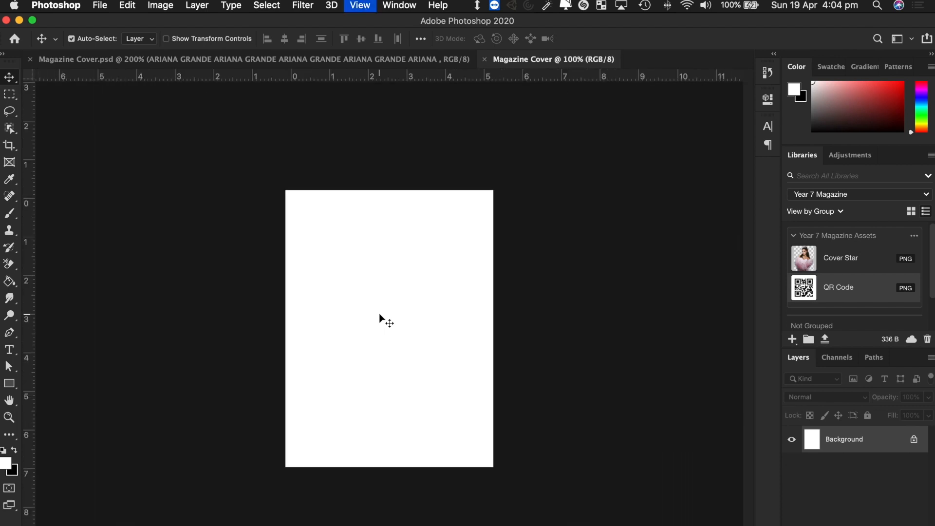
pyautogui.press('super+equal')
pyautogui.scroll(3, 379, 314)
pyautogui.scroll(-2, 379, 314)
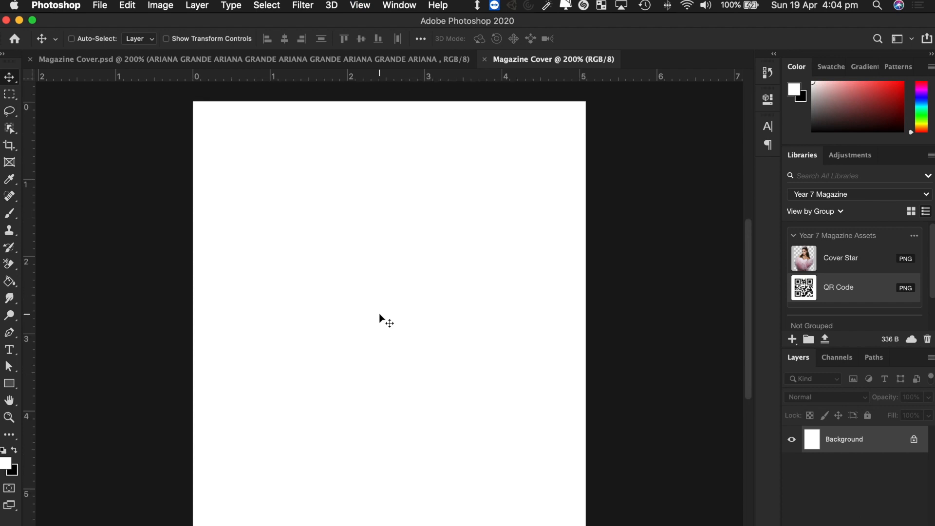
pyautogui.scroll(-1, 379, 314)
# - Compare it with the finished Vogue cover, then switch back to the browser
pyautogui.click(269, 59)
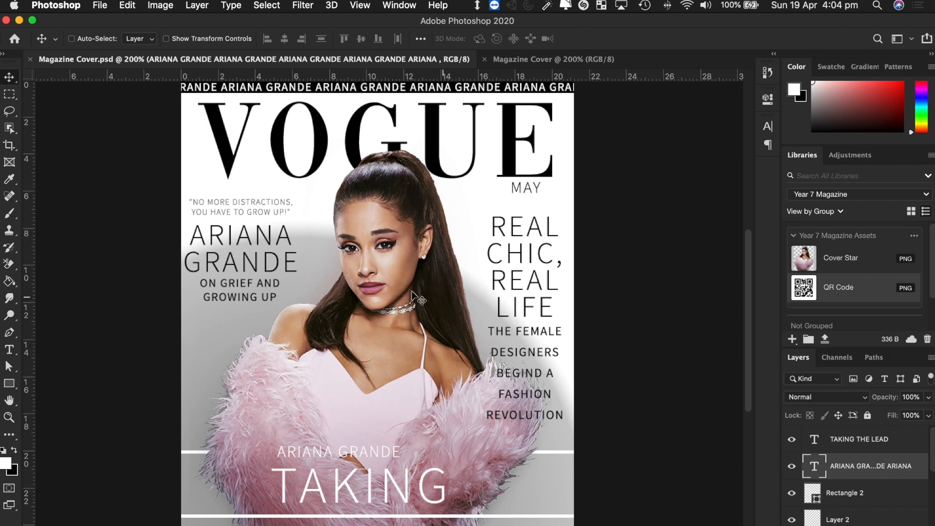
pyautogui.click(522, 60)
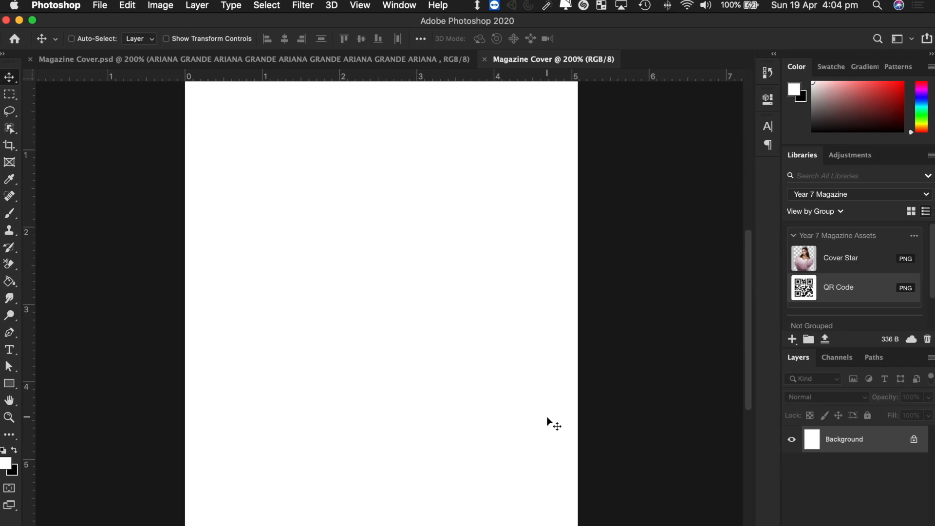
pyautogui.hotkey('ctrl', 'Right')
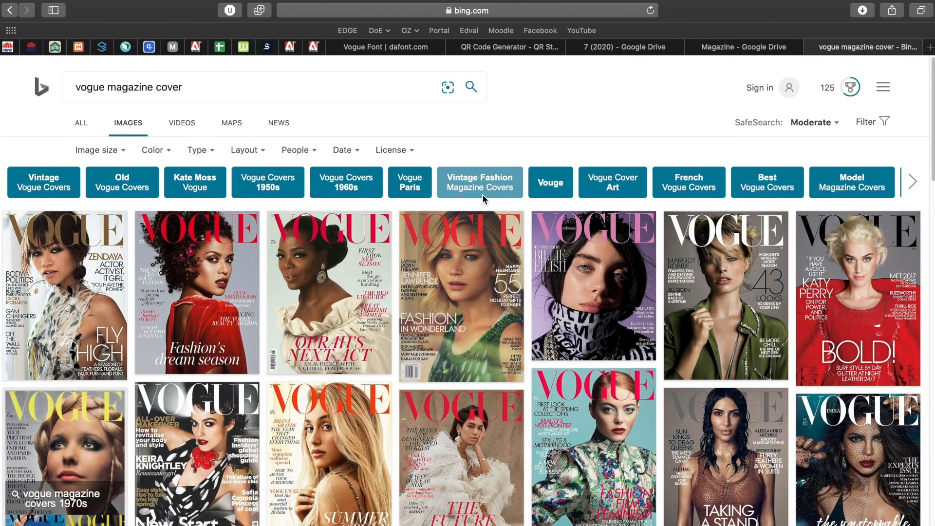
# - In a new tab, search Bing for 'celebrities' and show the image results
pyautogui.press('super+t')
pyautogui.write('bing.com')
pyautogui.press('Return')
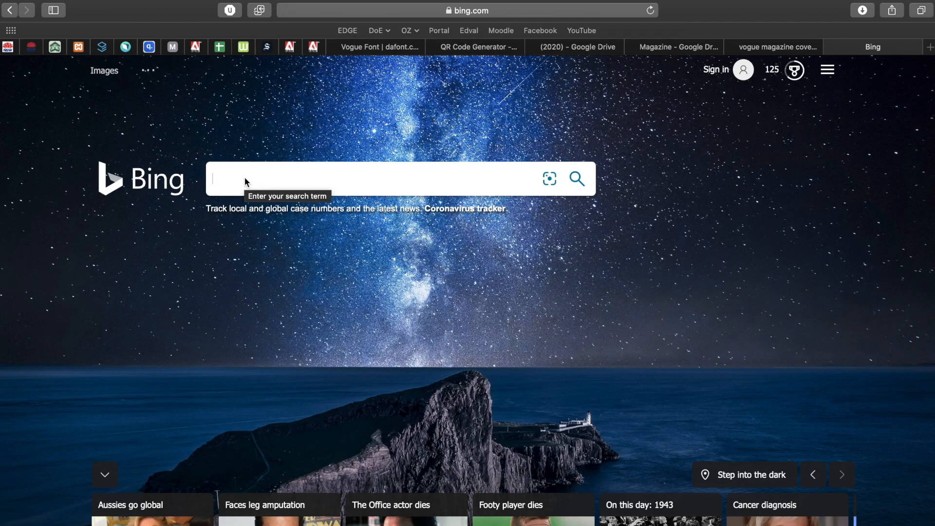
pyautogui.write('cel')
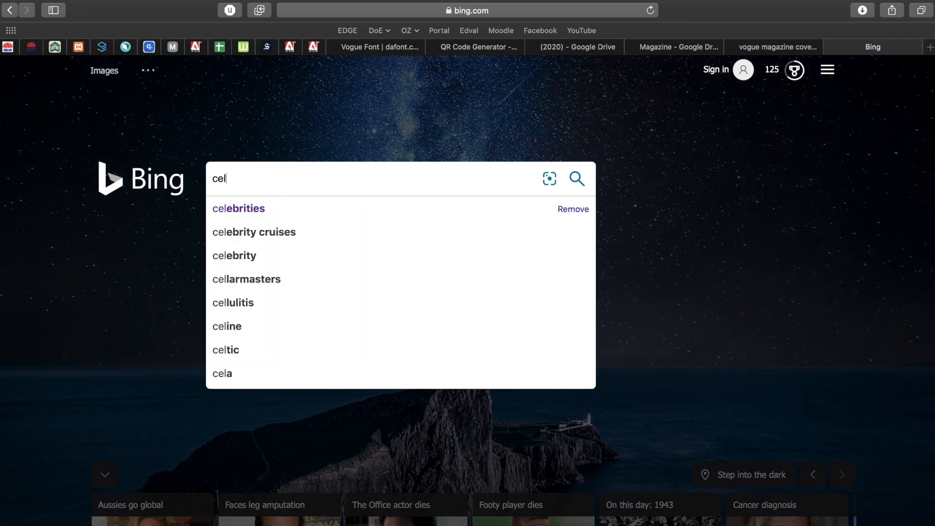
pyautogui.press('Down')
pyautogui.press('Return')
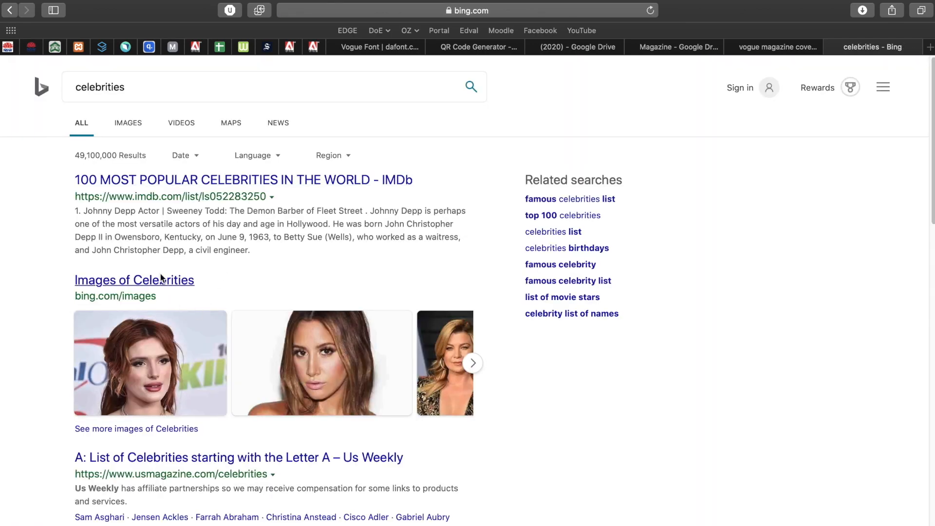
pyautogui.click(130, 117)
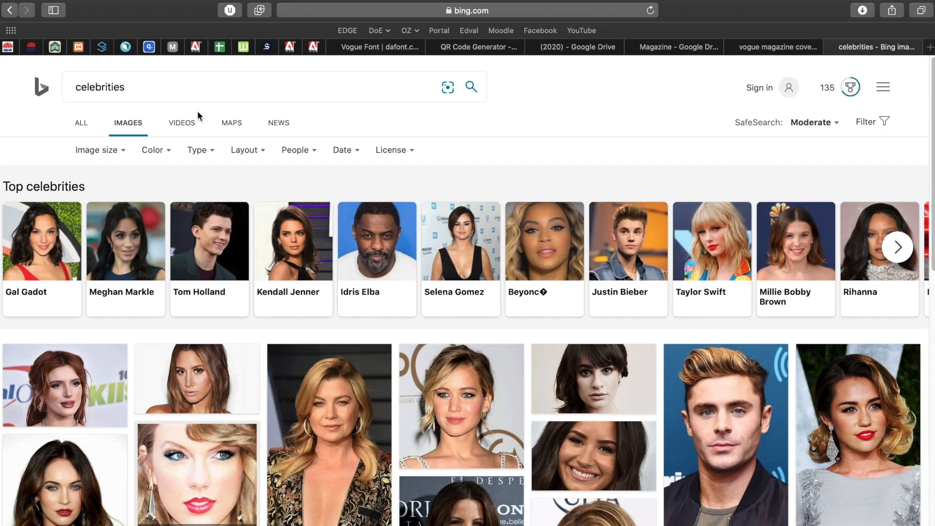
pyautogui.scroll(-2, 476, 174)
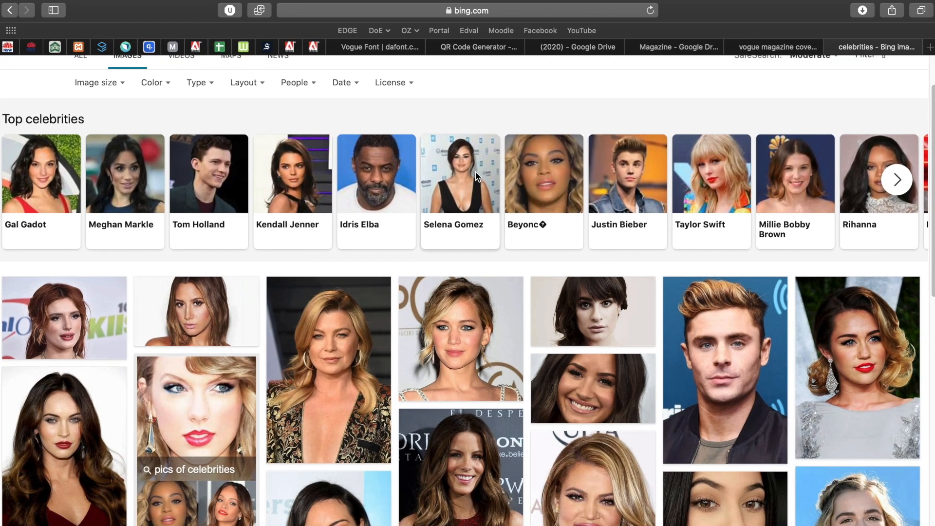
pyautogui.scroll(2, 476, 175)
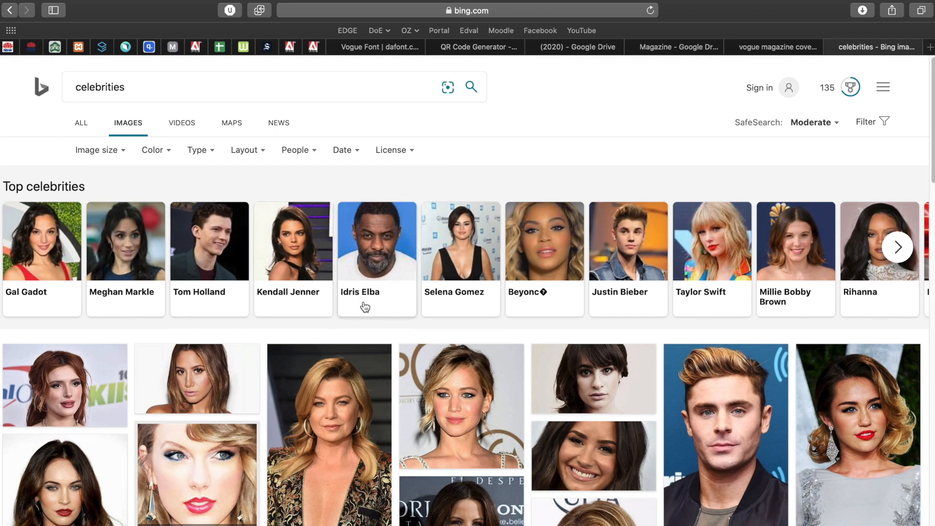
# - Glance at the blank Photoshop document, then select the celebrities query to replace it
pyautogui.hotkey('ctrl', 'Left')
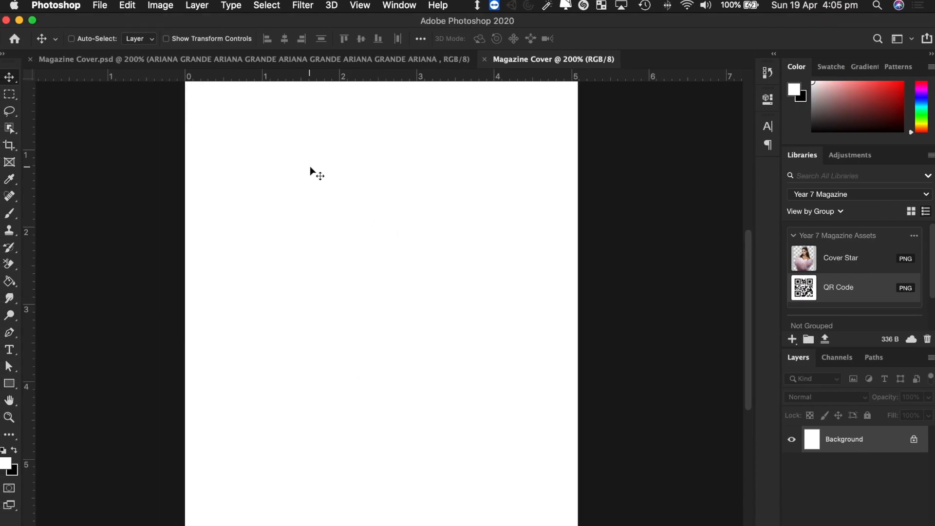
pyautogui.hotkey('ctrl', 'Right')
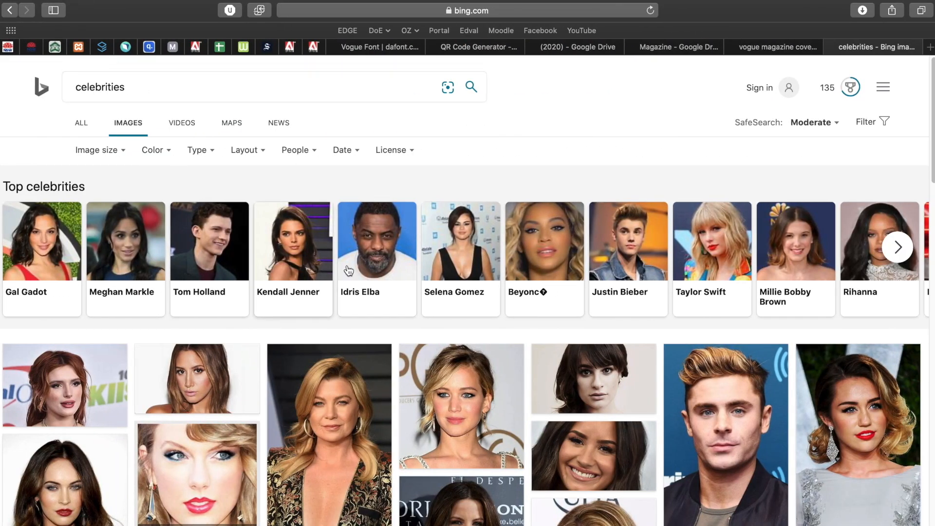
pyautogui.moveTo(146, 95); pyautogui.dragTo(39, 85)
pyautogui.press('super+a')
# - Search Bing Images for 'ariana grande', then refine the query to 'ariana grande photoshoot'
pyautogui.write('ari')
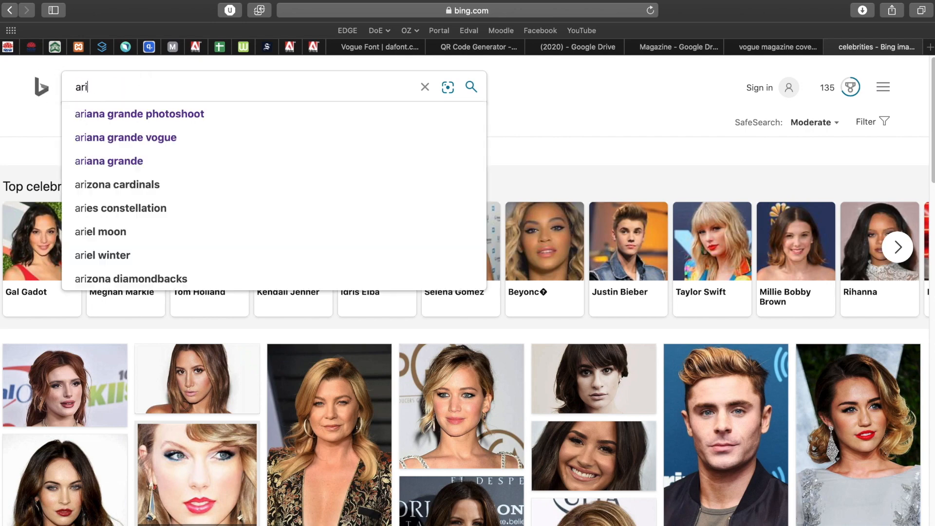
pyautogui.write('ana grande')
pyautogui.press('Return')
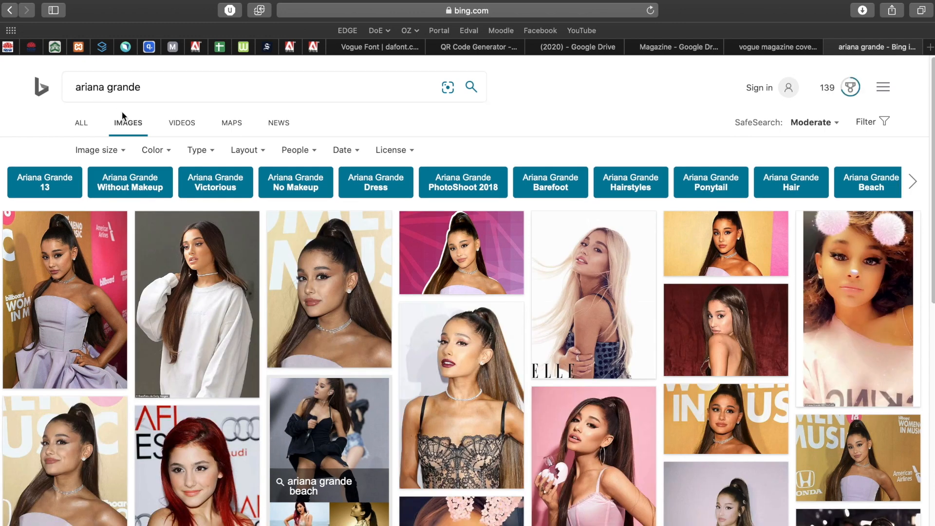
pyautogui.click(150, 90)
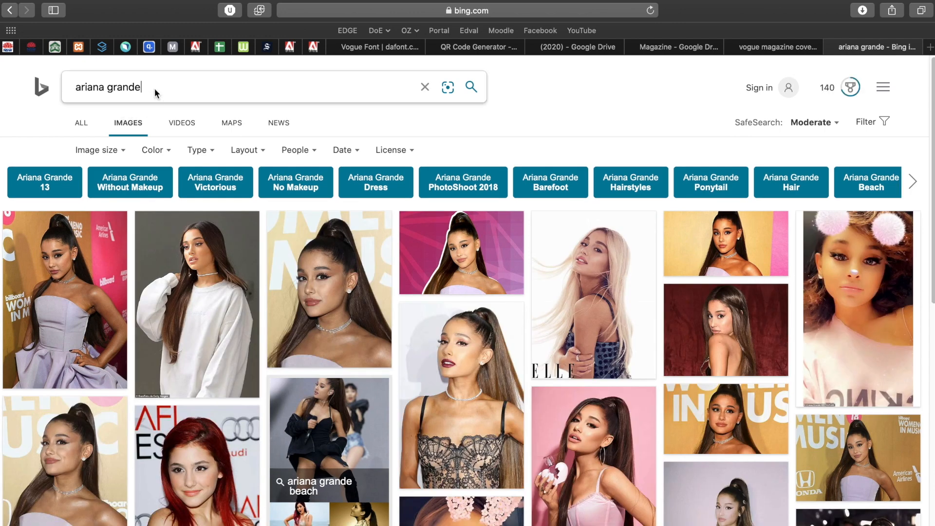
pyautogui.write('photoshoot')
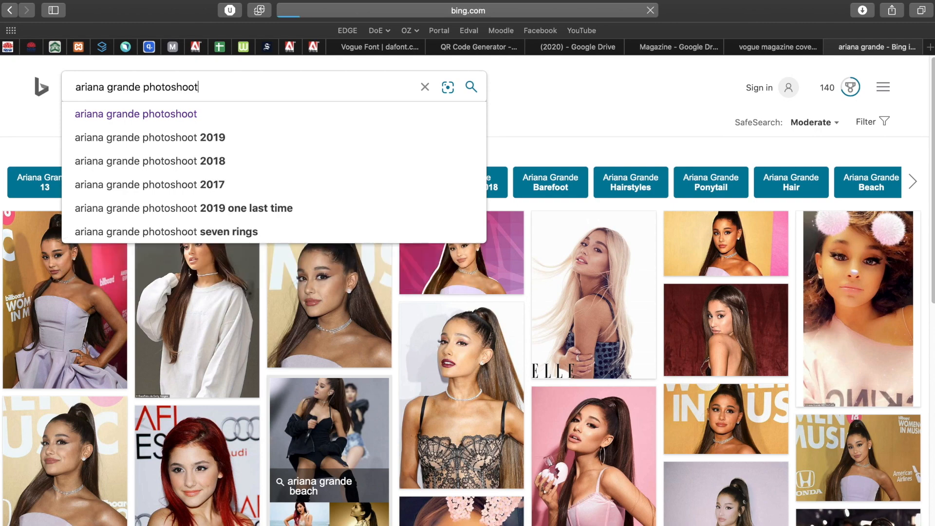
pyautogui.press('Return')
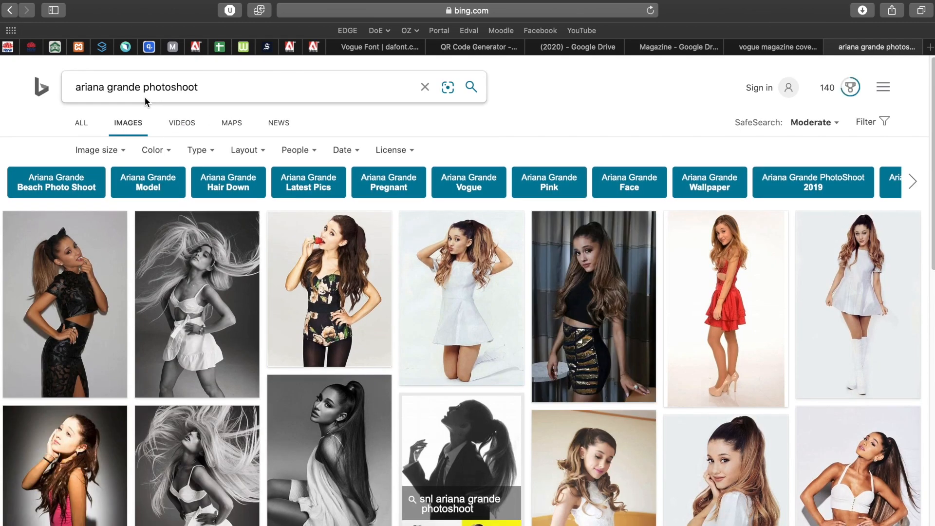
pyautogui.scroll(-15, 582, 392)
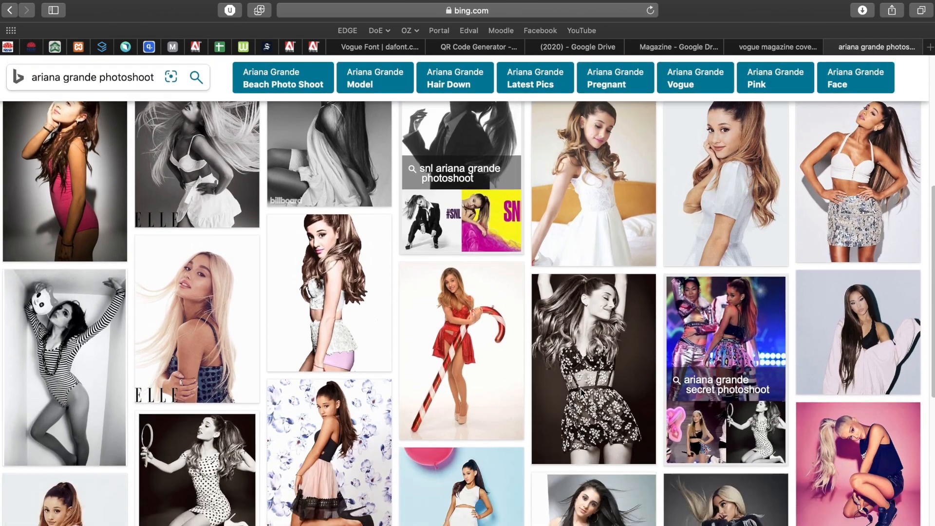
pyautogui.scroll(15, 583, 394)
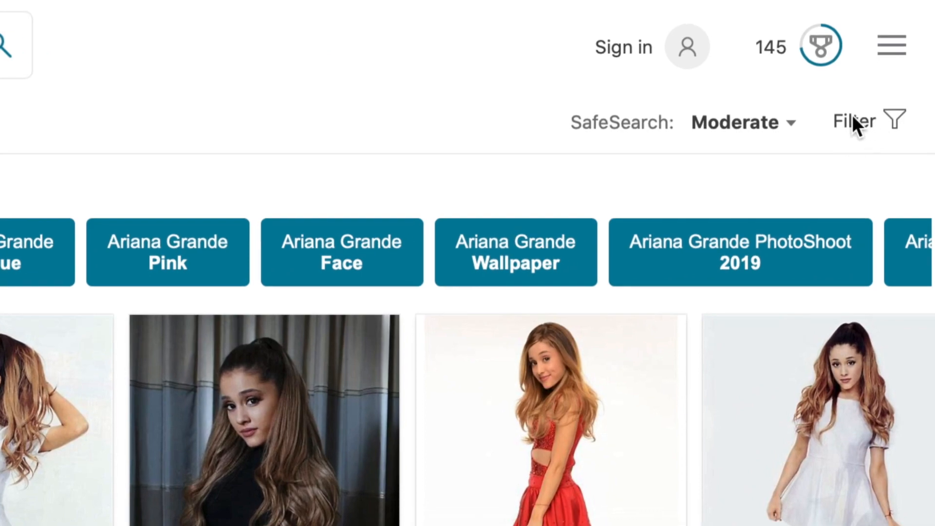
pyautogui.click(853, 121)
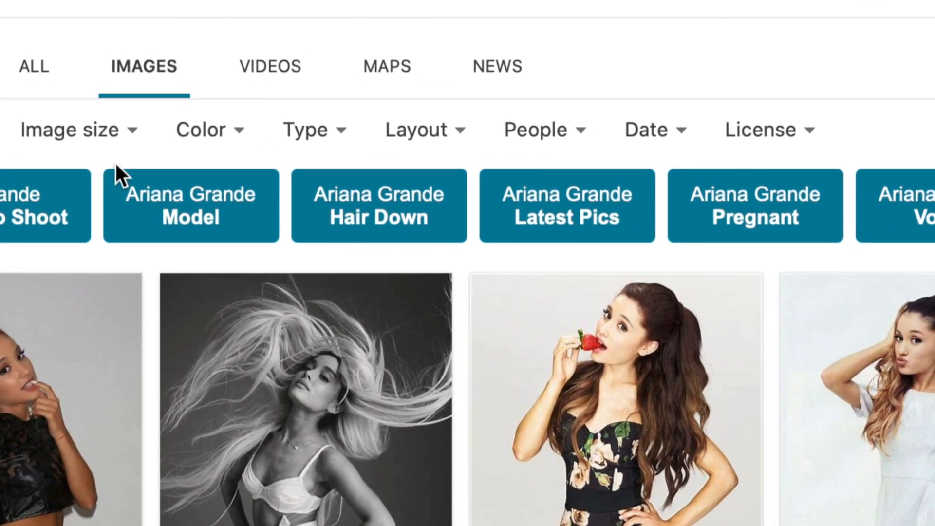
# - Filter the image results to Large size and Transparent type
pyautogui.click(90, 131)
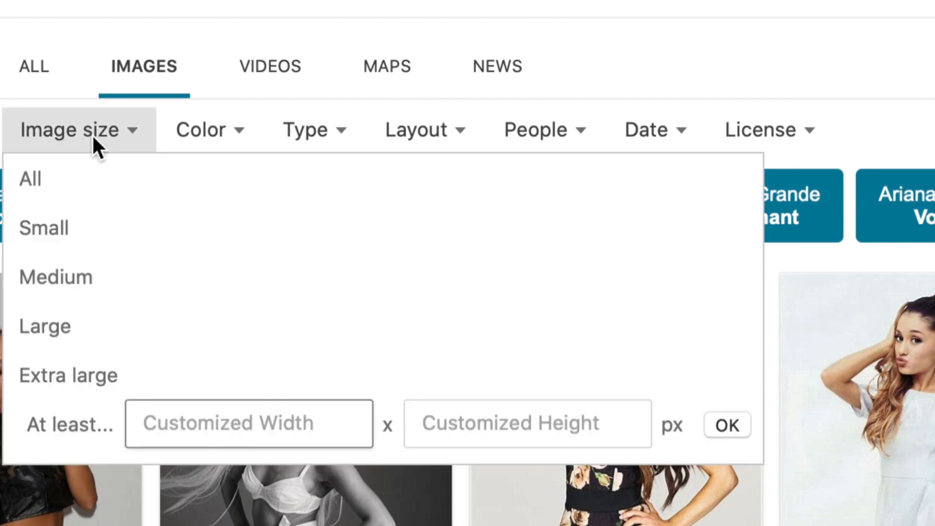
pyautogui.click(64, 326)
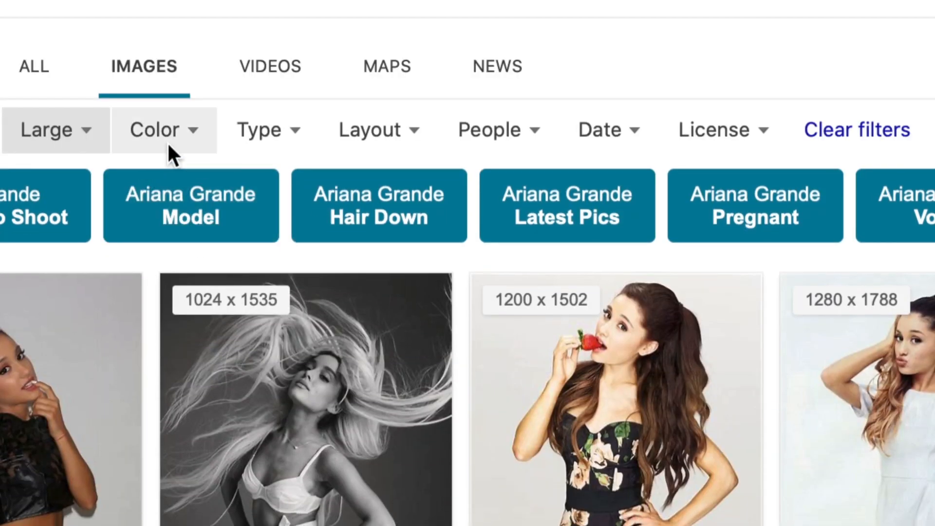
pyautogui.click(258, 129)
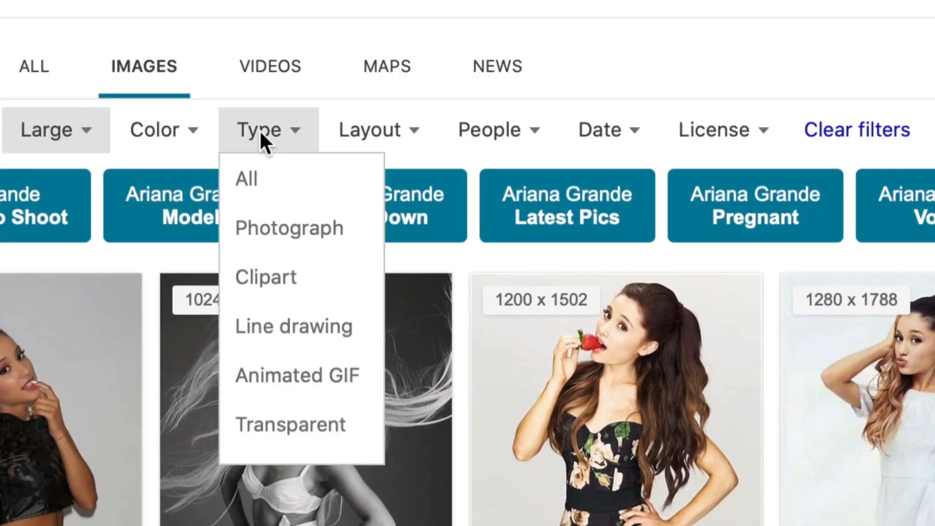
pyautogui.click(314, 425)
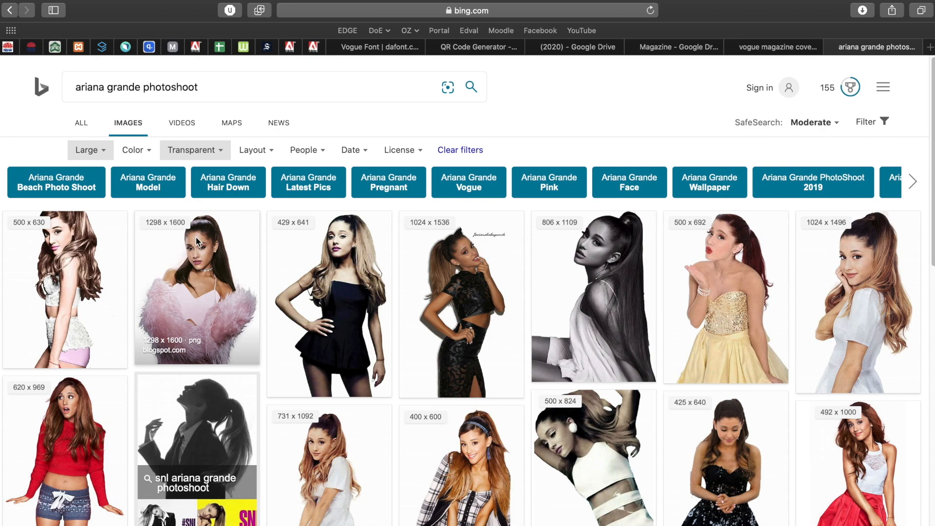
# - Preview the 500 × 824 result enlarged, then close the viewer
pyautogui.scroll(-5, 439, 436)
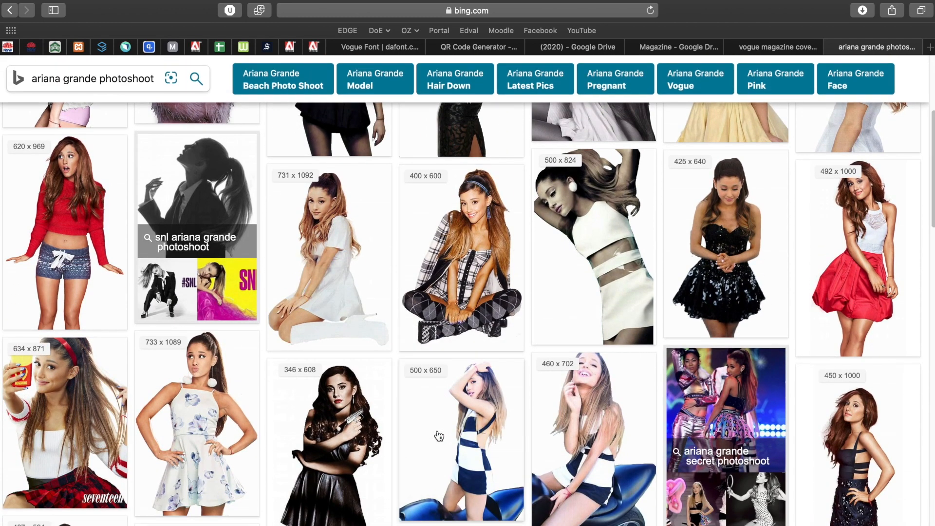
pyautogui.scroll(5, 439, 436)
pyautogui.scroll(-2, 438, 434)
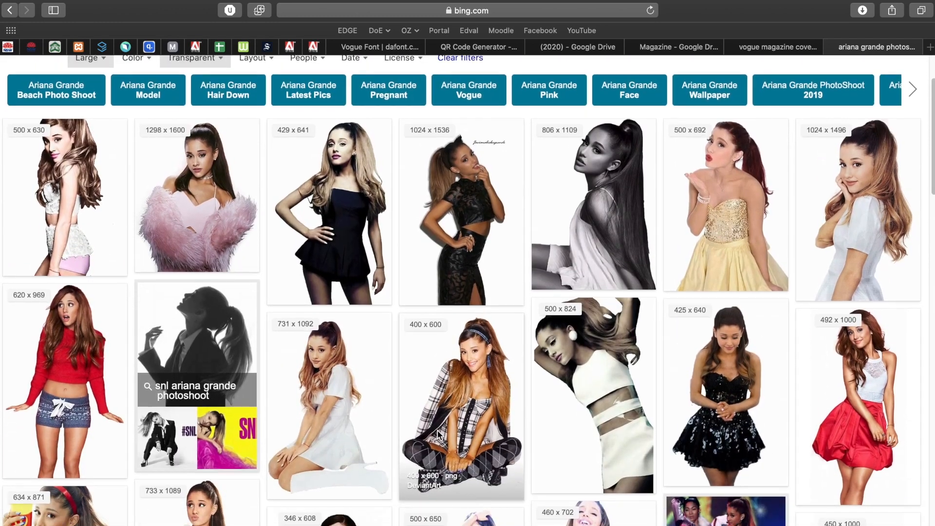
pyautogui.scroll(-1, 437, 431)
pyautogui.click(607, 376)
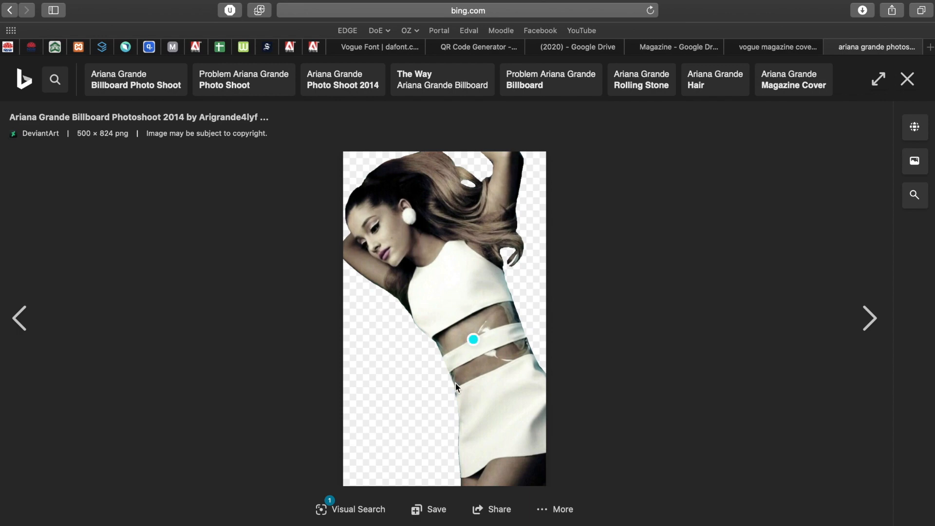
pyautogui.click(907, 79)
pyautogui.scroll(2, 511, 323)
pyautogui.scroll(1, 510, 323)
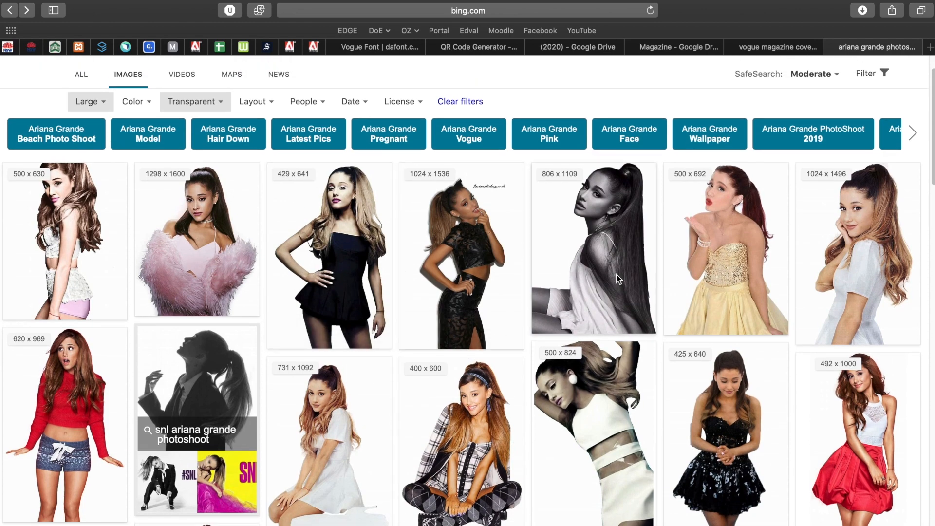
# - Open the 806 × 1109 black-and-white photo full size in a new tab and copy it
pyautogui.click(600, 228)
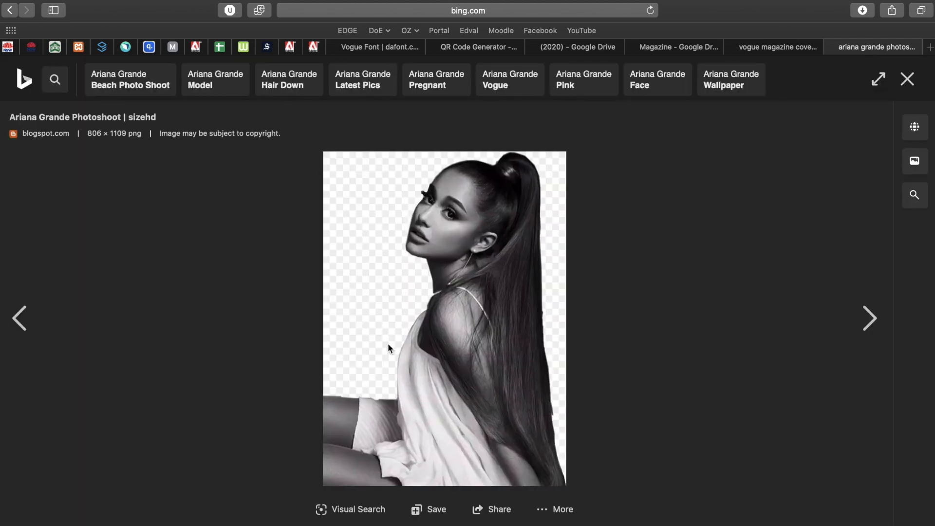
pyautogui.rightClick(462, 268)
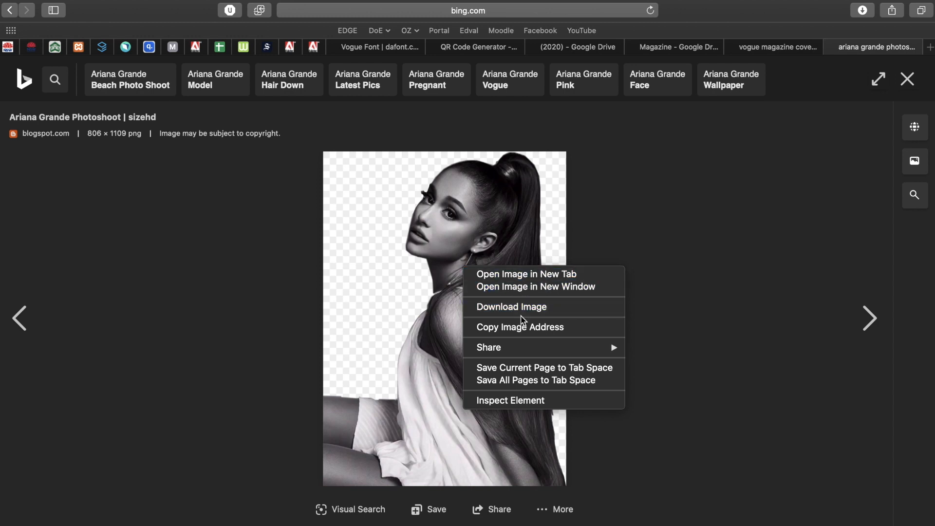
pyautogui.click(693, 224)
pyautogui.click(480, 258)
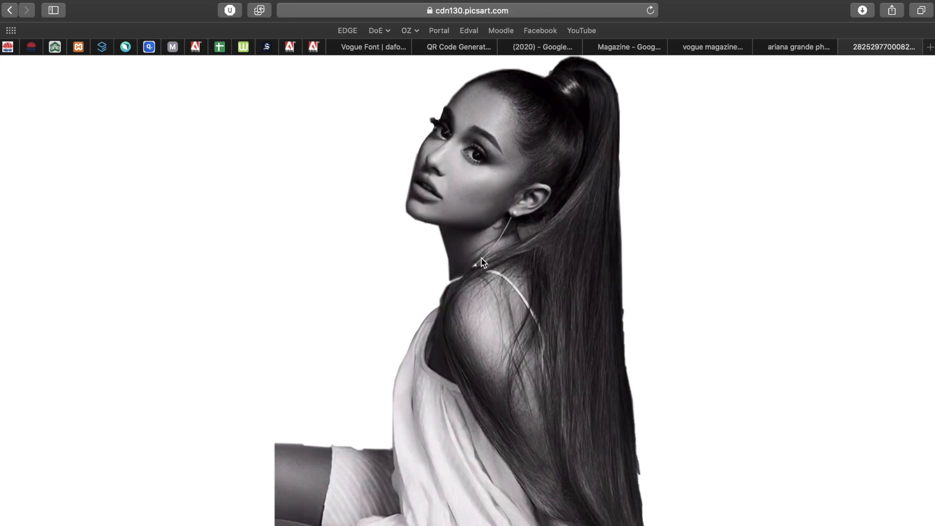
pyautogui.rightClick(488, 235)
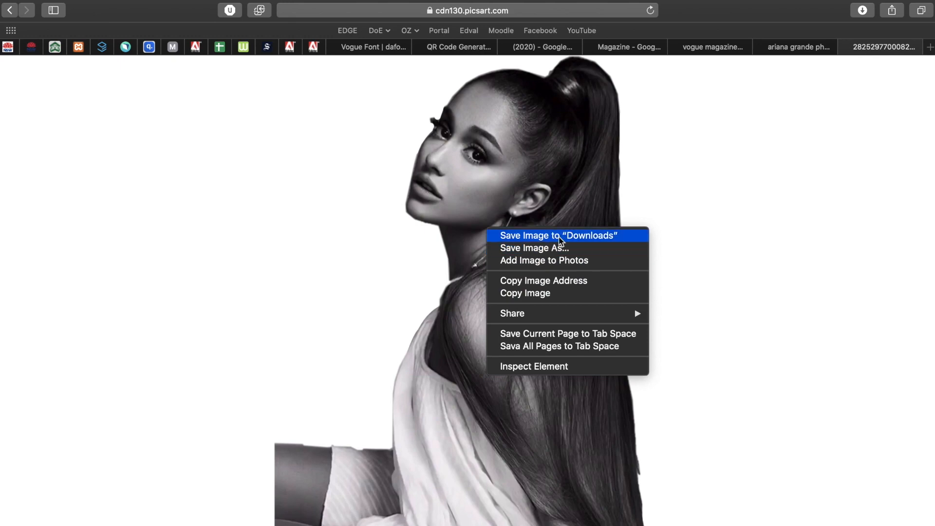
pyautogui.click(536, 296)
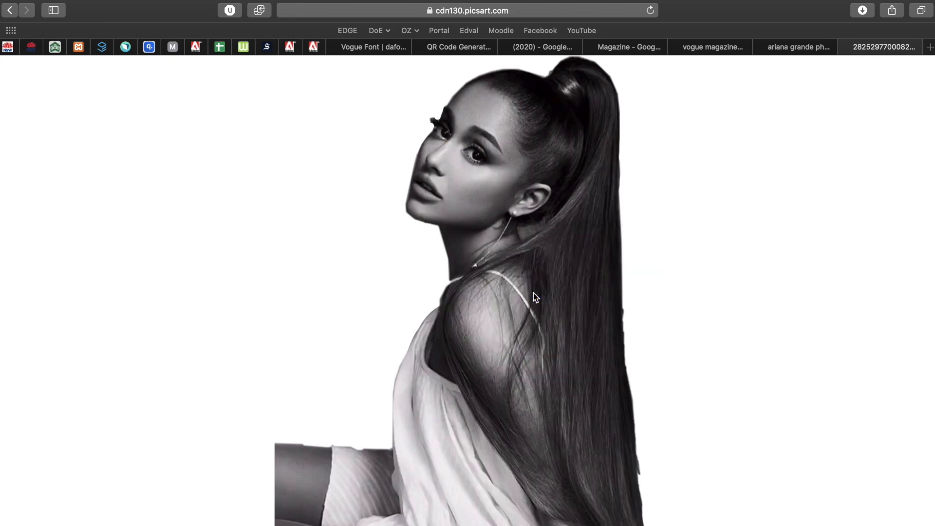
pyautogui.press('super+Tab')
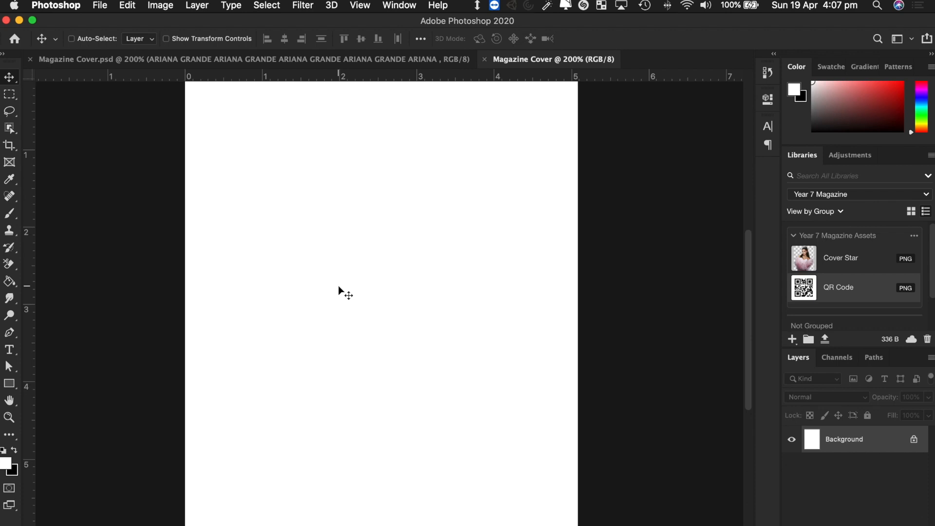
# - Paste the copied photo into Magazine Cover, shift it left, then delete it again
pyautogui.press('super+v')
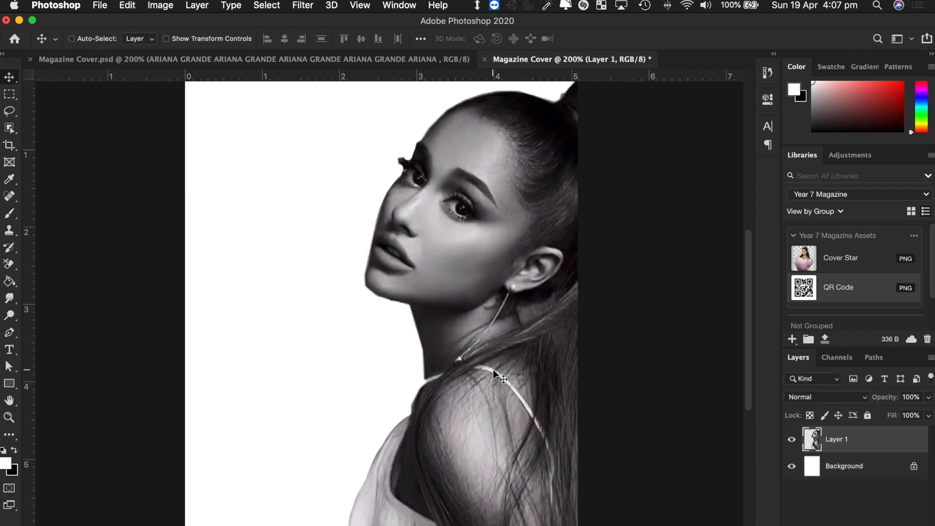
pyautogui.scroll(1, 486, 355)
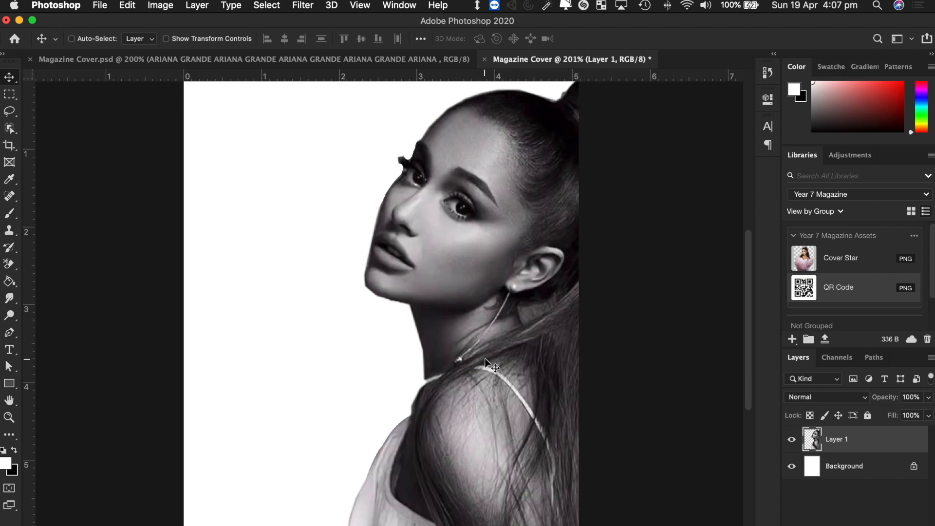
pyautogui.moveTo(553, 358); pyautogui.dragTo(459, 353)
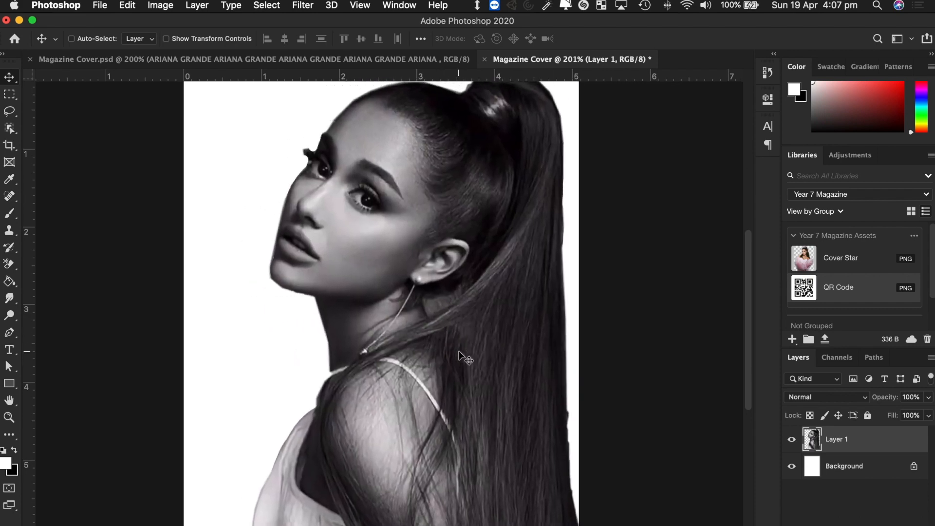
pyautogui.press('BackSpace')
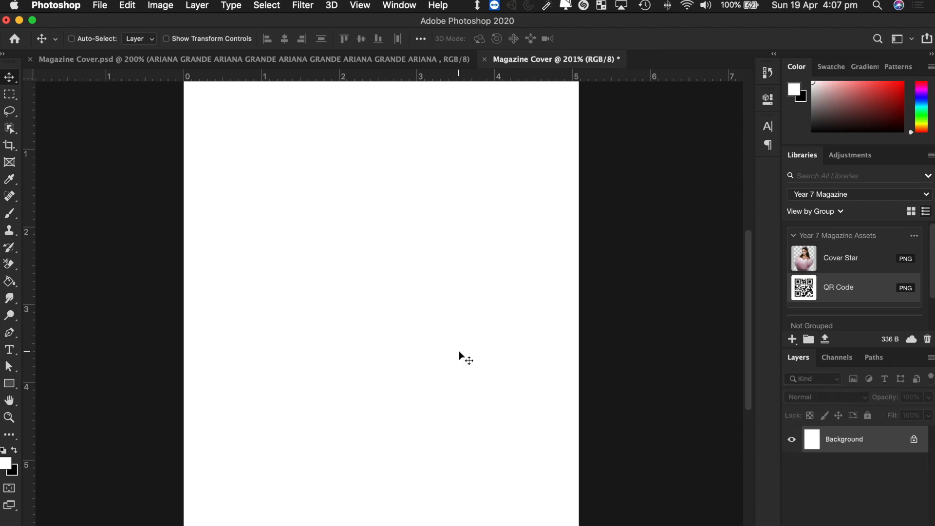
pyautogui.press('super+Tab')
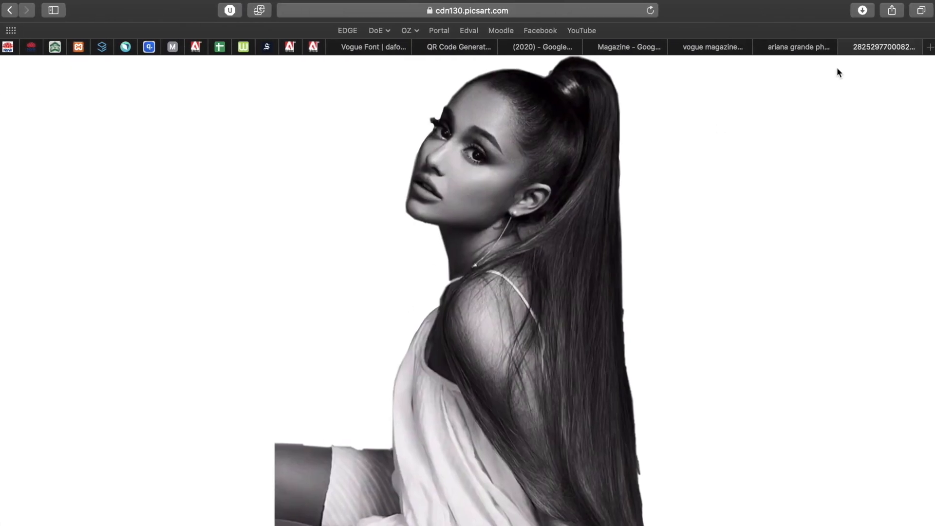
pyautogui.click(845, 49)
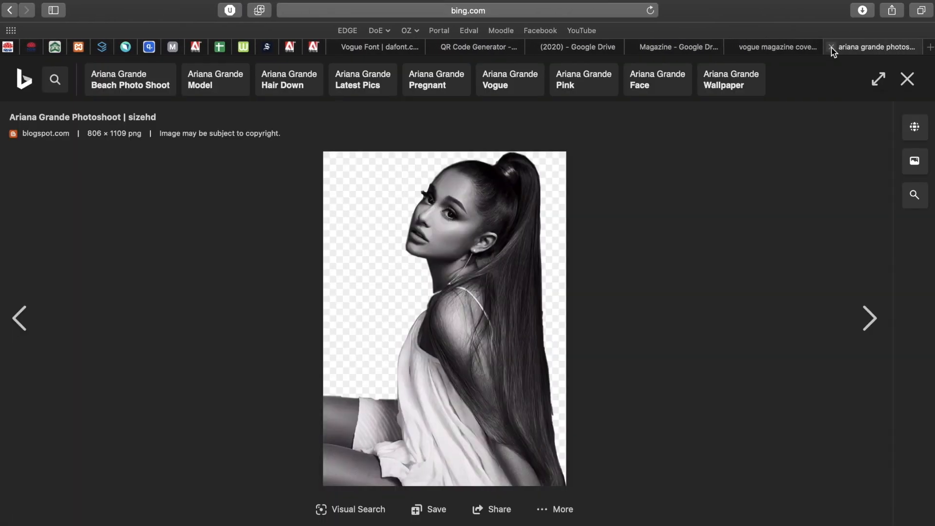
pyautogui.click(832, 47)
pyautogui.press('super+t')
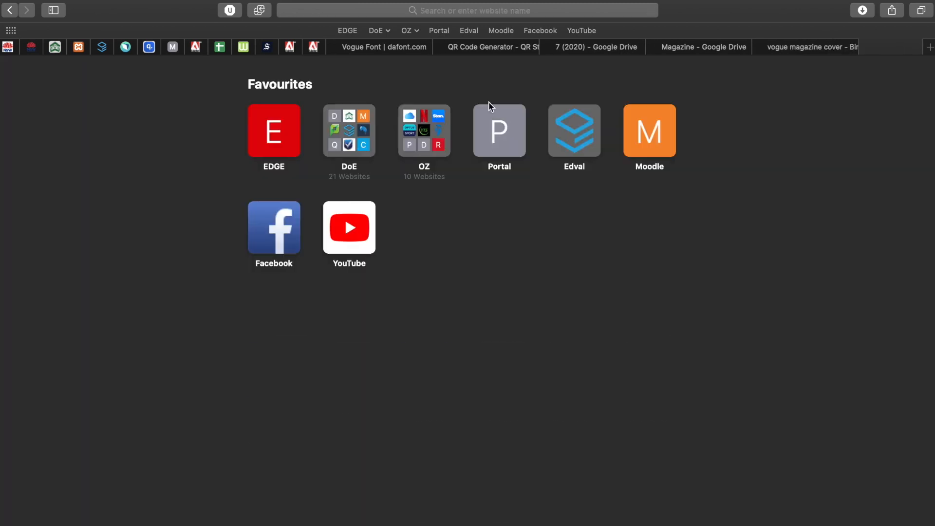
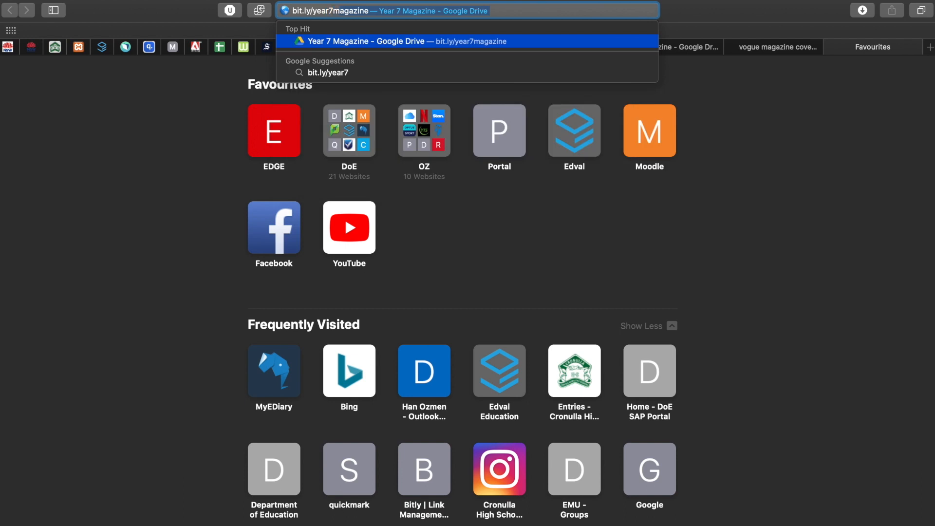
pyautogui.press('Return')
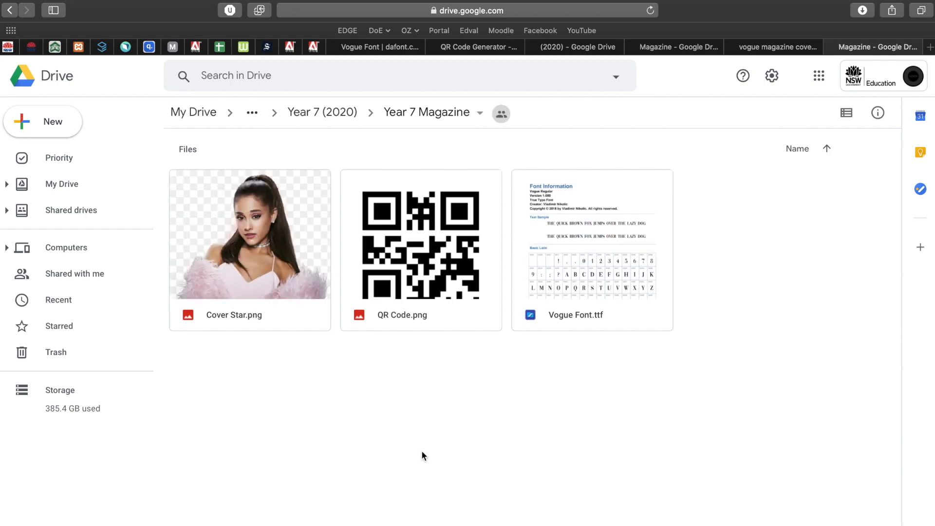
pyautogui.hotkey('ctrl', 'Left')
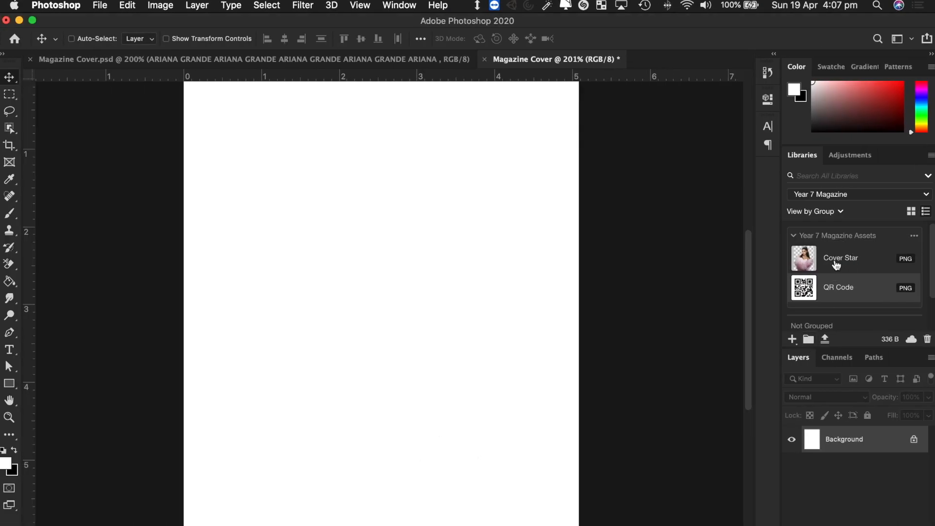
# - Drag the Cover Star library asset onto the Magazine Cover and centre it
pyautogui.moveTo(825, 258); pyautogui.dragTo(278, 315)
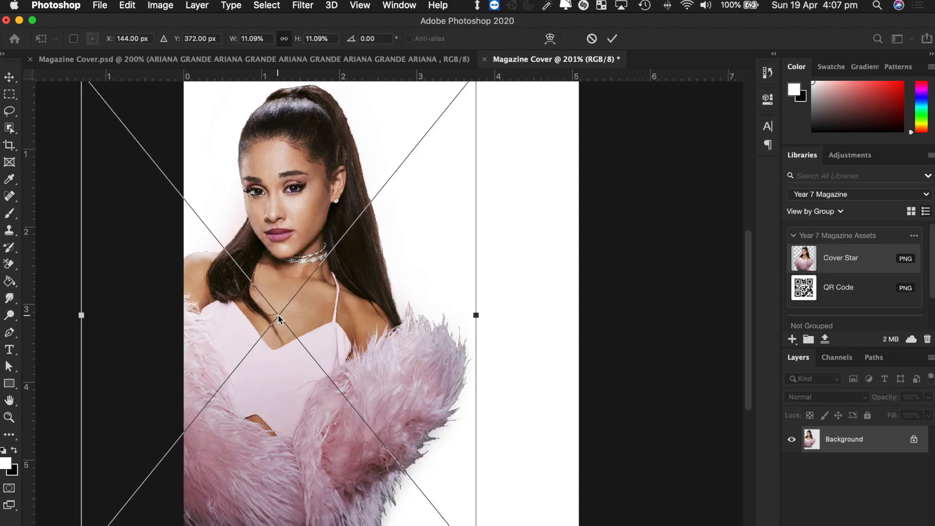
pyautogui.moveTo(429, 298); pyautogui.dragTo(493, 367)
pyautogui.scroll(-2, 536, 336)
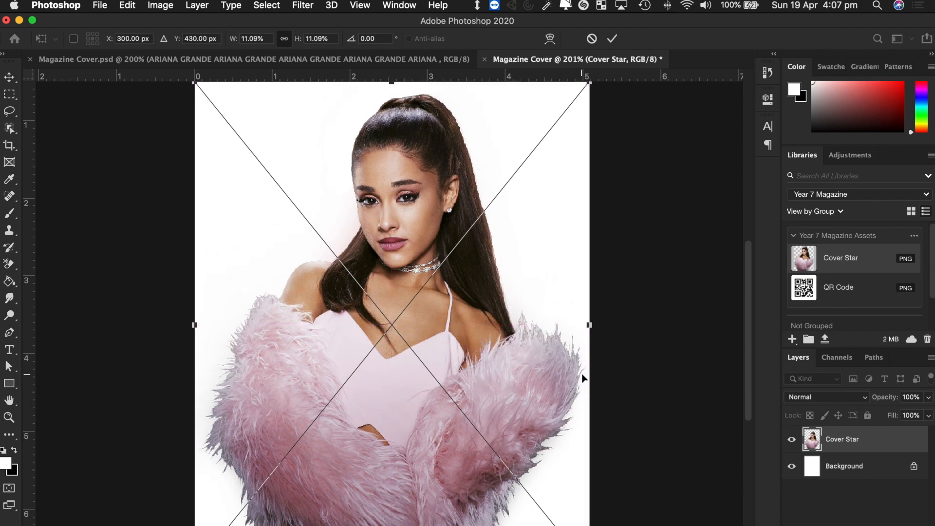
pyautogui.scroll(-2, 584, 378)
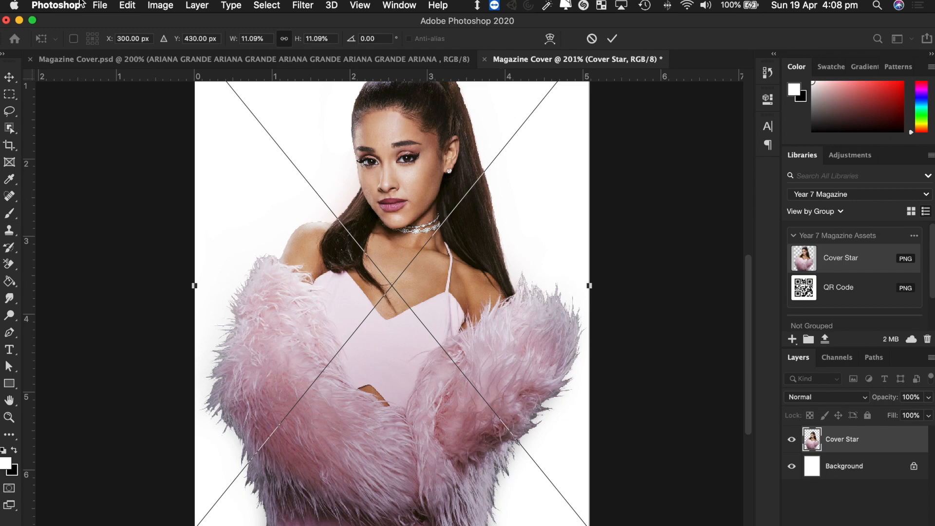
pyautogui.click(100, 7)
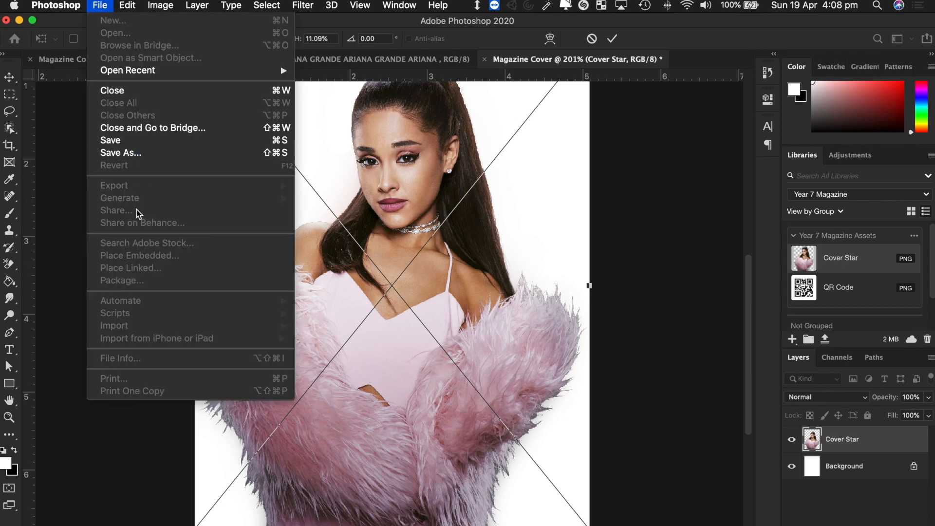
pyautogui.click(560, 285)
pyautogui.scroll(5, 475, 317)
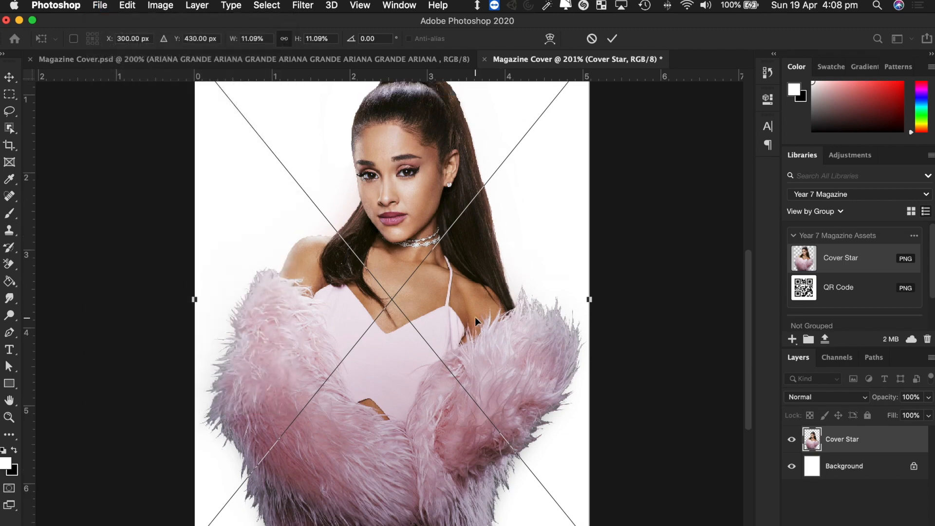
pyautogui.scroll(-2, 475, 318)
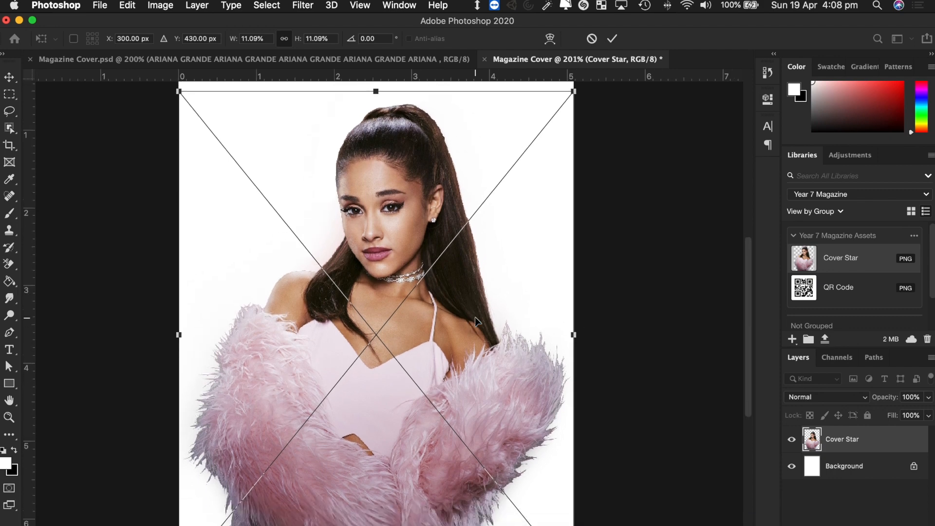
pyautogui.scroll(12, 419, 308)
pyautogui.scroll(-10, 419, 308)
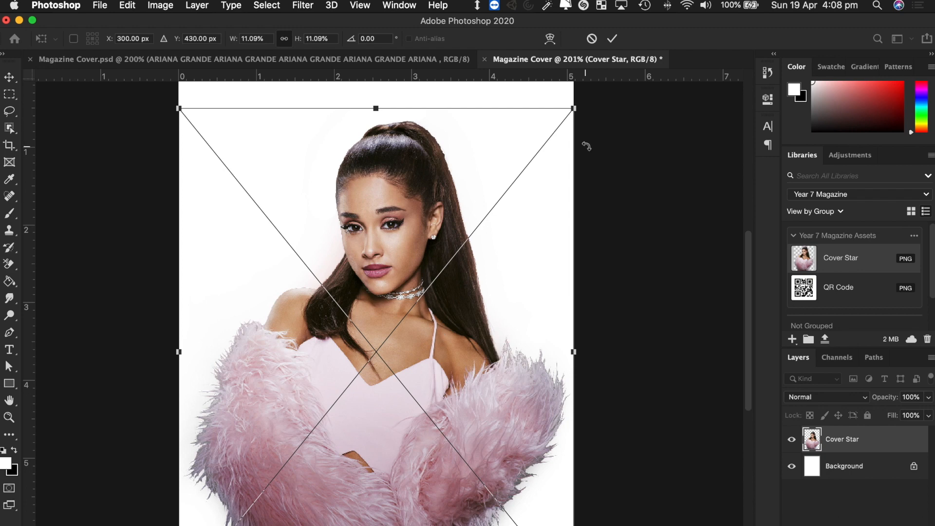
# - Fine-tune the Cover Star photo's size and position so she is centred, then commit
pyautogui.moveTo(573, 109); pyautogui.dragTo(541, 173)
pyautogui.moveTo(483, 325); pyautogui.dragTo(510, 320)
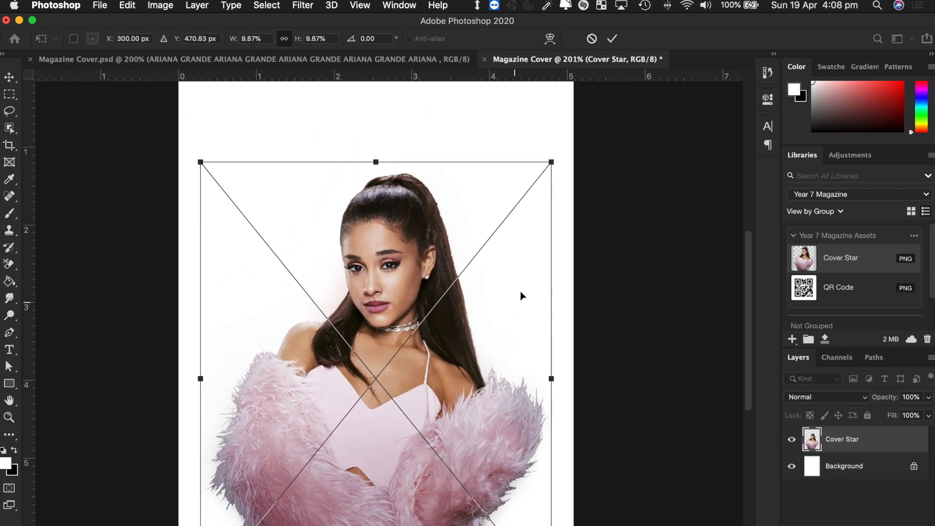
pyautogui.moveTo(552, 162); pyautogui.dragTo(574, 115)
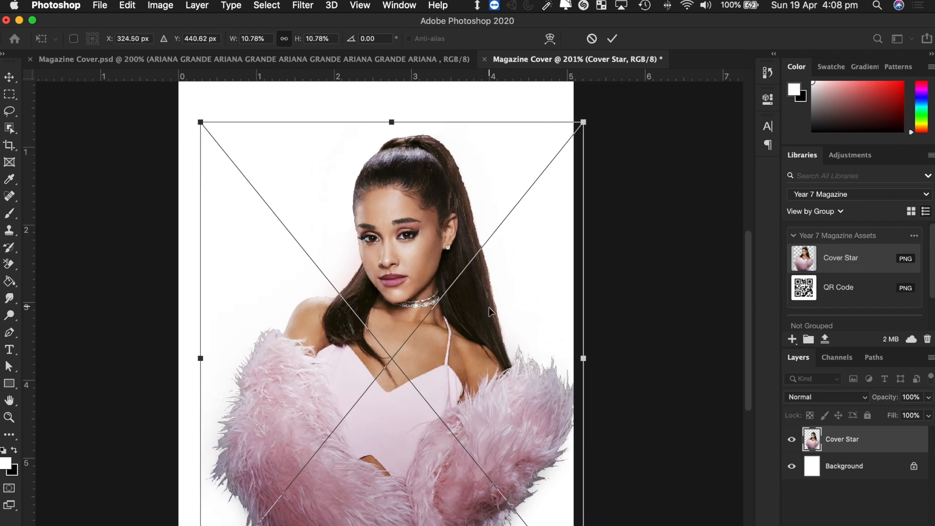
pyautogui.moveTo(490, 312); pyautogui.dragTo(481, 313)
pyautogui.press('Return')
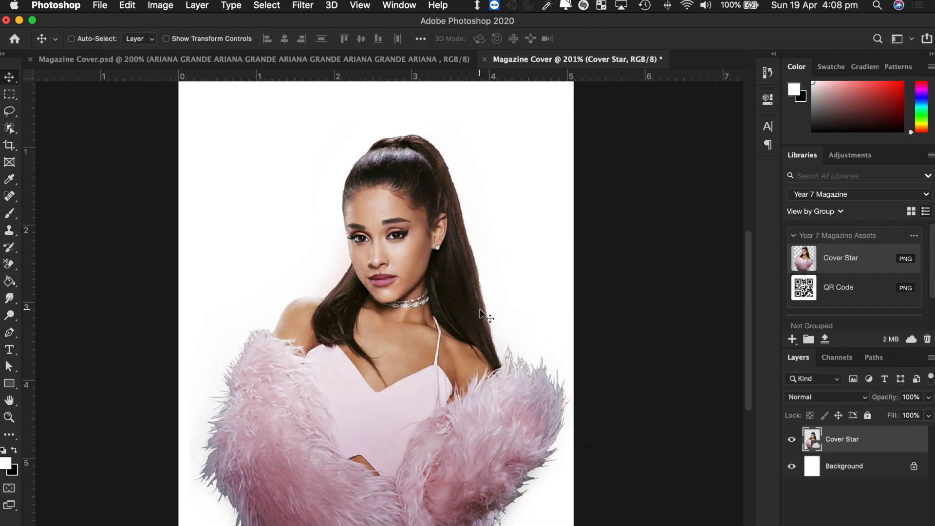
pyautogui.scroll(-3, 481, 309)
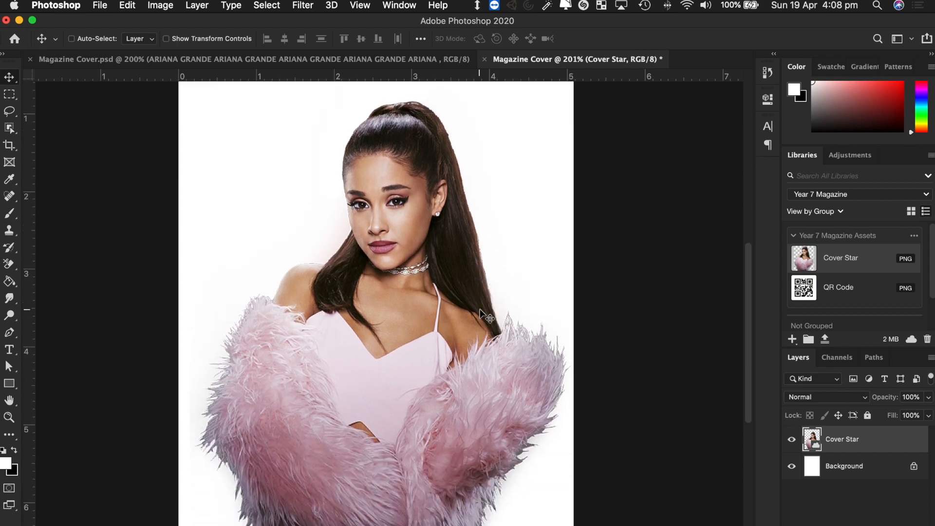
pyautogui.scroll(1, 480, 314)
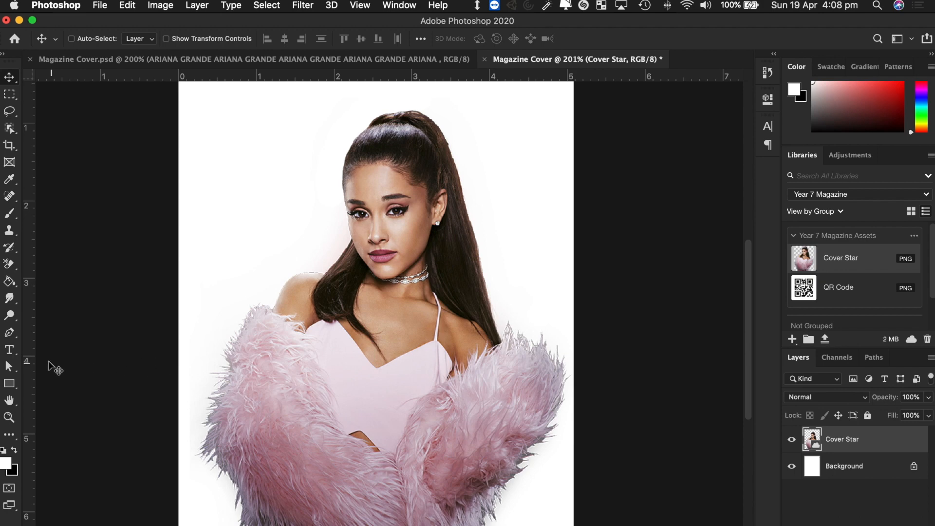
# - Type VOGUE in a text box near the top of the cover and colour it black
pyautogui.click(10, 352)
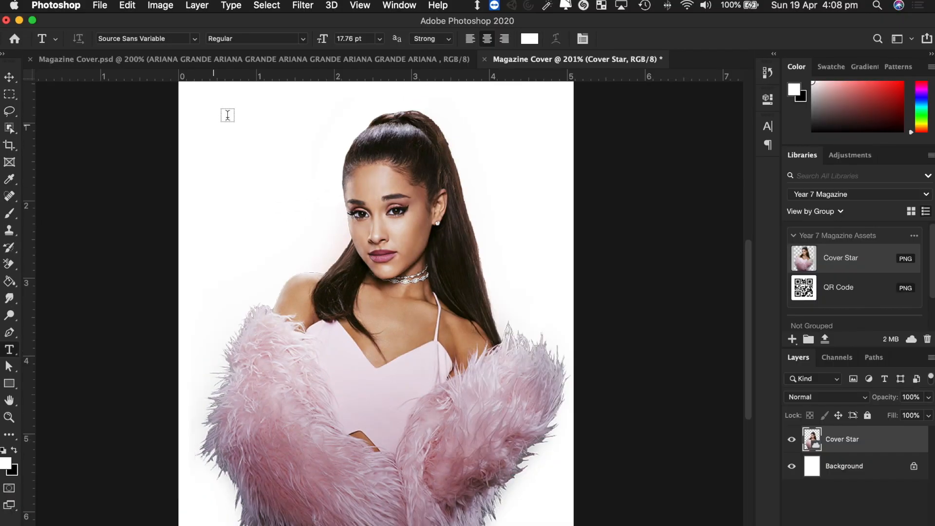
pyautogui.moveTo(190, 107); pyautogui.dragTo(561, 227)
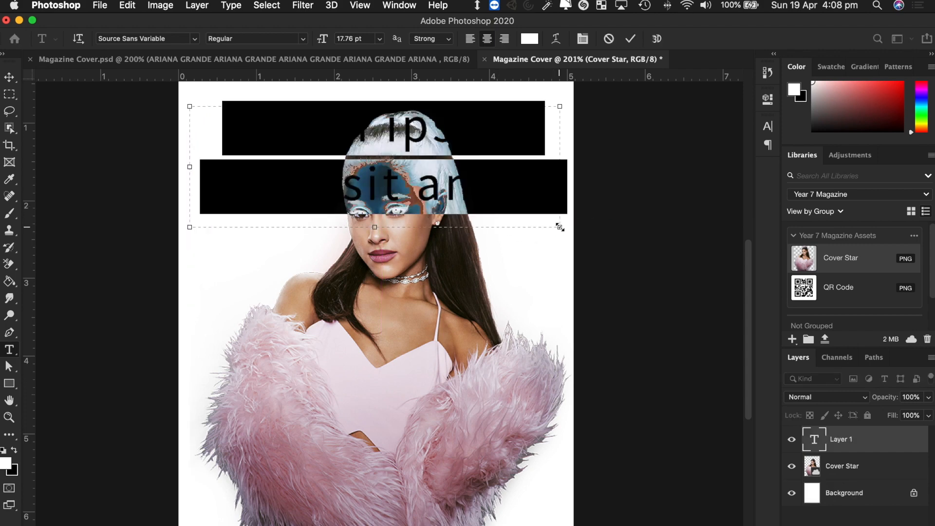
pyautogui.write('VOG')
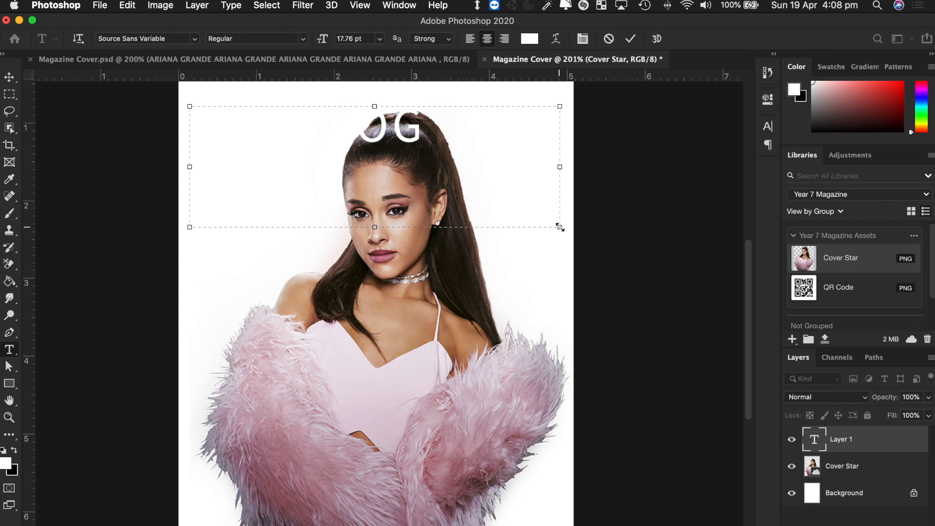
pyautogui.write('UE')
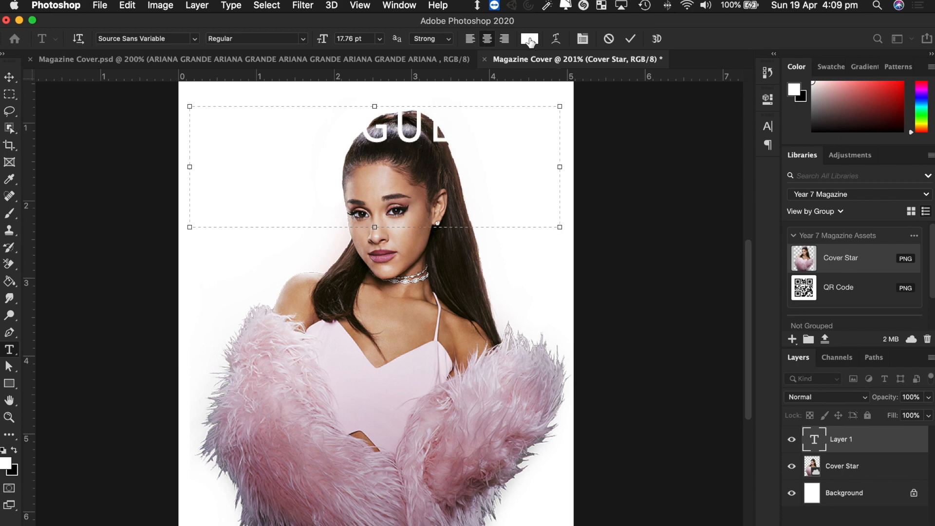
pyautogui.click(488, 128)
pyautogui.moveTo(488, 128); pyautogui.dragTo(217, 109)
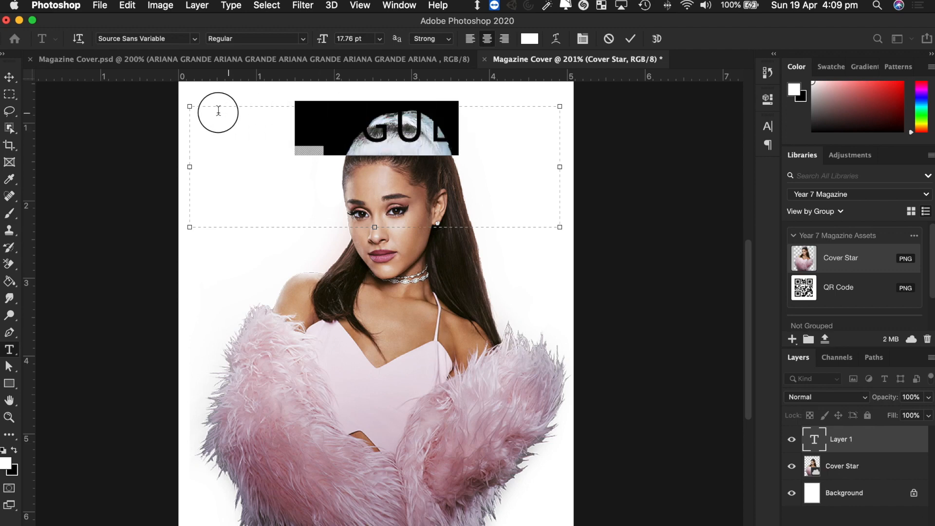
pyautogui.click(529, 39)
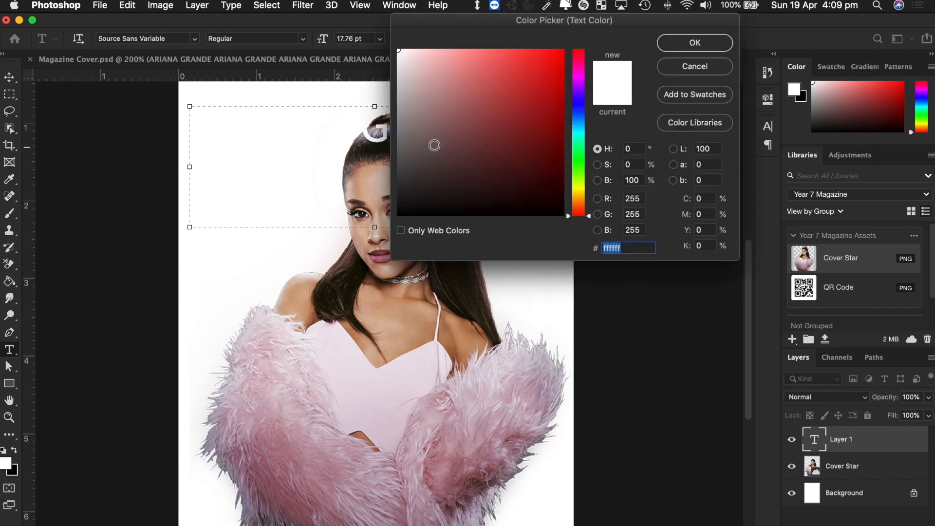
pyautogui.moveTo(434, 144); pyautogui.dragTo(373, 239)
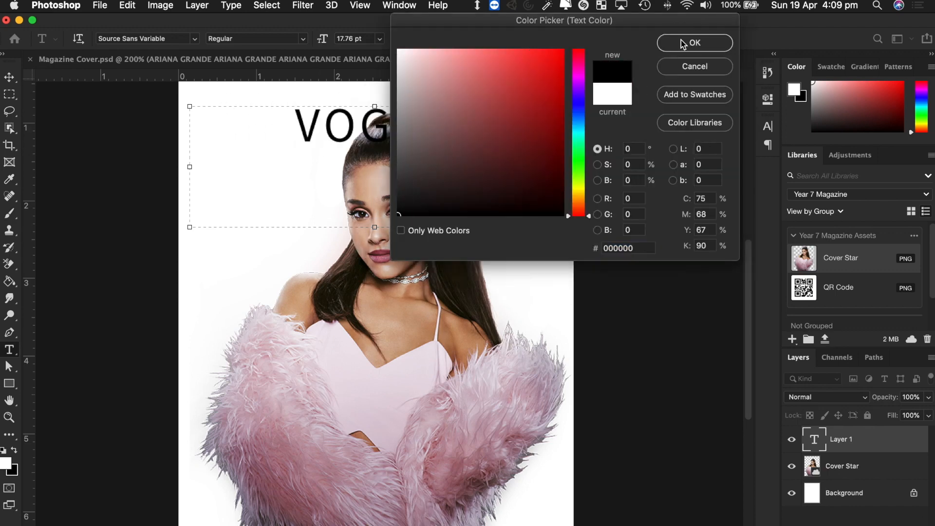
pyautogui.click(686, 42)
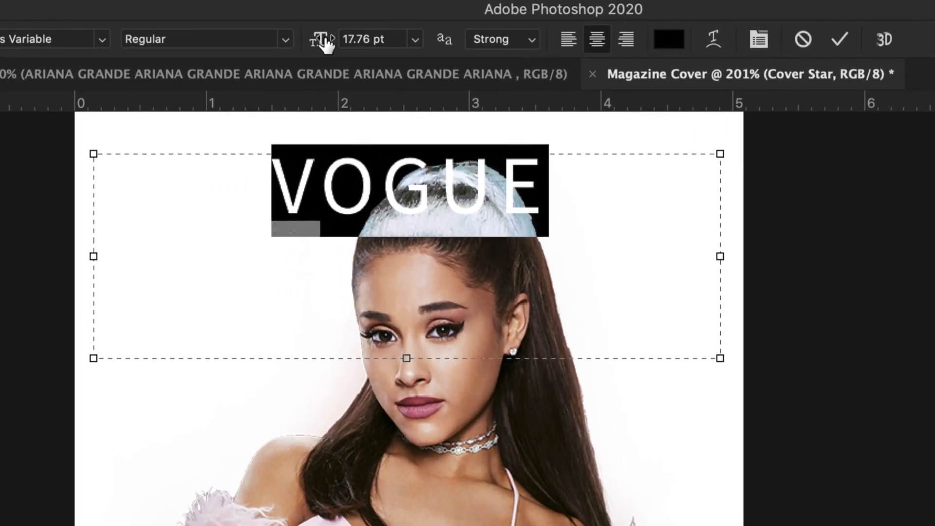
# - Enlarge VOGUE to about 35 pt and move it centred at the top
pyautogui.click(414, 39)
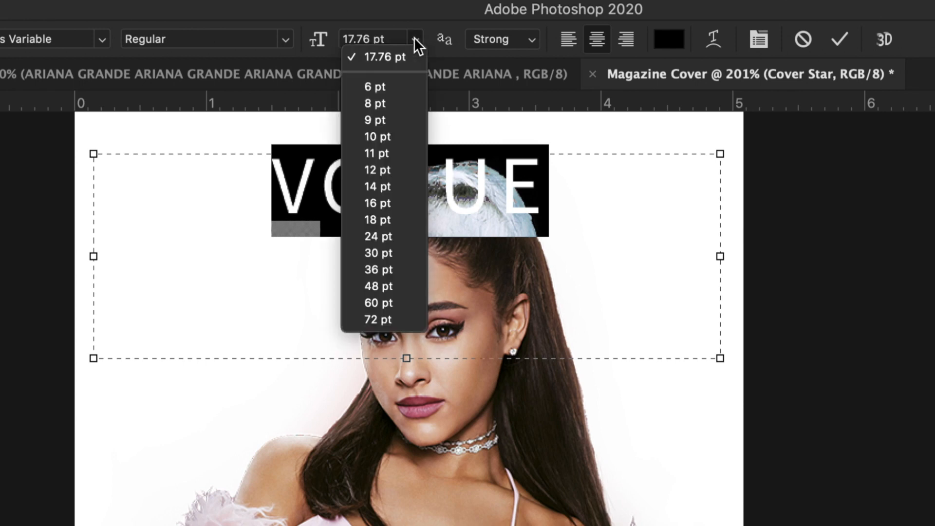
pyautogui.click(414, 39)
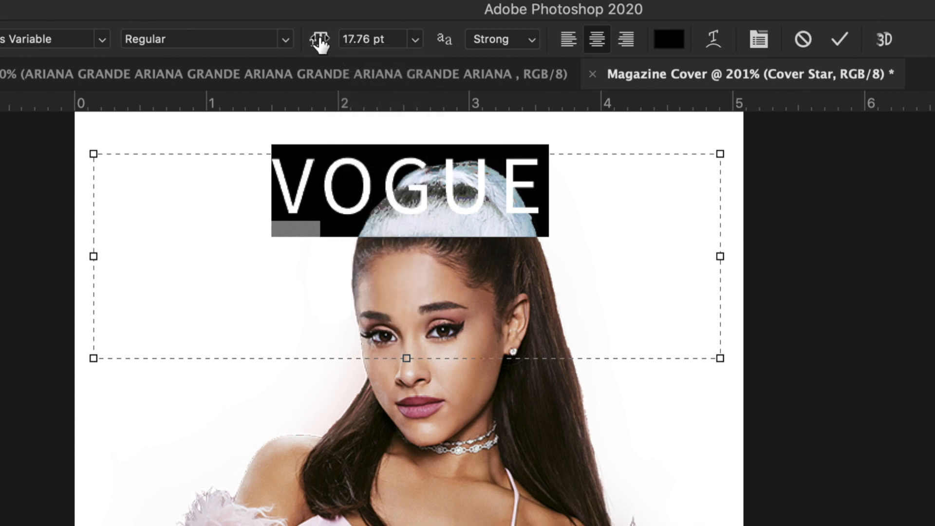
pyautogui.moveTo(320, 44); pyautogui.dragTo(296, 46)
pyautogui.moveTo(304, 46); pyautogui.dragTo(333, 44)
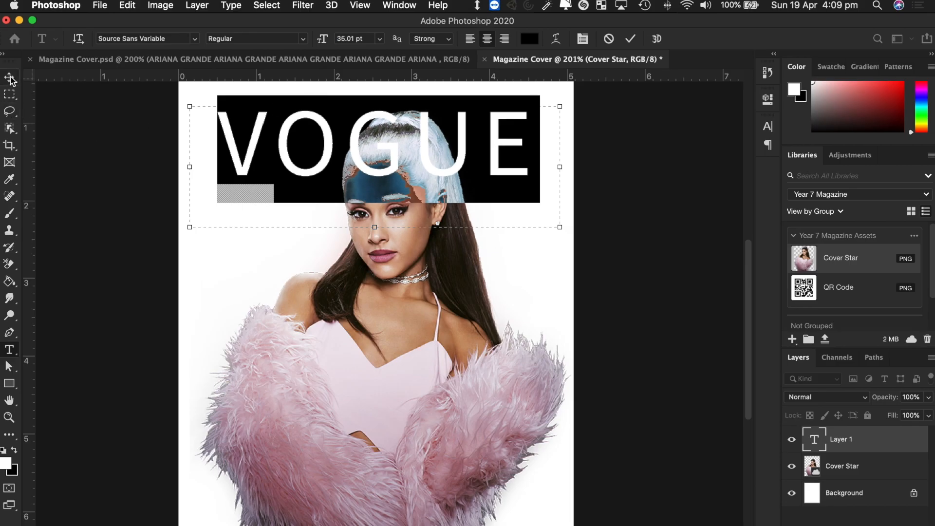
pyautogui.click(11, 79)
pyautogui.moveTo(392, 166)
pyautogui.mouseDown()
pyautogui.moveTo(366, 177)
pyautogui.moveTo(369, 244)
pyautogui.moveTo(371, 148)
pyautogui.moveTo(382, 192)
pyautogui.moveTo(387, 156)
pyautogui.mouseUp()
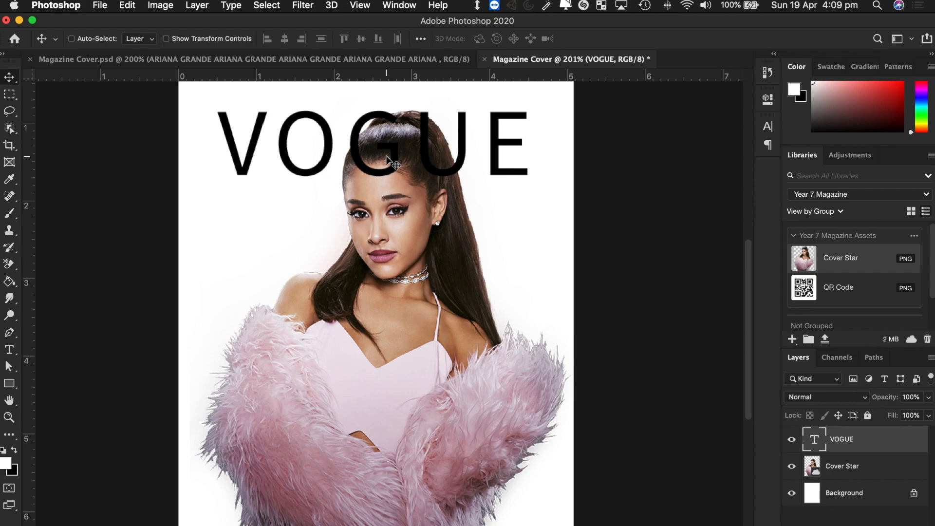
pyautogui.doubleClick(344, 156)
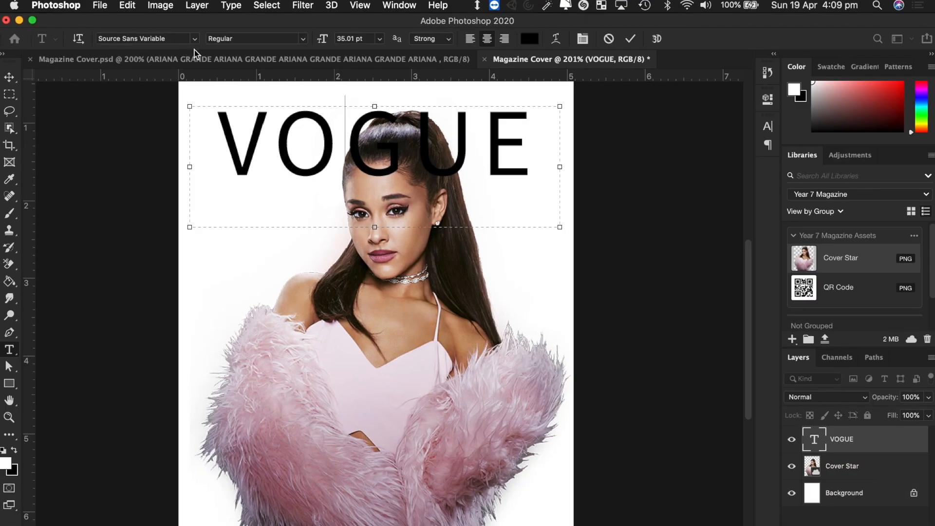
# - Set the VOGUE text to Source Sans Variable Light and drag it back to centre
pyautogui.doubleClick(367, 152)
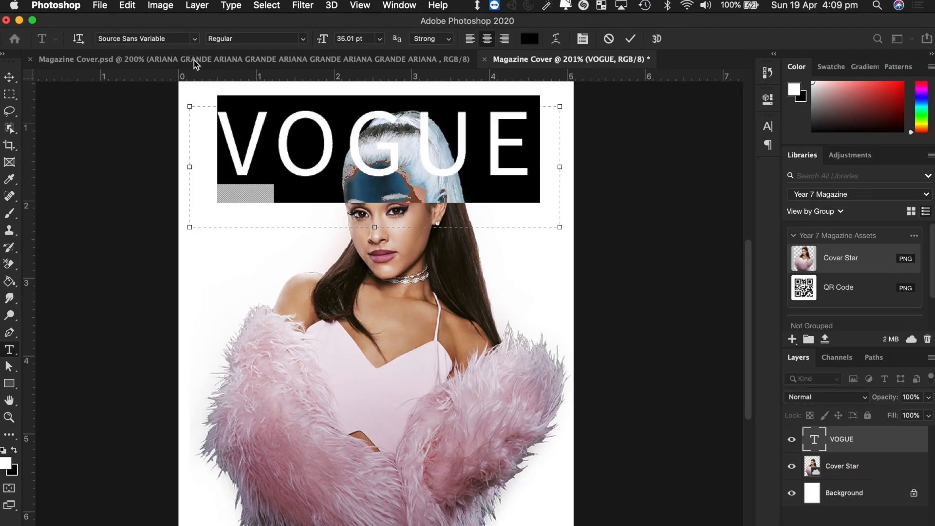
pyautogui.click(195, 39)
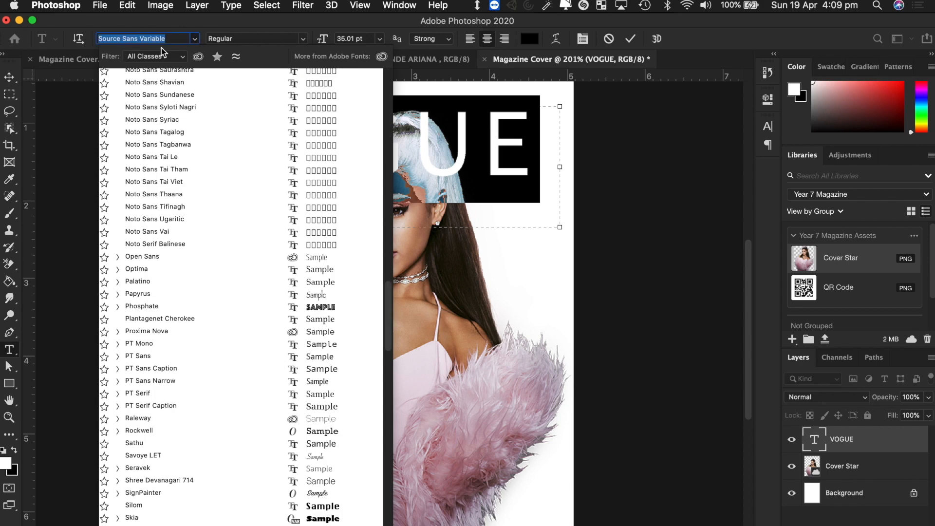
pyautogui.write('SOURCE')
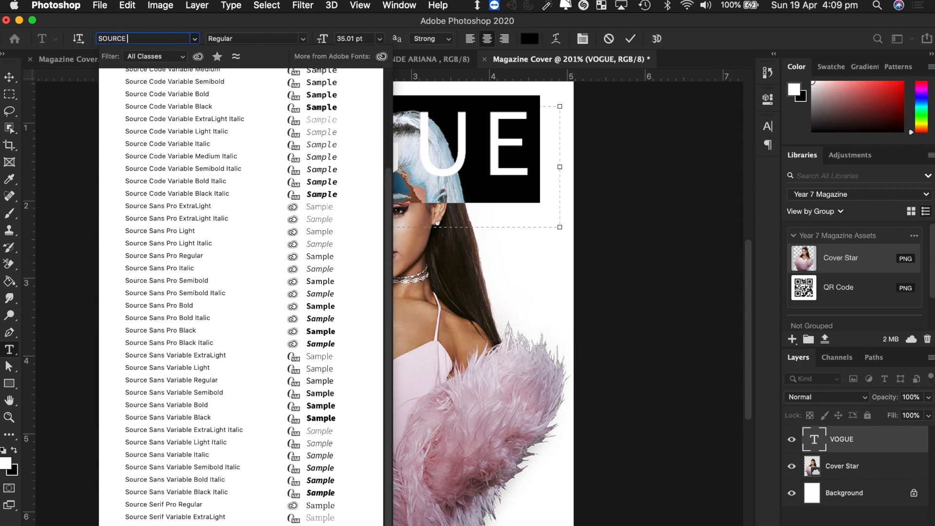
pyautogui.write(' SAN')
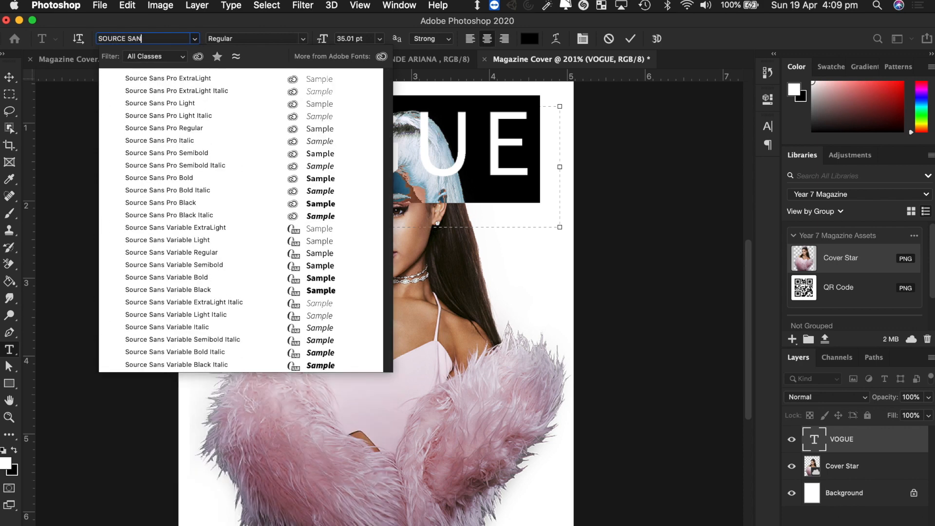
pyautogui.write('S VAR')
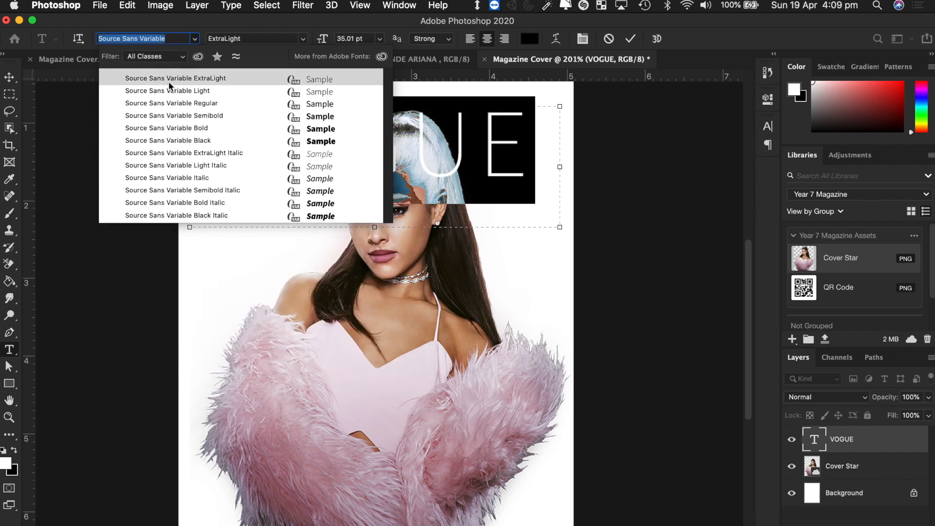
pyautogui.click(185, 91)
pyautogui.click(9, 77)
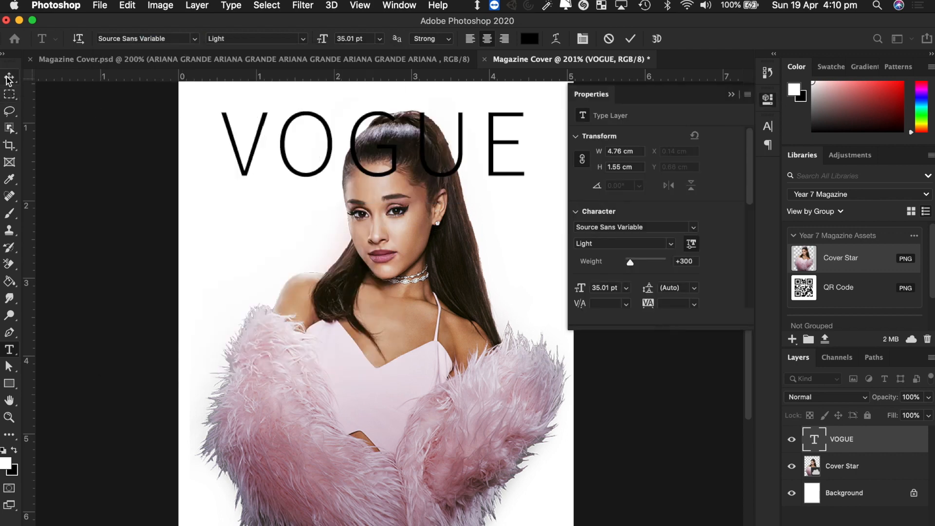
pyautogui.click(732, 91)
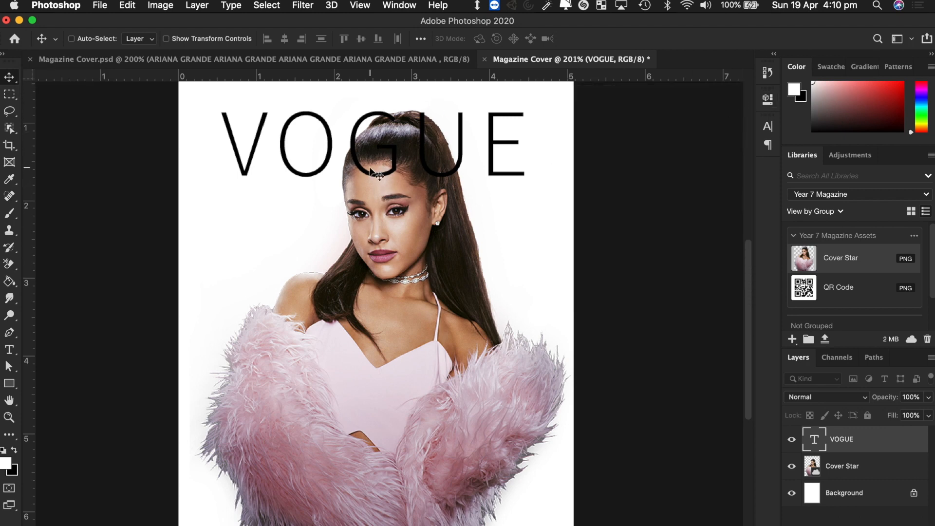
pyautogui.moveTo(388, 173)
pyautogui.mouseDown()
pyautogui.moveTo(396, 192)
pyautogui.moveTo(385, 287)
pyautogui.moveTo(400, 286)
pyautogui.moveTo(380, 310)
pyautogui.moveTo(416, 281)
pyautogui.moveTo(399, 152)
pyautogui.moveTo(400, 179)
pyautogui.mouseUp()
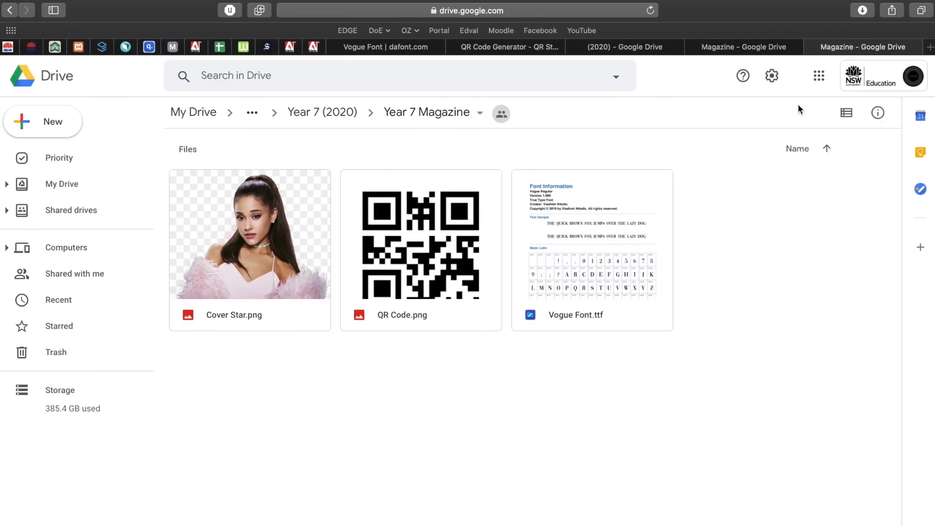
# - Search Google Images for 'vogue magazine' and enlarge one cover as a reference
pyautogui.click(754, 50)
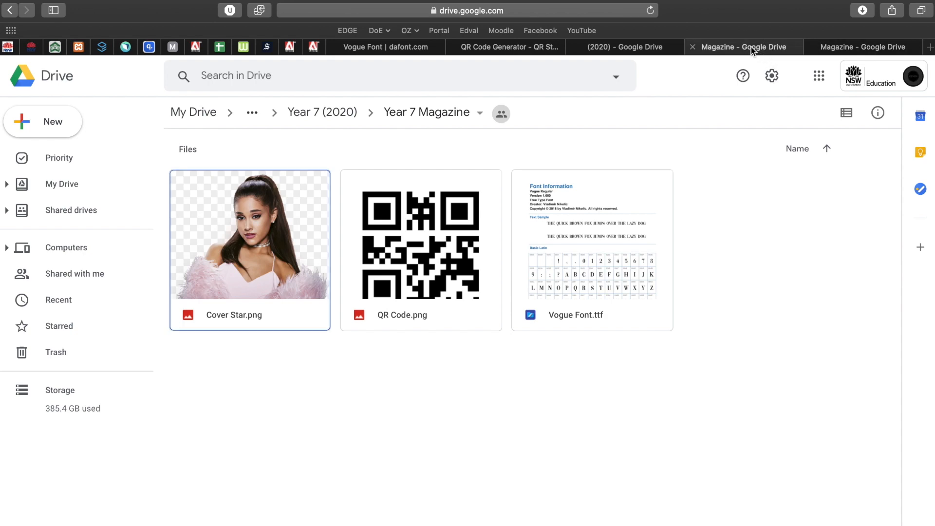
pyautogui.click(840, 47)
pyautogui.click(556, 10)
pyautogui.write('vogue')
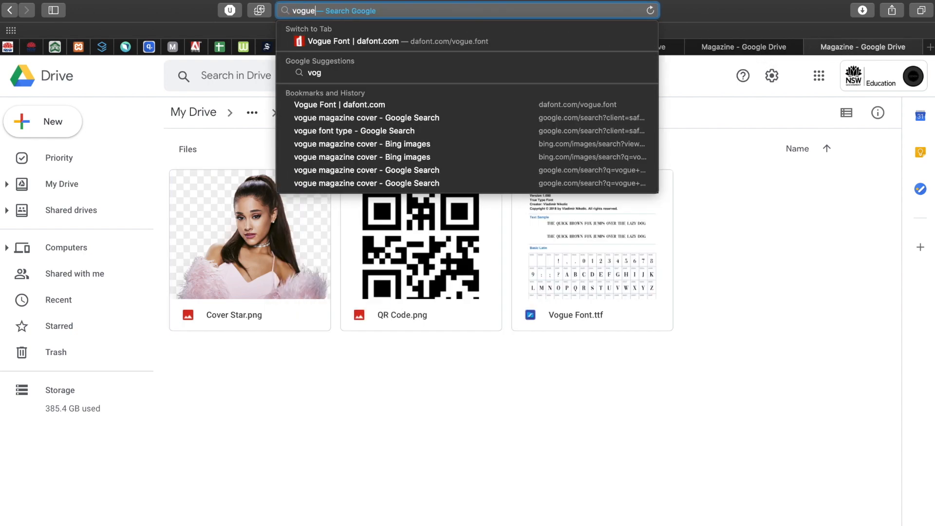
pyautogui.write(' magazine')
pyautogui.press('Return')
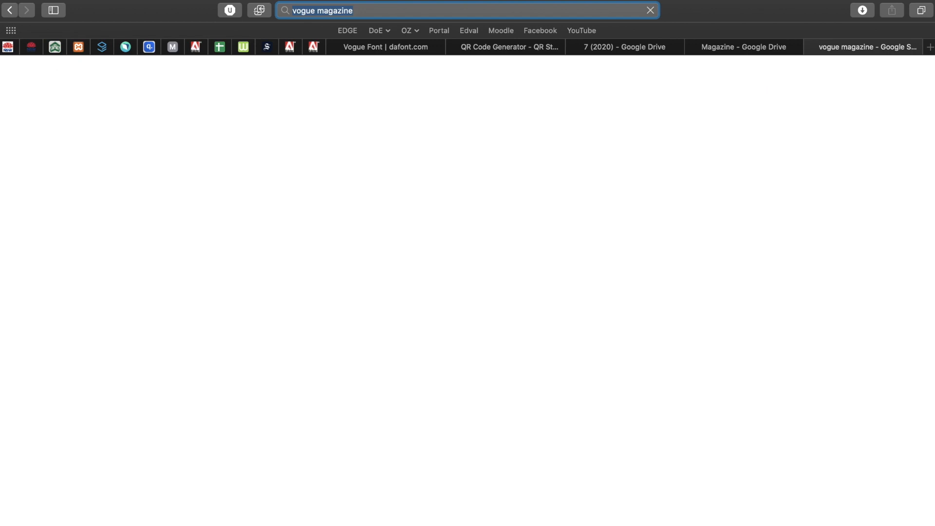
pyautogui.click(177, 122)
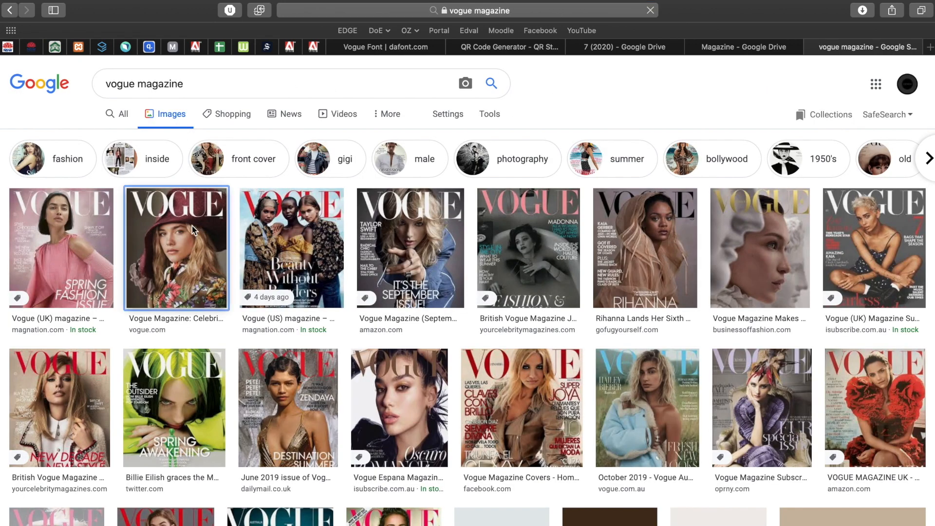
pyautogui.click(193, 230)
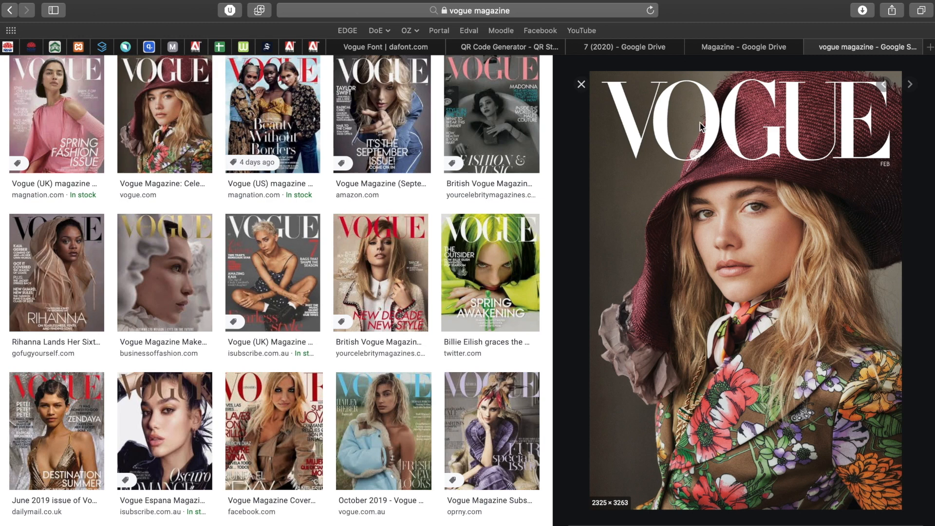
pyautogui.click(745, 46)
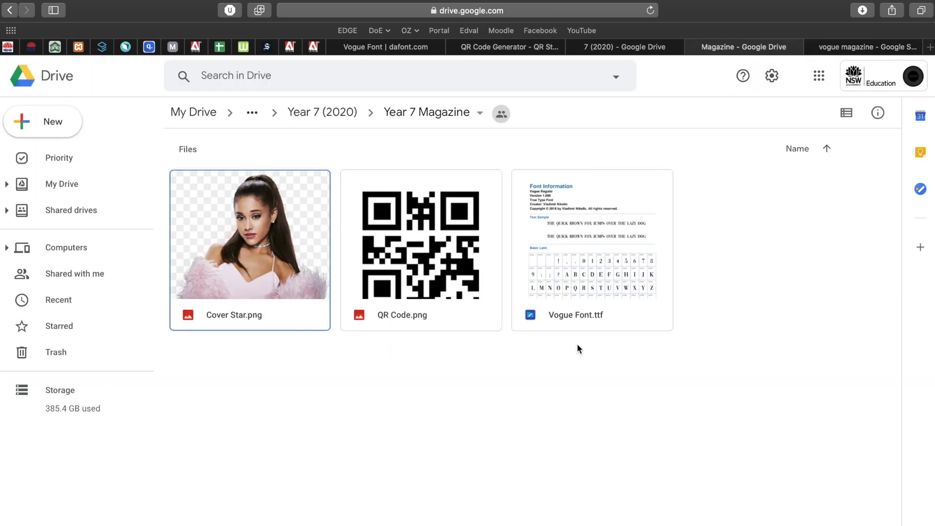
# - Download Vogue Font.ttf from the Drive folder and reveal it in Finder's Downloads
pyautogui.click(583, 254)
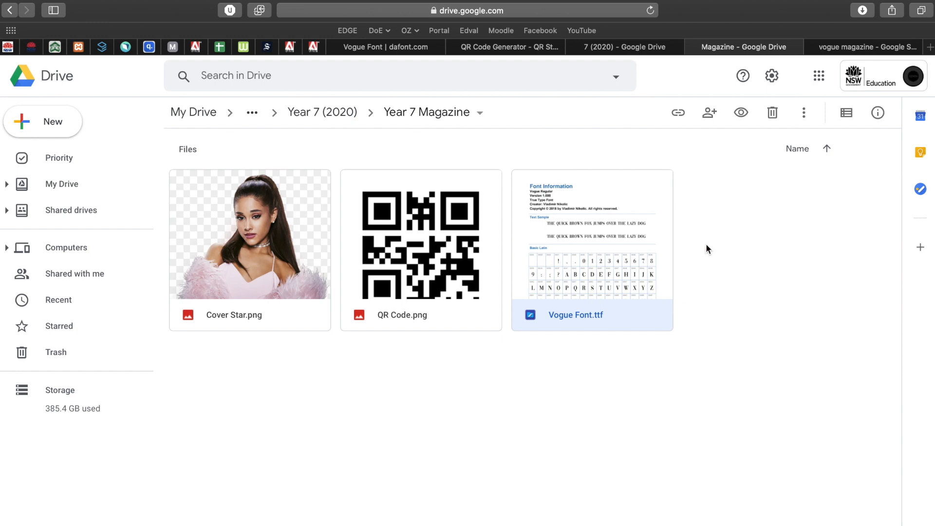
pyautogui.rightClick(587, 251)
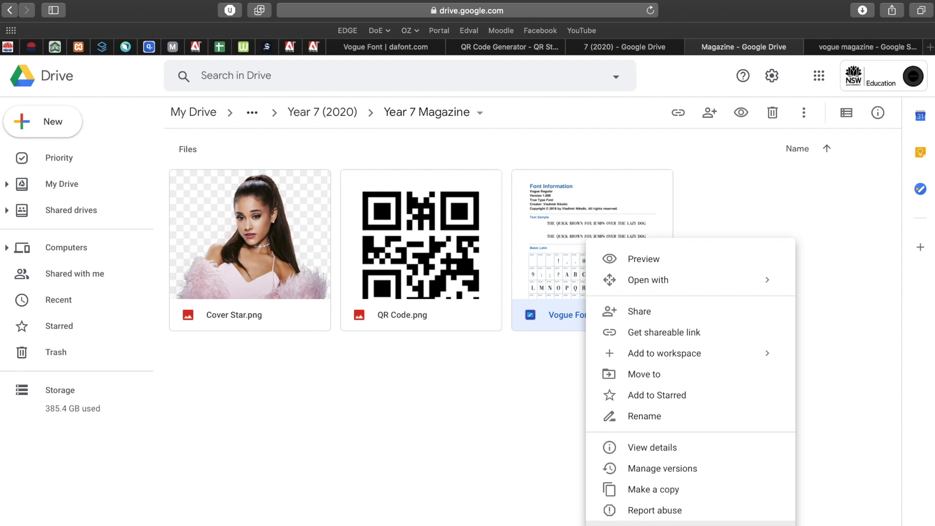
pyautogui.click(643, 524)
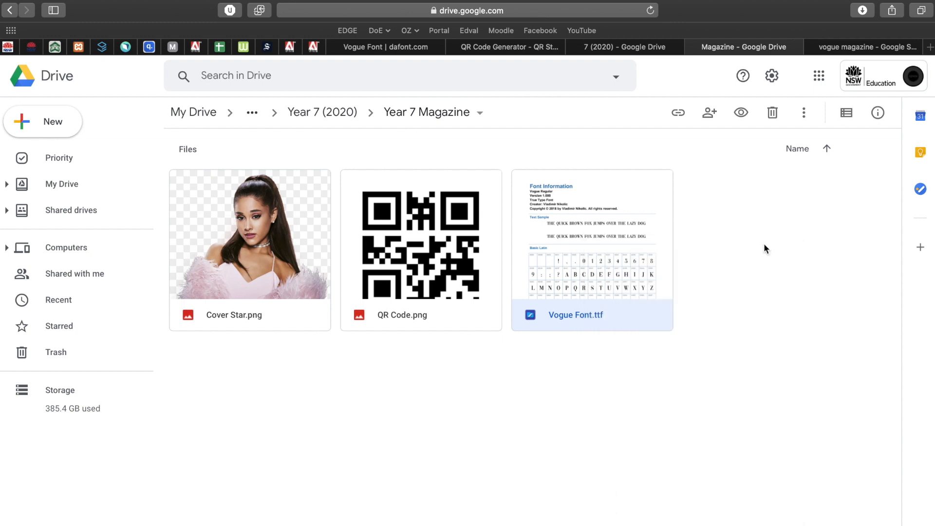
pyautogui.click(862, 10)
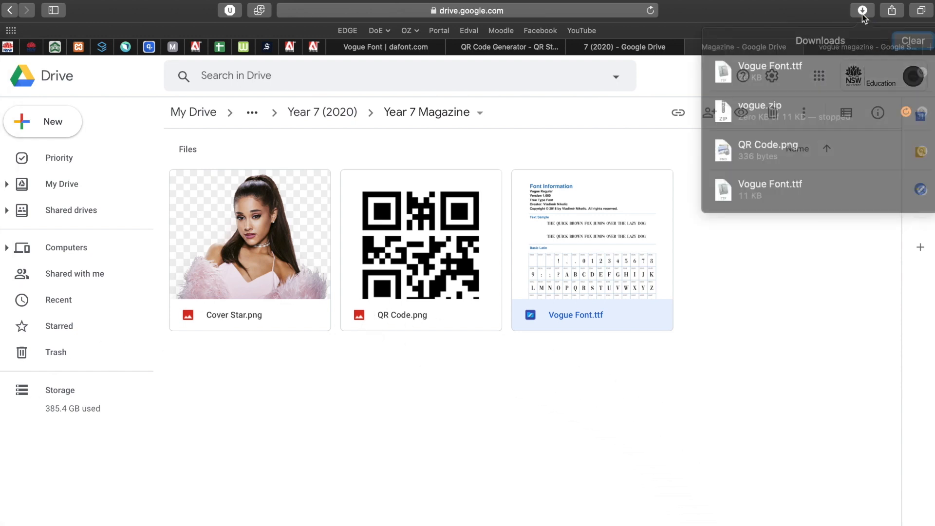
pyautogui.click(916, 67)
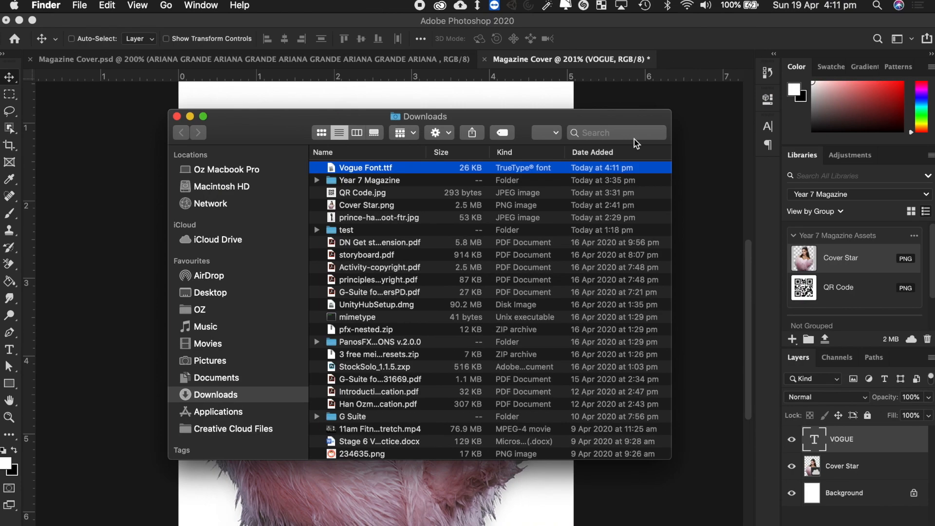
# - Install Vogue Font.ttf from the Year 7 Magazine folder through Font Book, then close both windows
pyautogui.doubleClick(365, 180)
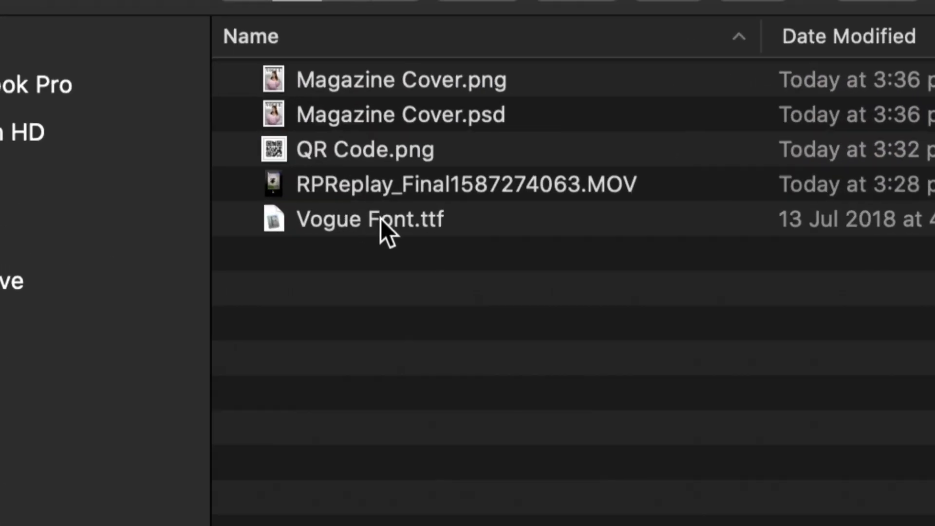
pyautogui.click(360, 217)
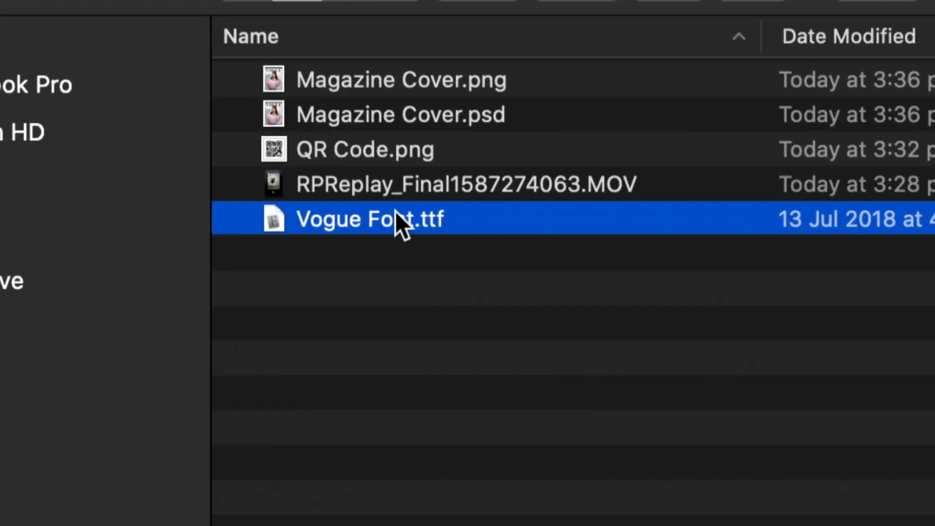
pyautogui.doubleClick(357, 224)
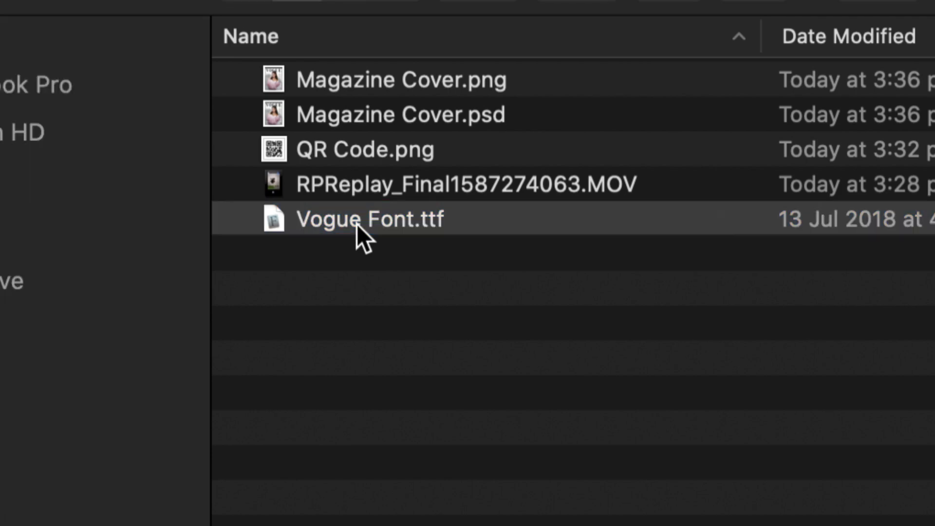
pyautogui.moveTo(207, 38); pyautogui.dragTo(440, 139)
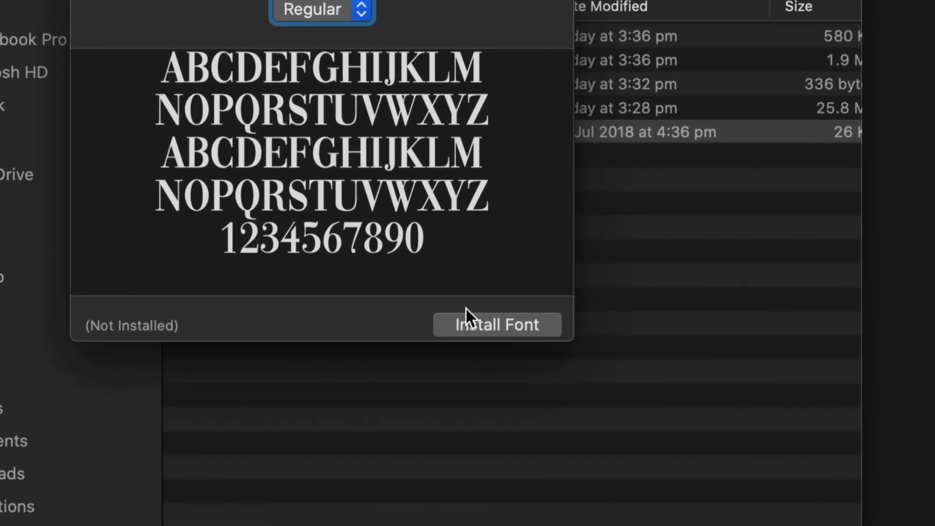
pyautogui.click(498, 326)
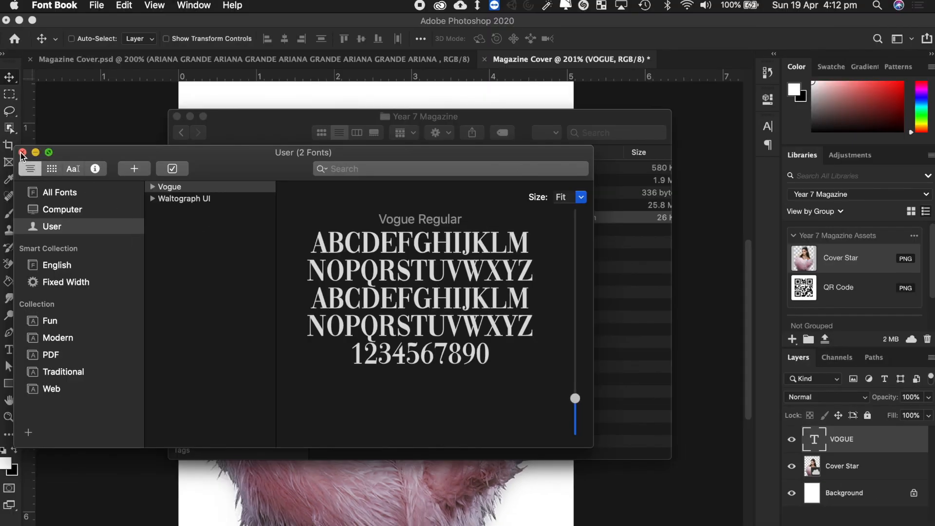
pyautogui.click(24, 152)
pyautogui.click(177, 116)
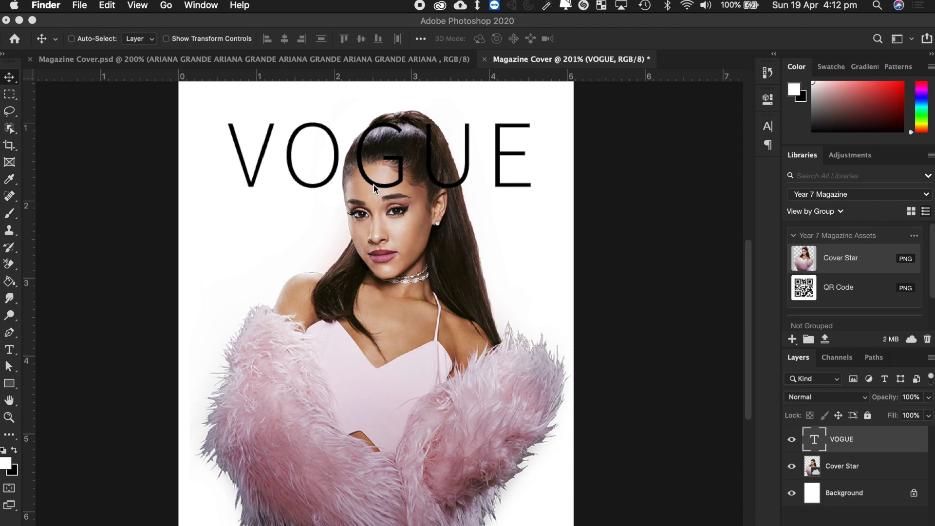
# - Change the VOGUE text to Vogue Regular and drag the masthead slightly lower
pyautogui.click(319, 165)
pyautogui.doubleClick(334, 167)
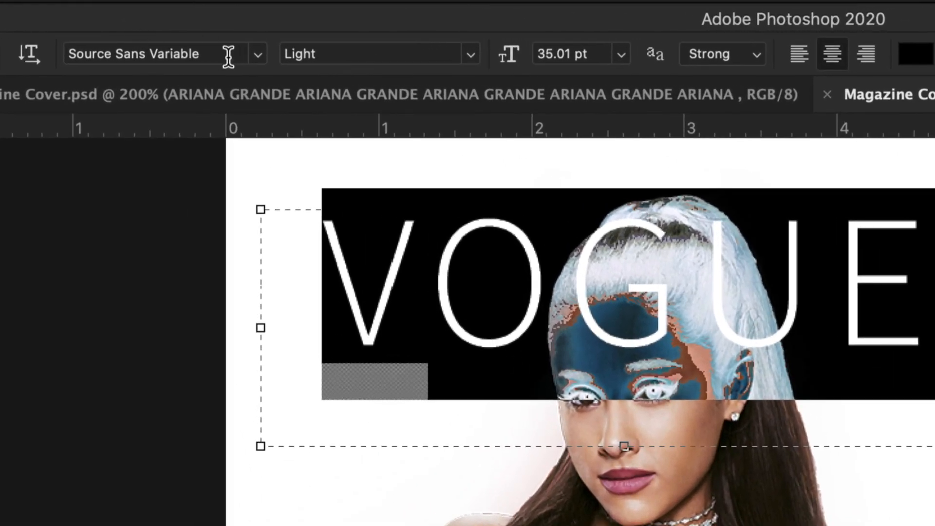
pyautogui.click(227, 56)
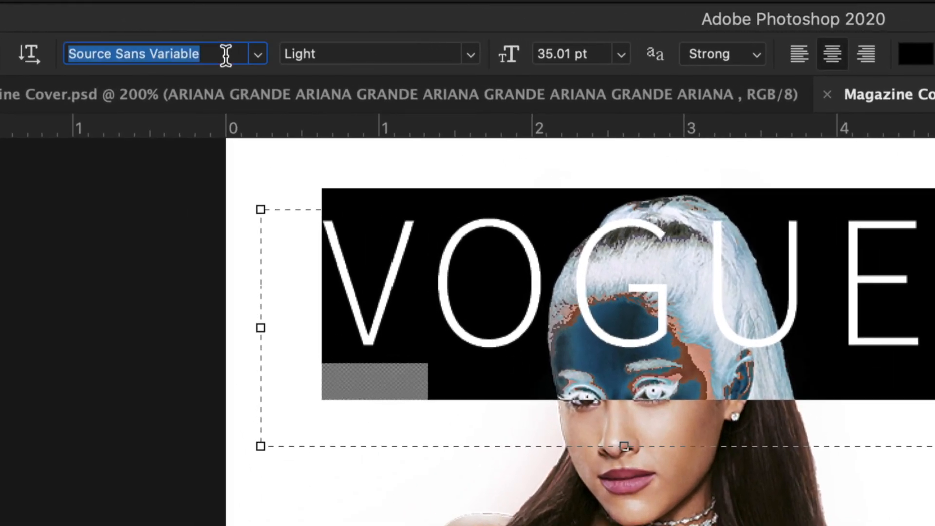
pyautogui.write('vog')
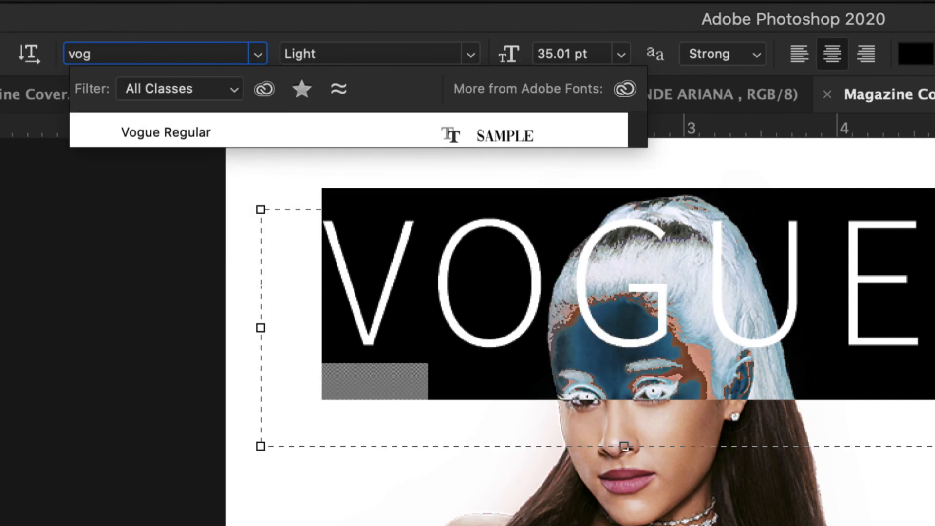
pyautogui.press('Return')
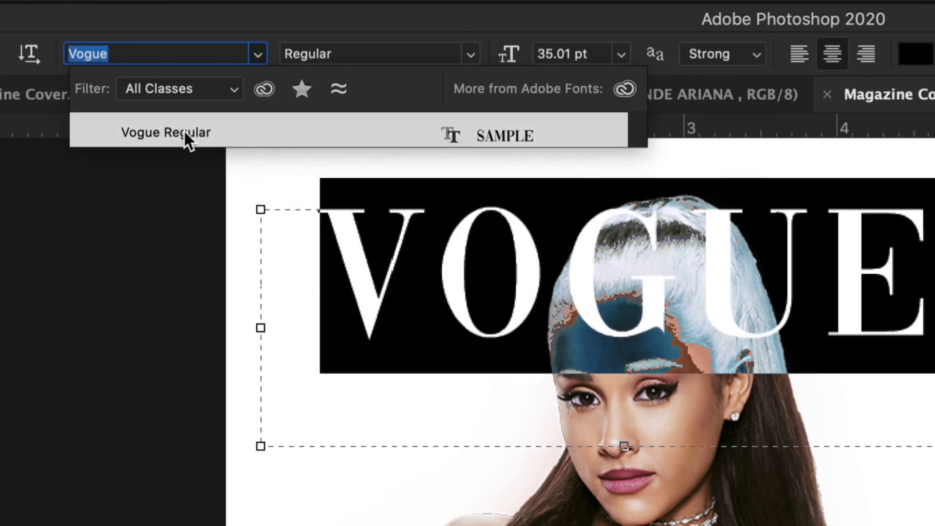
pyautogui.click(183, 130)
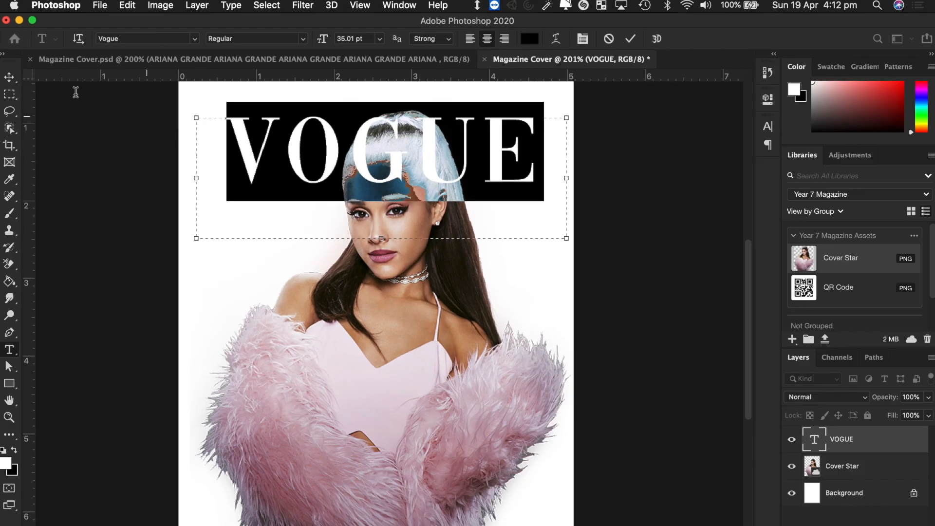
pyautogui.click(12, 94)
pyautogui.click(10, 79)
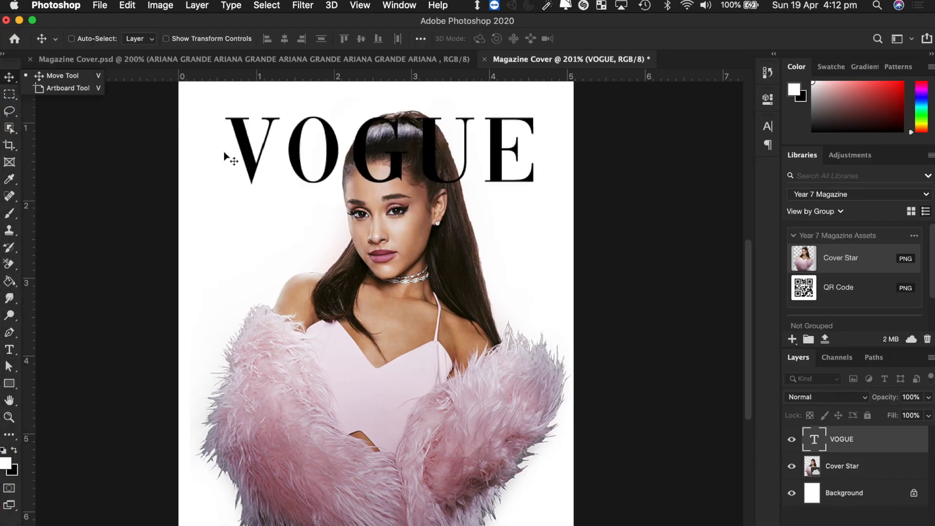
pyautogui.moveTo(312, 168)
pyautogui.mouseDown()
pyautogui.moveTo(281, 295)
pyautogui.moveTo(307, 157)
pyautogui.moveTo(320, 184)
pyautogui.mouseUp()
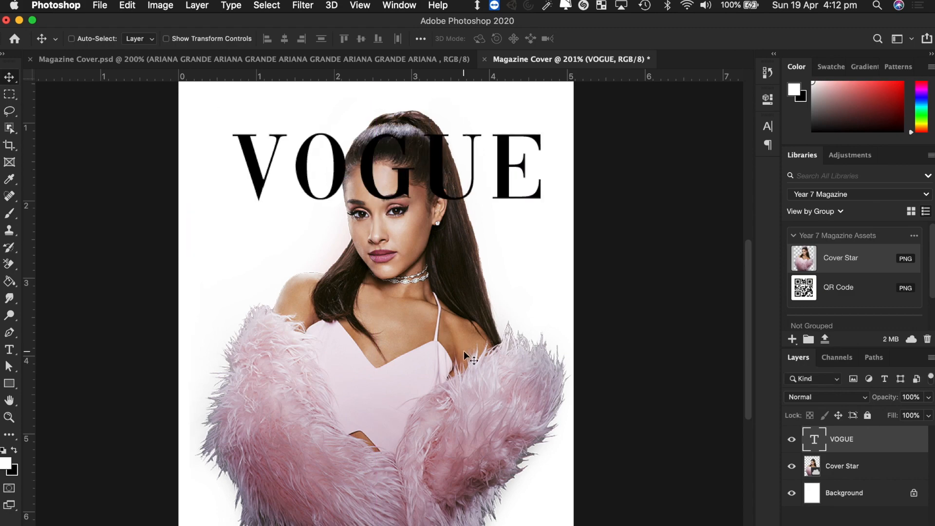
# - Return to the browser's vogue image results, dismissing the downloads list
pyautogui.hotkey('ctrl', 'Right')
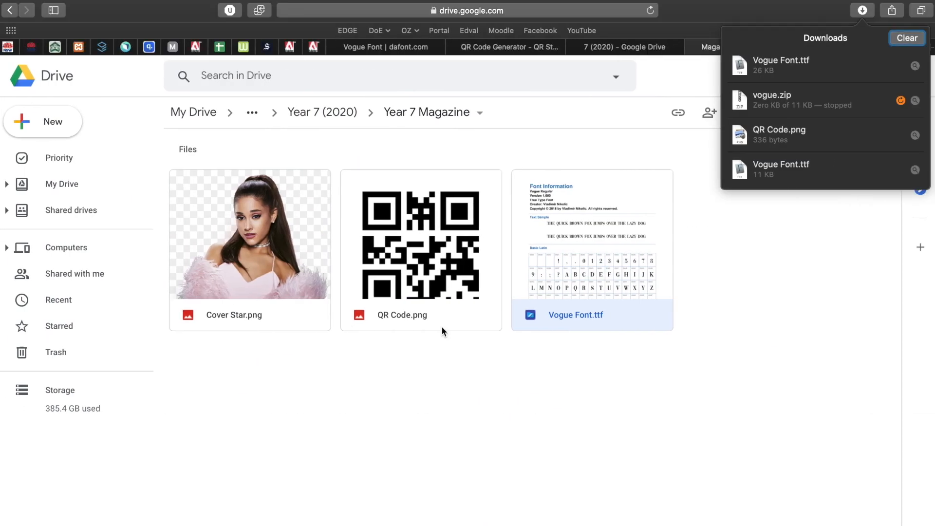
pyautogui.click(543, 425)
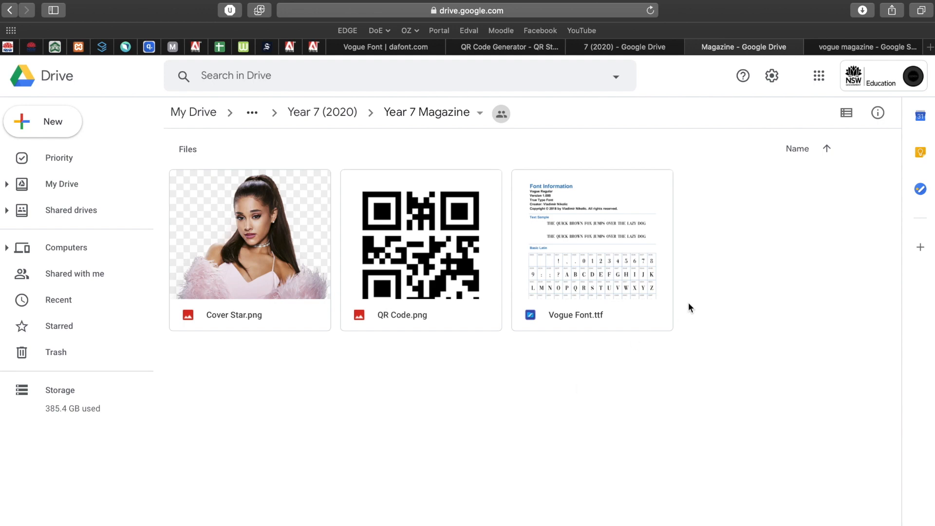
pyautogui.click(846, 48)
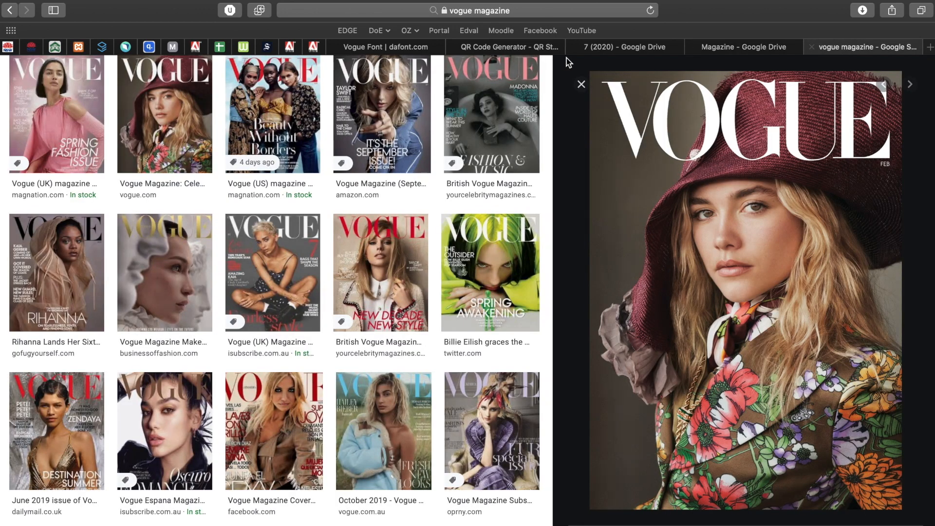
pyautogui.scroll(3, 416, 254)
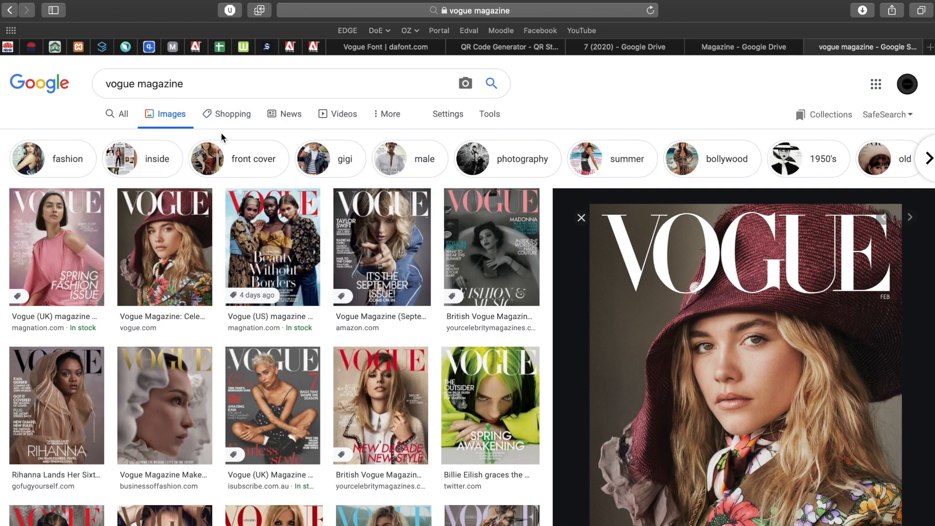
# - In a new tab, search Google for 'da font' and open the DaFont website
pyautogui.press('super+t')
pyautogui.write('google.com')
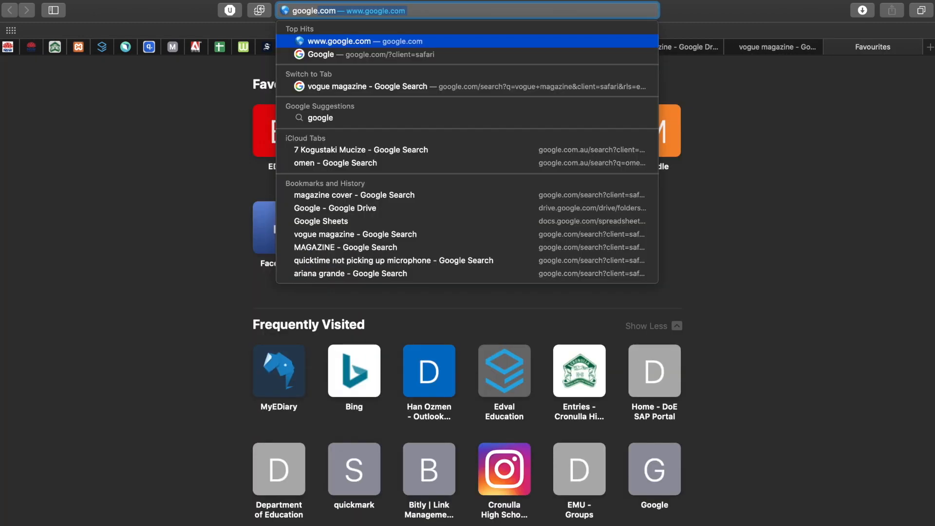
pyautogui.press('Return')
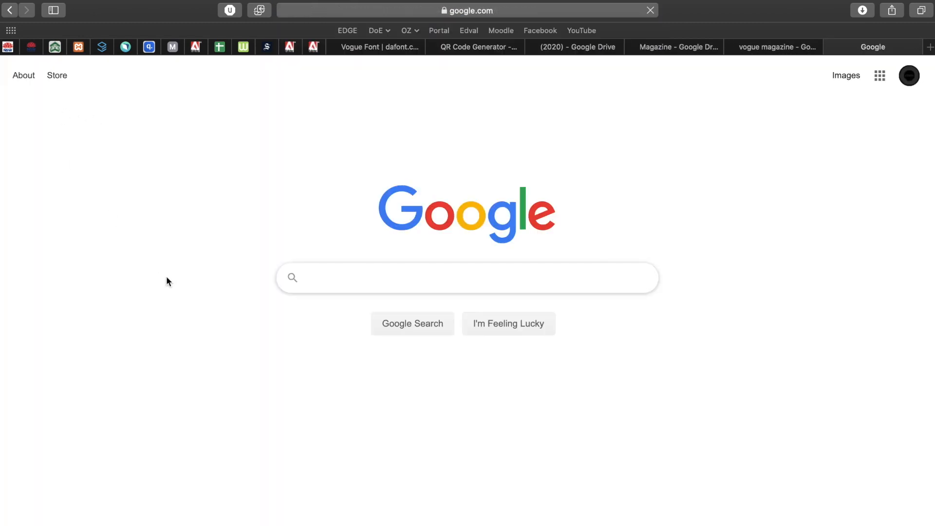
pyautogui.write('da fonts')
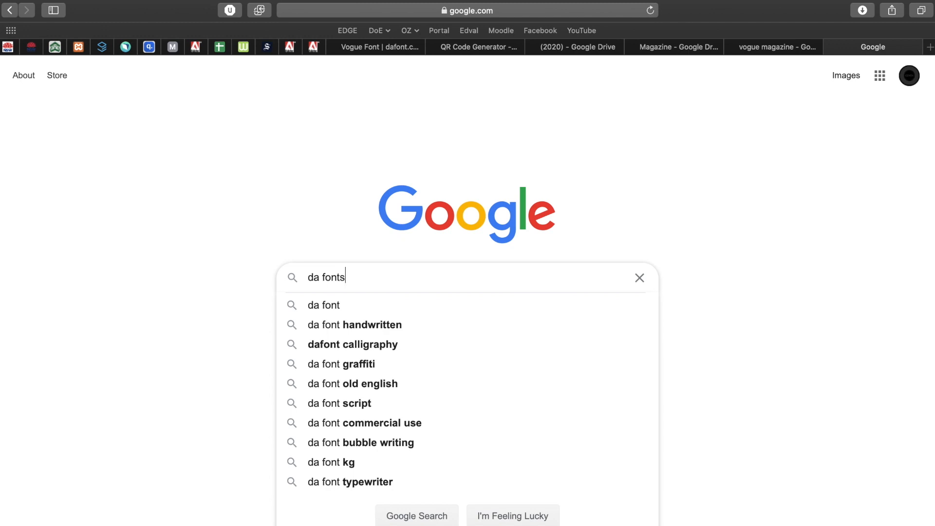
pyautogui.press('Return')
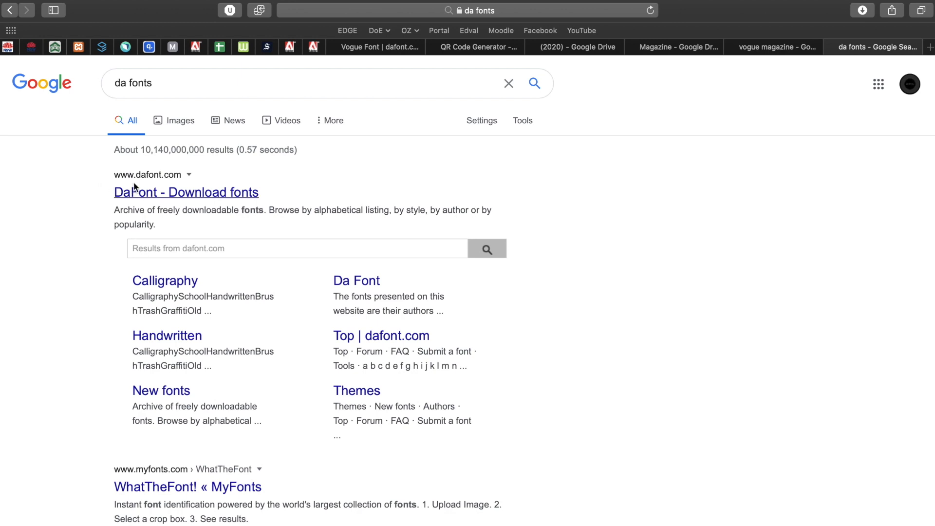
pyautogui.click(149, 198)
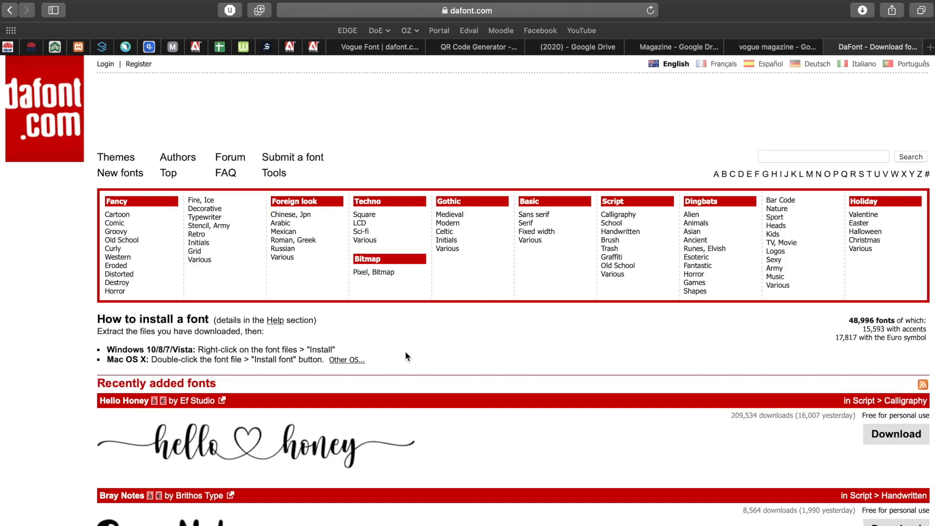
pyautogui.scroll(-10, 406, 352)
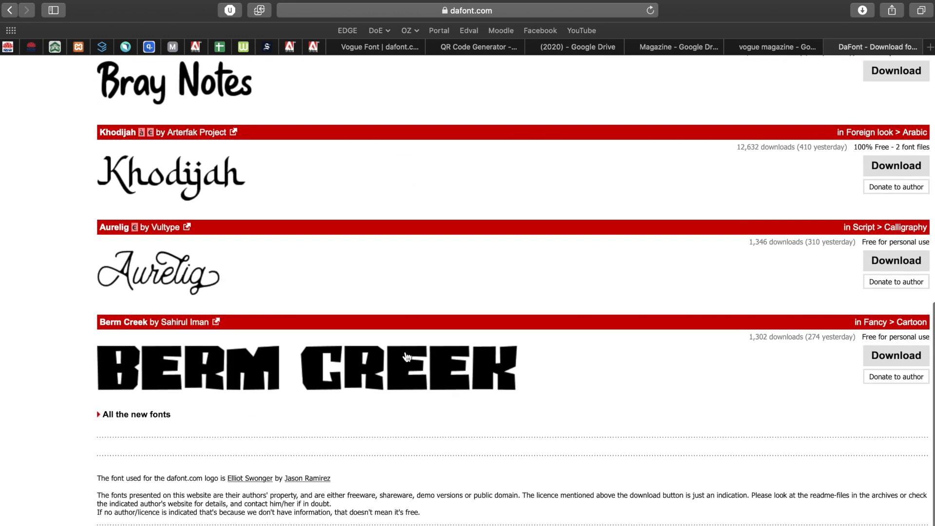
pyautogui.scroll(10, 406, 352)
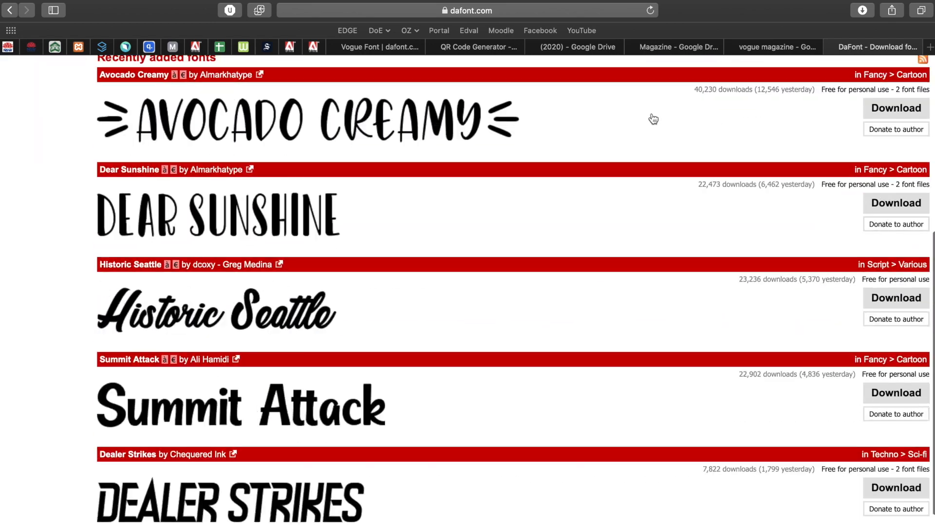
pyautogui.scroll(7, 652, 115)
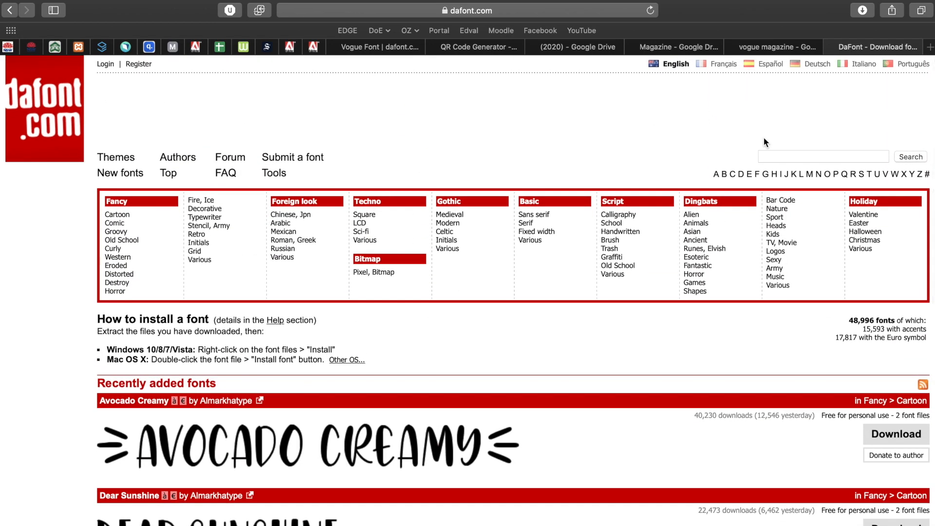
# - Select 'vogue' in the image search query, then go back to the DaFont tab
pyautogui.click(767, 47)
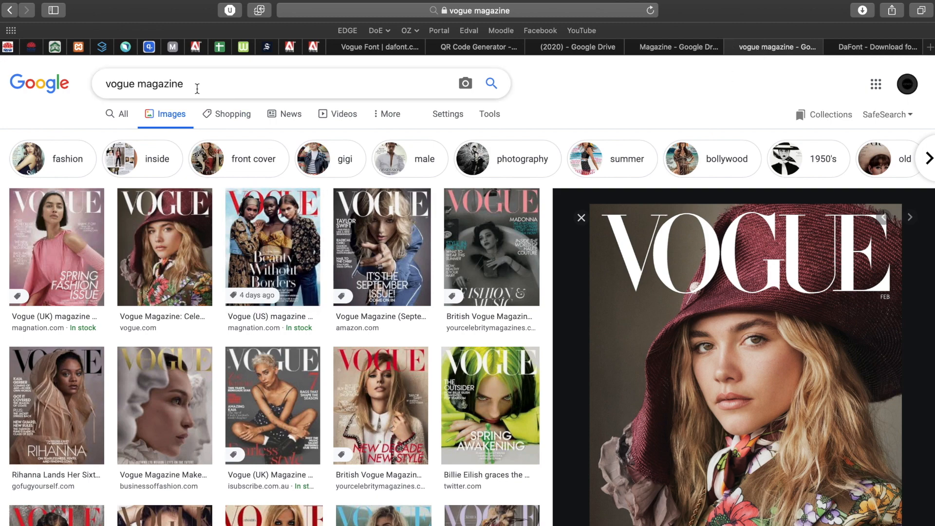
pyautogui.doubleClick(119, 84)
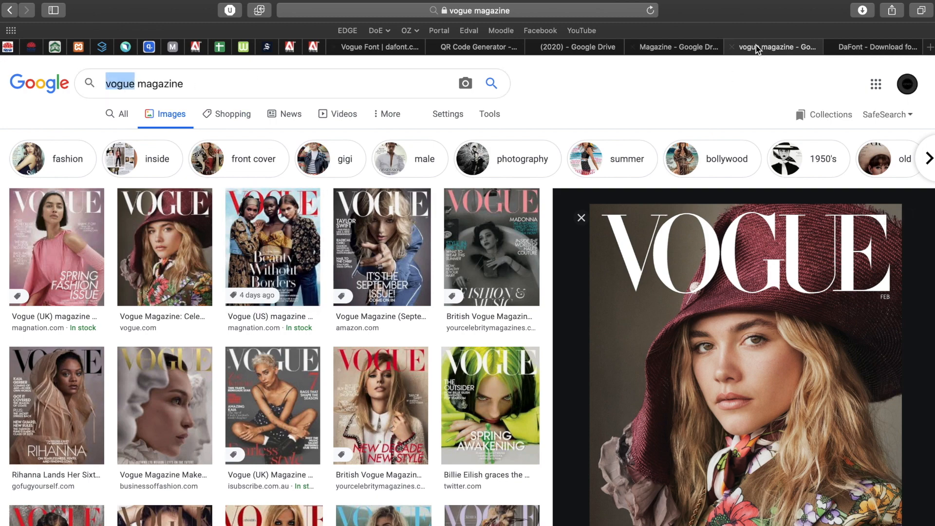
pyautogui.click(858, 45)
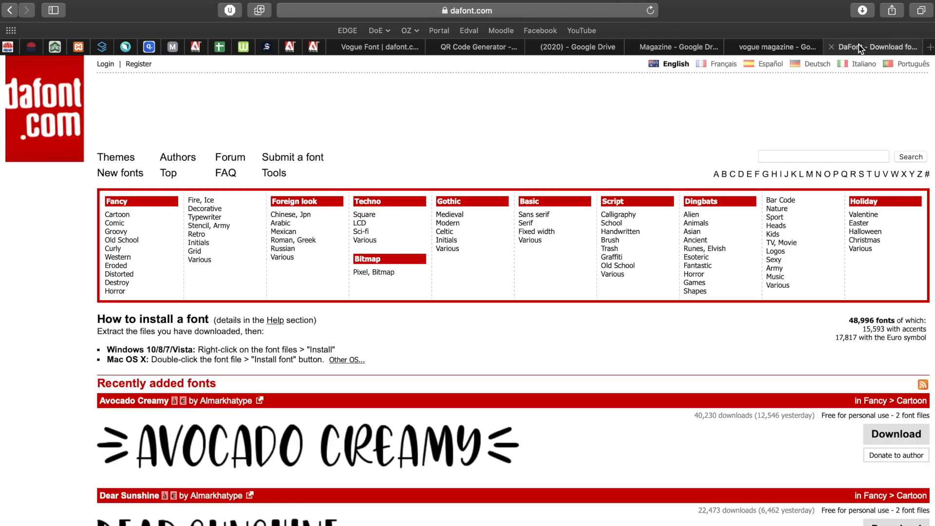
# - Search dafont for 'vogu' and download the serif Vogue font
pyautogui.click(782, 156)
pyautogui.write('vogue')
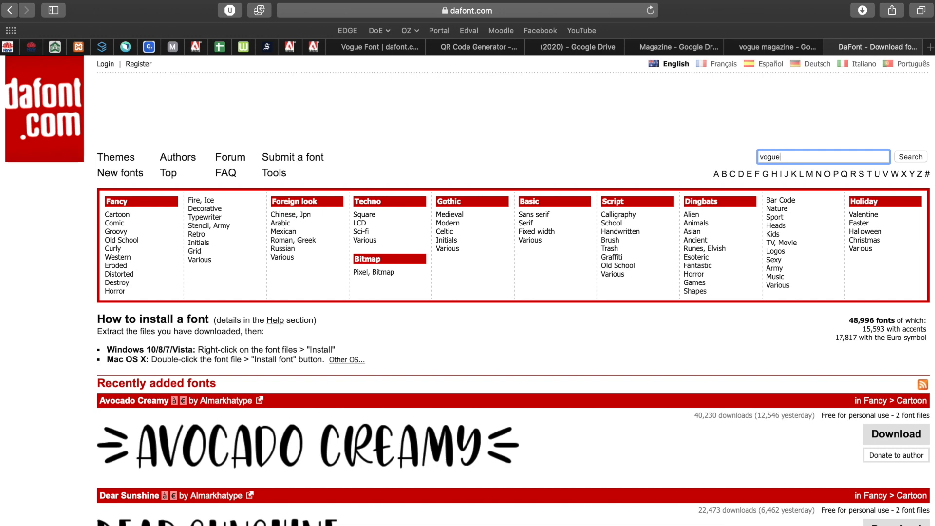
pyautogui.press('Return')
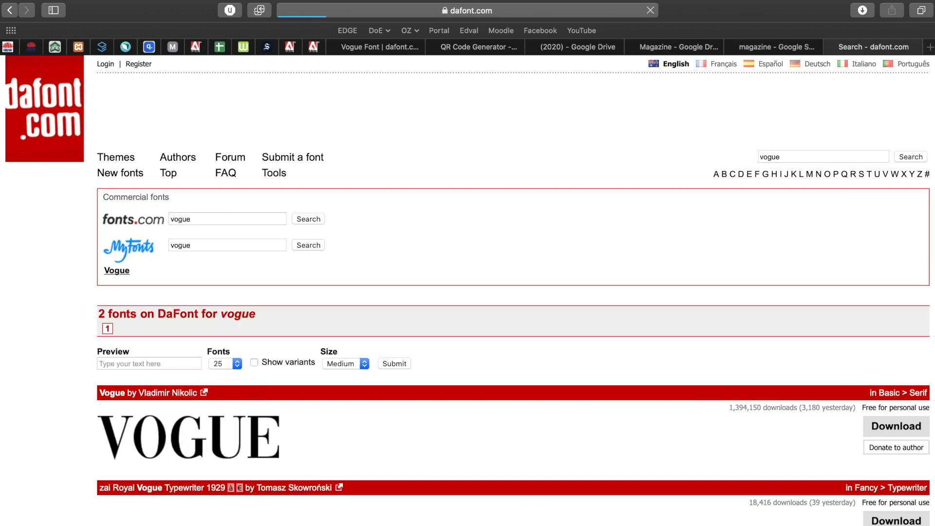
pyautogui.scroll(-3, 449, 344)
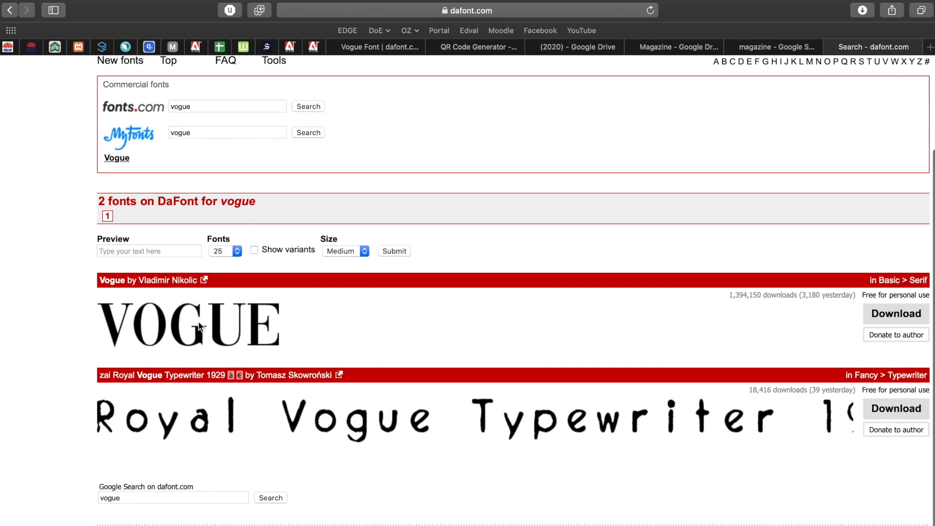
pyautogui.click(890, 314)
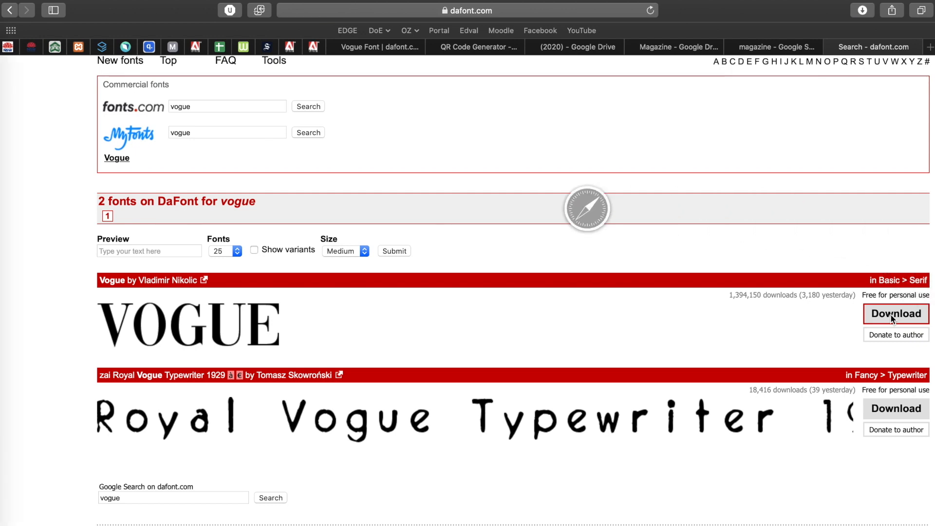
# - Install the downloaded Vogue.ttf through Font Book and close the Font Book and Downloads windows
pyautogui.click(861, 13)
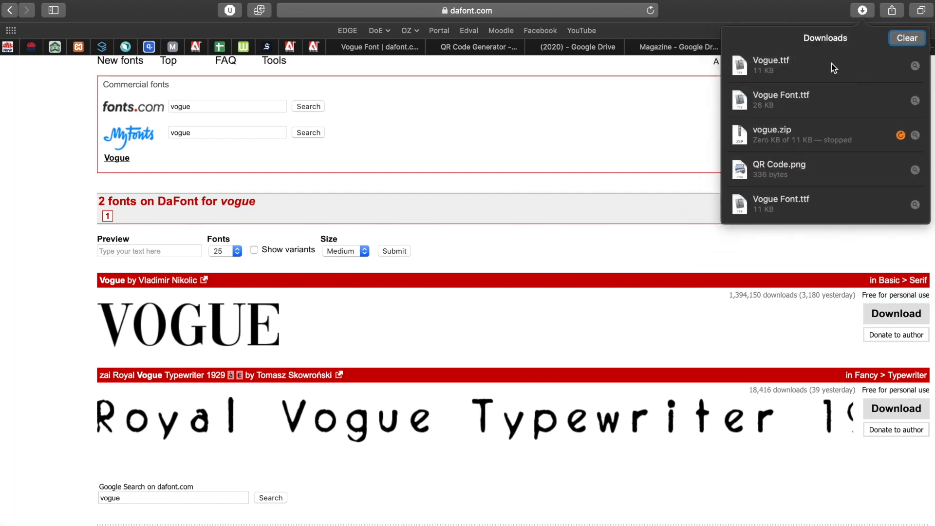
pyautogui.click(916, 67)
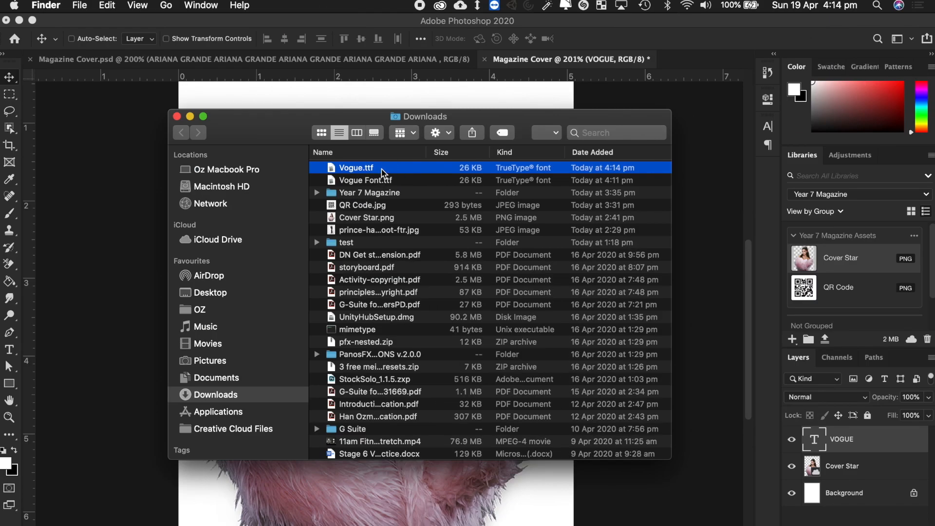
pyautogui.doubleClick(381, 169)
pyautogui.click(500, 299)
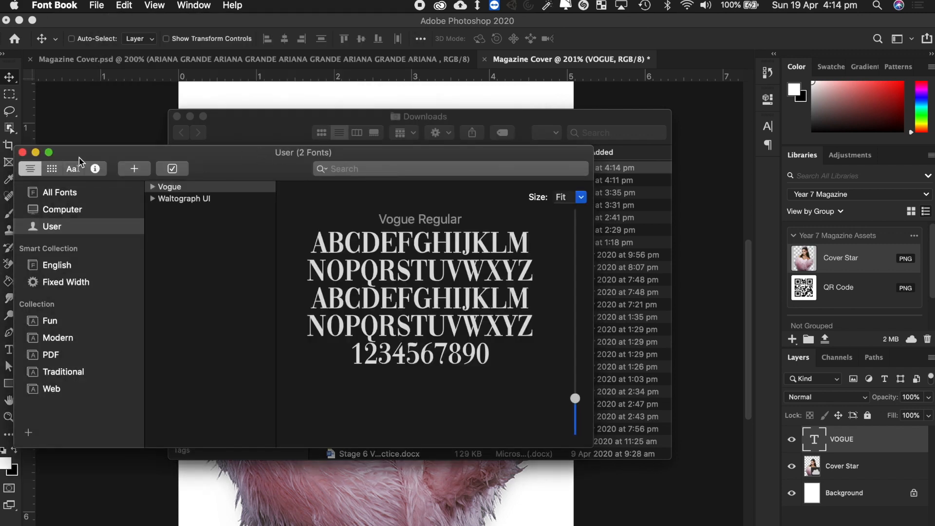
pyautogui.press('super+w')
pyautogui.click(176, 117)
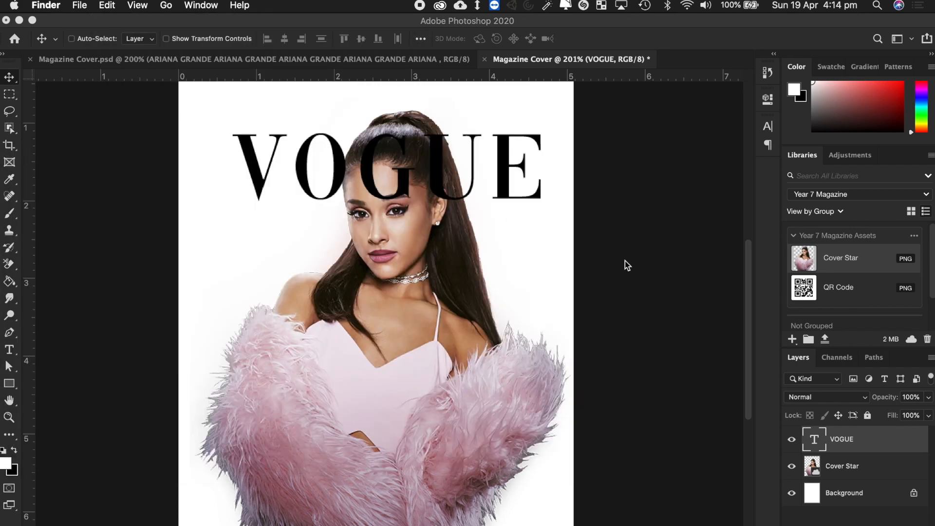
# - Scale the VOGUE text to 40 pt and raise it to the top of the cover
pyautogui.scroll(2, 612, 251)
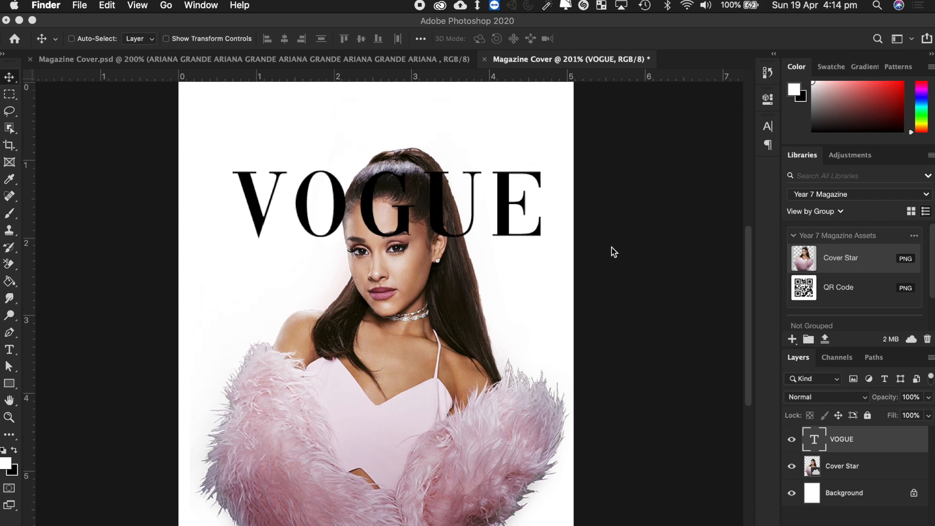
pyautogui.scroll(2, 440, 229)
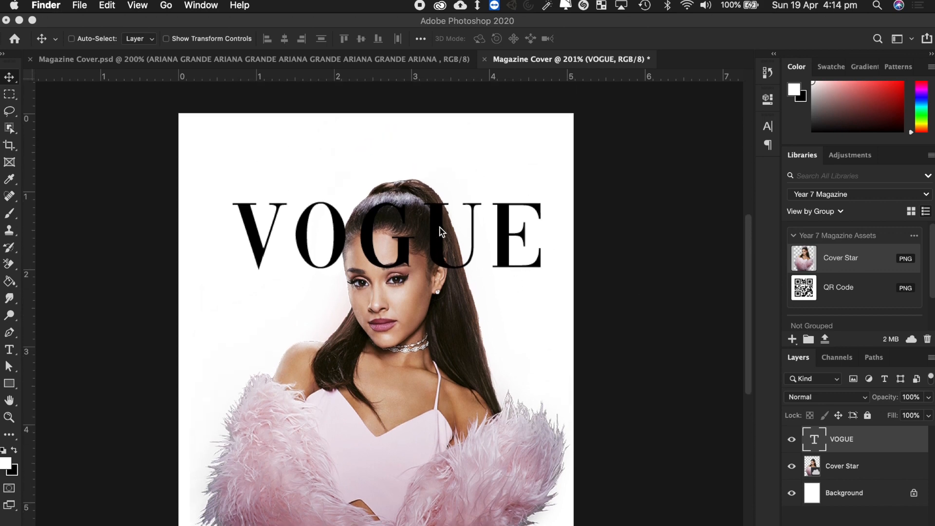
pyautogui.click(318, 243)
pyautogui.doubleClick(315, 242)
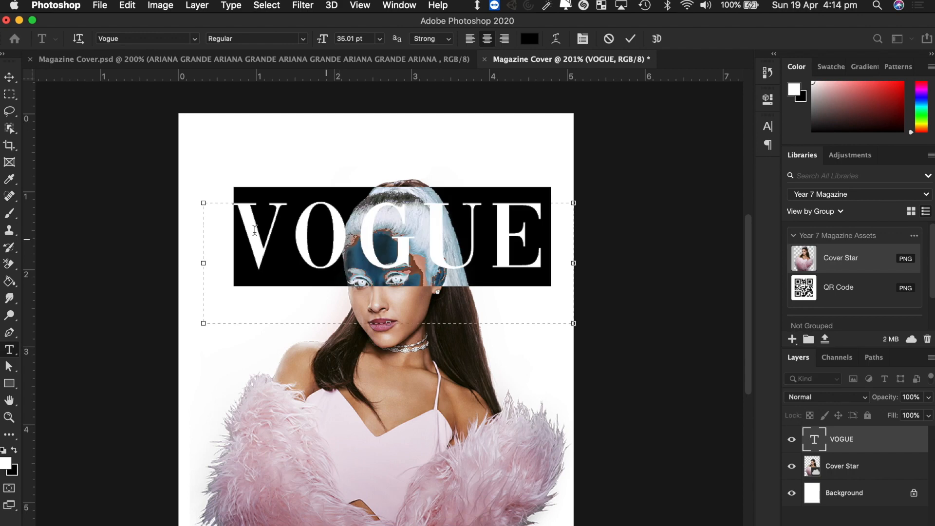
pyautogui.moveTo(321, 38); pyautogui.dragTo(328, 38)
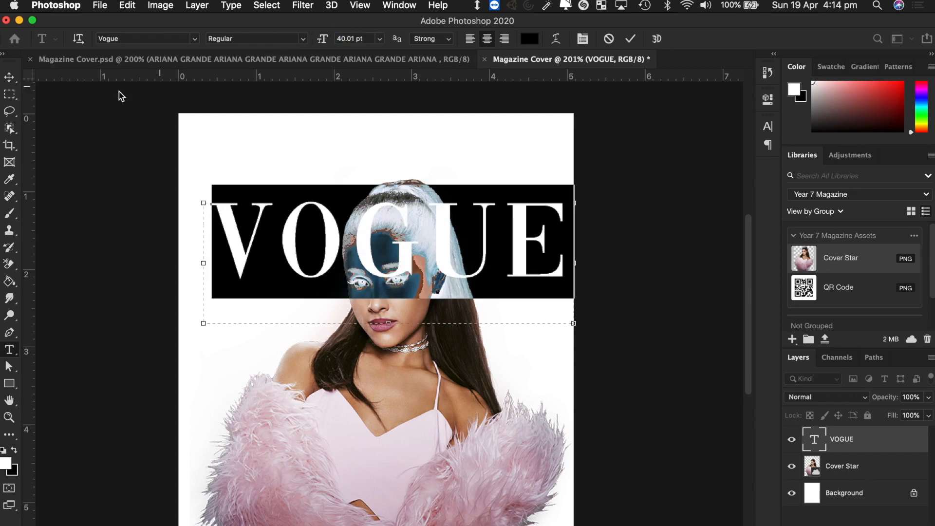
pyautogui.click(10, 77)
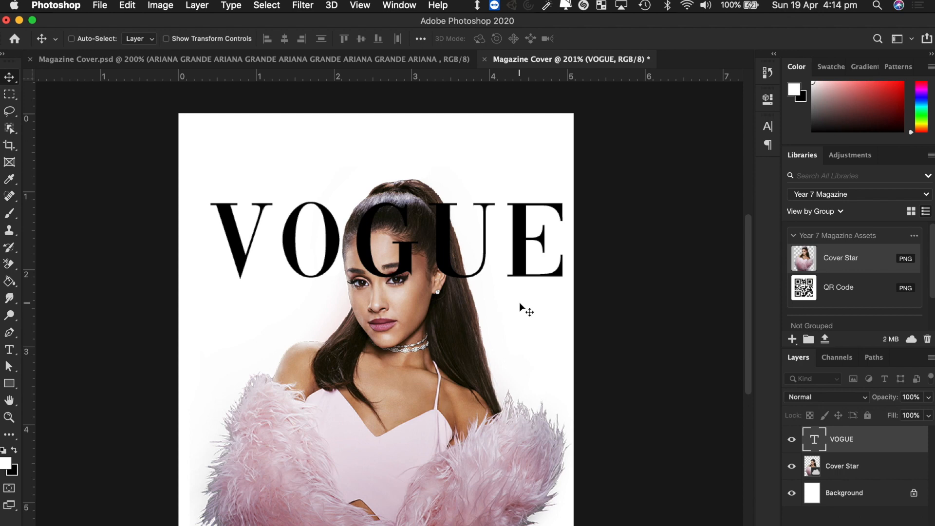
pyautogui.moveTo(516, 270); pyautogui.dragTo(514, 218)
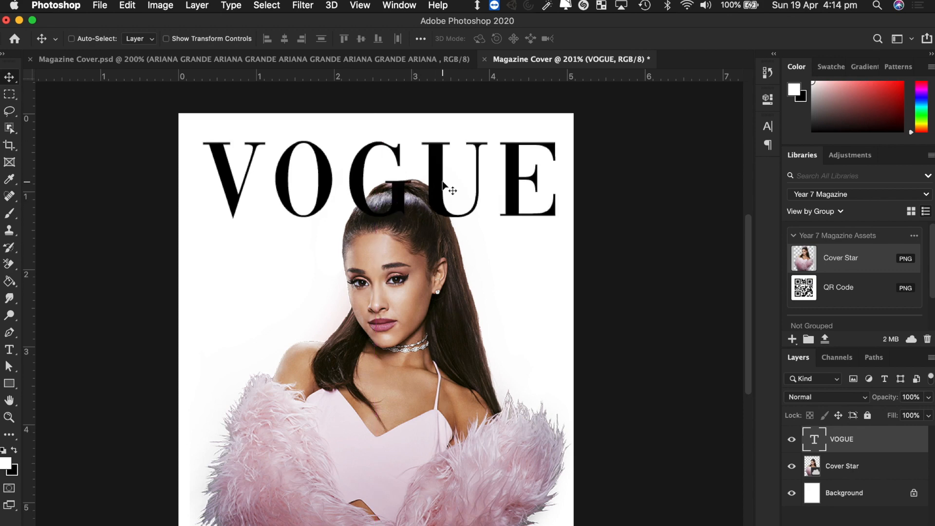
pyautogui.press('Up')
pyautogui.press('Up')
pyautogui.press('Up')
pyautogui.press('Up')
pyautogui.press('Up')
pyautogui.press('Up')
pyautogui.press('Up')
pyautogui.press('Up')
pyautogui.press('Up')
pyautogui.press('Up')
pyautogui.press('Up')
pyautogui.press('Up')
pyautogui.press('Up')
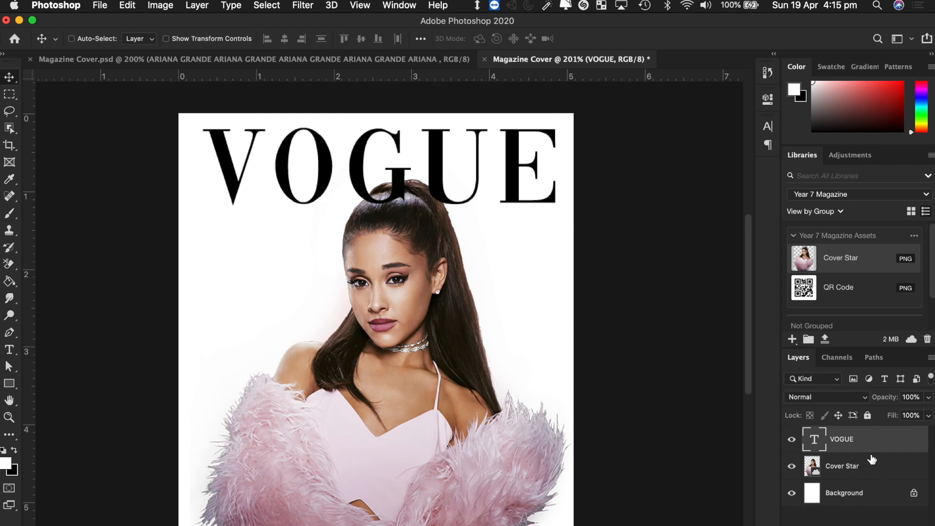
# - Move the VOGUE layer below Cover Star and shift it so her head overlaps the masthead
pyautogui.rightClick(905, 494)
pyautogui.click(920, 523)
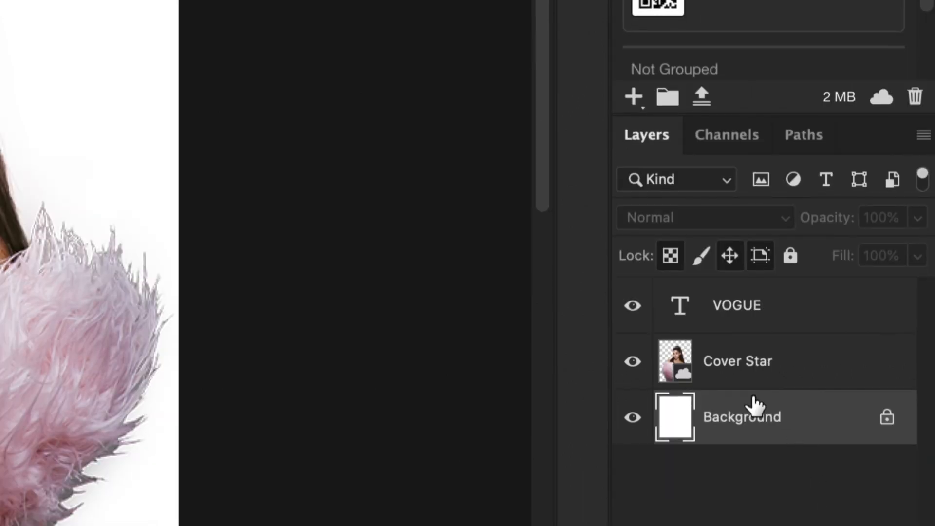
pyautogui.click(767, 366)
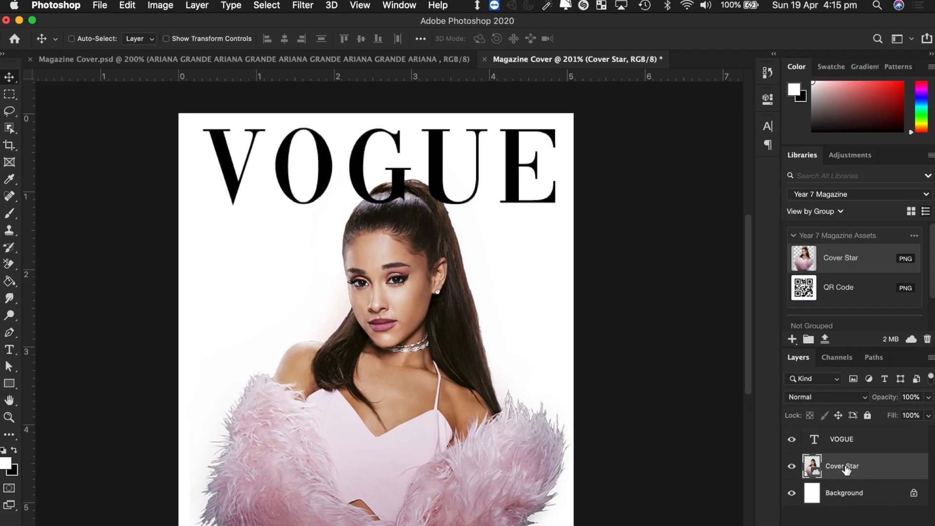
pyautogui.click(873, 440)
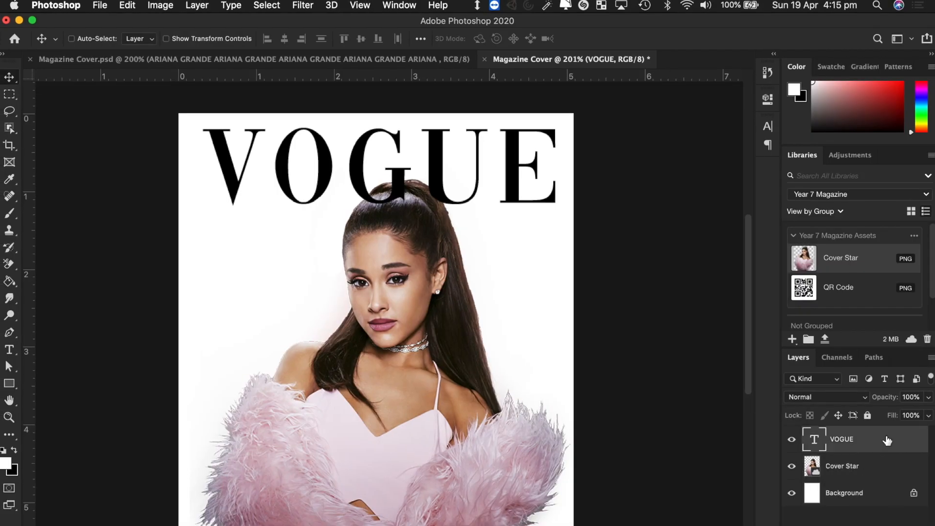
pyautogui.moveTo(858, 441); pyautogui.dragTo(878, 480)
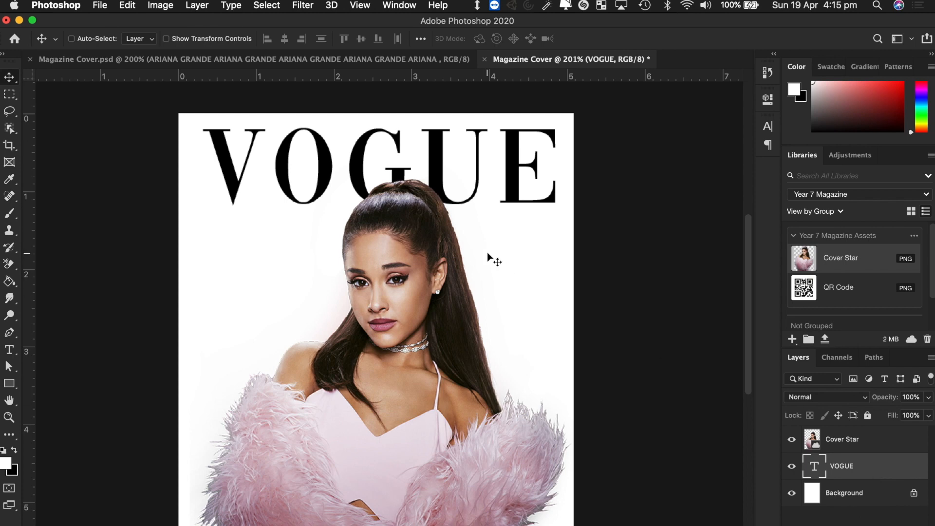
pyautogui.moveTo(323, 155)
pyautogui.mouseDown()
pyautogui.moveTo(291, 272)
pyautogui.moveTo(311, 303)
pyautogui.moveTo(315, 156)
pyautogui.mouseUp()
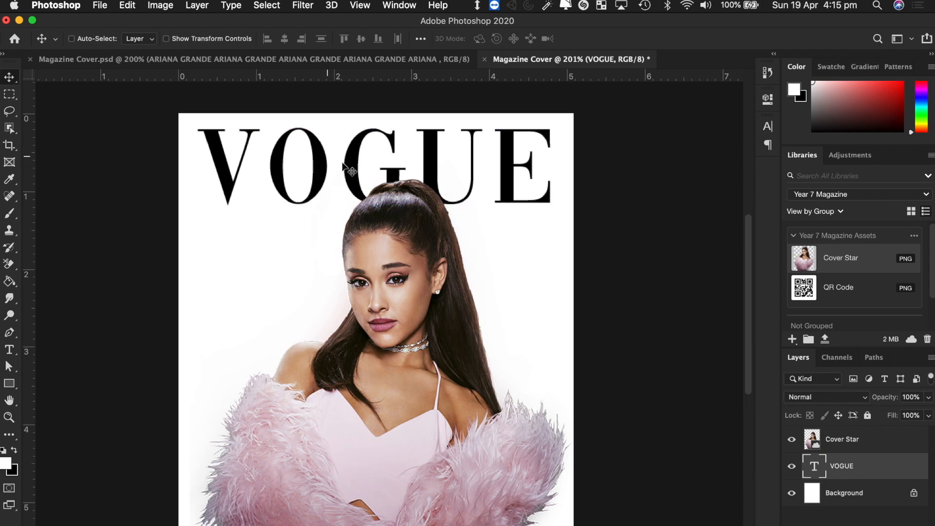
pyautogui.hotkey('ctrl', 'Right')
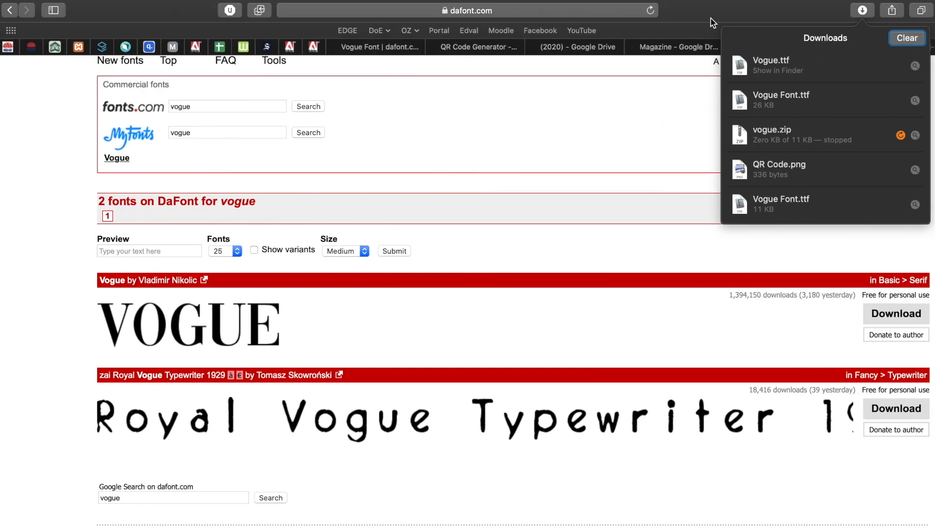
# - Preview several Vogue covers in the image results, ending on the Taylor Swift September issue
pyautogui.click(711, 19)
pyautogui.click(778, 46)
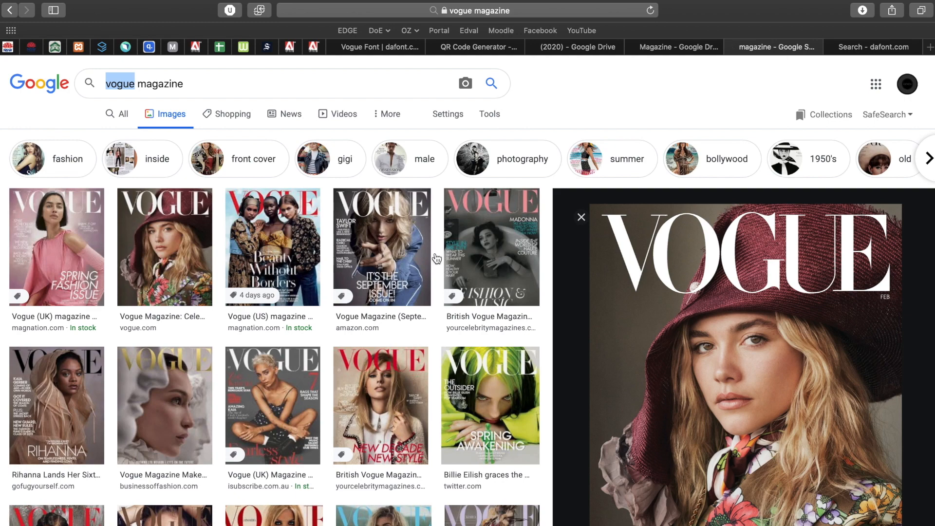
pyautogui.click(56, 246)
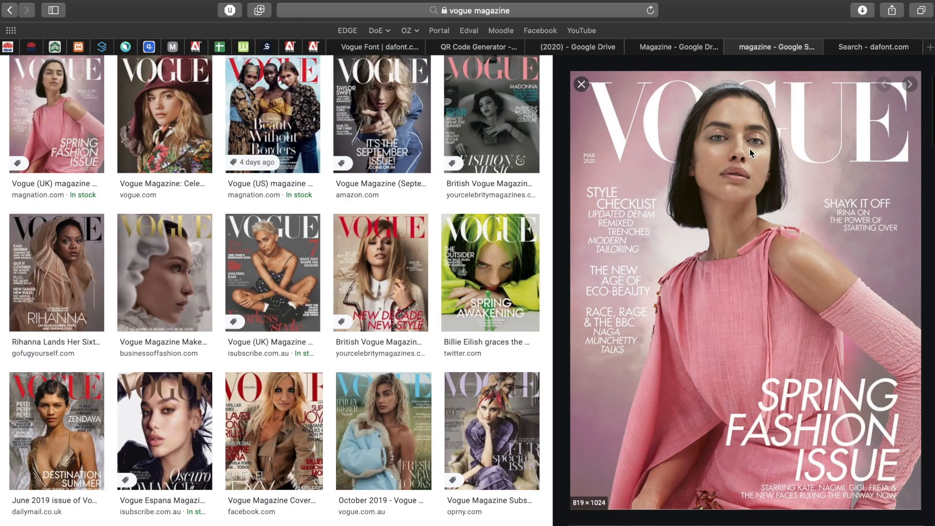
pyautogui.click(206, 98)
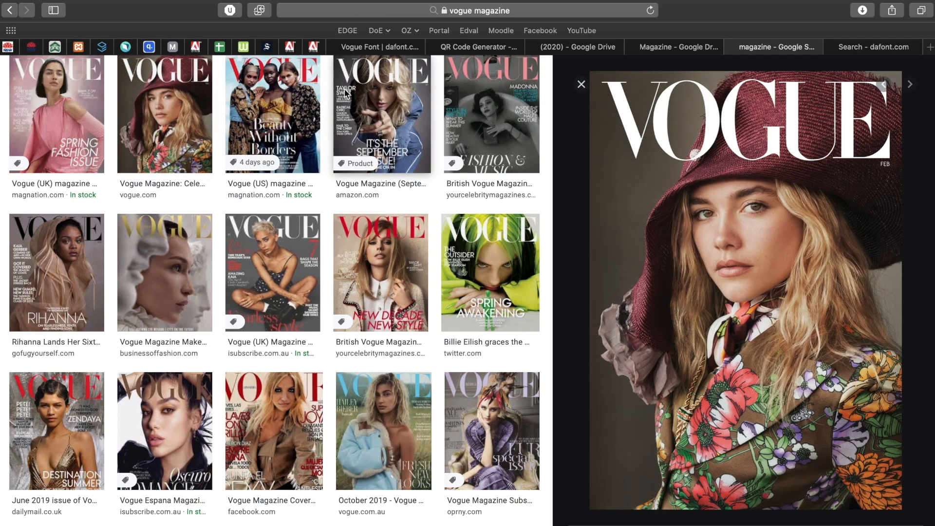
pyautogui.click(266, 80)
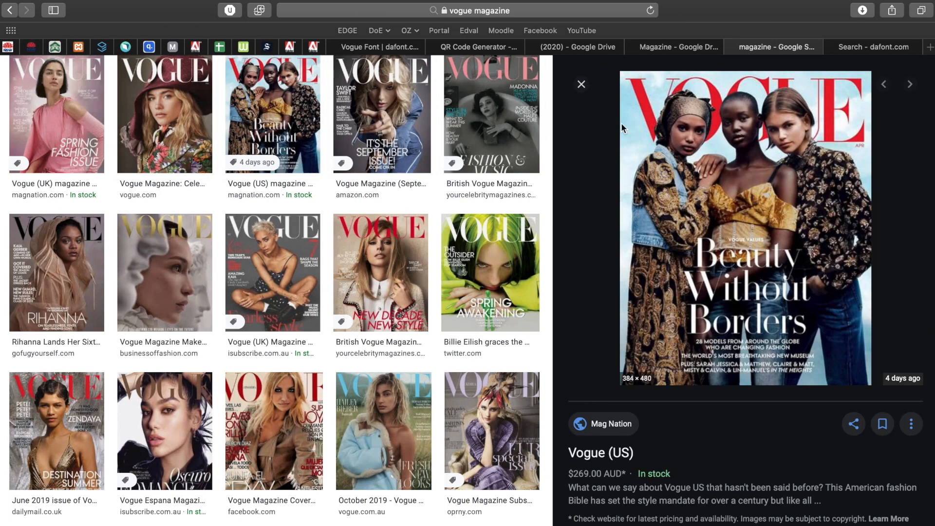
pyautogui.click(407, 91)
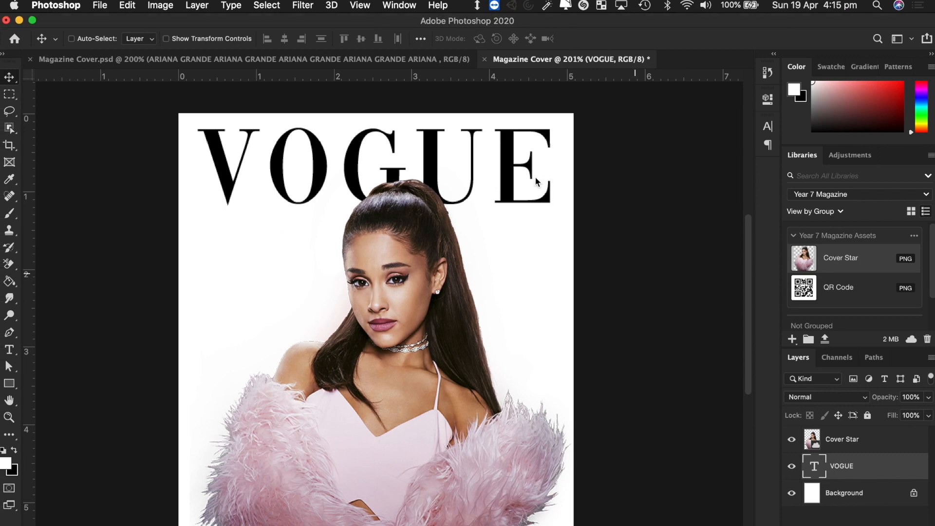
# - Nudge the VOGUE masthead slightly lower, then return to the image search query
pyautogui.moveTo(509, 177); pyautogui.dragTo(508, 187)
pyautogui.scroll(-5, 590, 365)
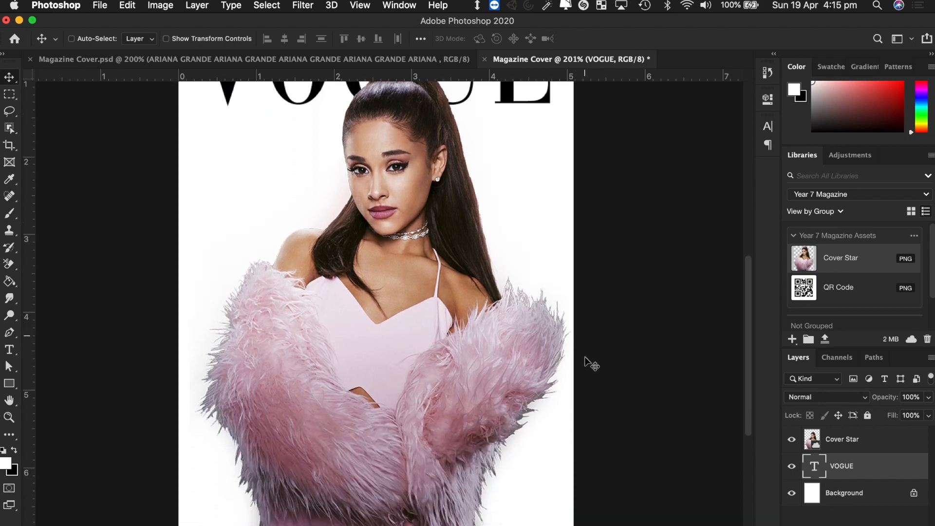
pyautogui.scroll(3, 587, 363)
pyautogui.hscroll(-1, 587, 363)
pyautogui.scroll(3, 592, 364)
pyautogui.hscroll(1, 591, 364)
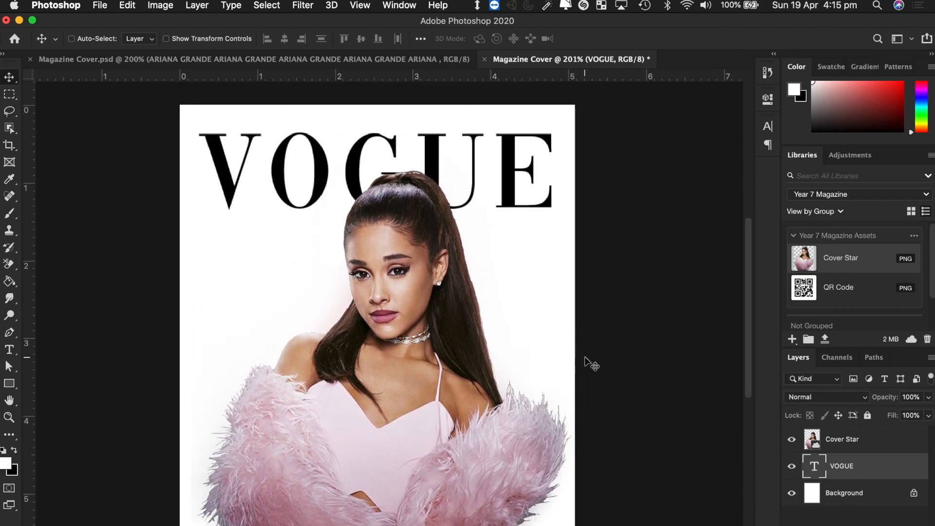
pyautogui.scroll(-2, 591, 364)
pyautogui.scroll(-1, 591, 364)
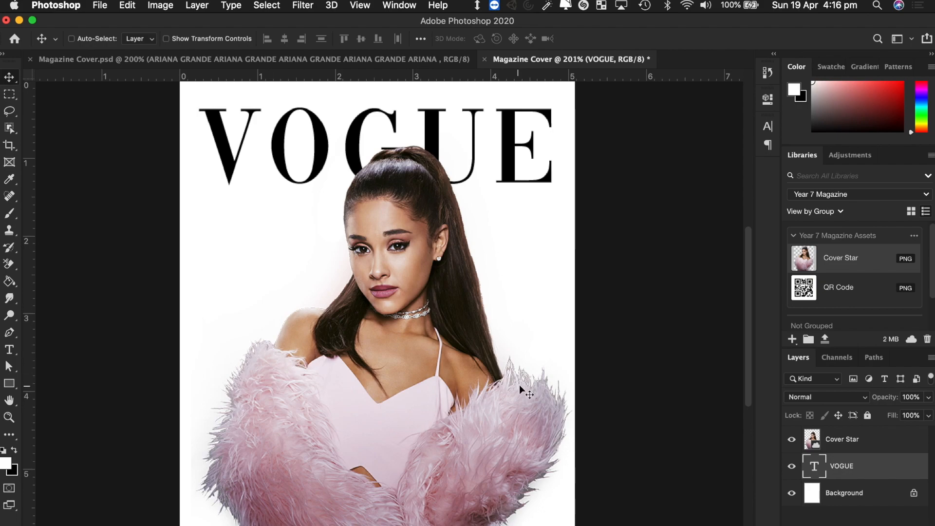
pyautogui.hotkey('ctrl', 'Right')
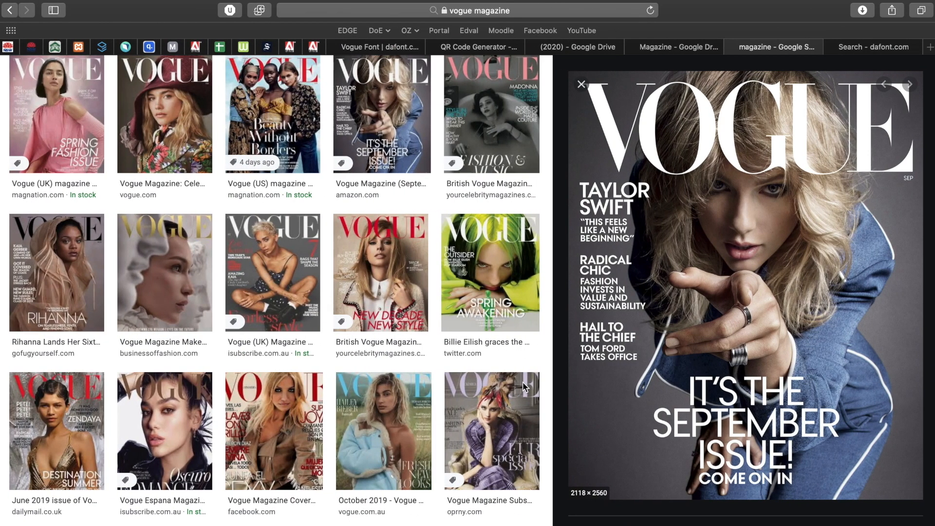
pyautogui.scroll(3, 369, 304)
pyautogui.click(195, 88)
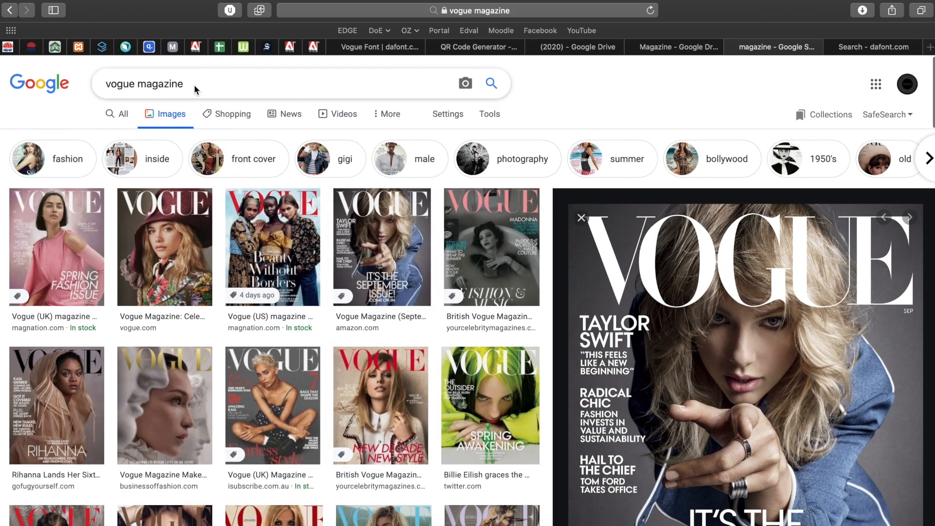
# - Search images for 'vogue magazine ariana grande' and enlarge one Ariana Grande cover
pyautogui.write('arian')
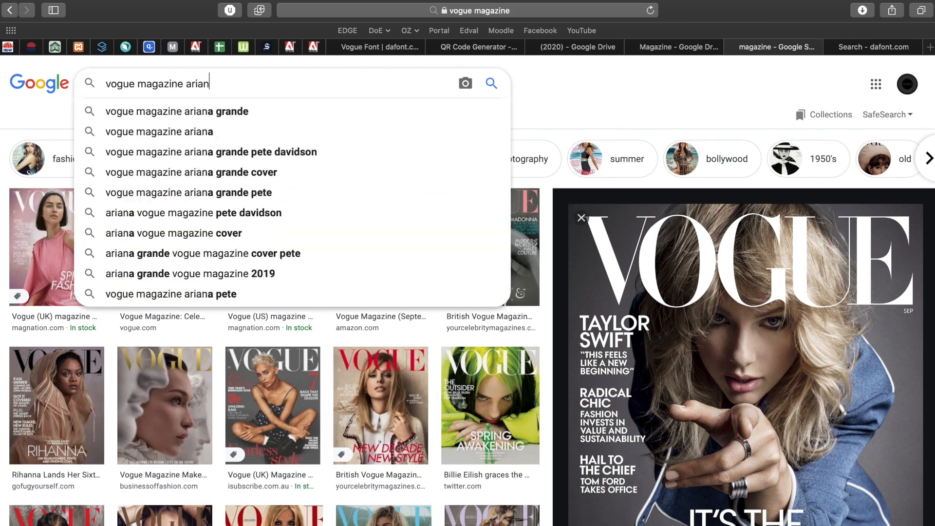
pyautogui.press('Down')
pyautogui.press('Return')
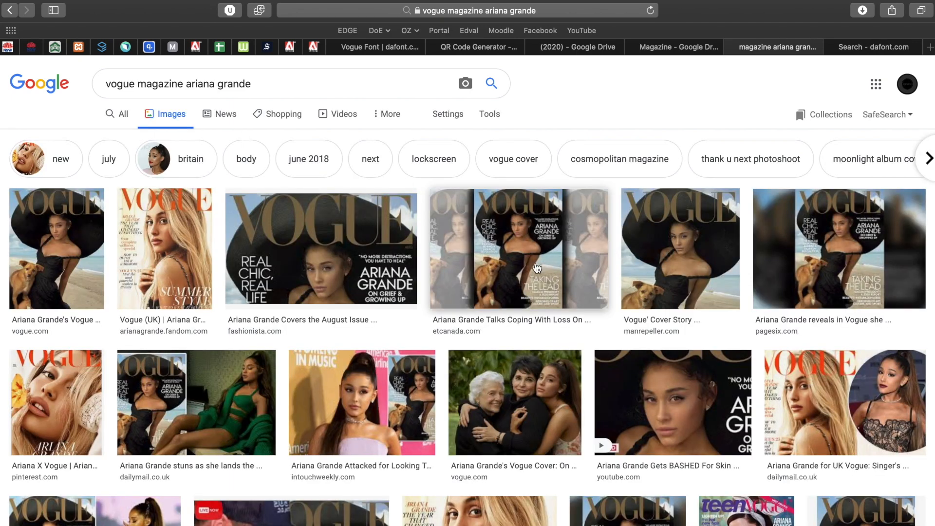
pyautogui.click(507, 266)
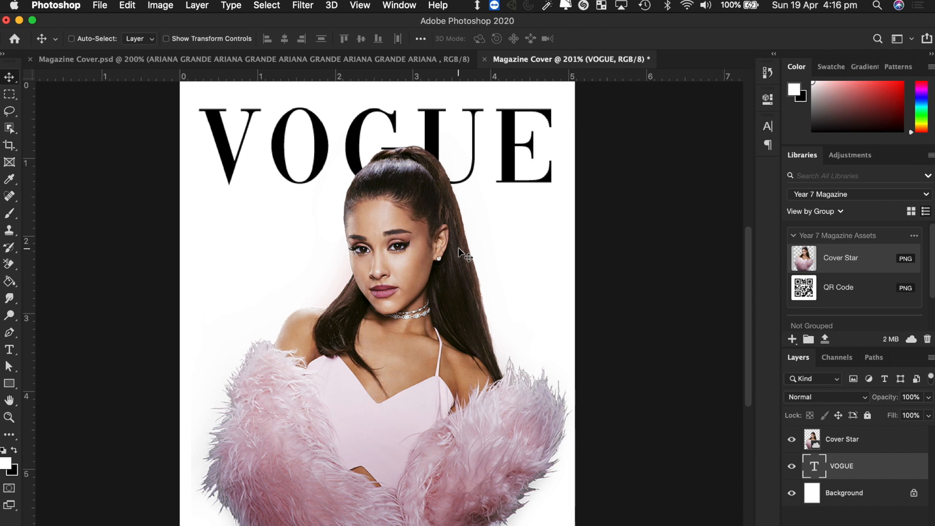
# - Draw a text box on the cover and type MAY
pyautogui.click(9, 350)
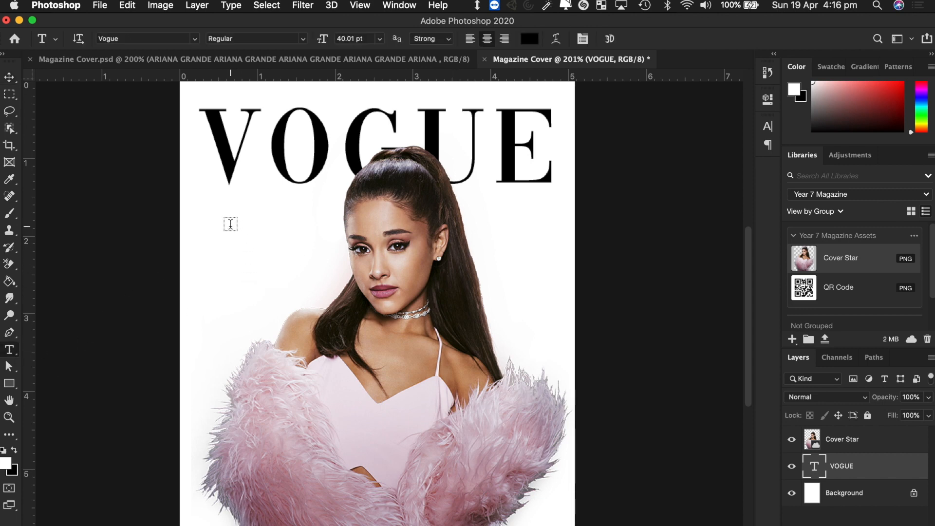
pyautogui.moveTo(227, 229); pyautogui.dragTo(313, 277)
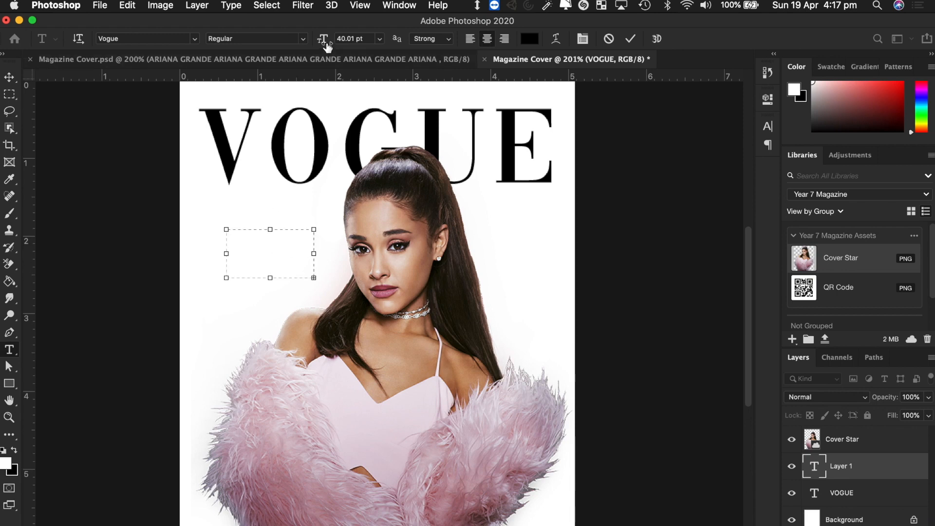
pyautogui.moveTo(322, 39); pyautogui.dragTo(297, 38)
pyautogui.write('MAY')
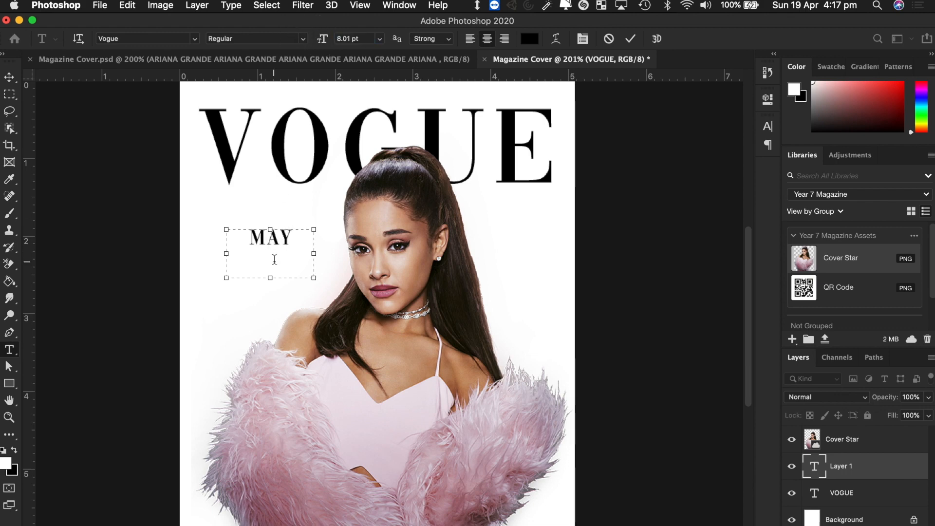
pyautogui.press('super+a')
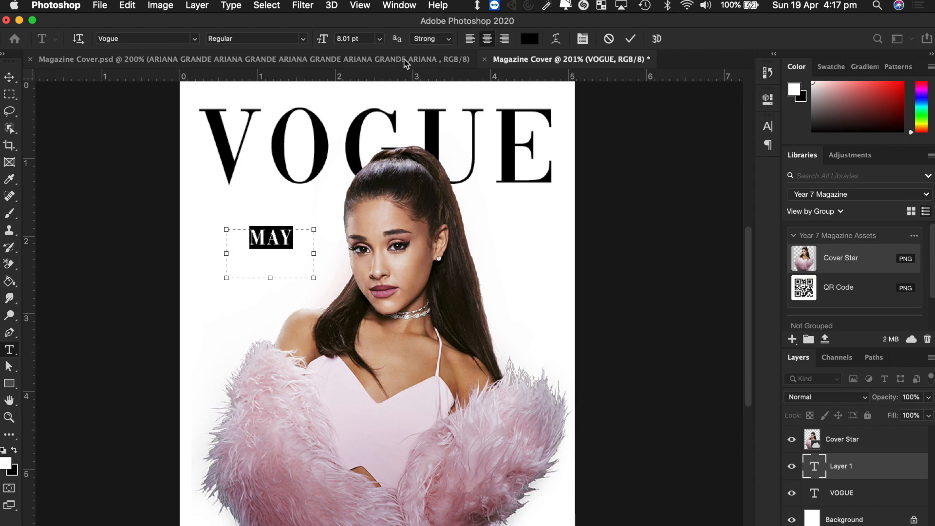
pyautogui.moveTo(324, 40); pyautogui.dragTo(326, 43)
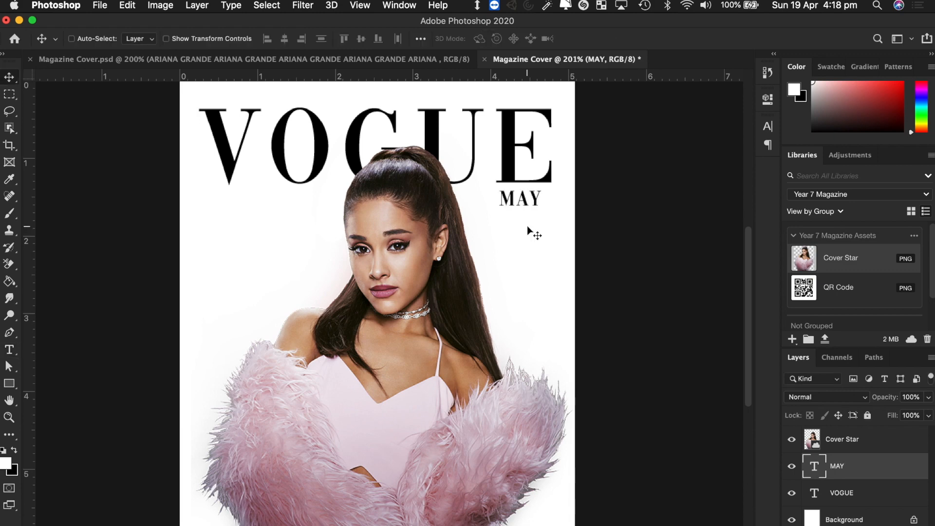
# - Resize MAY to 6.01 pt and nudge it under the right end of VOGUE
pyautogui.press('t')
pyautogui.click(520, 198)
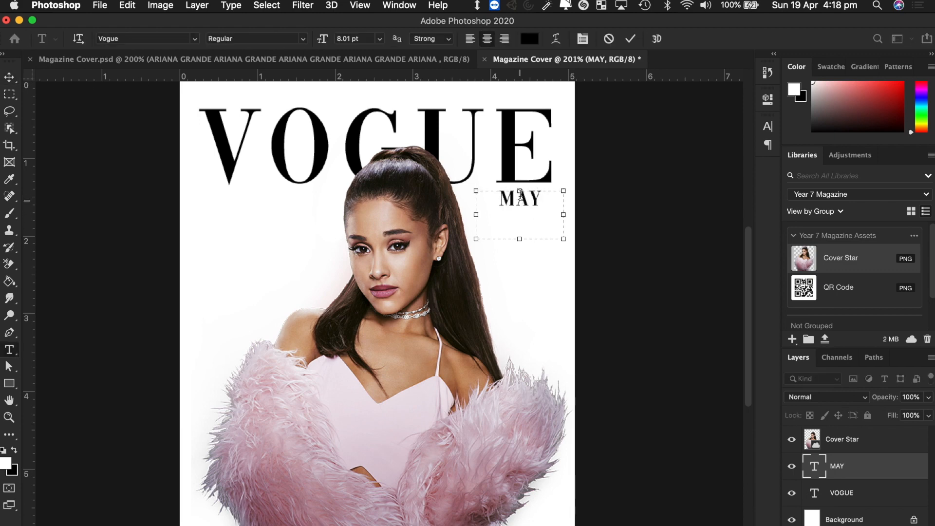
pyautogui.press('super+a')
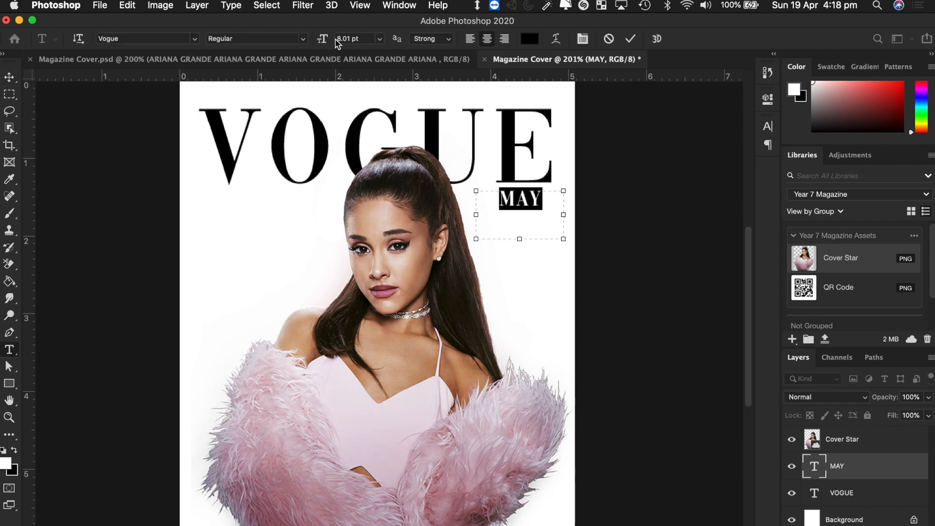
pyautogui.moveTo(322, 39); pyautogui.dragTo(321, 39)
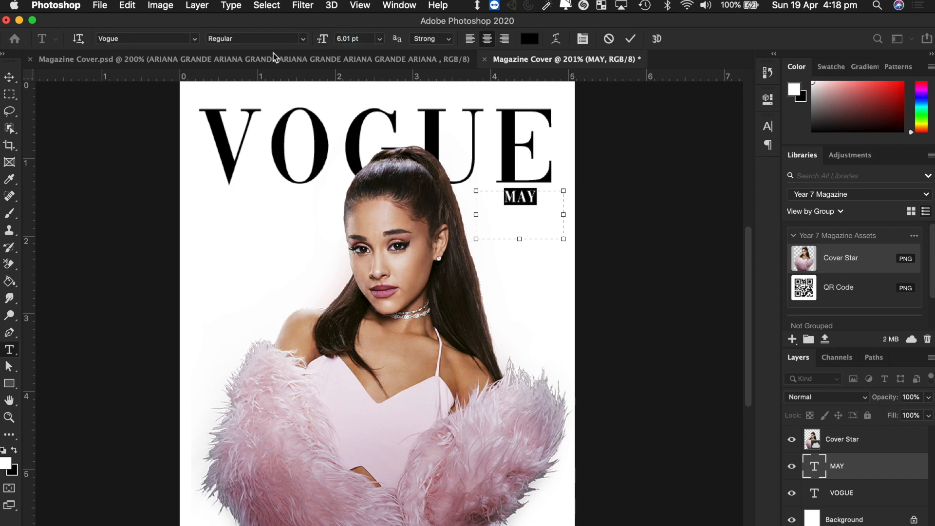
pyautogui.click(9, 77)
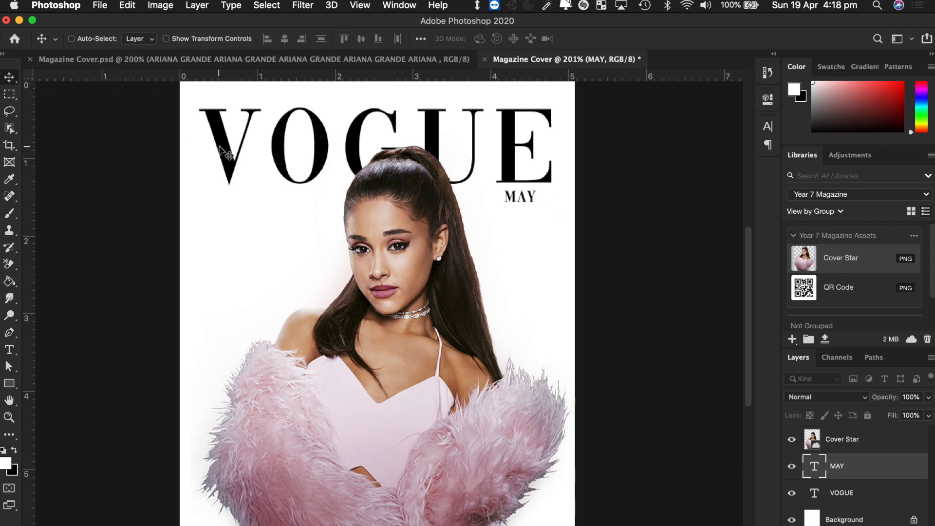
pyautogui.press('Right')
pyautogui.press('Right')
pyautogui.press('Right')
pyautogui.press('Right')
pyautogui.press('Right')
pyautogui.press('Up')
pyautogui.press('Up')
pyautogui.press('Up')
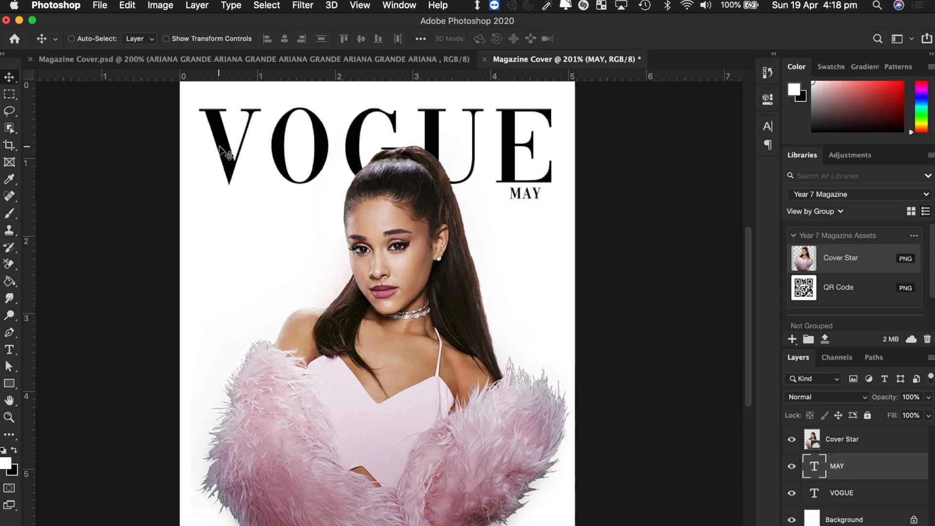
pyautogui.press('Up')
pyautogui.press('Up')
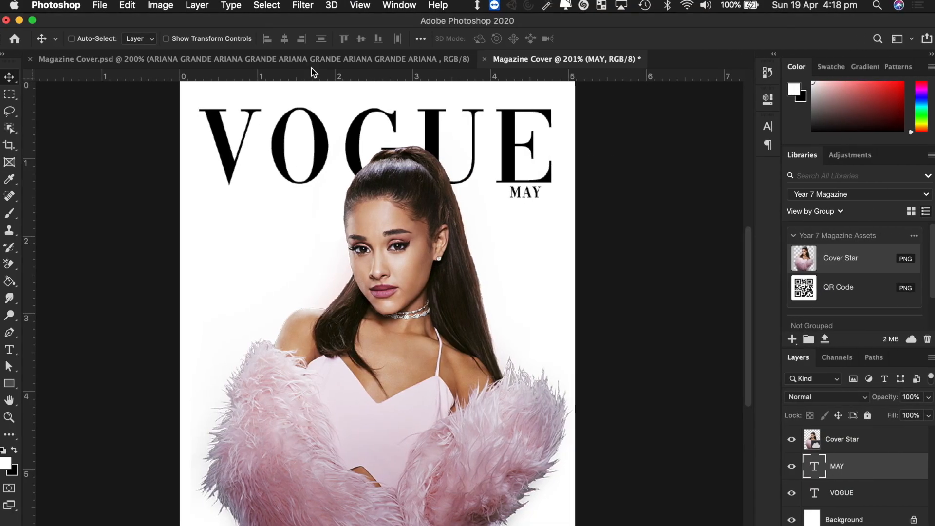
pyautogui.click(266, 63)
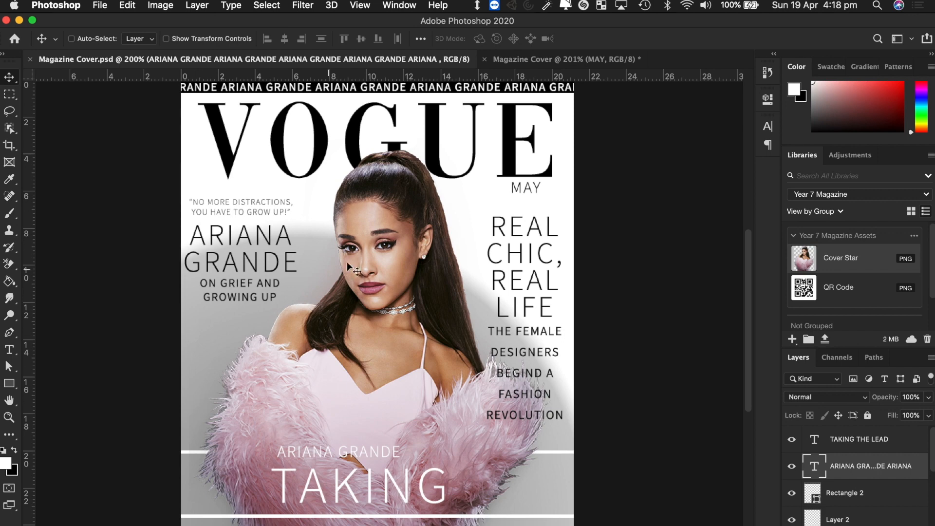
# - Unlock the cover's background layer and rename Layer 0 to 'Background'
pyautogui.click(553, 61)
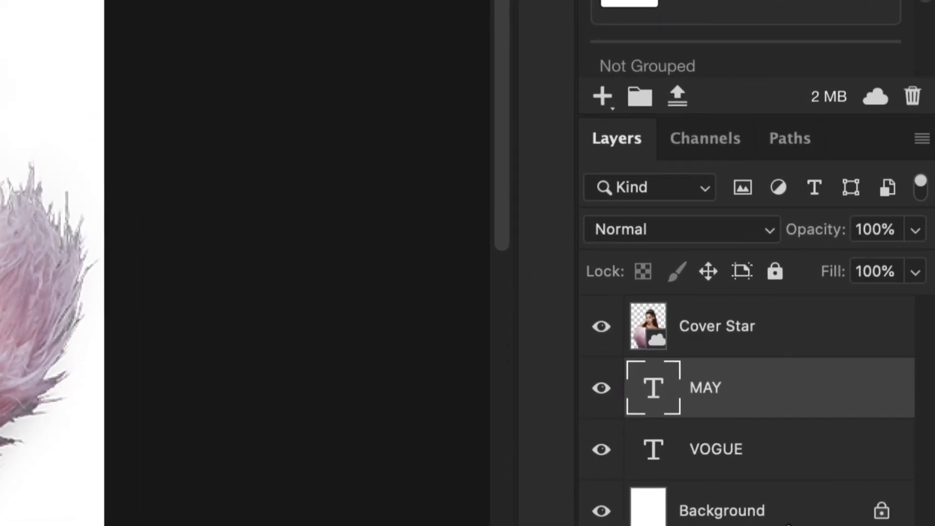
pyautogui.click(775, 519)
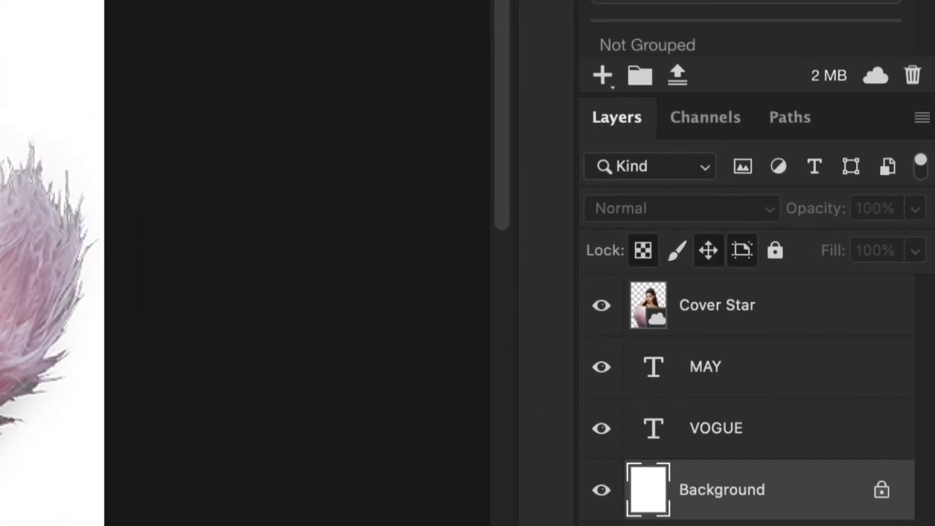
pyautogui.click(881, 491)
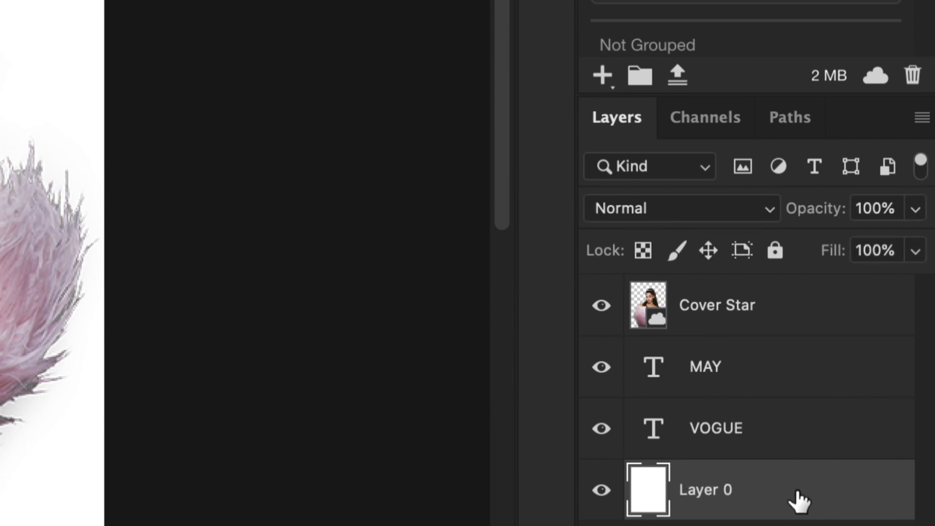
pyautogui.doubleClick(716, 490)
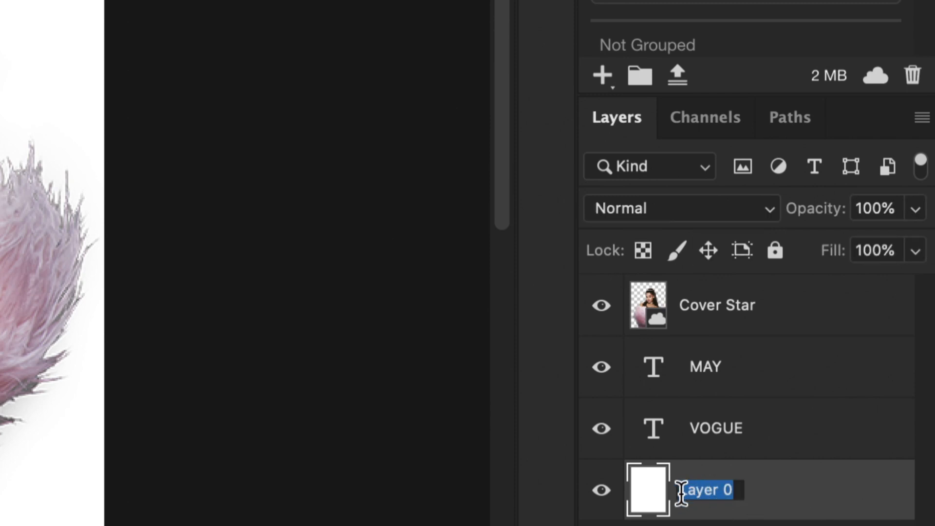
pyautogui.click(725, 517)
pyautogui.doubleClick(711, 489)
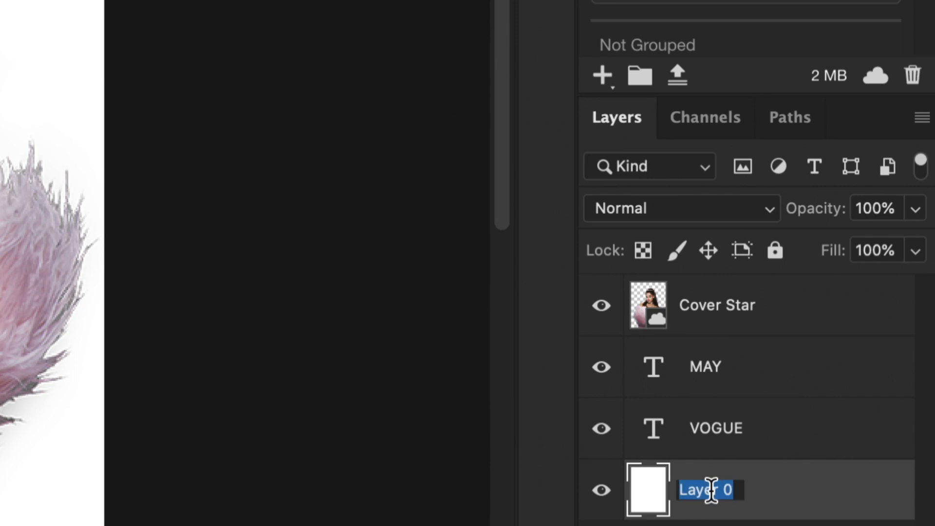
pyautogui.write('Background')
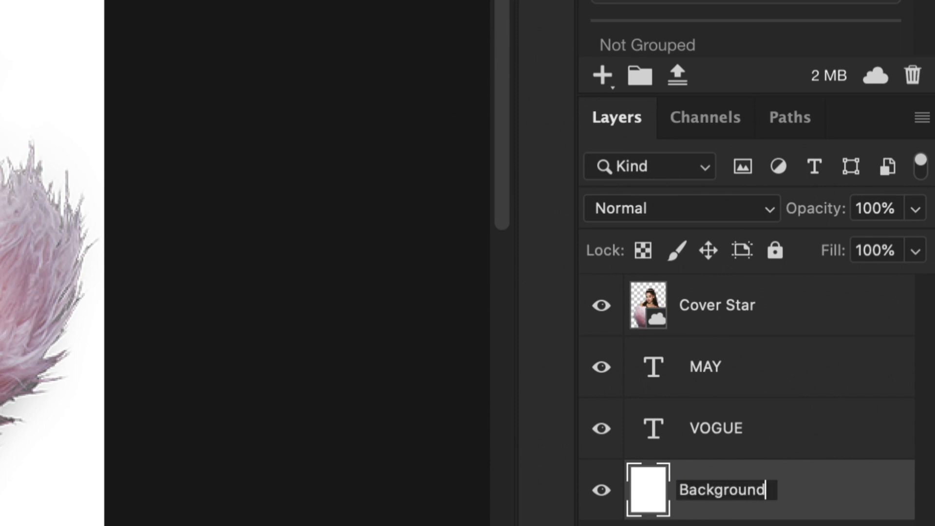
pyautogui.press('Return')
pyautogui.click(725, 524)
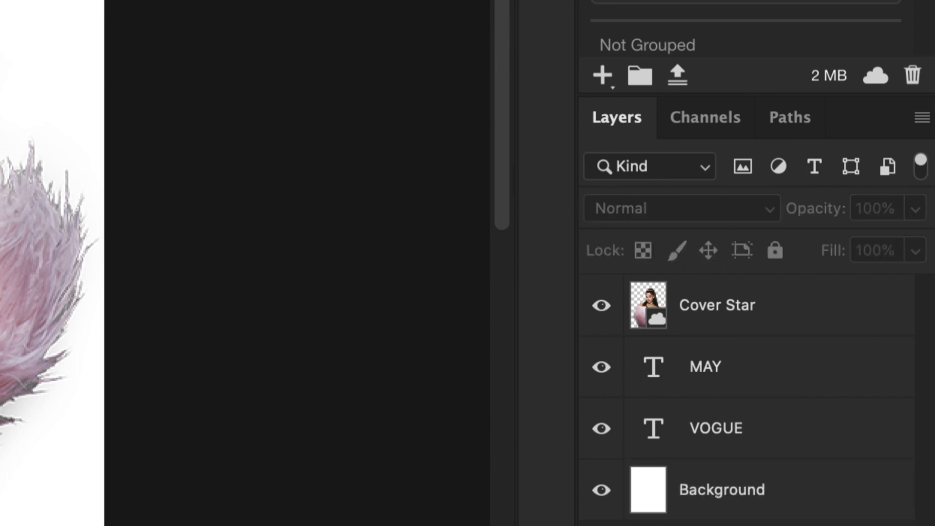
pyautogui.click(691, 498)
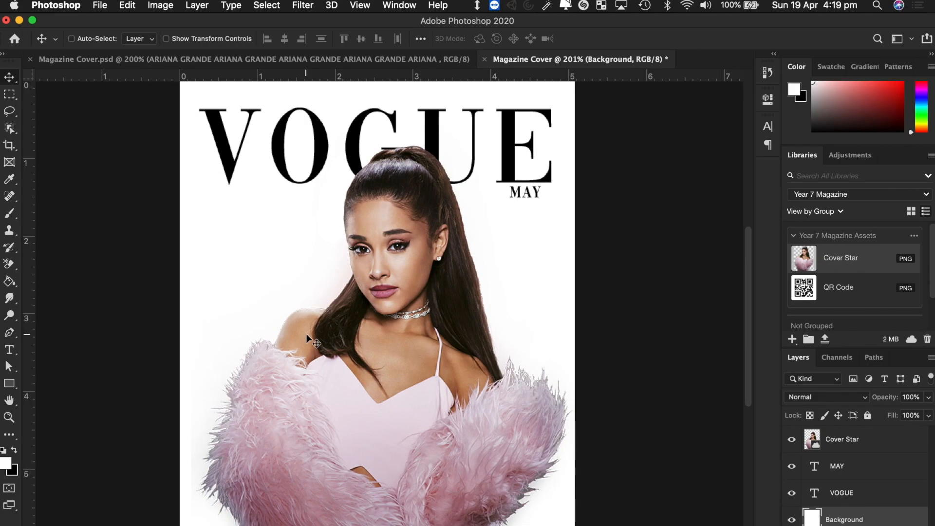
# - Open Blending Options for the Background layer and move the Layer Style dialog off the cover
pyautogui.rightClick(880, 524)
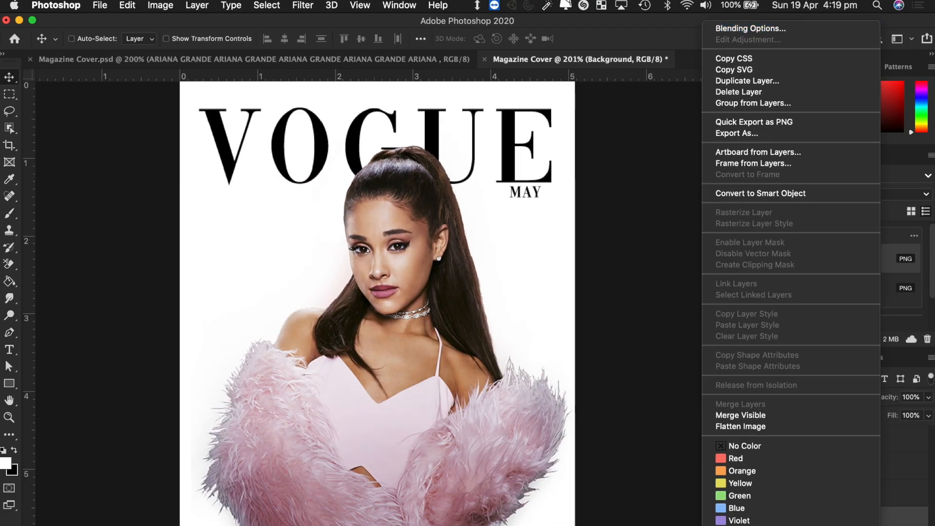
pyautogui.press('Escape')
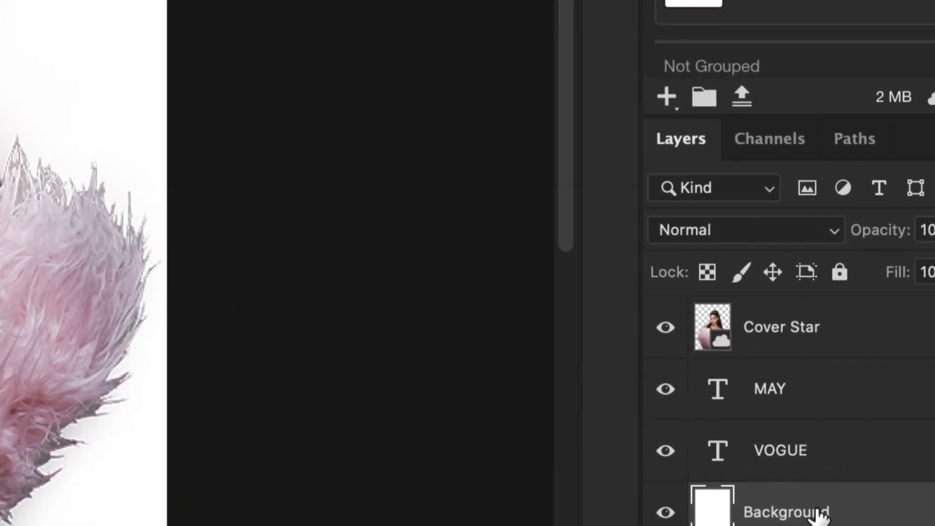
pyautogui.rightClick(820, 514)
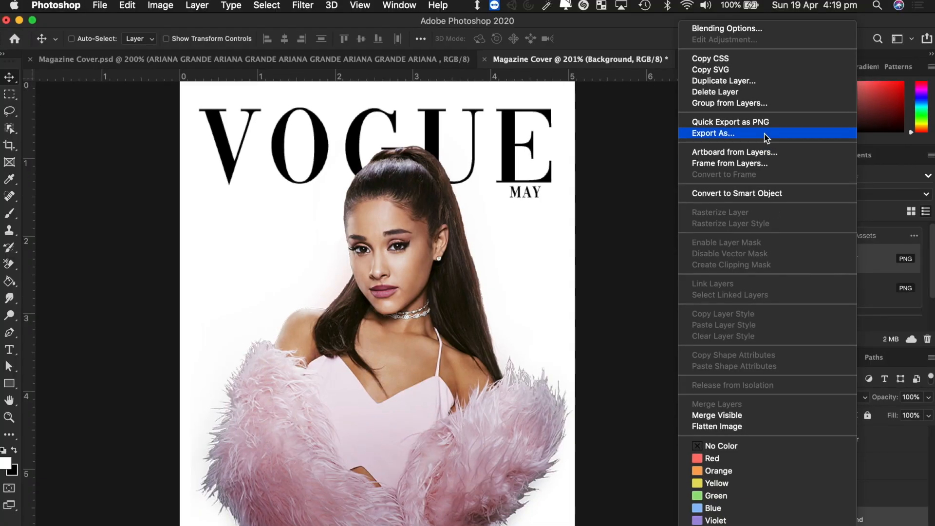
pyautogui.click(744, 30)
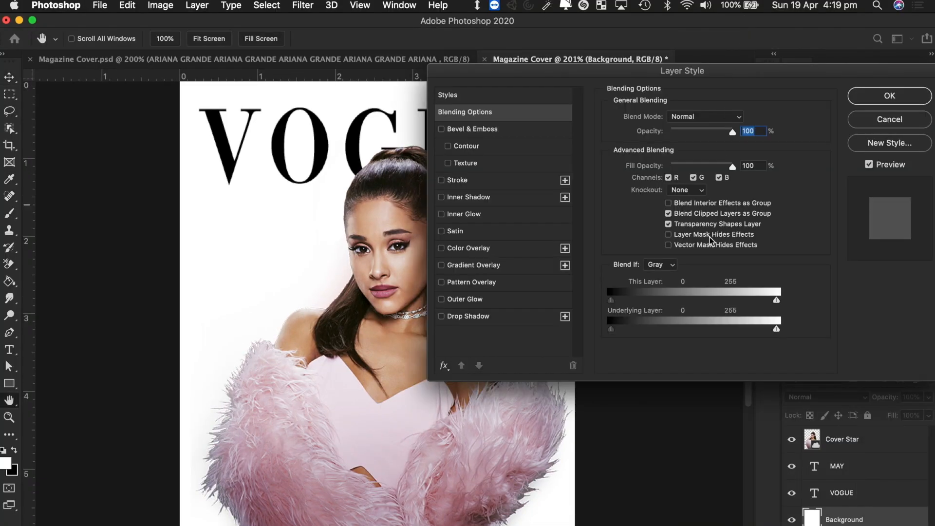
pyautogui.moveTo(596, 72); pyautogui.dragTo(744, 187)
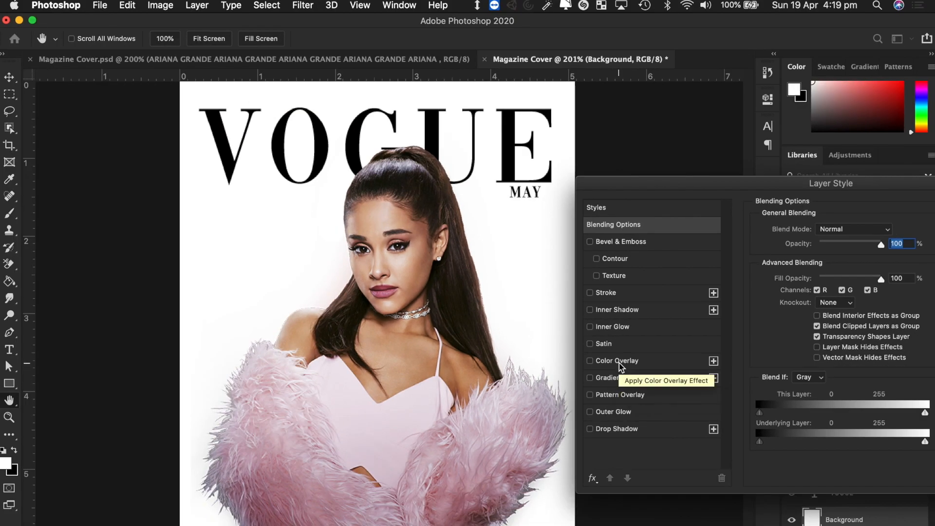
pyautogui.click(618, 362)
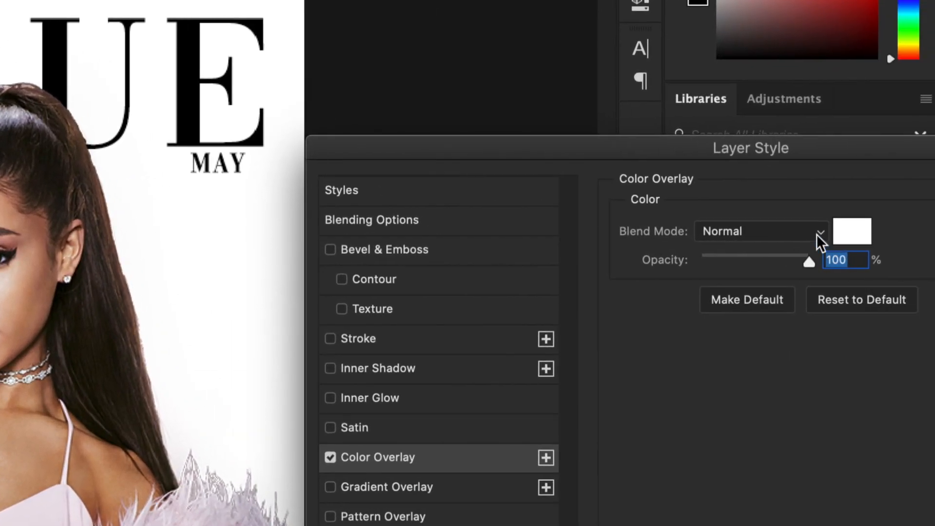
pyautogui.click(821, 239)
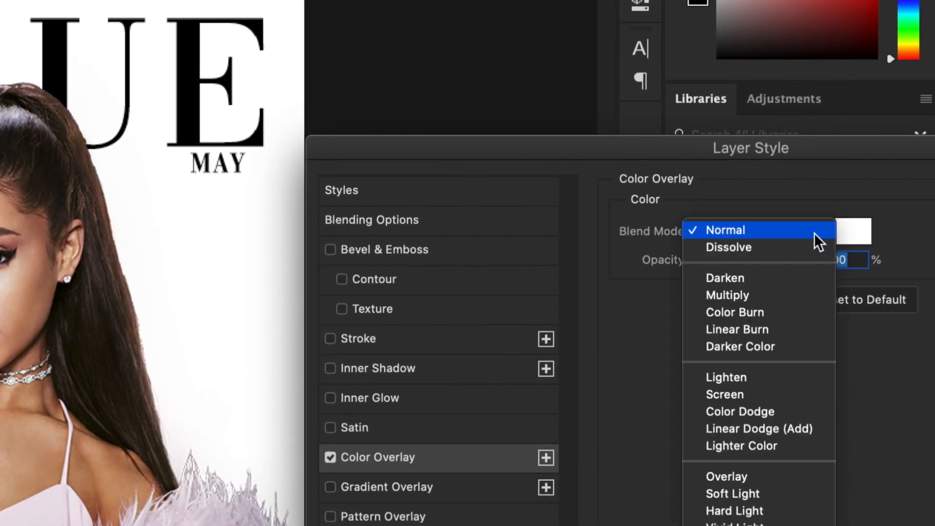
pyautogui.click(784, 233)
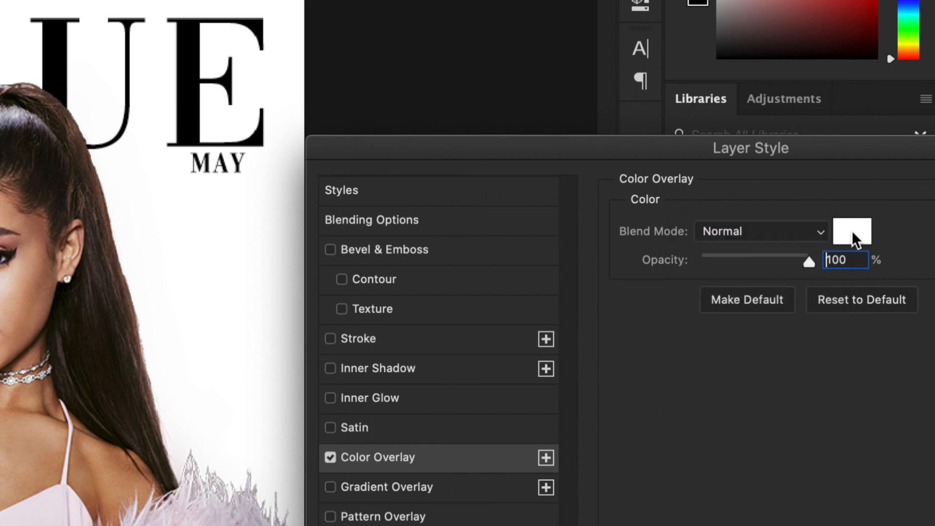
pyautogui.click(853, 239)
pyautogui.moveTo(550, 131); pyautogui.dragTo(779, 105)
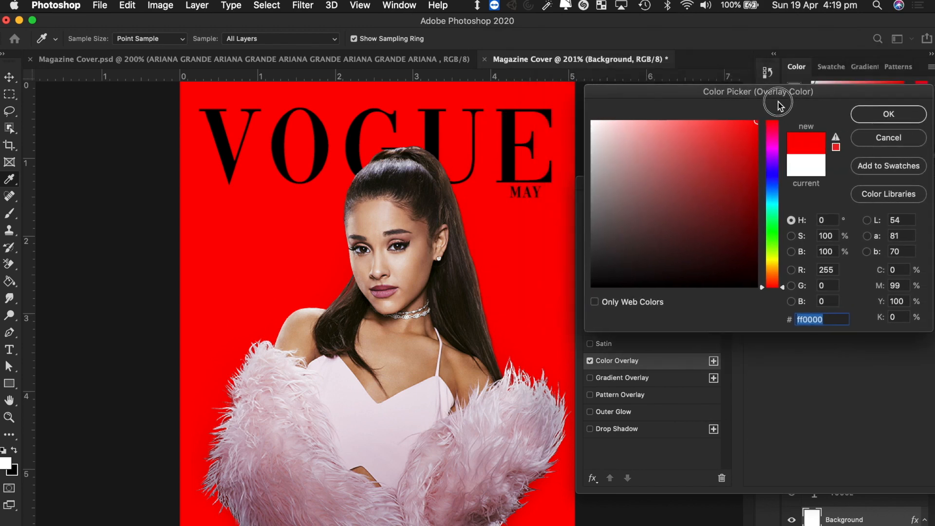
pyautogui.click(774, 214)
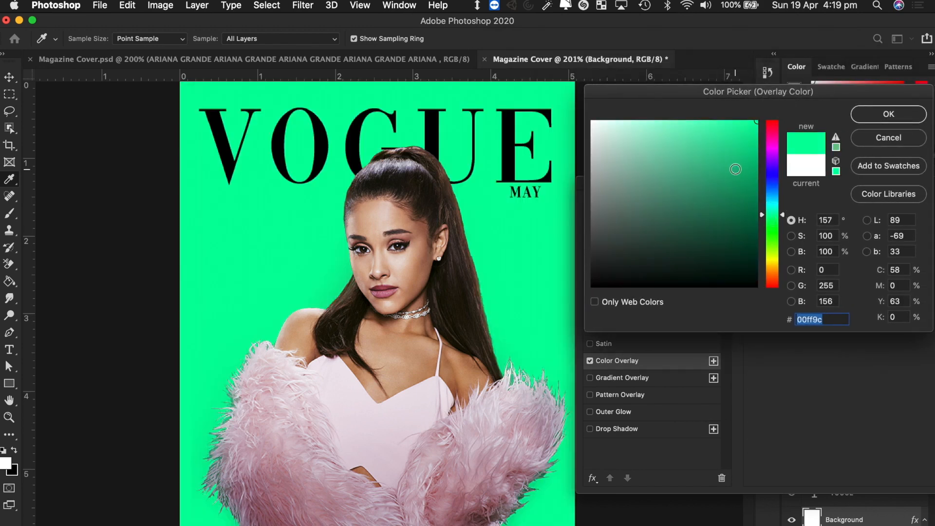
pyautogui.click(773, 180)
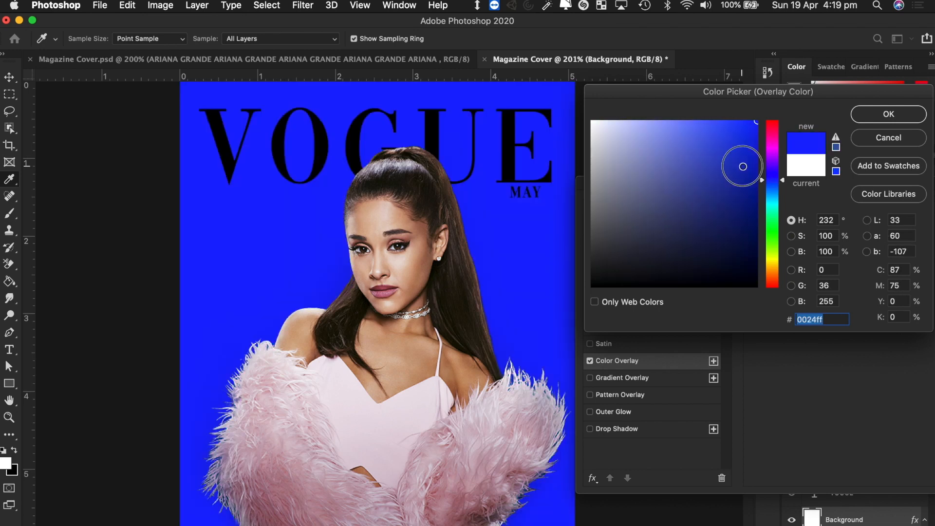
pyautogui.click(751, 151)
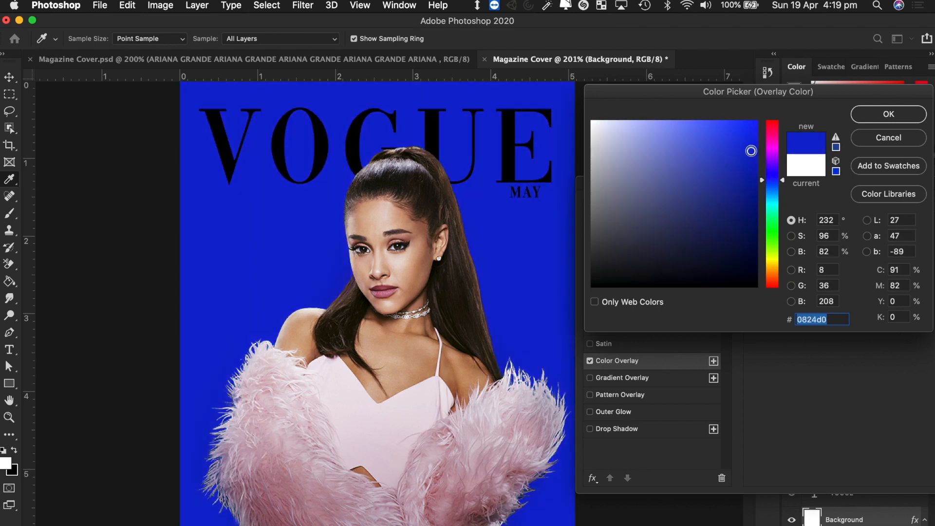
pyautogui.click(869, 144)
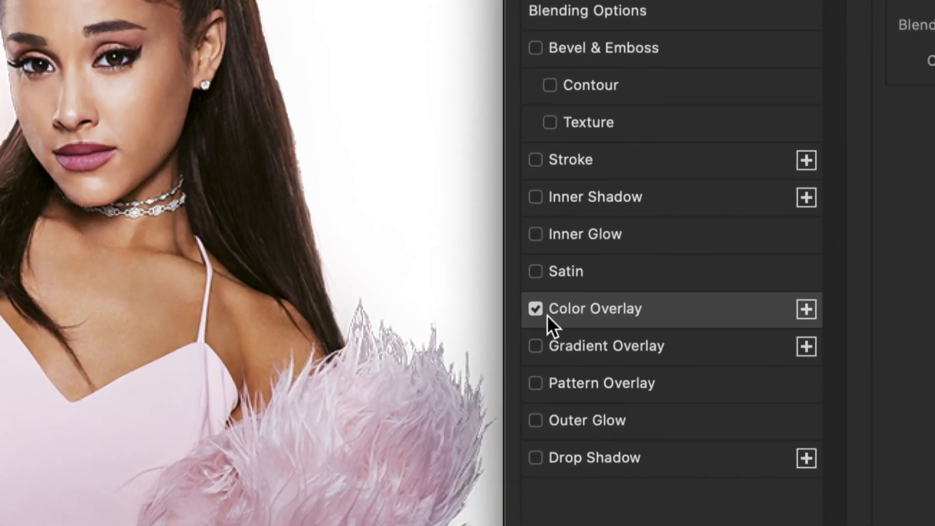
pyautogui.click(536, 309)
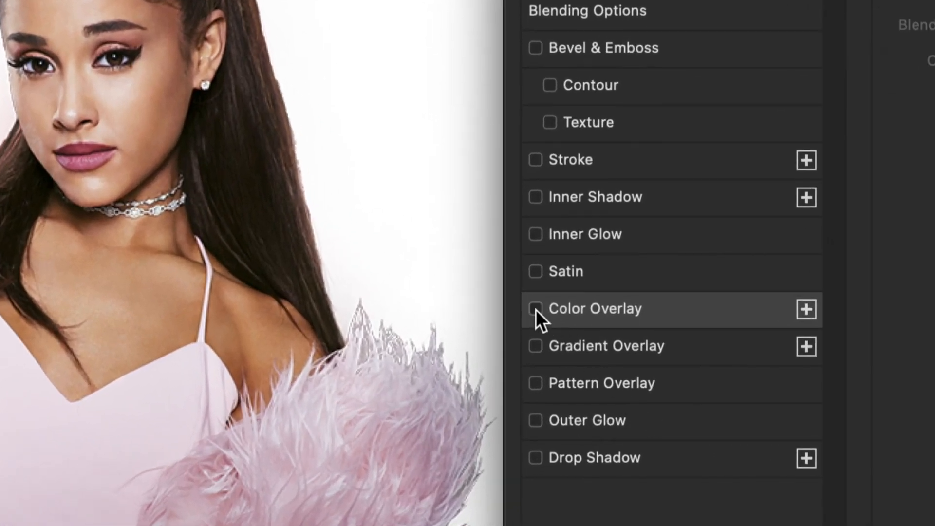
# - Enable Gradient Overlay on the Background layer with Normal blend mode and review its Style choices
pyautogui.click(536, 347)
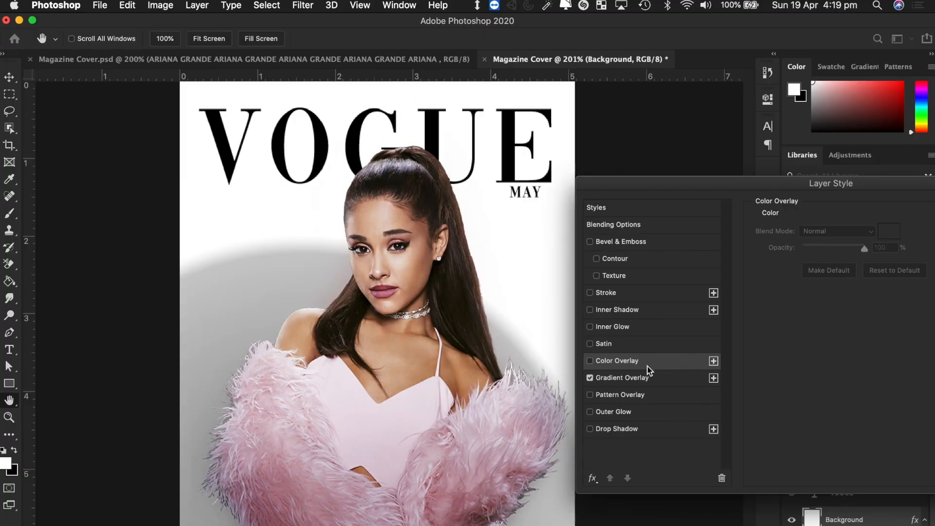
pyautogui.click(636, 378)
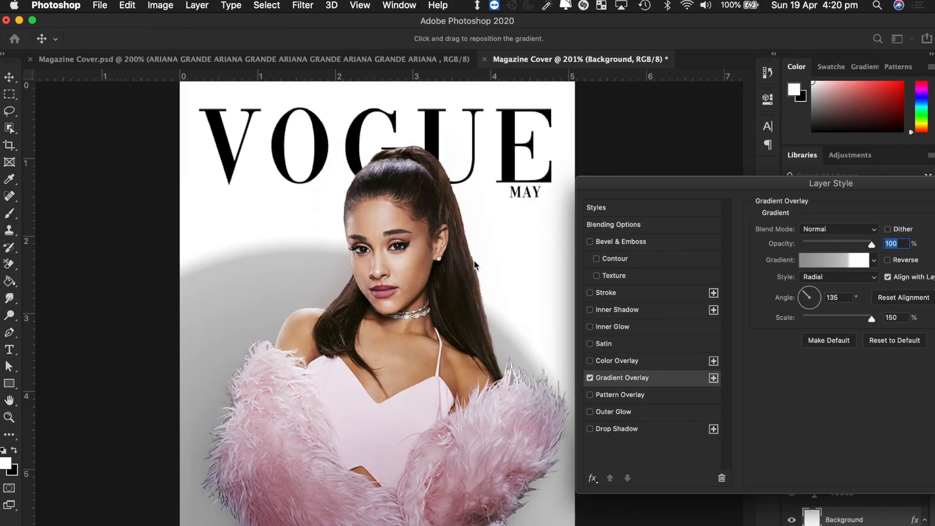
pyautogui.moveTo(708, 190); pyautogui.dragTo(693, 155)
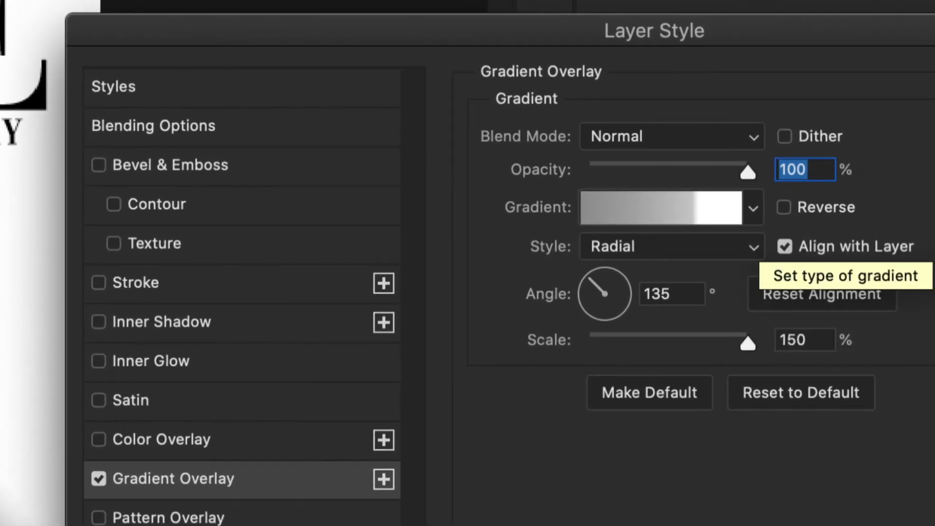
pyautogui.click(755, 138)
pyautogui.click(724, 136)
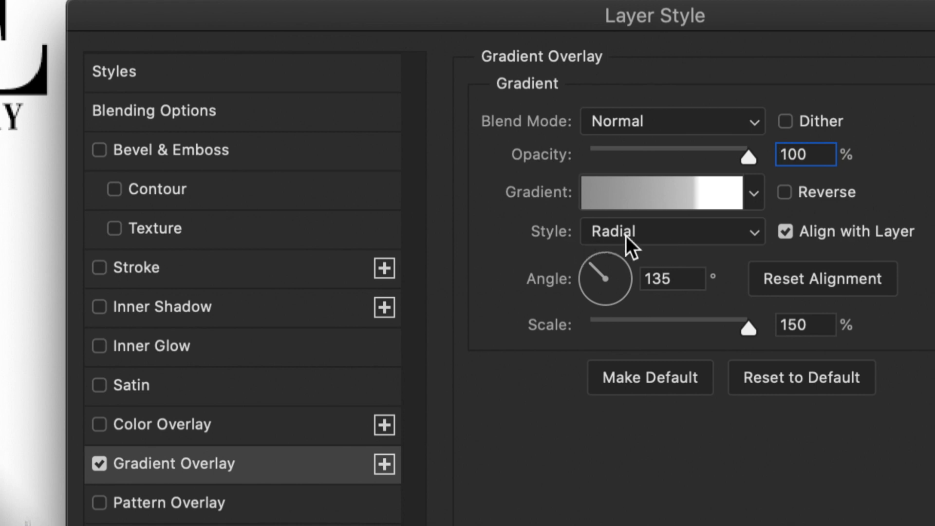
pyautogui.click(735, 232)
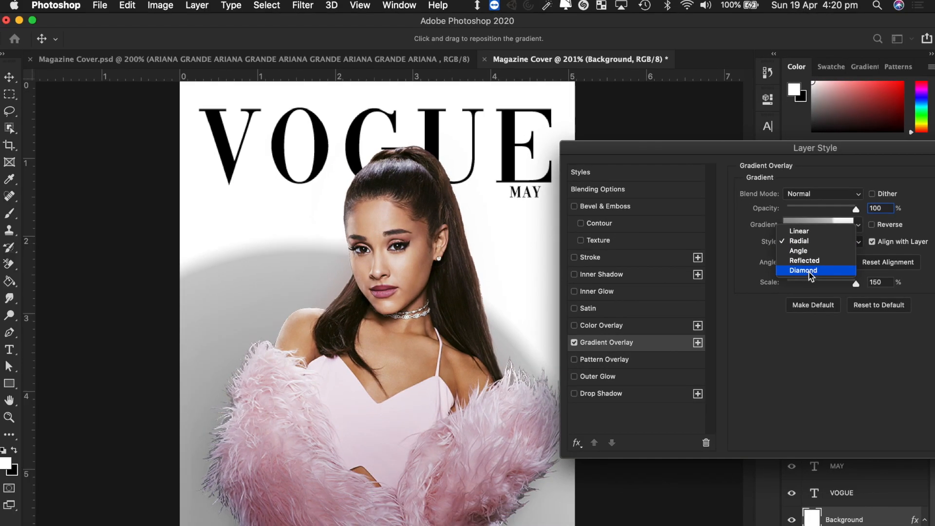
# - Try Diamond and Reflected gradient styles, then settle on Radial
pyautogui.click(809, 272)
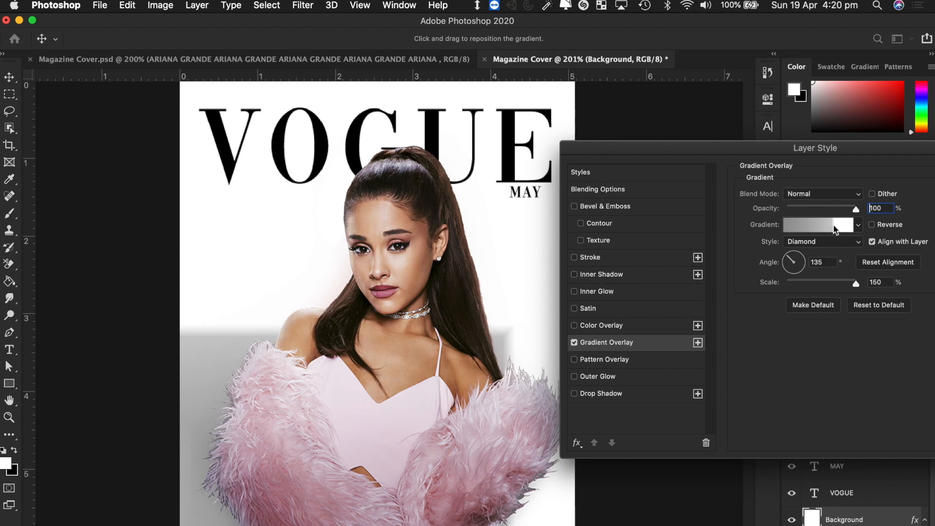
pyautogui.click(828, 242)
pyautogui.click(820, 231)
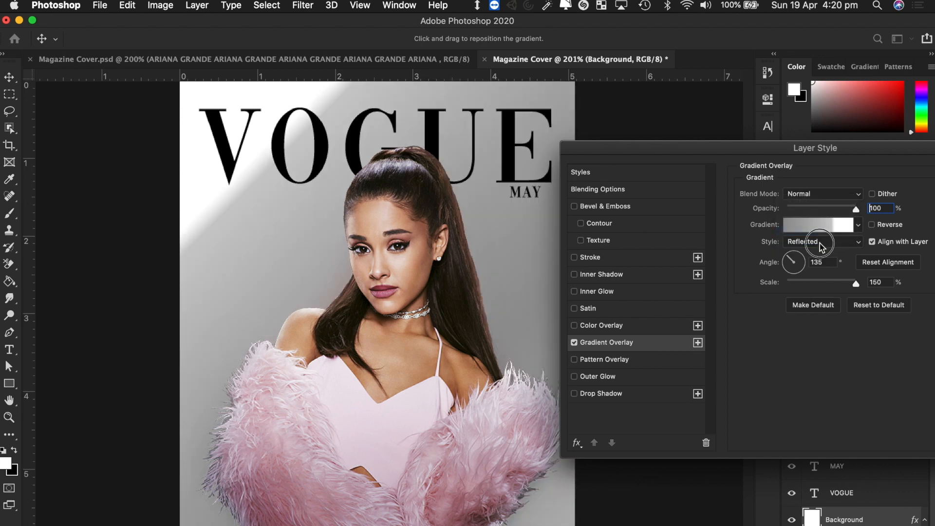
pyautogui.click(821, 244)
pyautogui.click(822, 218)
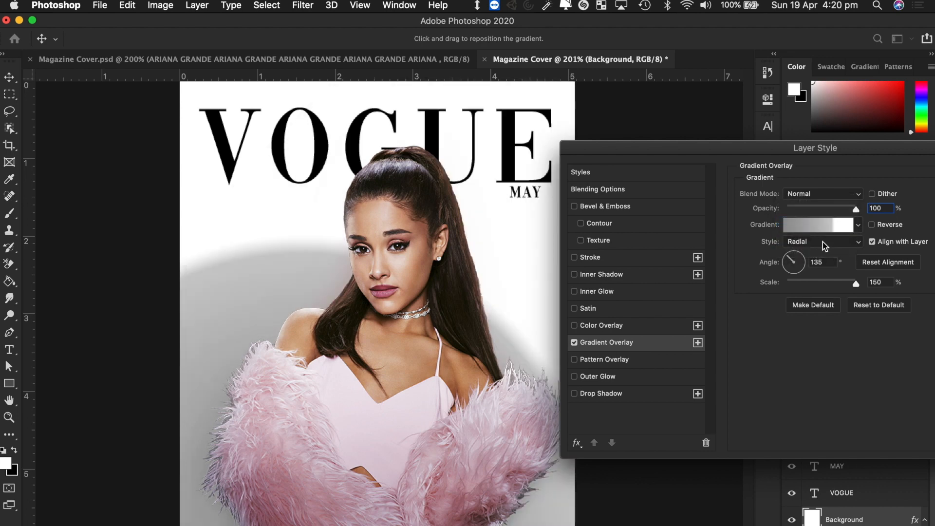
pyautogui.click(823, 241)
pyautogui.click(819, 247)
# - Set the gradient angle to 128° and the scale to 138%
pyautogui.moveTo(797, 267)
pyautogui.mouseDown()
pyautogui.moveTo(803, 262)
pyautogui.moveTo(788, 265)
pyautogui.moveTo(794, 275)
pyautogui.mouseUp()
pyautogui.click(786, 252)
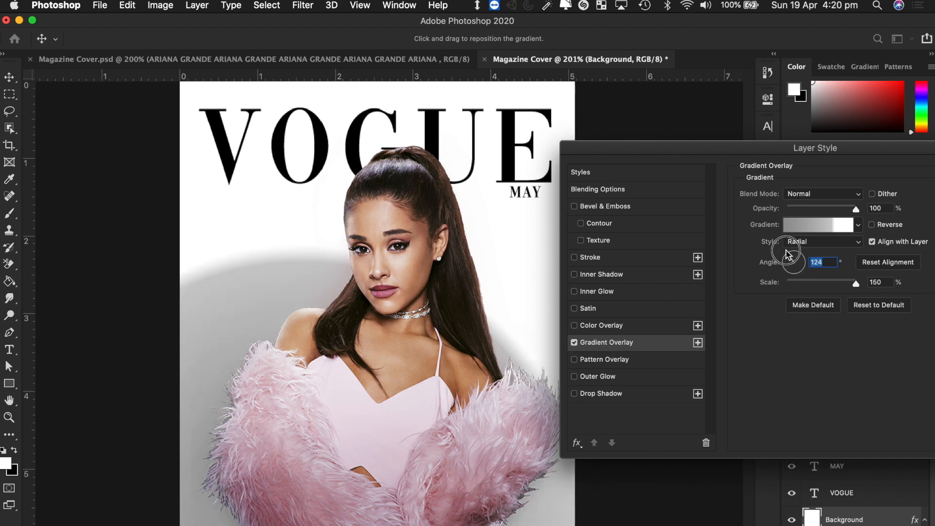
pyautogui.moveTo(844, 284)
pyautogui.mouseDown()
pyautogui.moveTo(831, 284)
pyautogui.moveTo(860, 285)
pyautogui.mouseUp()
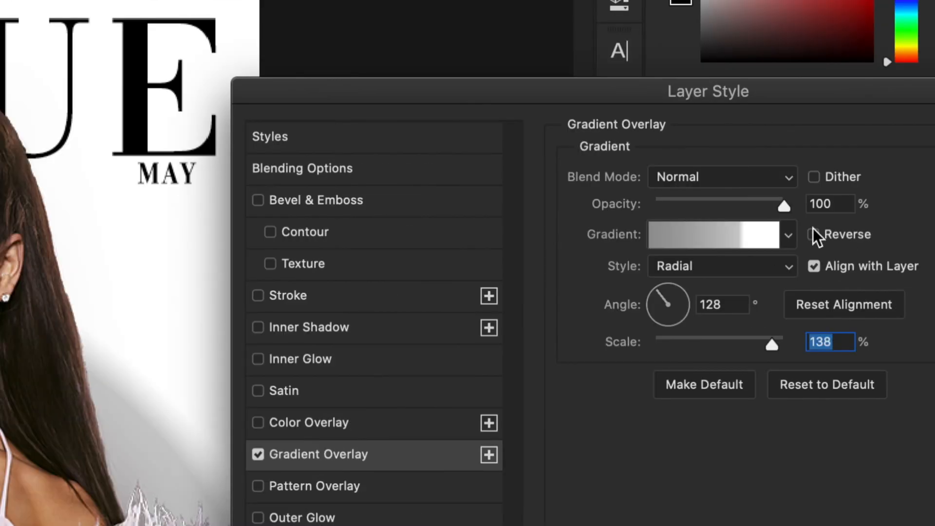
# - Open the Gradient Editor for the grey-to-white overlay and move it clear of the VOGUE masthead
pyautogui.click(711, 238)
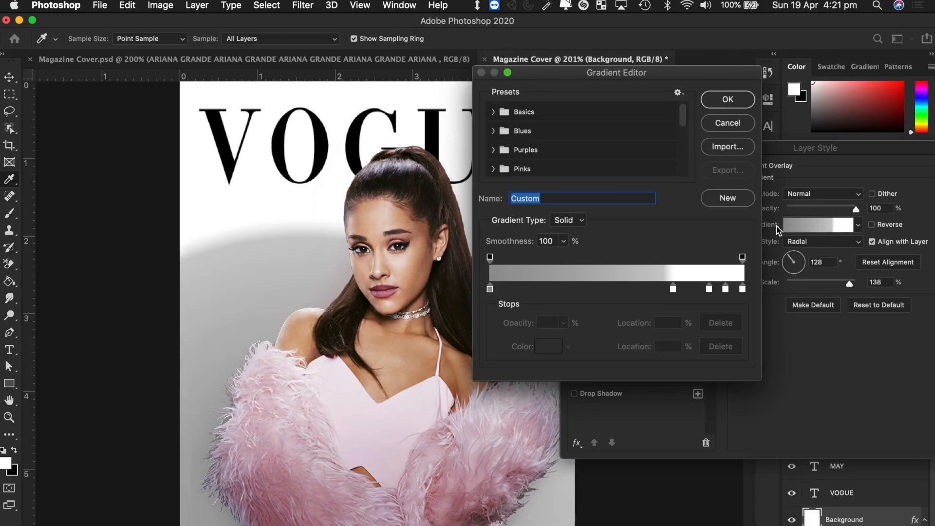
pyautogui.moveTo(621, 73); pyautogui.dragTo(694, 145)
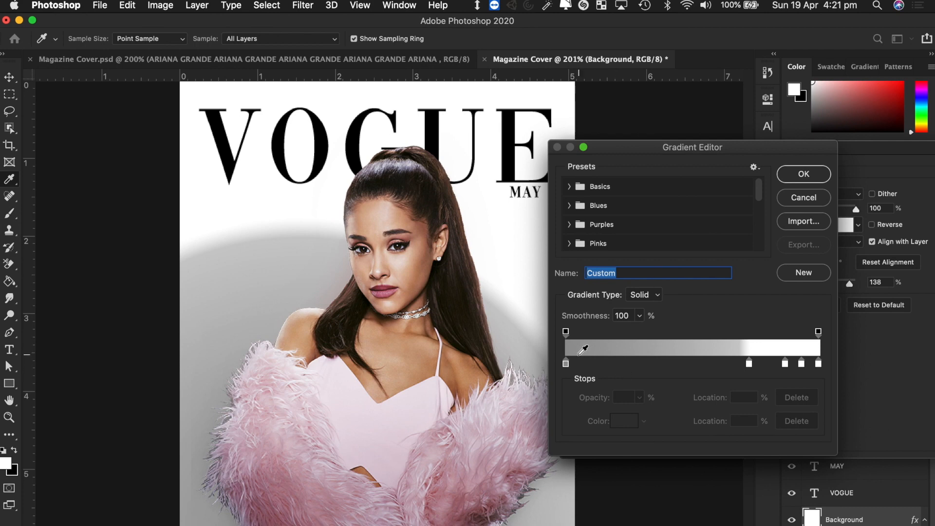
# - Make the gradient's starting stop red and move the next stop to 67% as orange
pyautogui.click(566, 363)
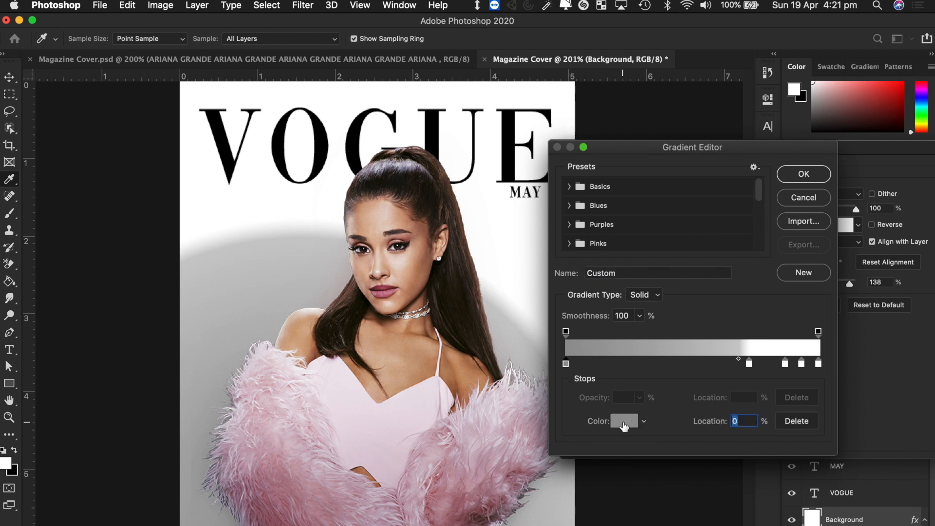
pyautogui.click(624, 422)
pyautogui.moveTo(648, 196); pyautogui.dragTo(774, 119)
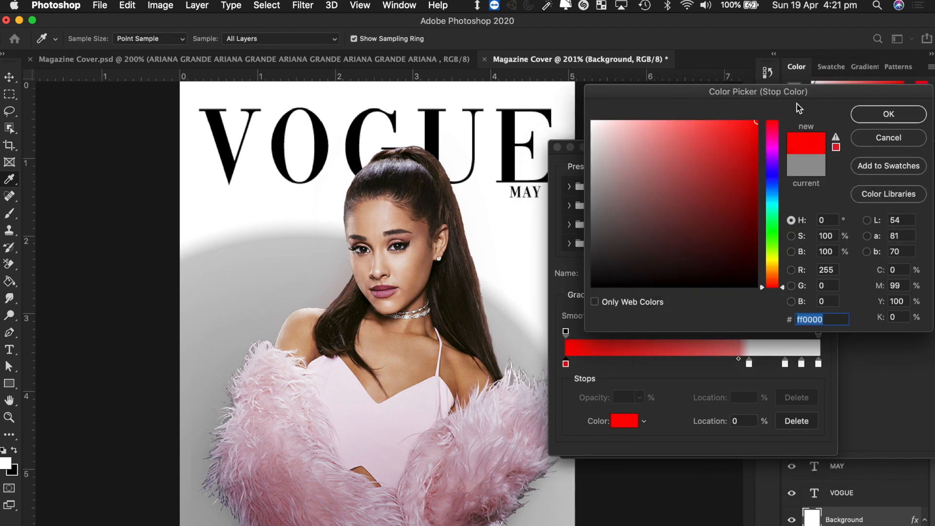
pyautogui.click(882, 117)
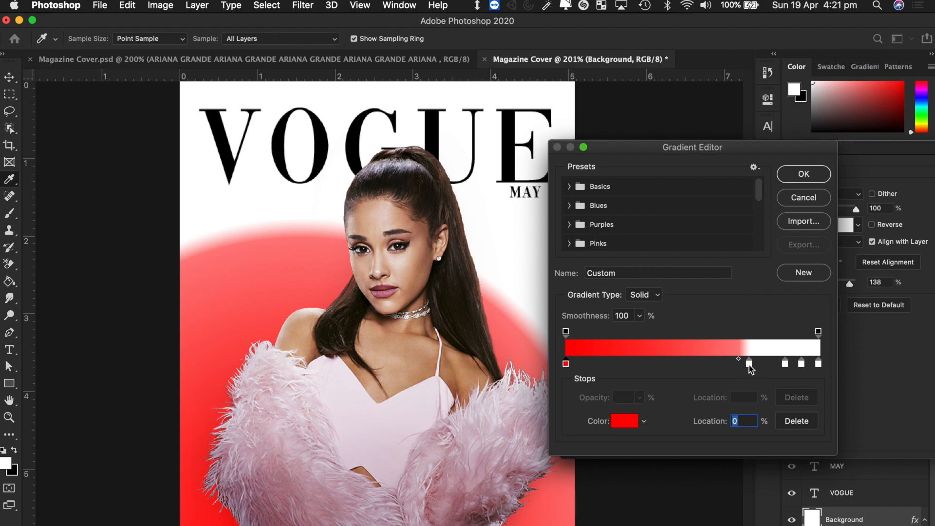
pyautogui.moveTo(750, 366)
pyautogui.mouseDown()
pyautogui.moveTo(647, 374)
pyautogui.moveTo(745, 373)
pyautogui.moveTo(736, 369)
pyautogui.mouseUp()
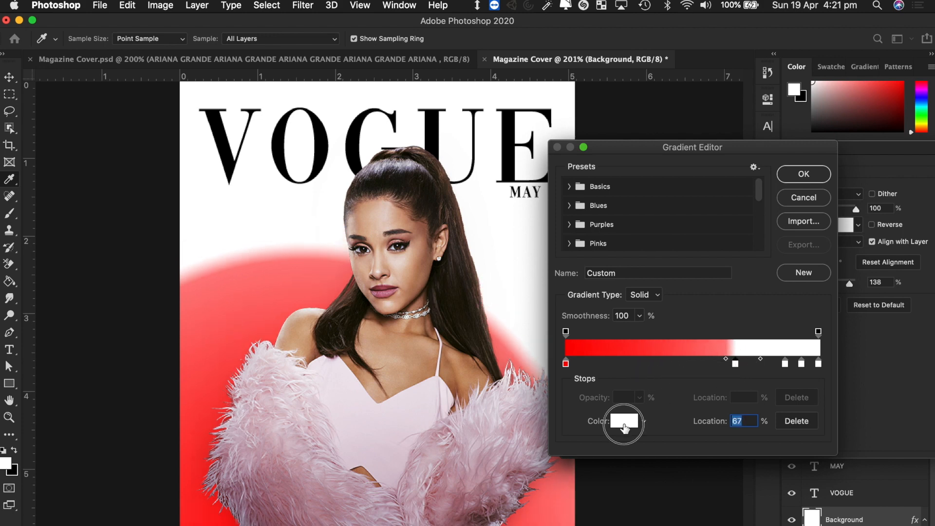
pyautogui.click(624, 420)
pyautogui.moveTo(766, 245); pyautogui.dragTo(767, 269)
pyautogui.moveTo(710, 183); pyautogui.dragTo(758, 120)
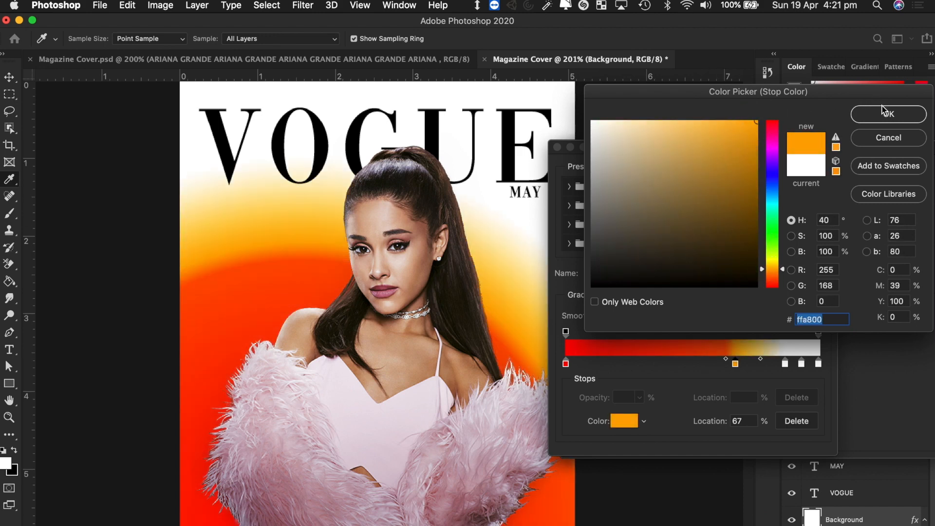
pyautogui.click(891, 117)
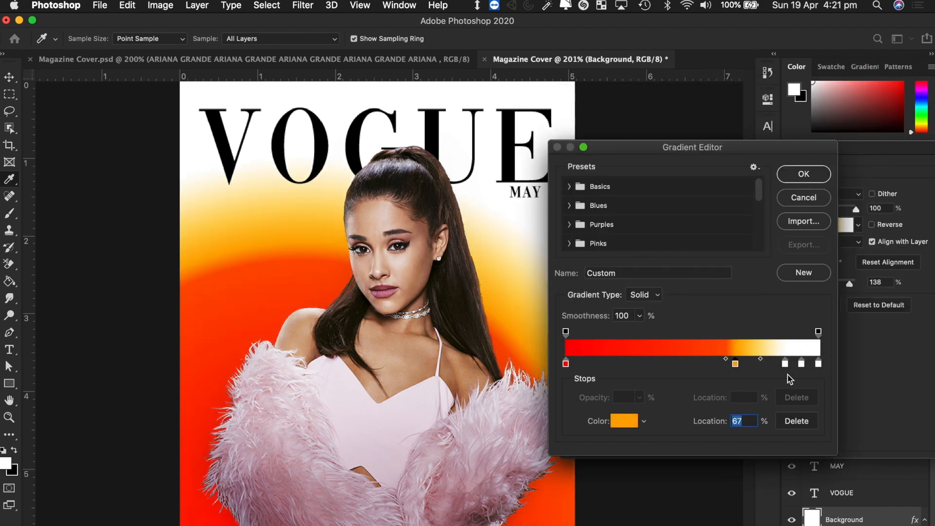
# - Colour the 87% stop bright yellow and the 93% stop yellow-green
pyautogui.click(785, 362)
pyautogui.click(620, 428)
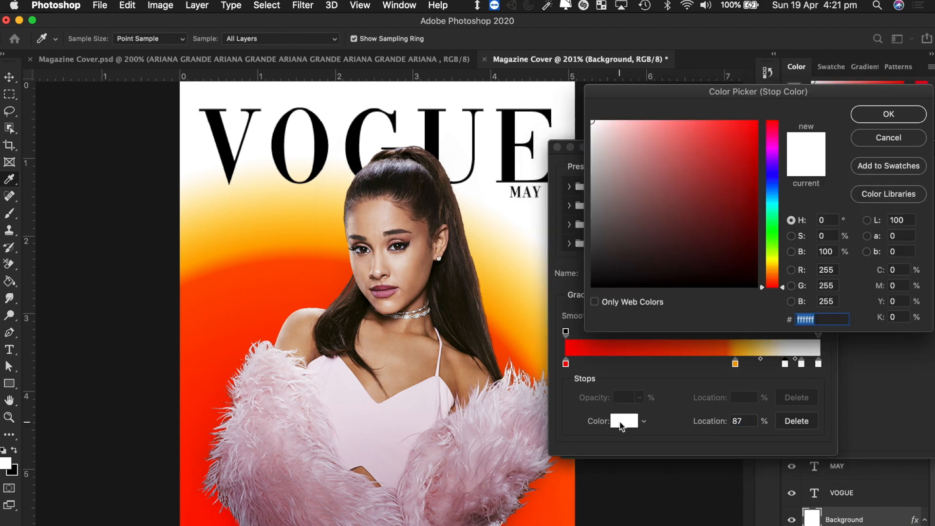
pyautogui.moveTo(781, 237); pyautogui.dragTo(775, 262)
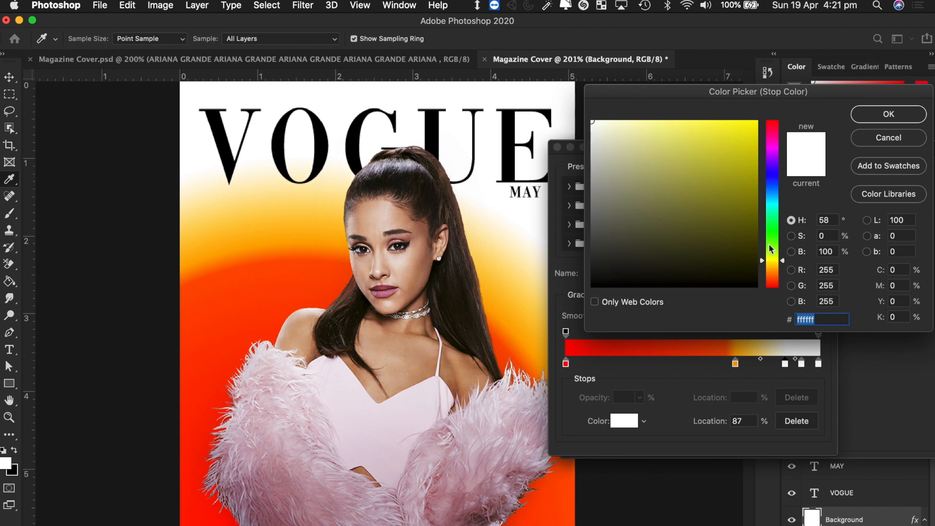
pyautogui.moveTo(733, 191); pyautogui.dragTo(796, 120)
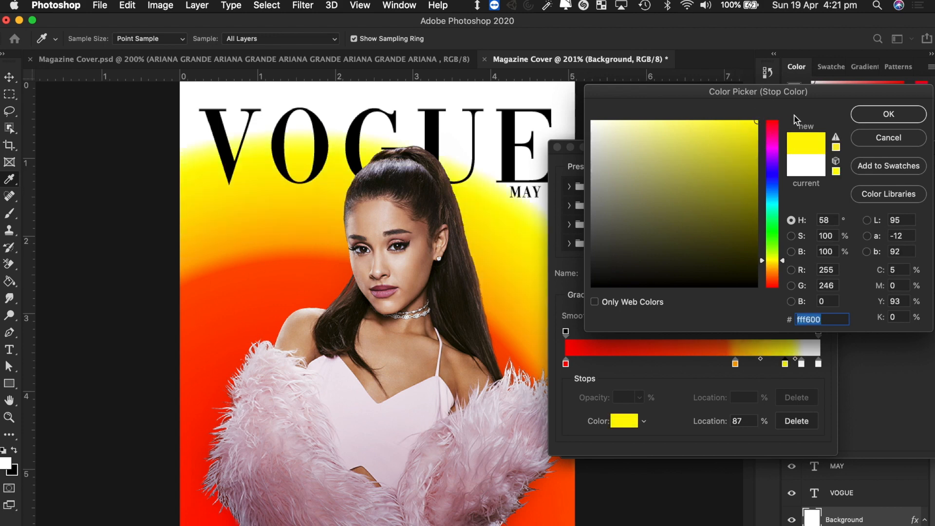
pyautogui.click(895, 120)
pyautogui.click(801, 366)
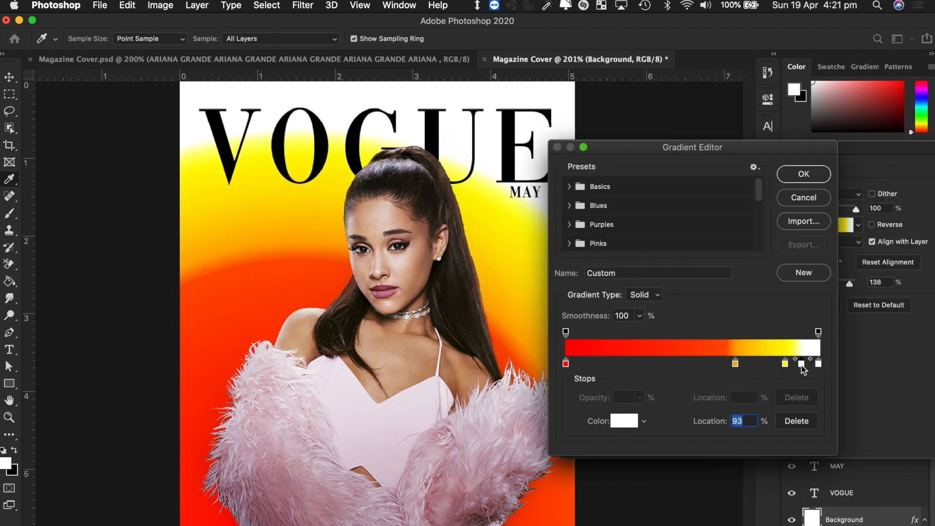
pyautogui.click(621, 425)
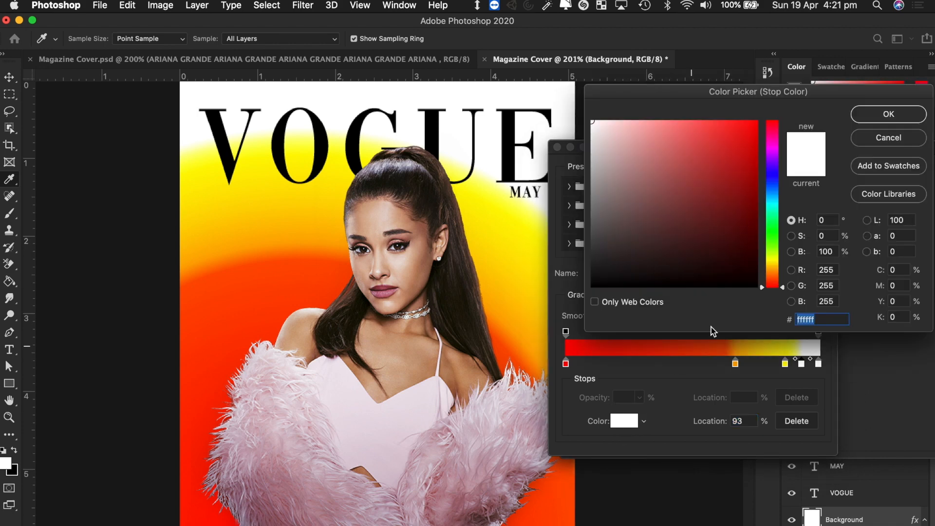
pyautogui.click(771, 256)
pyautogui.click(756, 121)
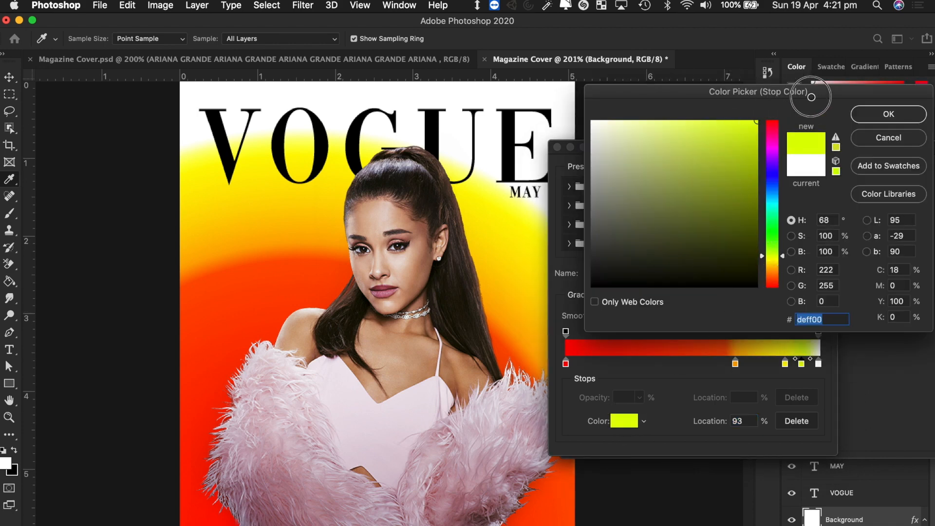
pyautogui.click(890, 115)
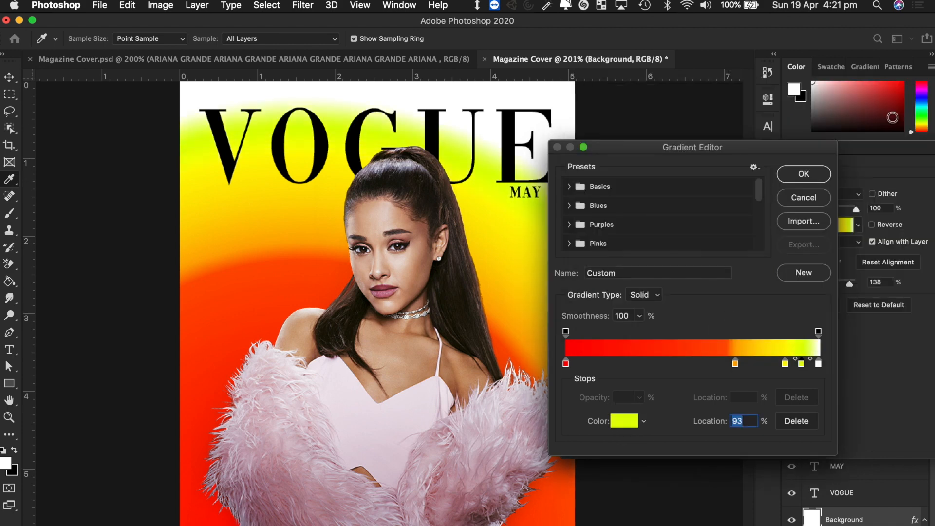
# - Set the 100% end stop to pale yellow-green (eeff7e) and apply the gradient
pyautogui.click(818, 364)
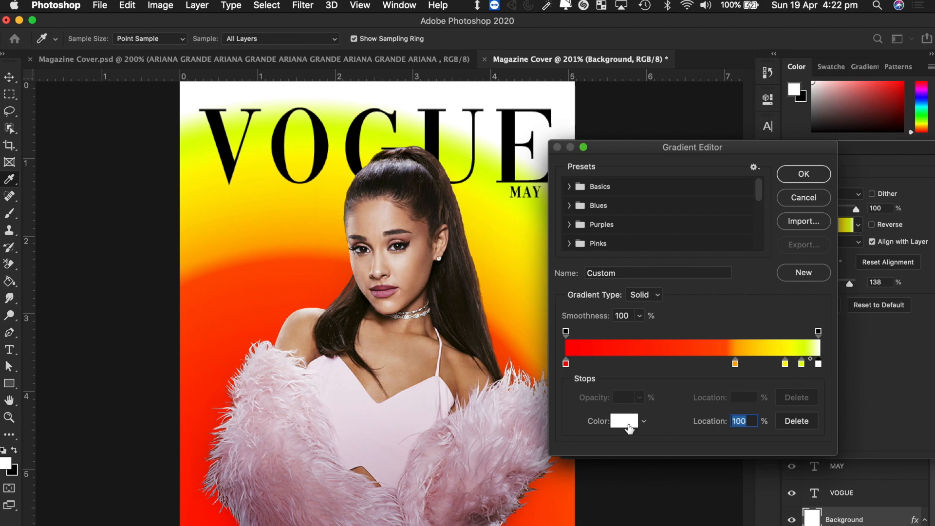
pyautogui.click(625, 422)
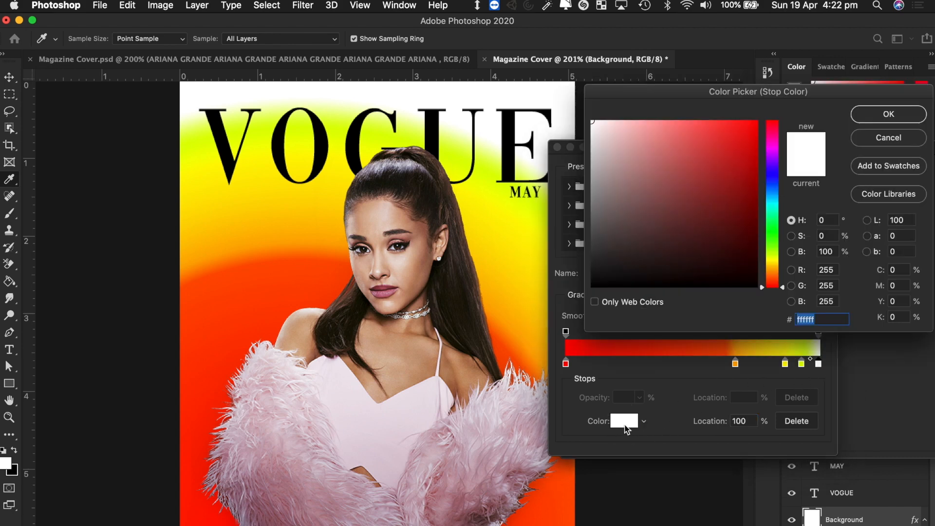
pyautogui.click(776, 257)
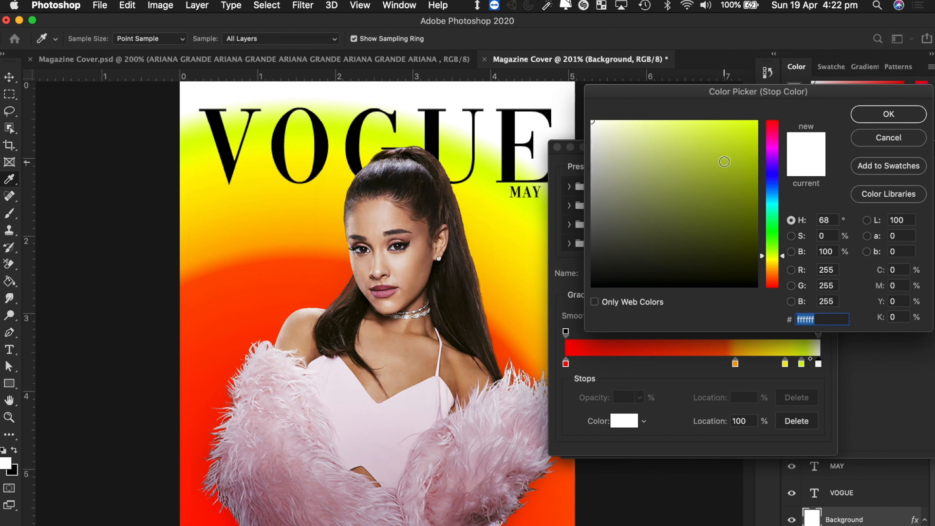
pyautogui.moveTo(724, 161)
pyautogui.mouseDown()
pyautogui.moveTo(687, 100)
pyautogui.moveTo(675, 100)
pyautogui.mouseUp()
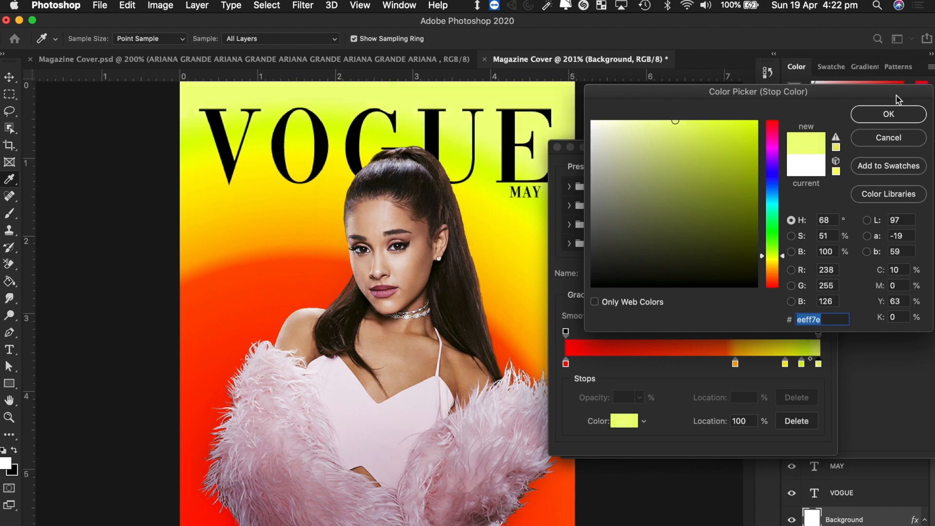
pyautogui.click(885, 112)
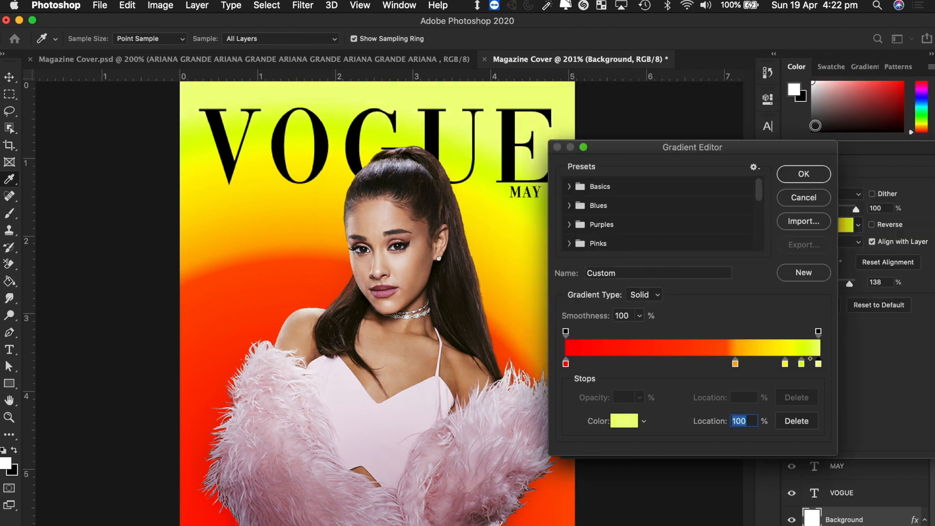
pyautogui.click(802, 175)
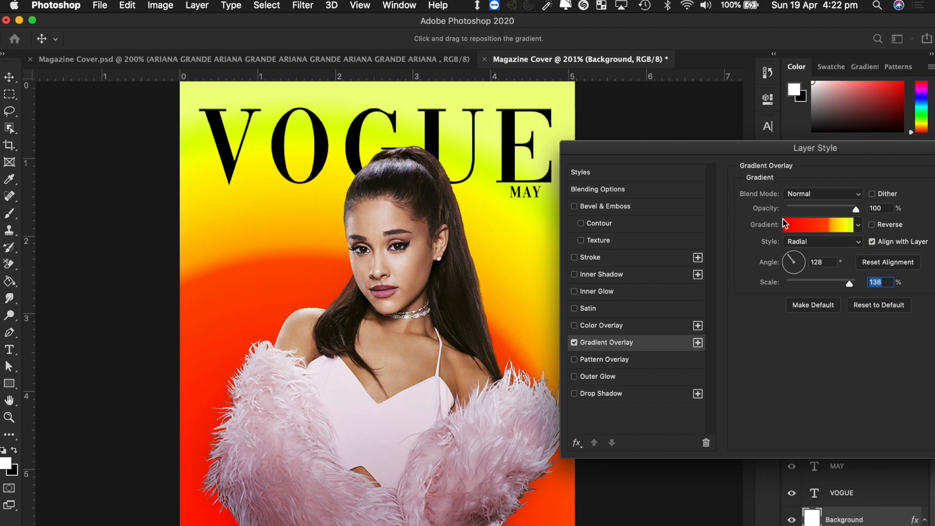
# - Delete the 67%, 87% and 93% stops, leaving only the red and pale yellow-green ends
pyautogui.click(821, 231)
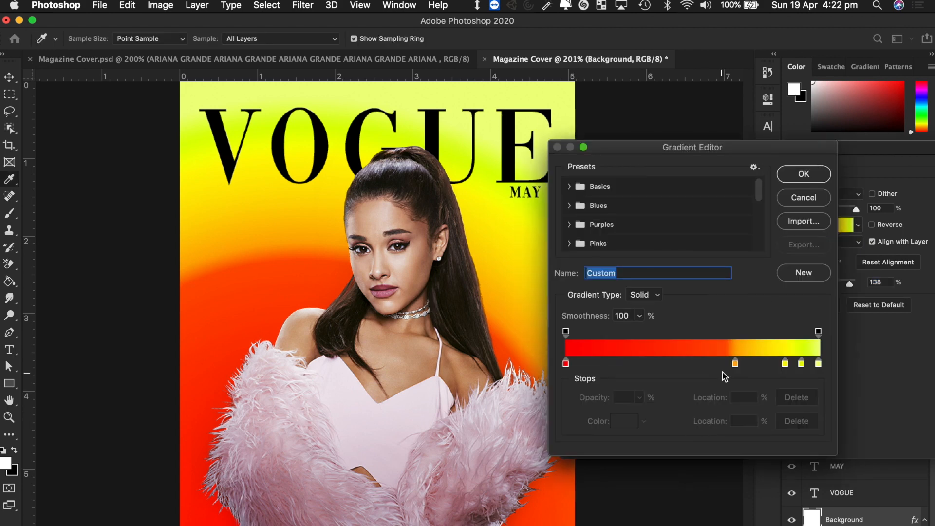
pyautogui.click(736, 364)
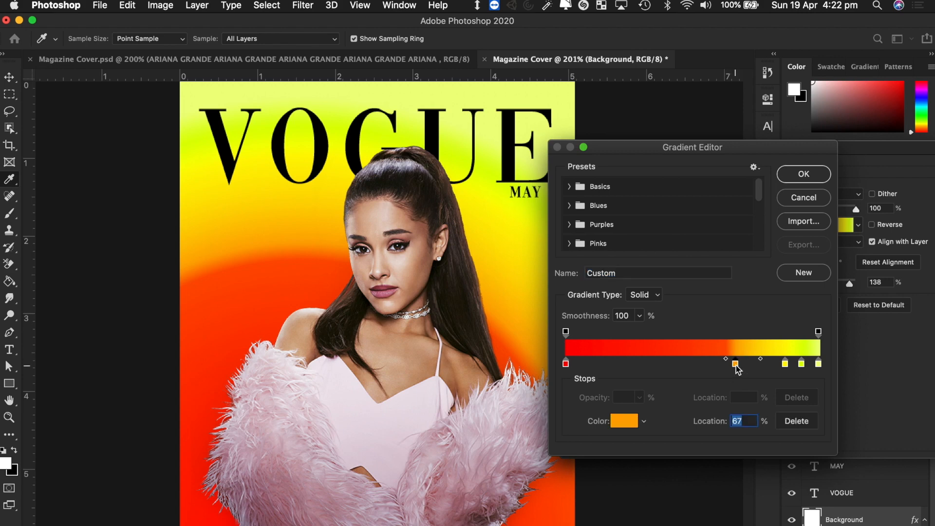
pyautogui.click(797, 421)
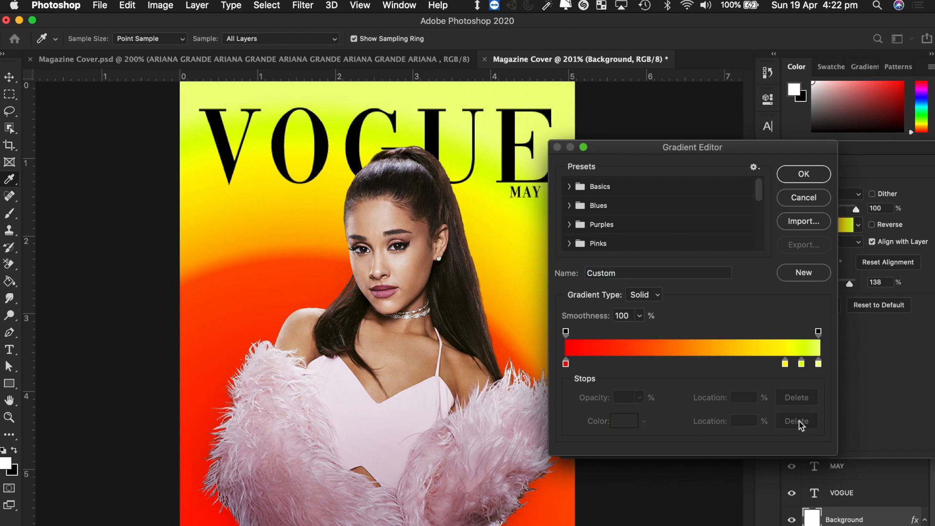
pyautogui.click(784, 364)
pyautogui.click(805, 421)
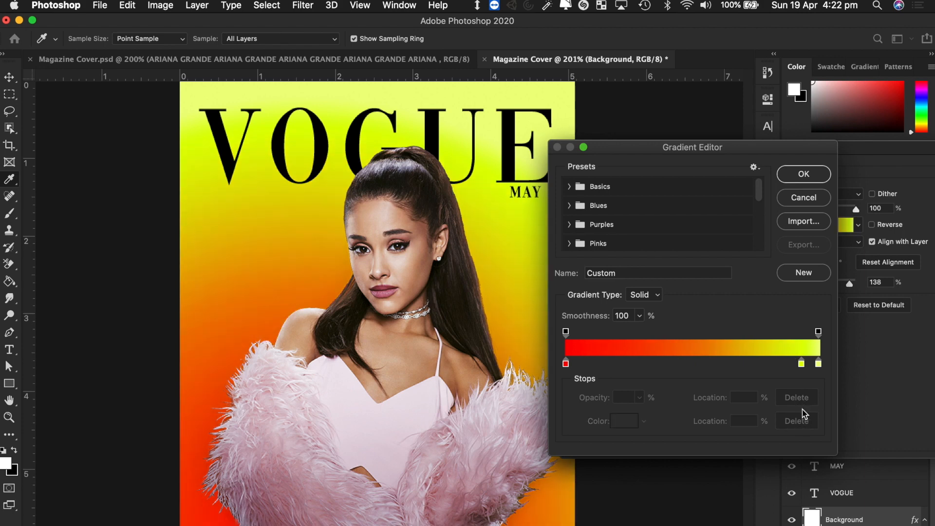
pyautogui.click(802, 364)
pyautogui.click(797, 421)
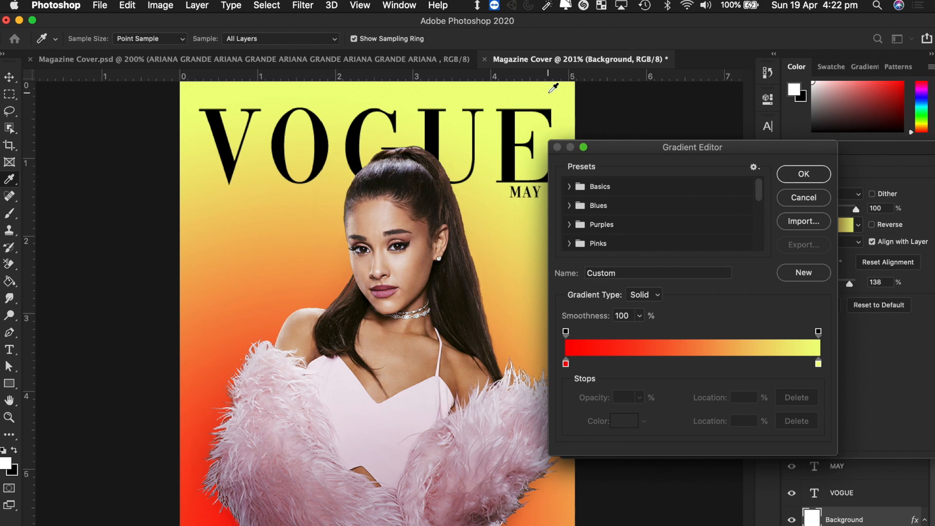
pyautogui.click(804, 174)
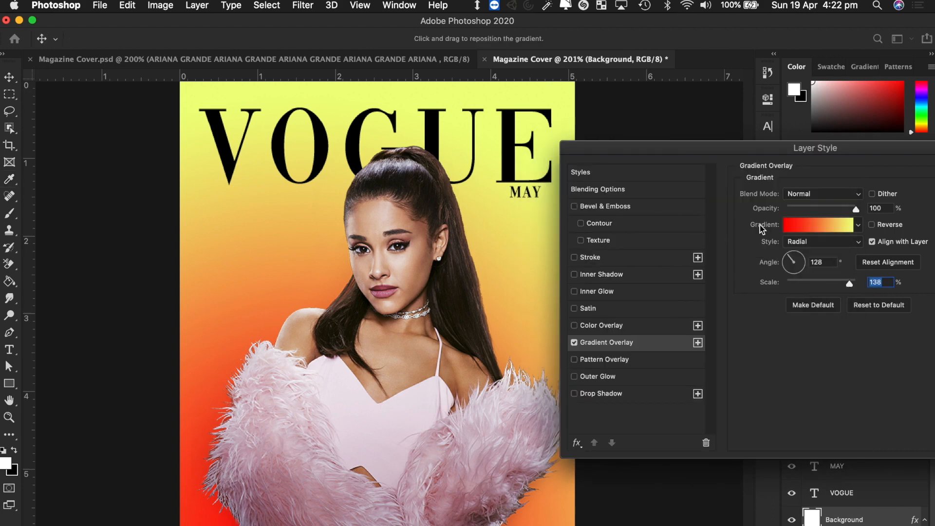
pyautogui.click(818, 226)
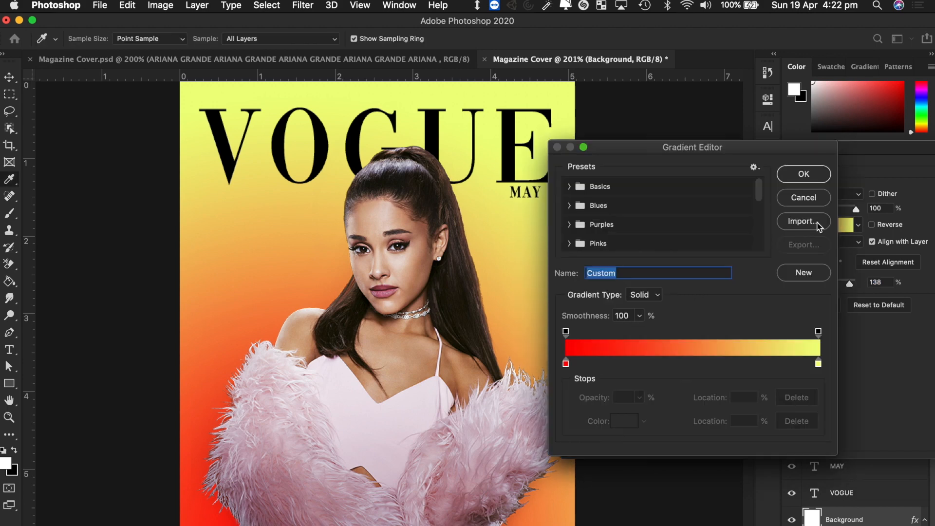
# - Change the gradient's starting stop to dark grey and the end stop to pure white
pyautogui.click(566, 364)
pyautogui.click(625, 421)
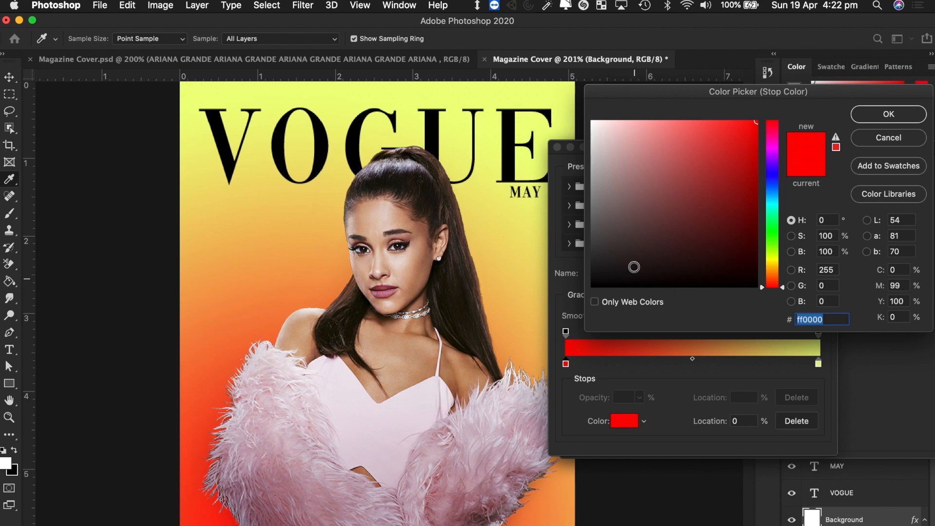
pyautogui.moveTo(582, 227); pyautogui.dragTo(571, 229)
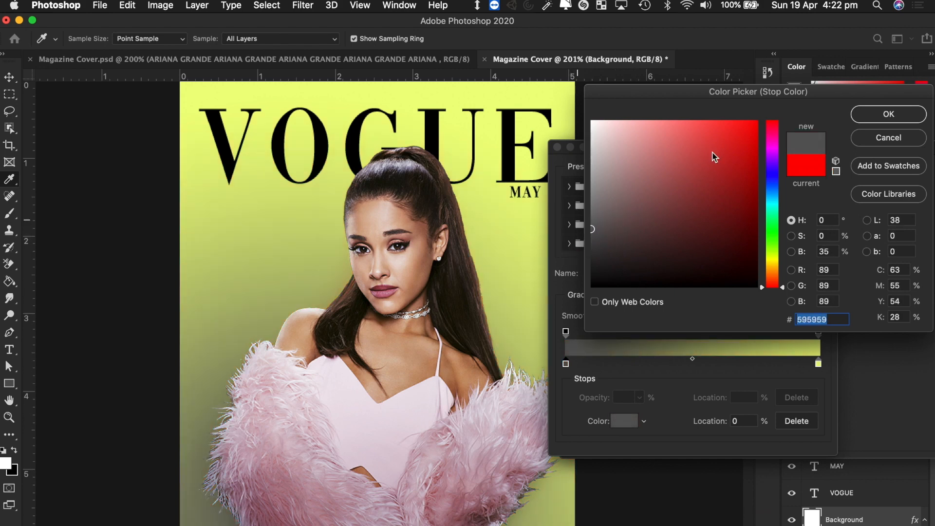
pyautogui.click(904, 115)
pyautogui.click(818, 364)
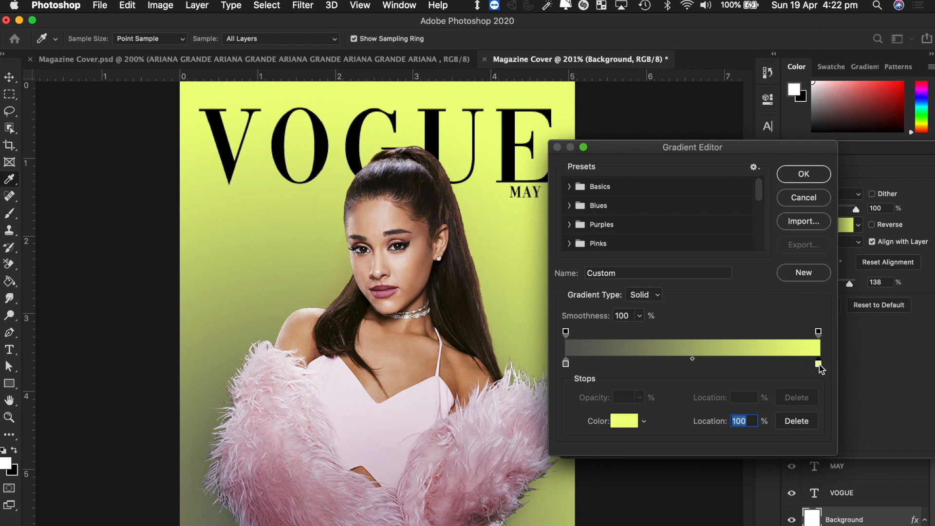
pyautogui.click(622, 426)
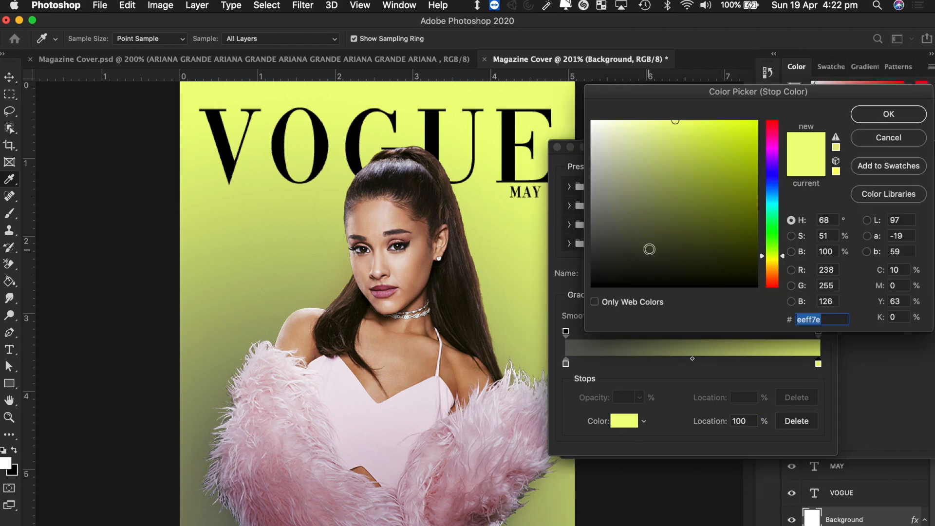
pyautogui.moveTo(647, 246); pyautogui.dragTo(578, 100)
pyautogui.click(888, 115)
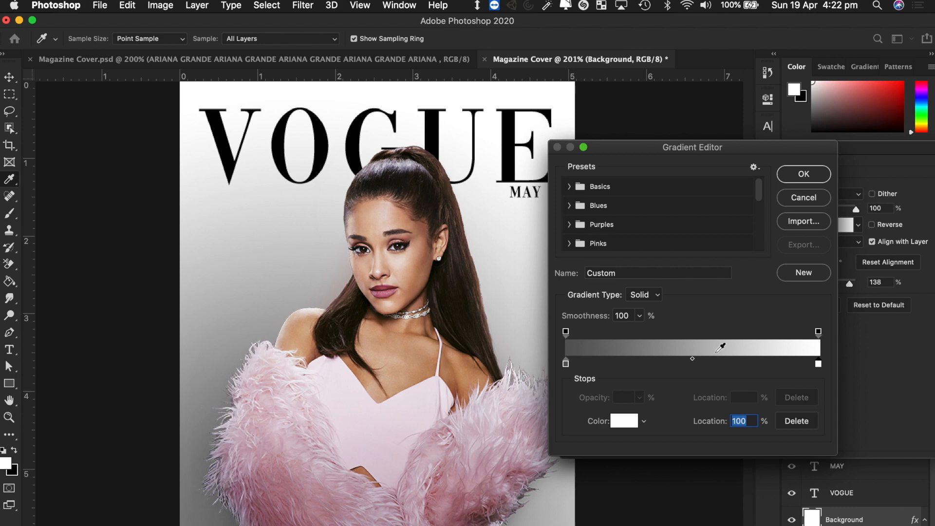
# - Add a mid-grey (756e6e) stop at 31% and accept the gradient
pyautogui.click(644, 363)
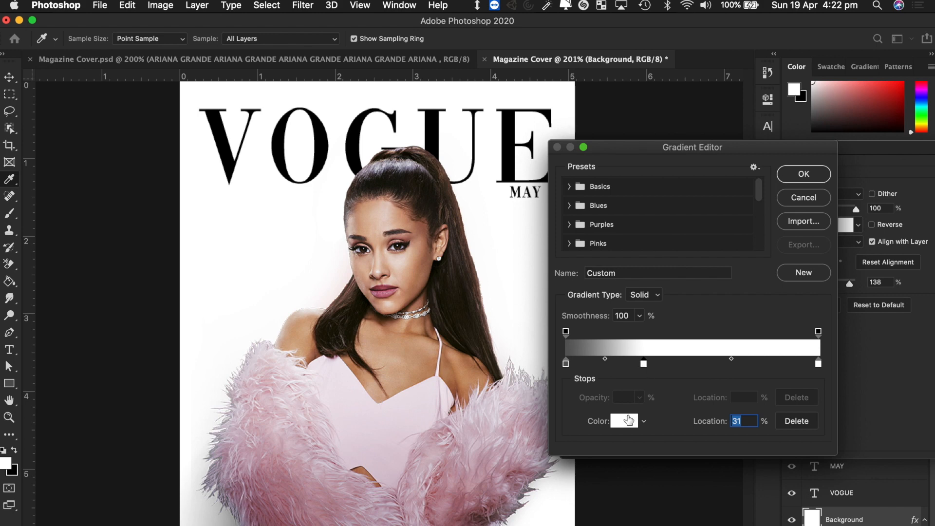
pyautogui.click(624, 420)
pyautogui.moveTo(606, 209); pyautogui.dragTo(570, 214)
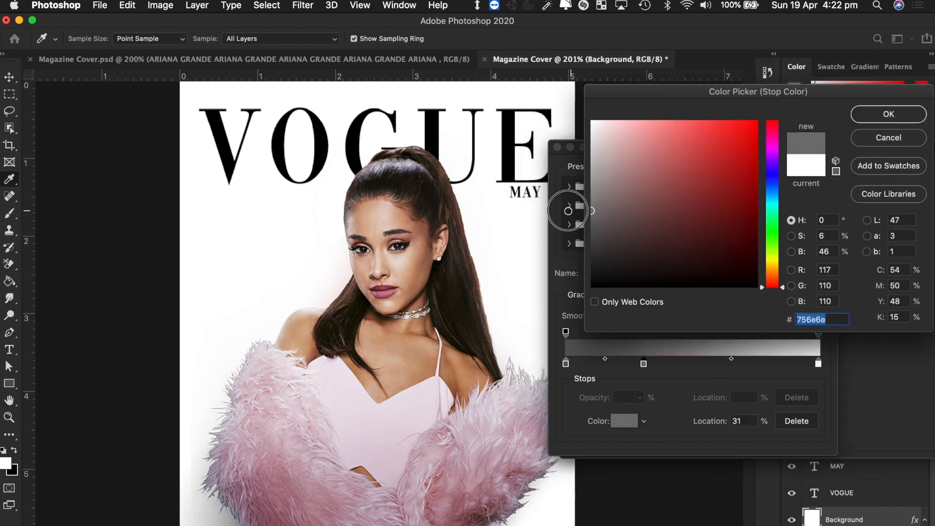
pyautogui.click(870, 116)
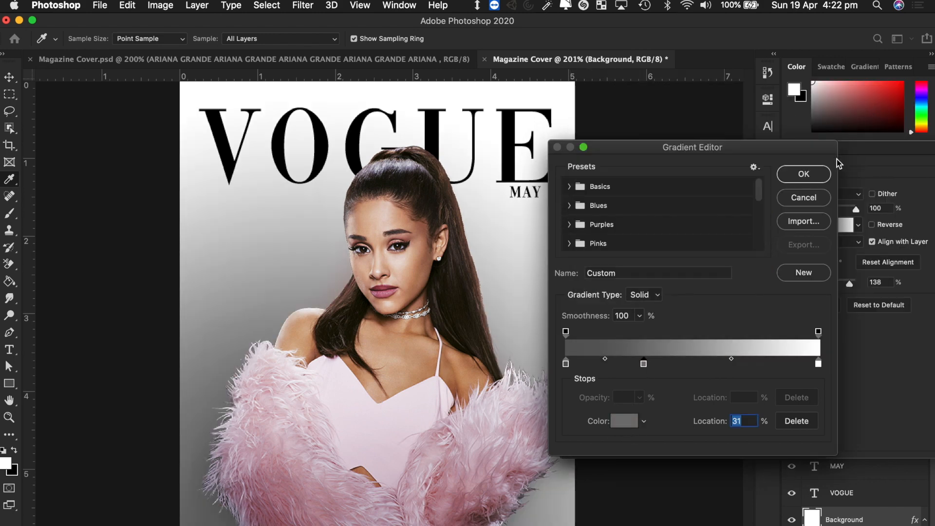
pyautogui.click(808, 175)
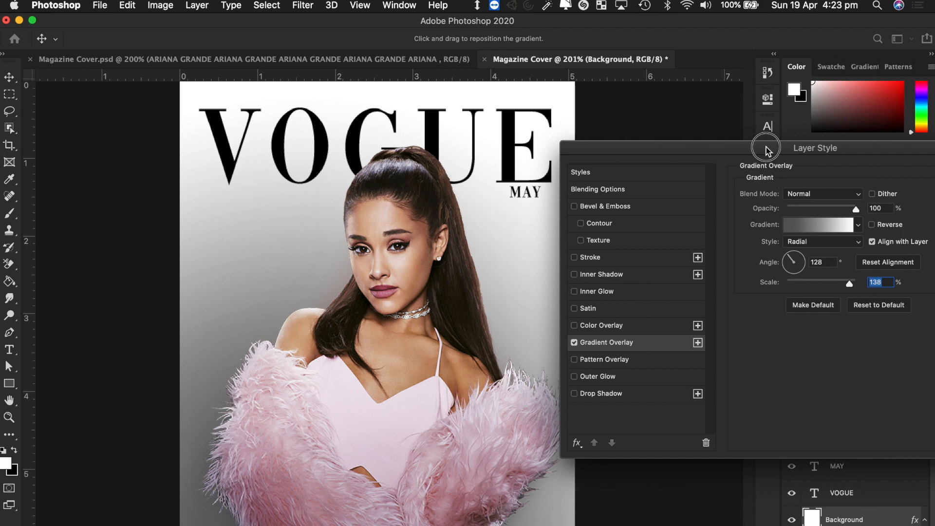
# - Apply the grey radial gradient overlay, then view Magazine Cover.psd and the Vogue cover image search
pyautogui.moveTo(767, 149); pyautogui.dragTo(610, 154)
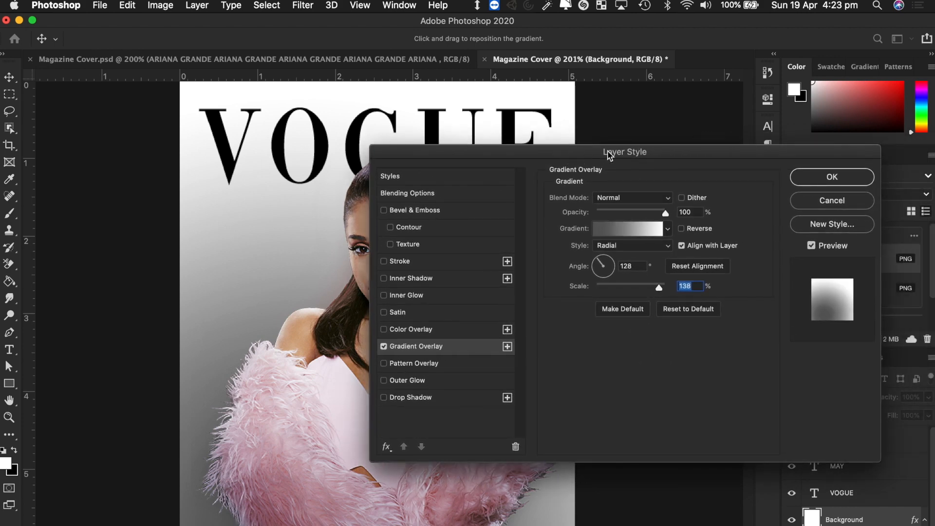
pyautogui.click(831, 176)
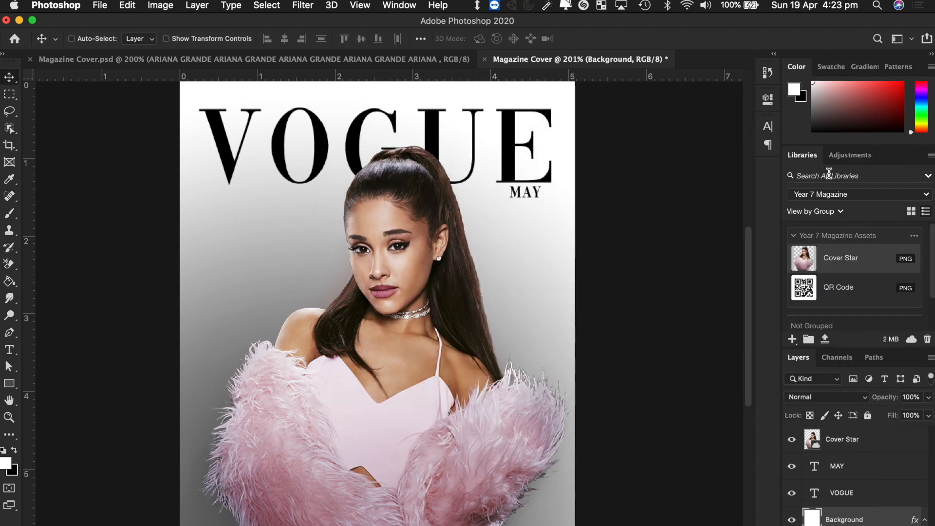
pyautogui.click(351, 59)
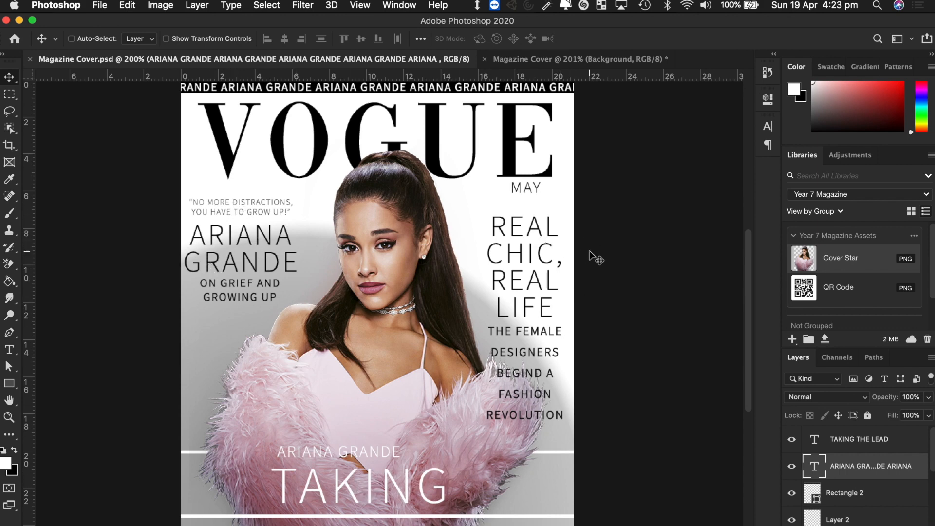
pyautogui.hotkey('ctrl', 'Right')
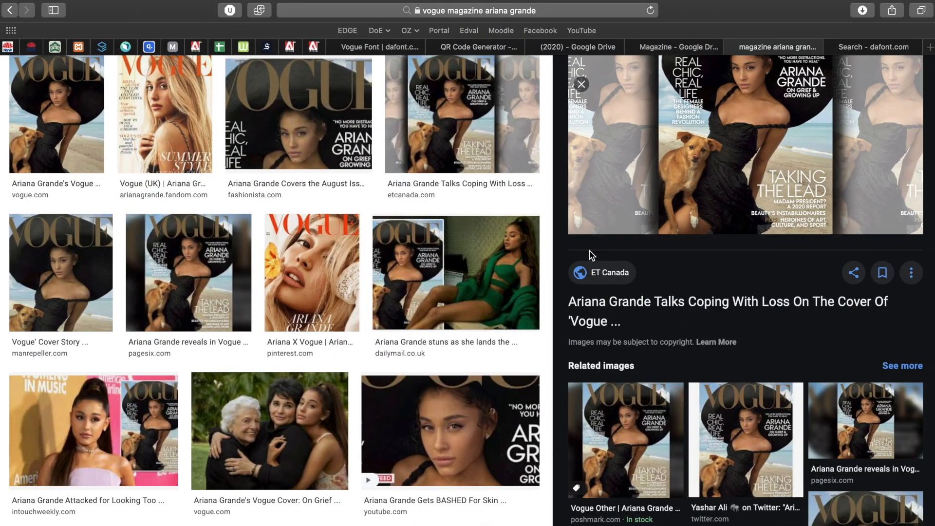
# - Scroll through the Vogue Ariana Grande cover image results for reference
pyautogui.scroll(3, 359, 188)
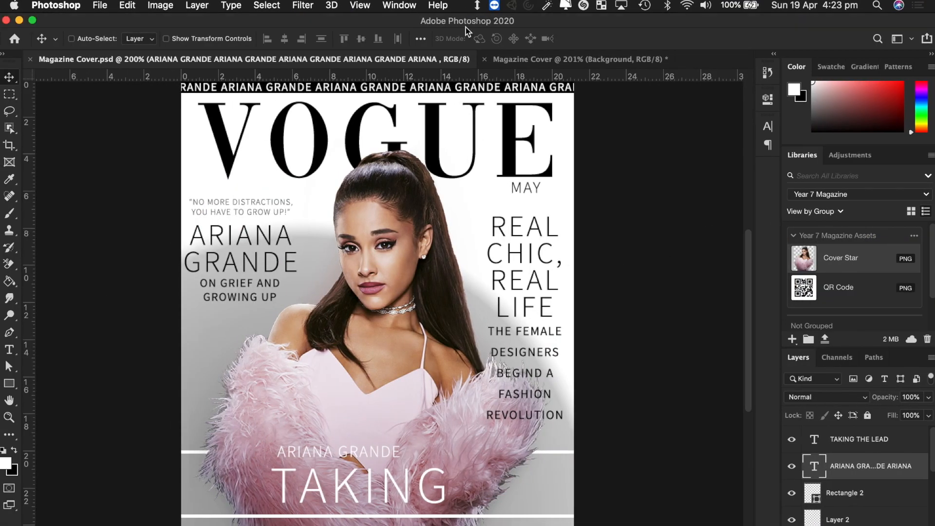
# - Add 'REAL CHIC, REAL LIFE' as a 15.01 pt paragraph headline on the cover's right side
pyautogui.click(549, 60)
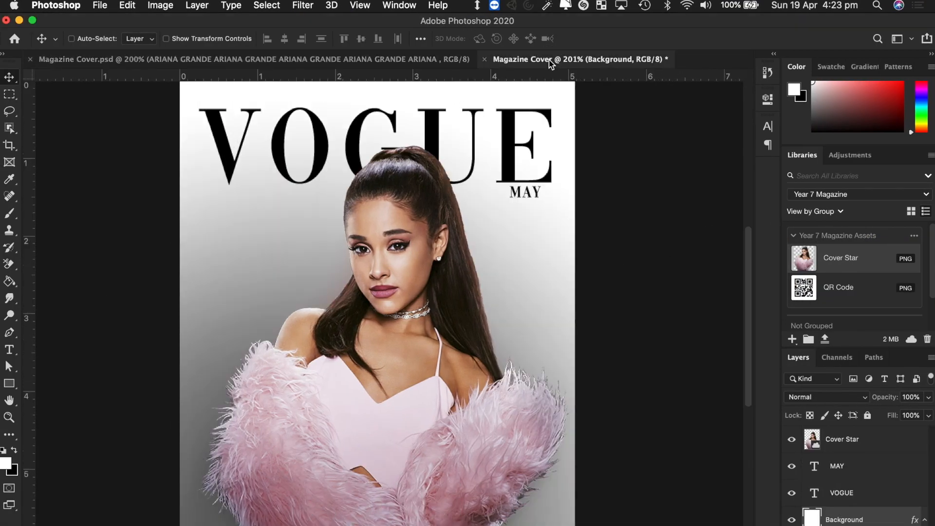
pyautogui.click(9, 350)
pyautogui.moveTo(201, 218); pyautogui.dragTo(396, 479)
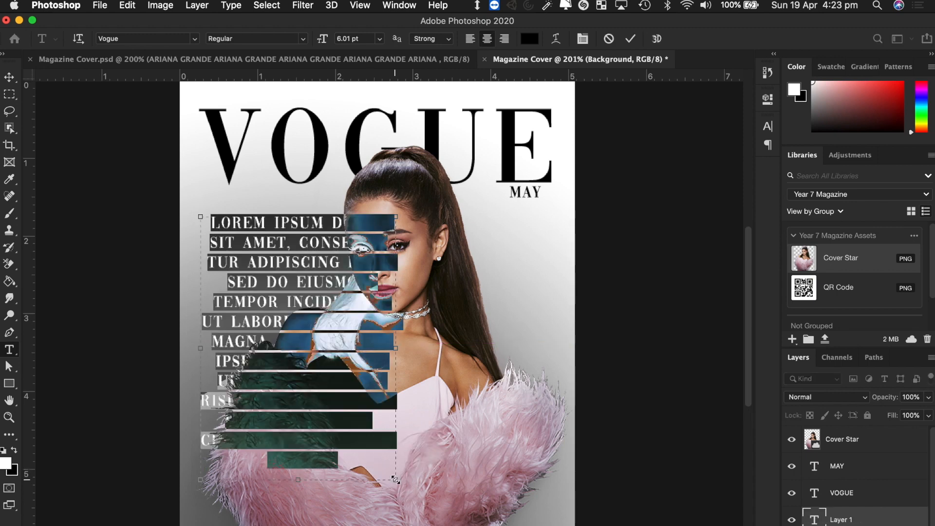
pyautogui.write('REAL CH')
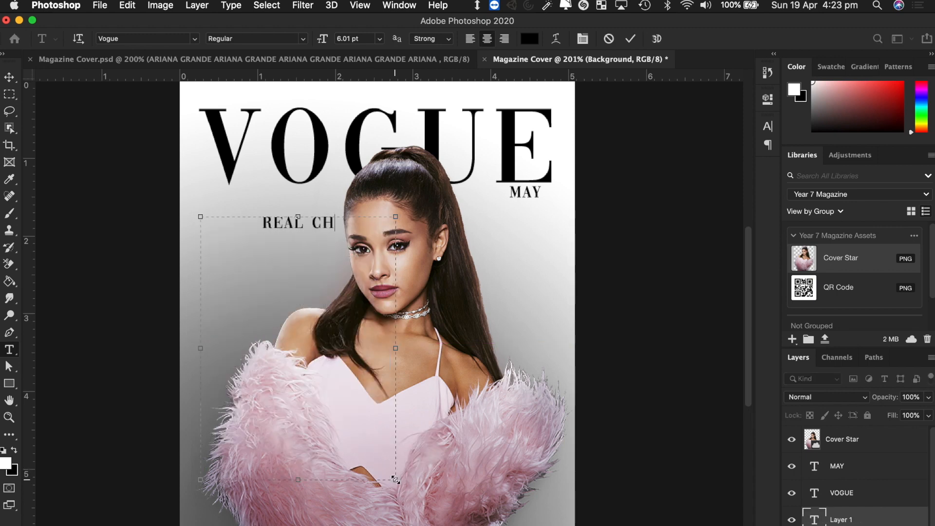
pyautogui.write('IC,')
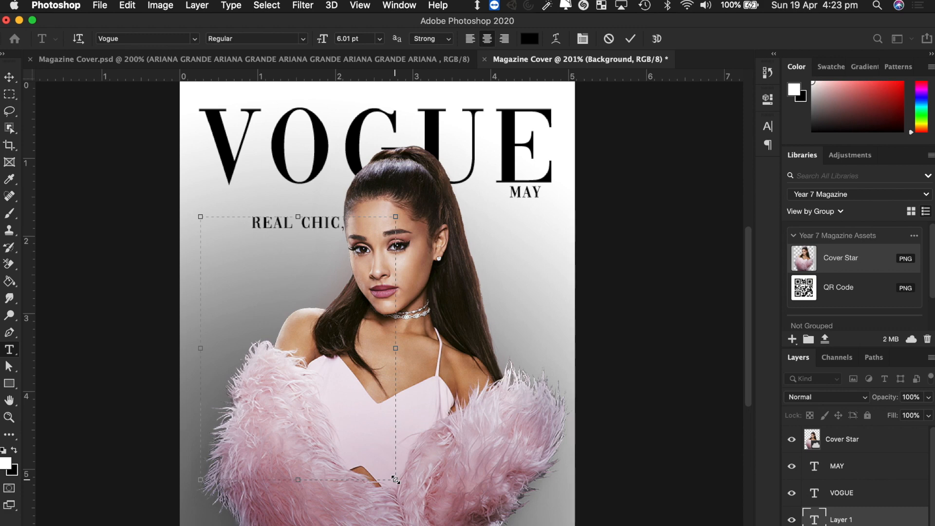
pyautogui.write(' REAL')
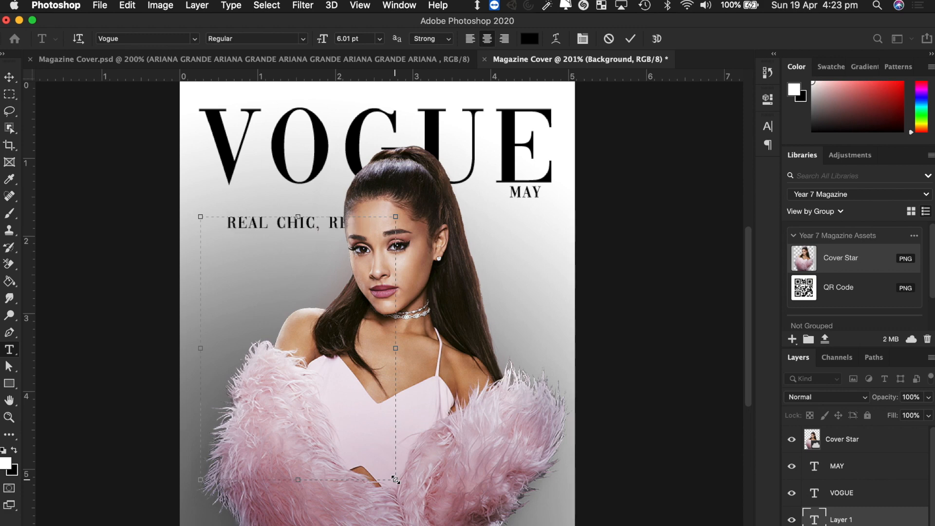
pyautogui.write(' LIFE')
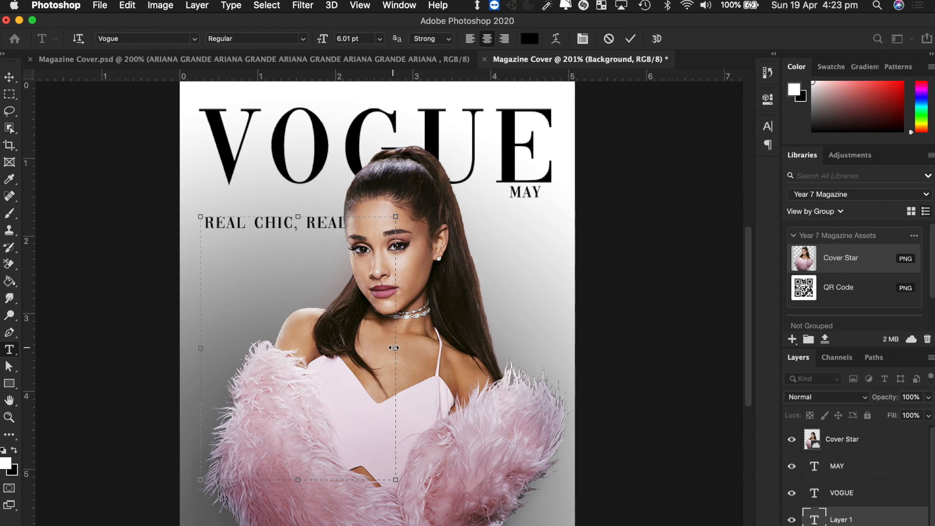
pyautogui.press('super+a')
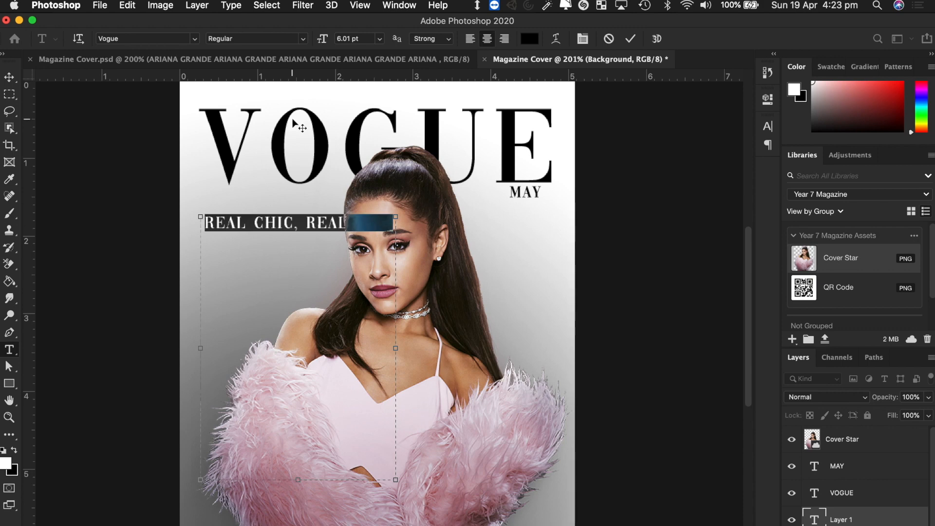
pyautogui.moveTo(322, 43)
pyautogui.mouseDown()
pyautogui.moveTo(338, 42)
pyautogui.moveTo(329, 43)
pyautogui.mouseUp()
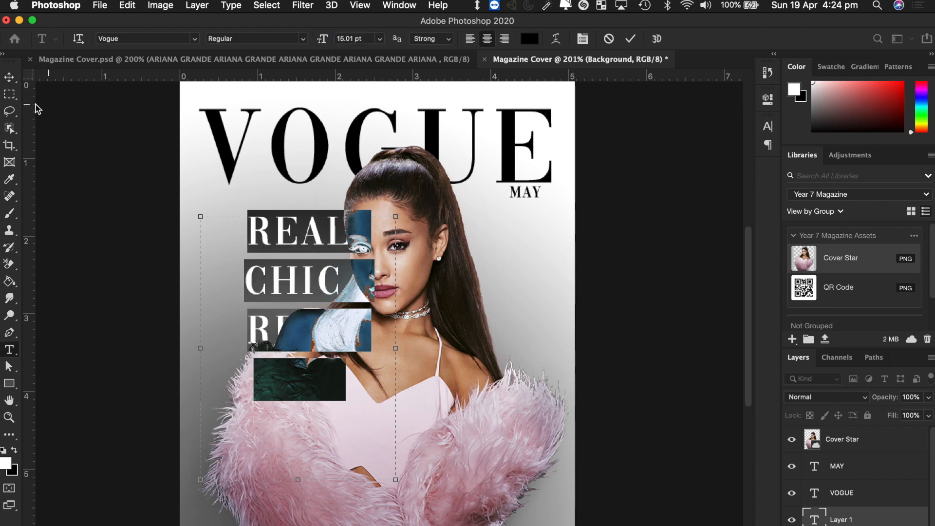
pyautogui.click(11, 83)
pyautogui.moveTo(322, 281); pyautogui.dragTo(531, 289)
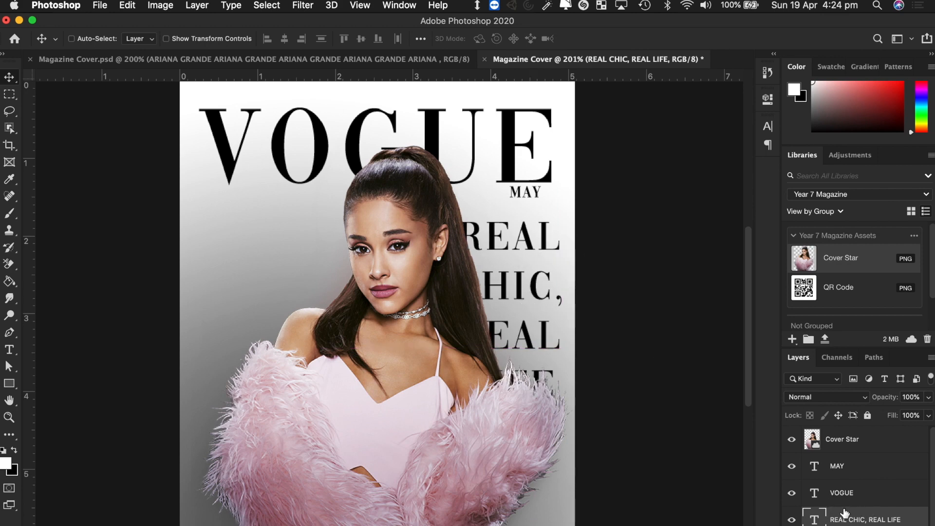
# - Move the headline layer above the model photo and nudge it into place beside her
pyautogui.moveTo(870, 521); pyautogui.dragTo(872, 436)
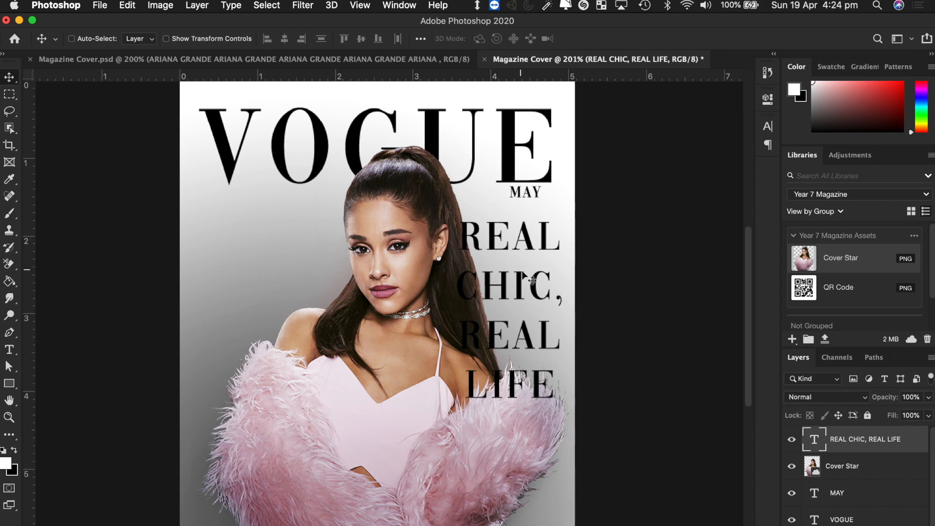
pyautogui.moveTo(521, 291)
pyautogui.mouseDown()
pyautogui.moveTo(458, 330)
pyautogui.moveTo(256, 290)
pyautogui.moveTo(527, 295)
pyautogui.mouseUp()
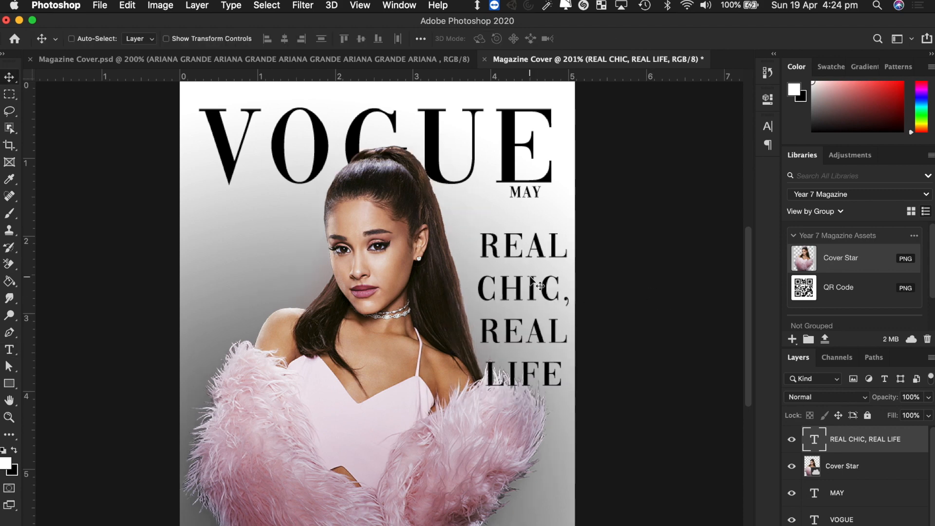
pyautogui.press('Left')
pyautogui.press('Left')
pyautogui.press('Left')
pyautogui.press('Left')
pyautogui.press('Up')
pyautogui.press('Up')
pyautogui.press('Up')
pyautogui.press('Up')
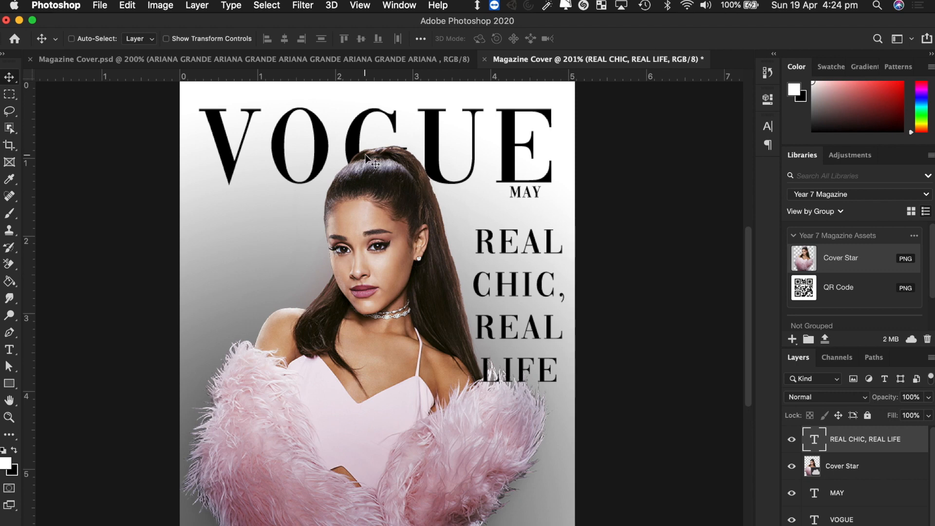
# - Change the headline's font to Source Sans Variable Light
pyautogui.press('t')
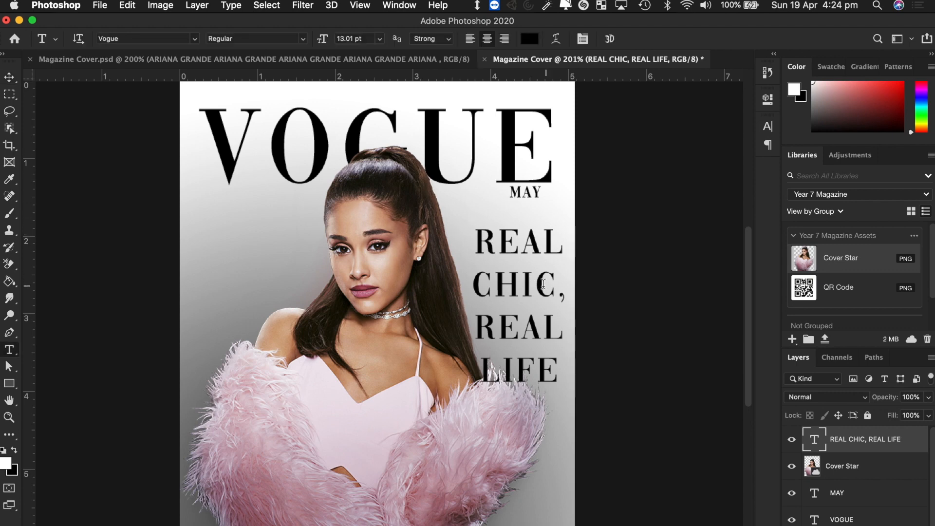
pyautogui.click(544, 284)
pyautogui.press('super+a')
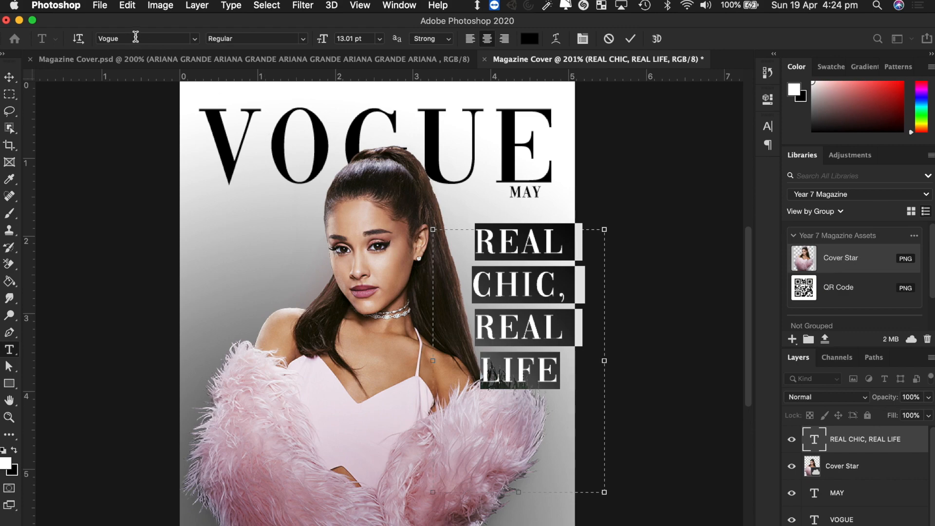
pyautogui.click(135, 39)
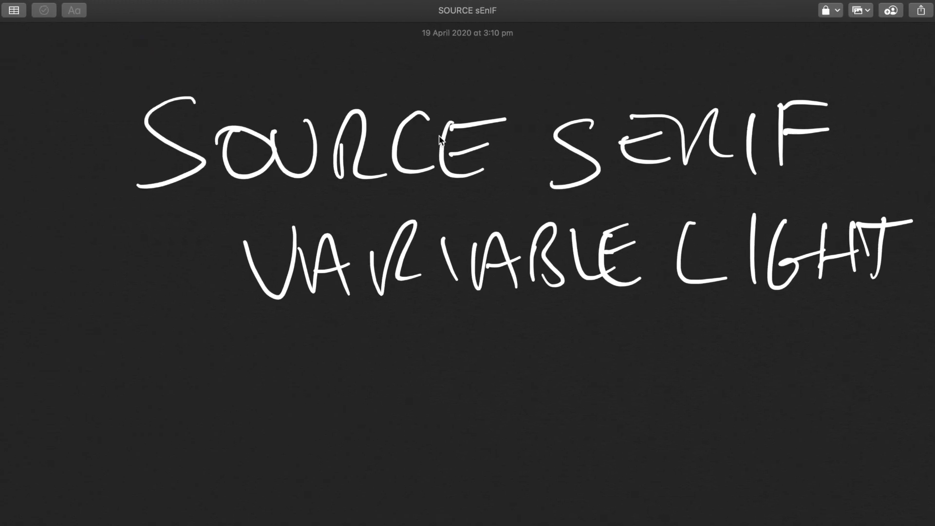
pyautogui.hotkey('ctrl', 'Right')
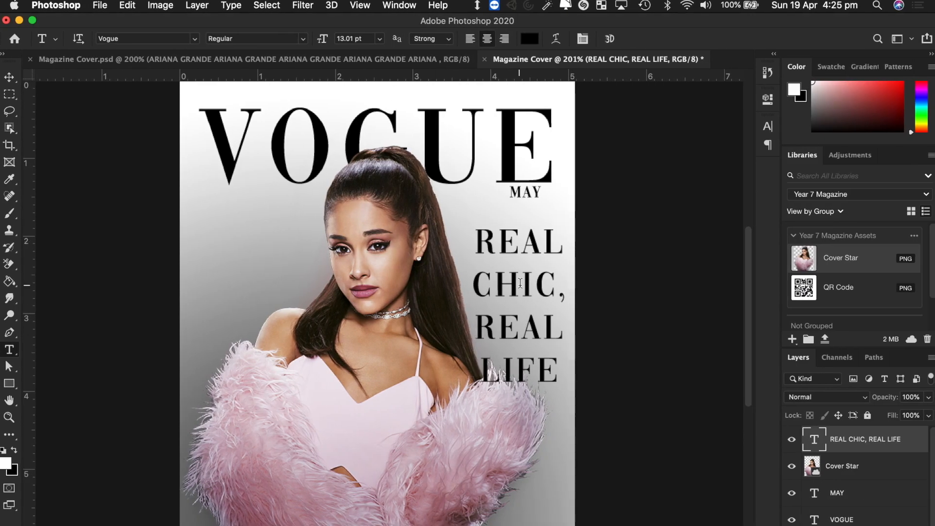
pyautogui.click(521, 284)
pyautogui.press('super+a')
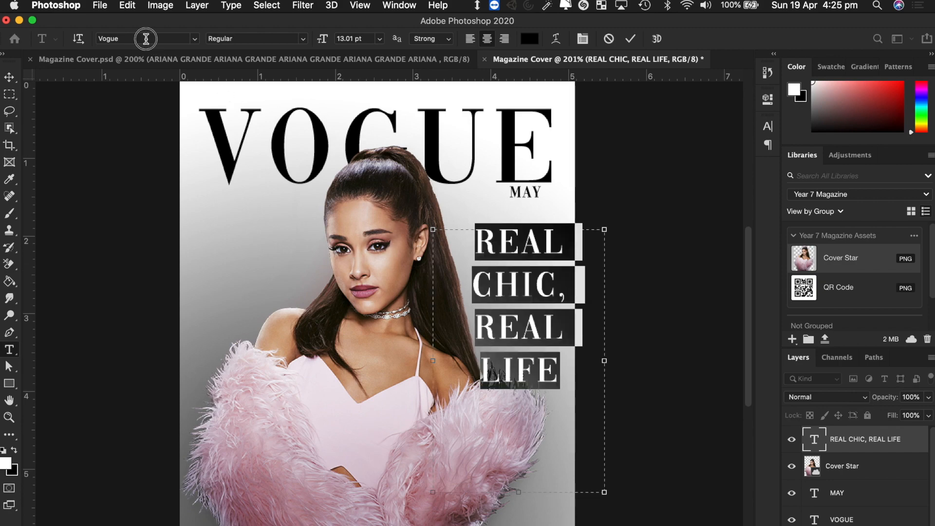
pyautogui.click(144, 39)
pyautogui.write('SOURCE')
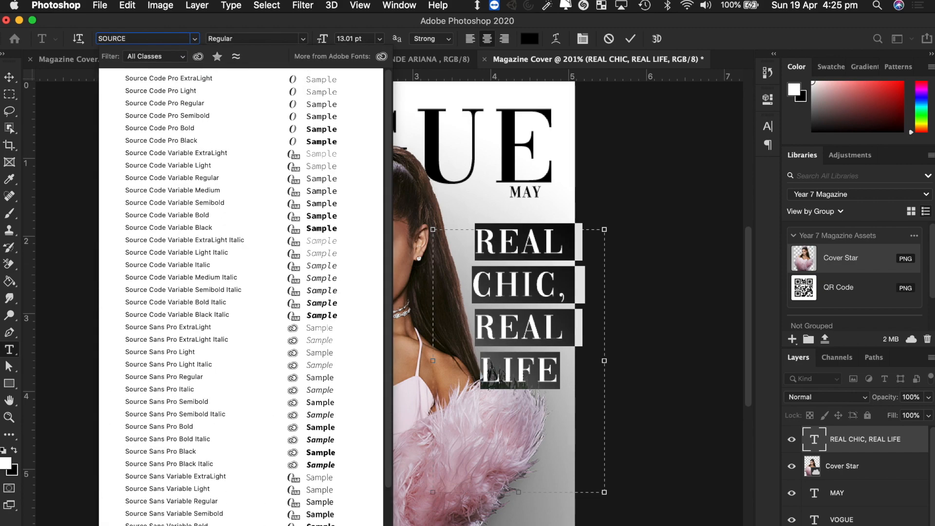
pyautogui.write(' SAN')
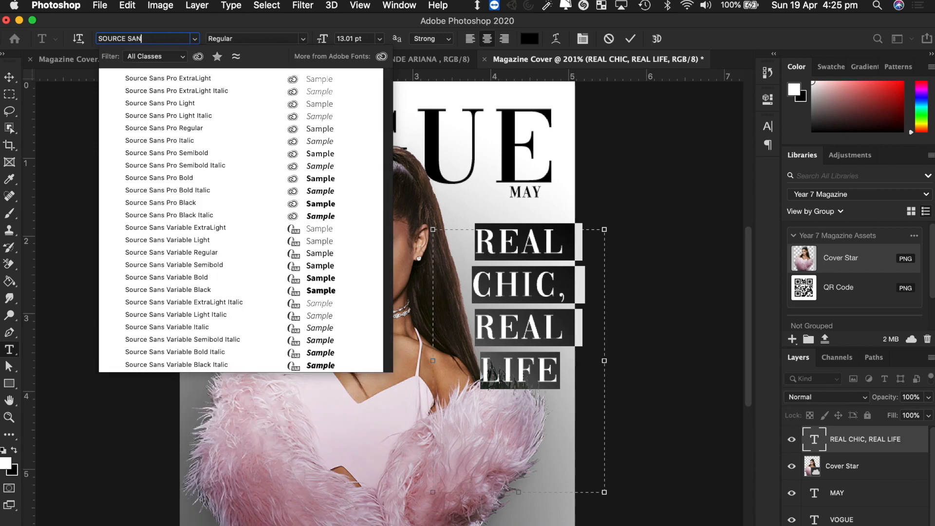
pyautogui.write('S V')
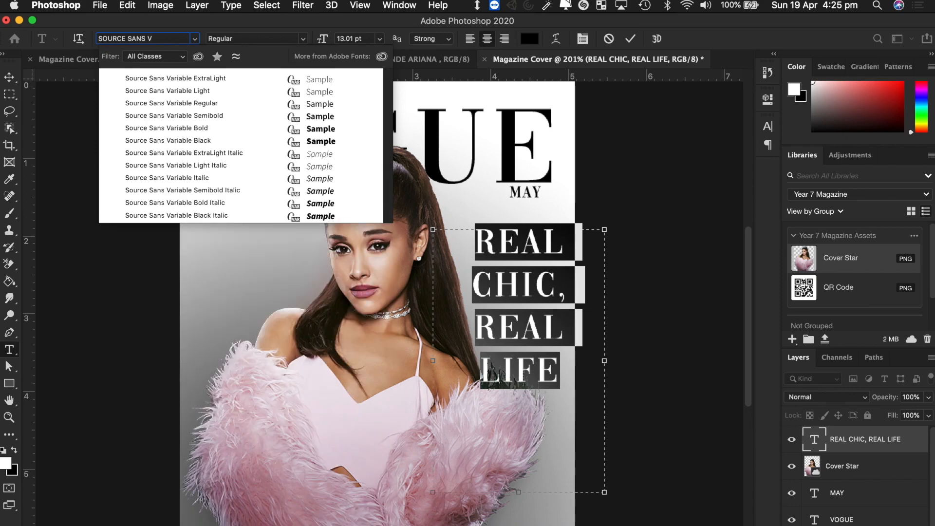
pyautogui.click(177, 90)
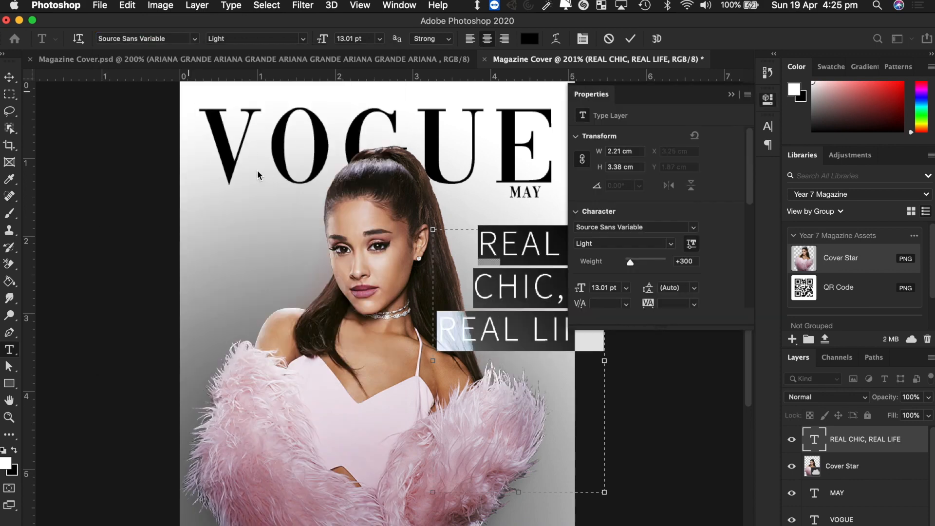
# - Narrow the headline's text box so it stacks in four lines, then commit
pyautogui.click(731, 94)
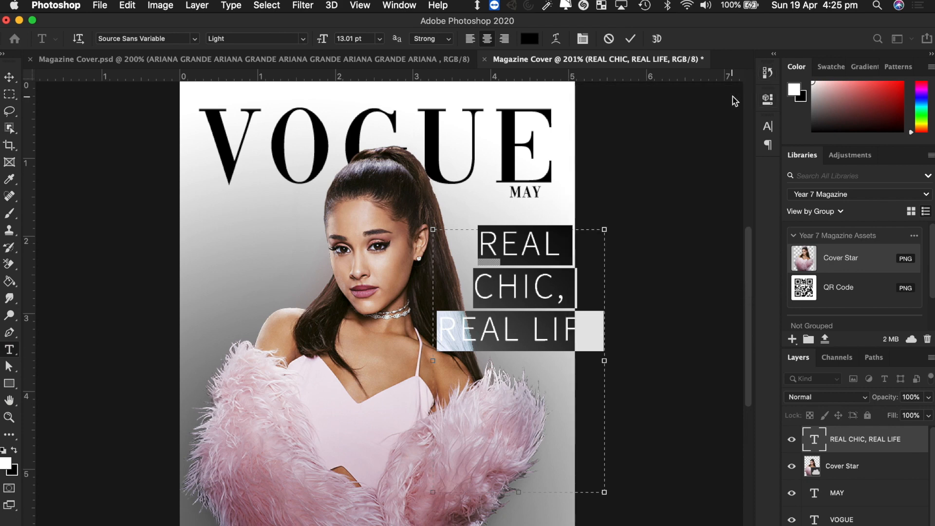
pyautogui.moveTo(604, 361); pyautogui.dragTo(569, 363)
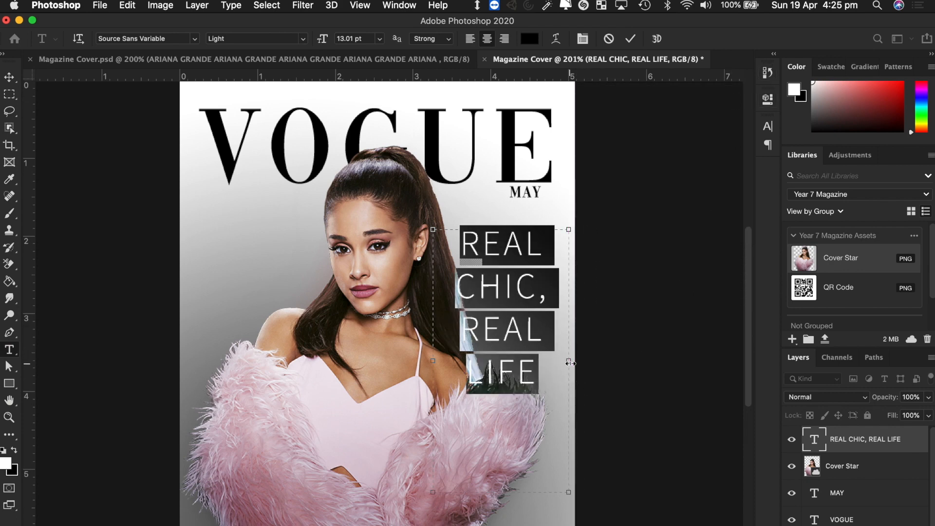
pyautogui.click(9, 77)
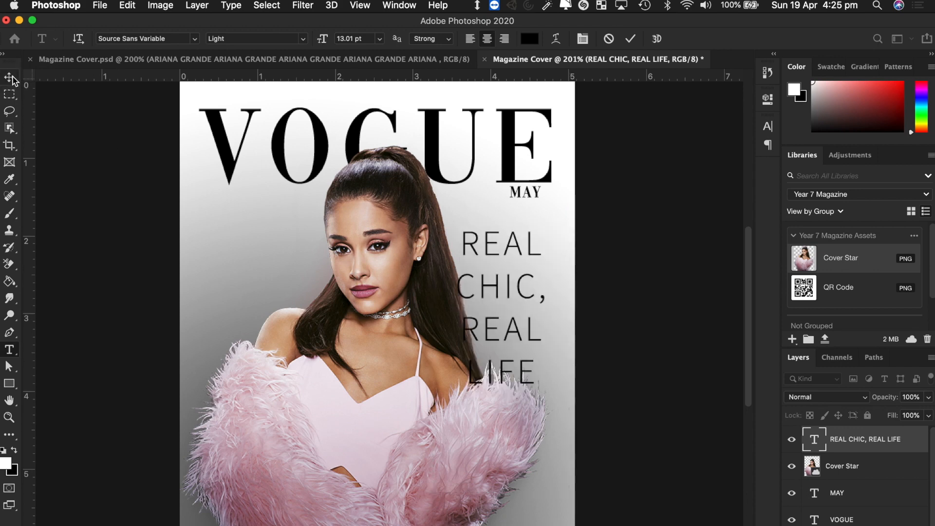
# - Move the headline to the page's left side and shift the Cover Star photo right
pyautogui.moveTo(515, 293); pyautogui.dragTo(148, 295)
pyautogui.moveTo(369, 400)
pyautogui.mouseDown()
pyautogui.moveTo(386, 402)
pyautogui.moveTo(365, 403)
pyautogui.mouseUp()
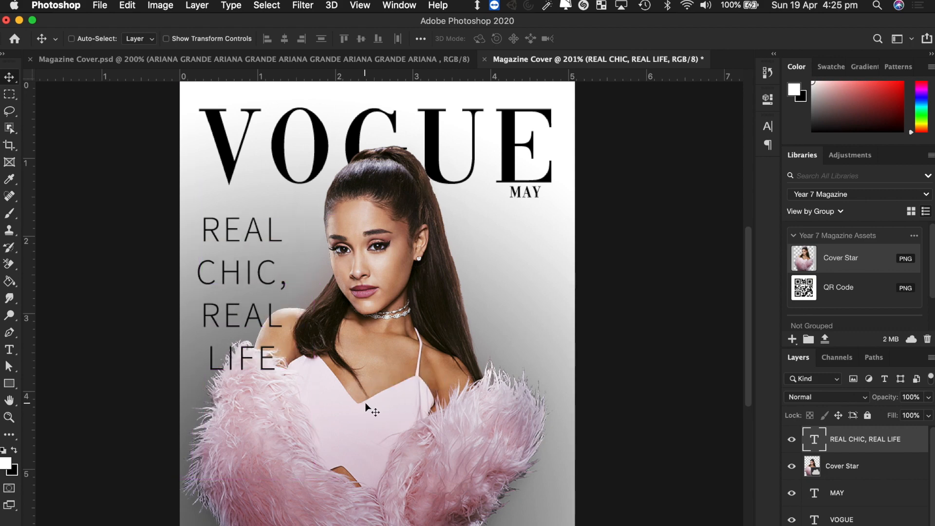
pyautogui.keyDown('super'); pyautogui.click(388, 412); pyautogui.keyUp('super')
pyautogui.click(387, 412)
pyautogui.moveTo(443, 417); pyautogui.dragTo(461, 415)
# - Select all four headline lines and open the Character panel
pyautogui.doubleClick(251, 267)
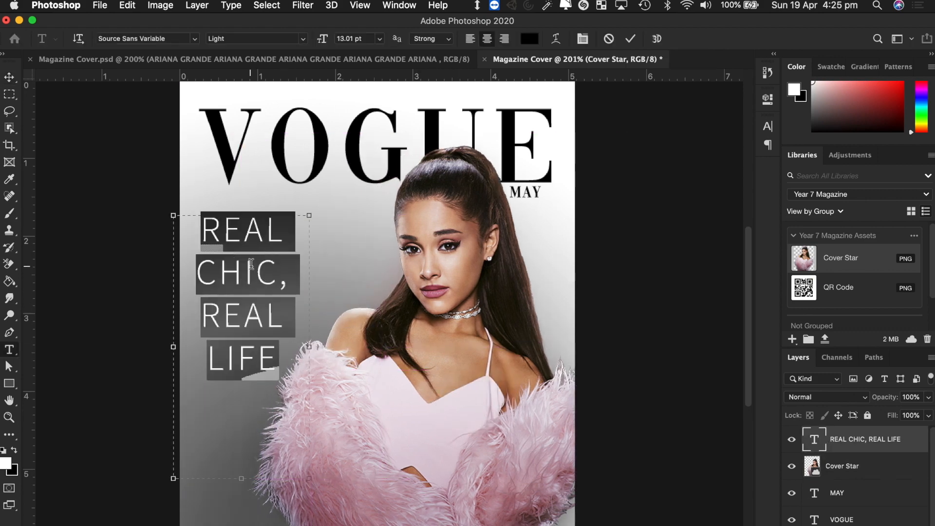
pyautogui.doubleClick(251, 264)
pyautogui.tripleClick(251, 264)
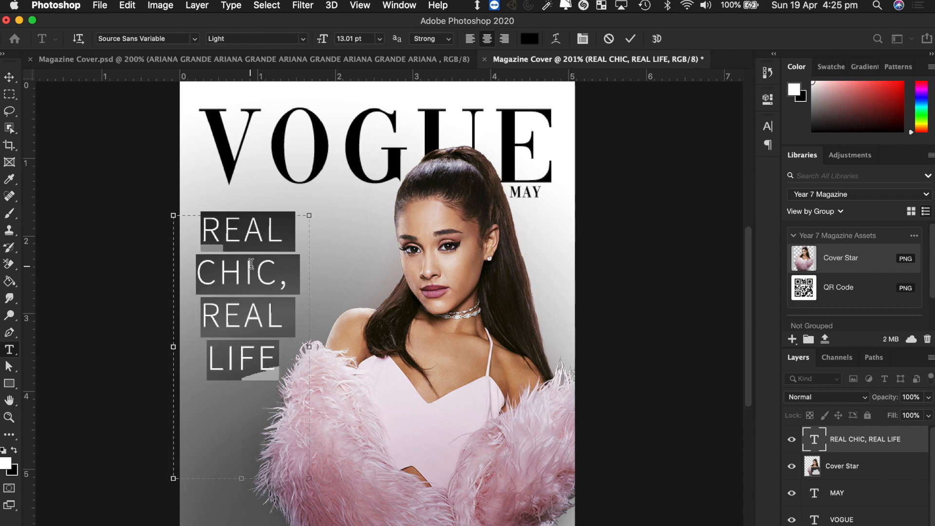
pyautogui.click(297, 356)
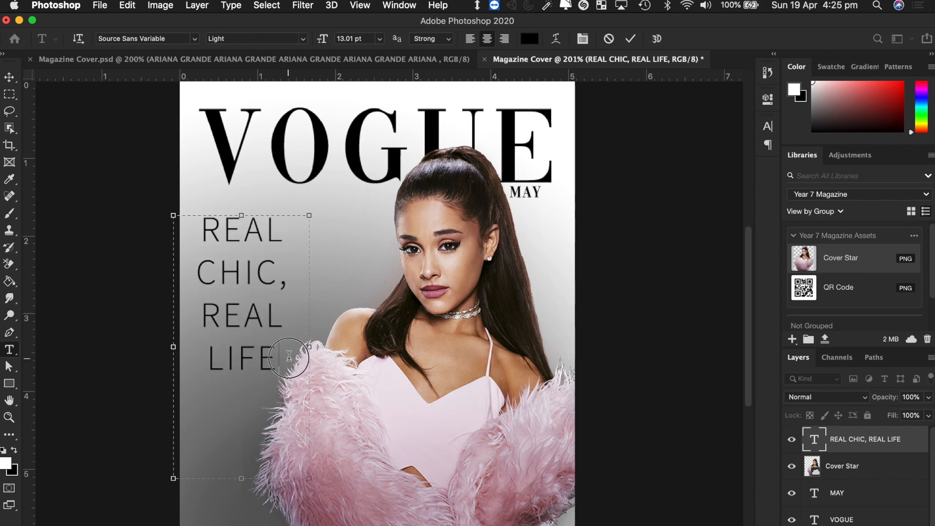
pyautogui.moveTo(293, 356); pyautogui.dragTo(174, 195)
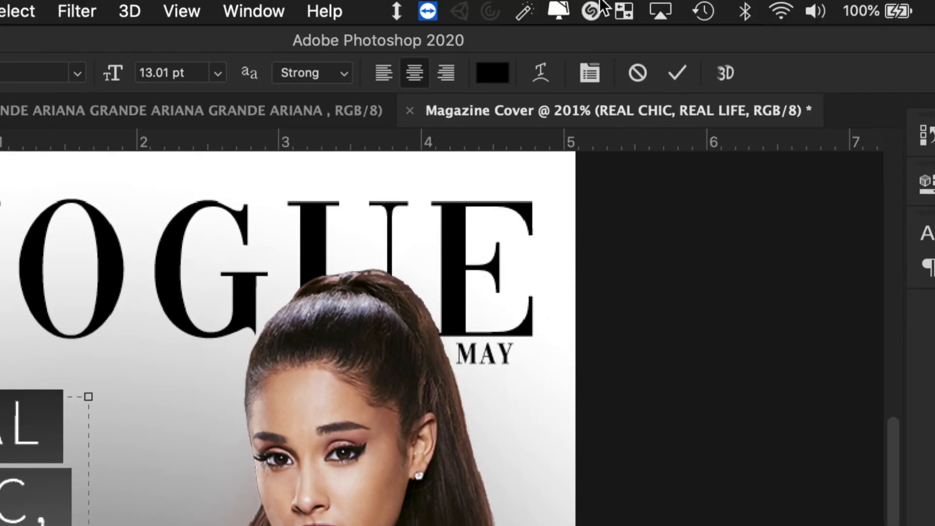
pyautogui.click(591, 72)
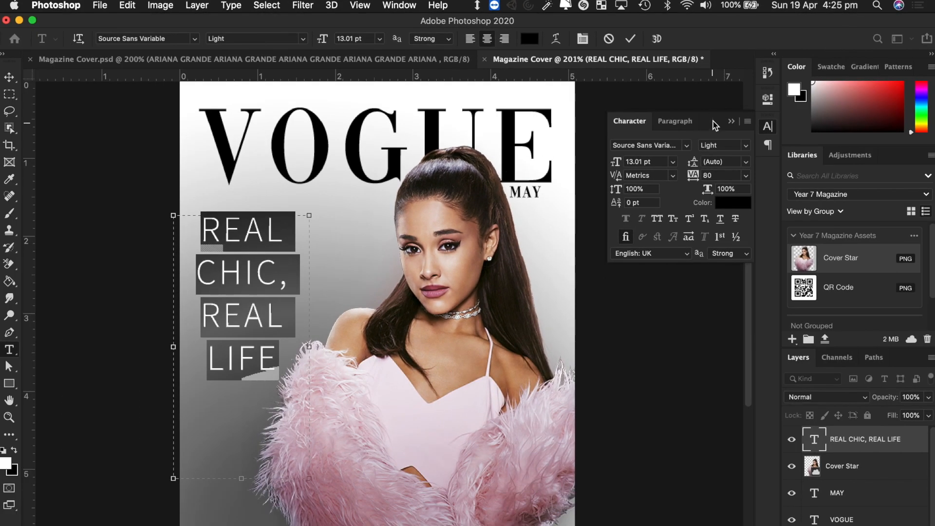
pyautogui.moveTo(715, 126); pyautogui.dragTo(445, 217)
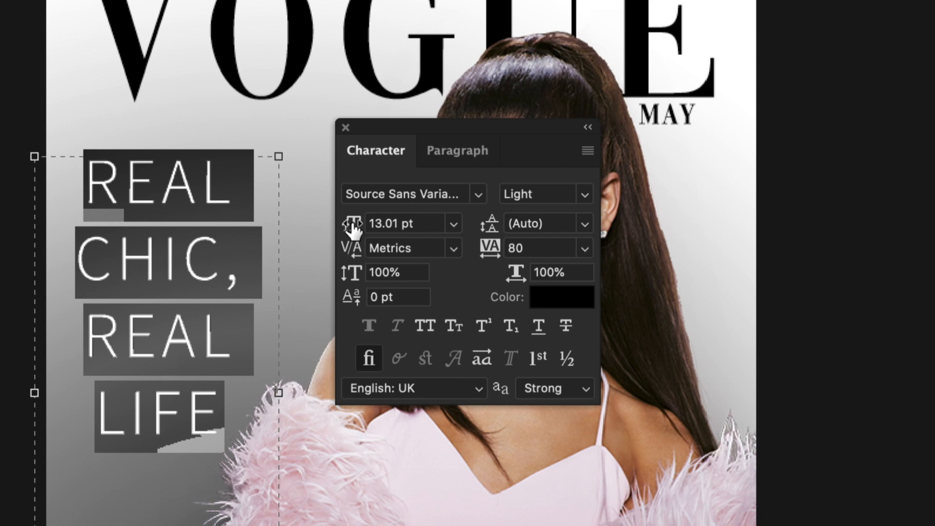
pyautogui.moveTo(352, 225); pyautogui.dragTo(352, 223)
pyautogui.moveTo(491, 228)
pyautogui.mouseDown()
pyautogui.moveTo(502, 232)
pyautogui.moveTo(490, 234)
pyautogui.mouseUp()
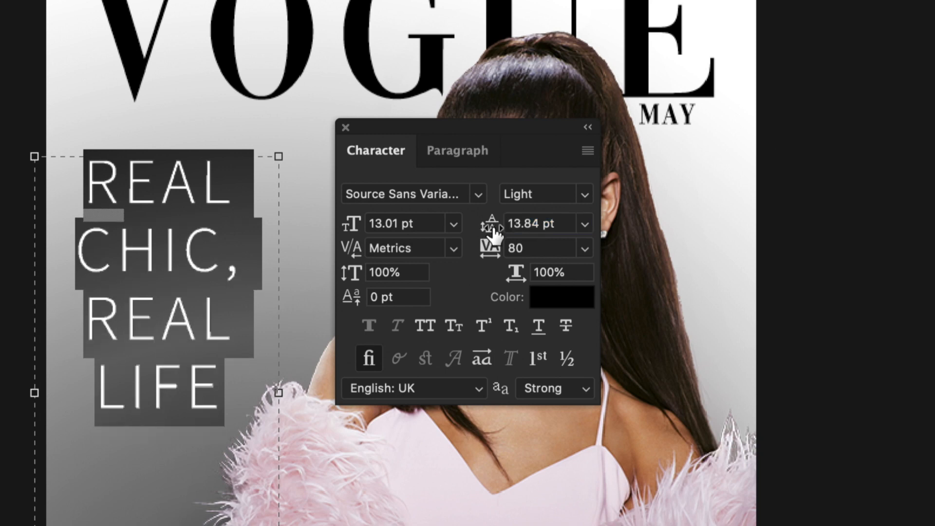
pyautogui.click(584, 225)
pyautogui.click(568, 244)
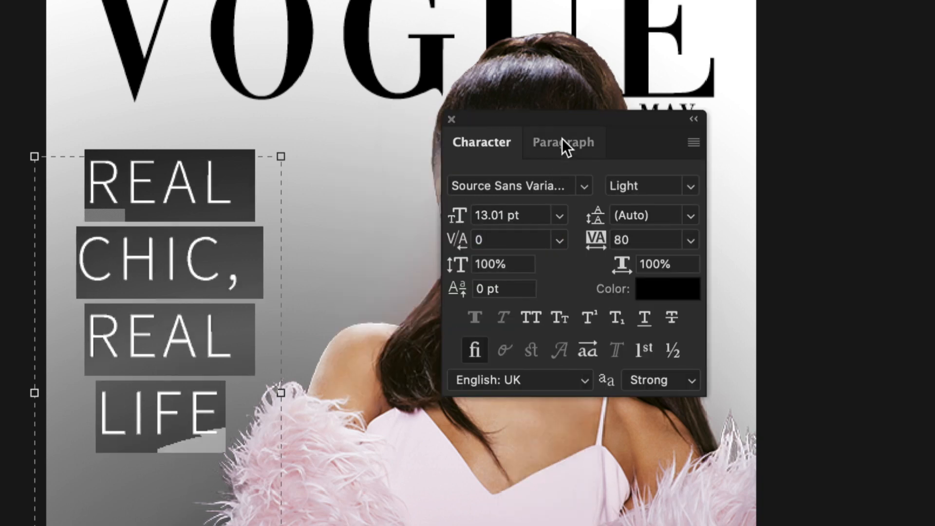
# - Set the headline's tracking to 0 and narrow its box back to four lines
pyautogui.moveTo(556, 121)
pyautogui.mouseDown()
pyautogui.moveTo(445, 161)
pyautogui.moveTo(568, 124)
pyautogui.mouseUp()
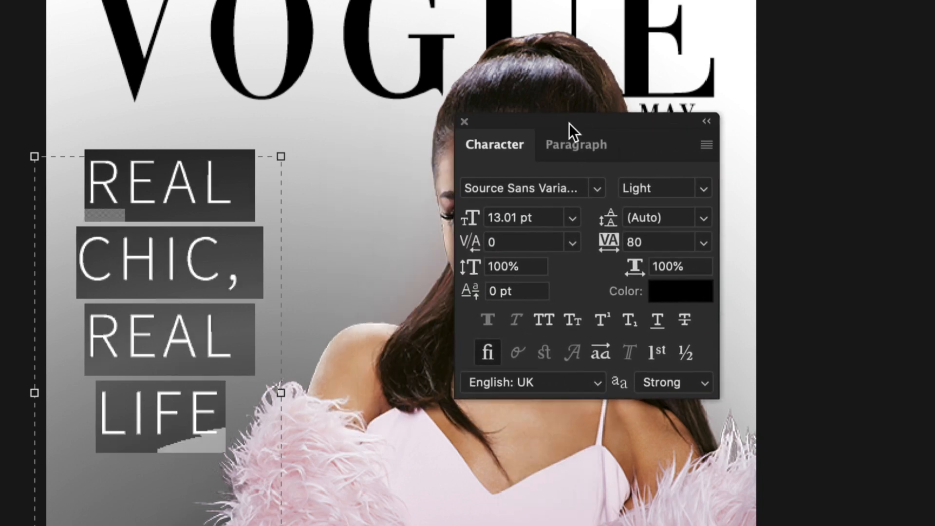
pyautogui.moveTo(280, 391); pyautogui.dragTo(477, 377)
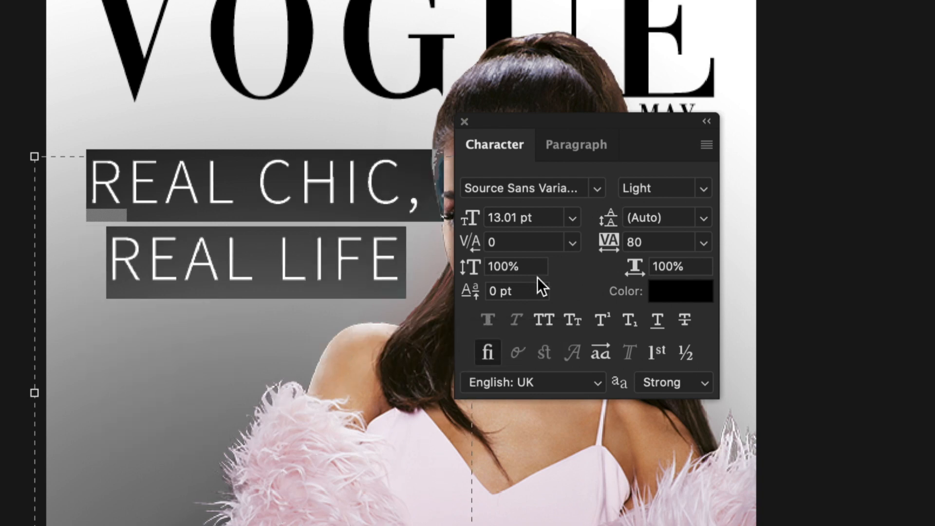
pyautogui.moveTo(602, 250); pyautogui.dragTo(651, 246)
pyautogui.click(703, 242)
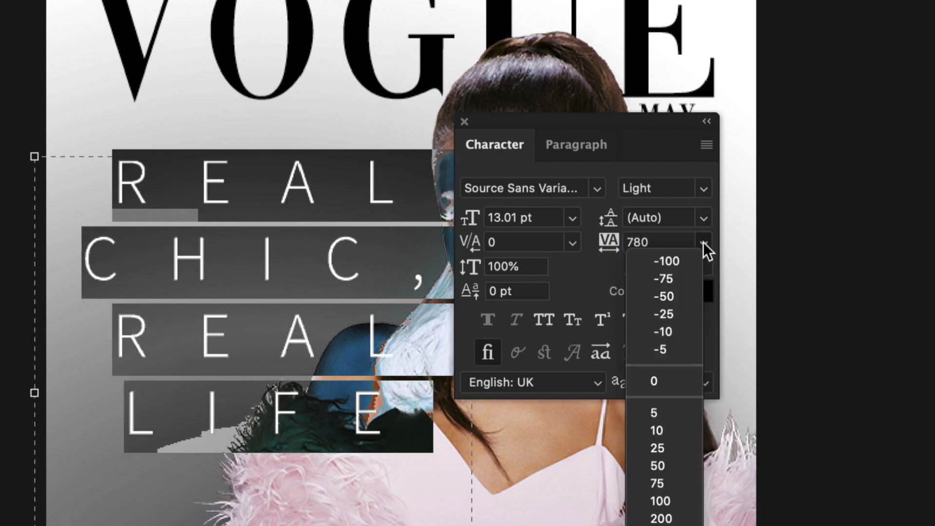
pyautogui.click(666, 379)
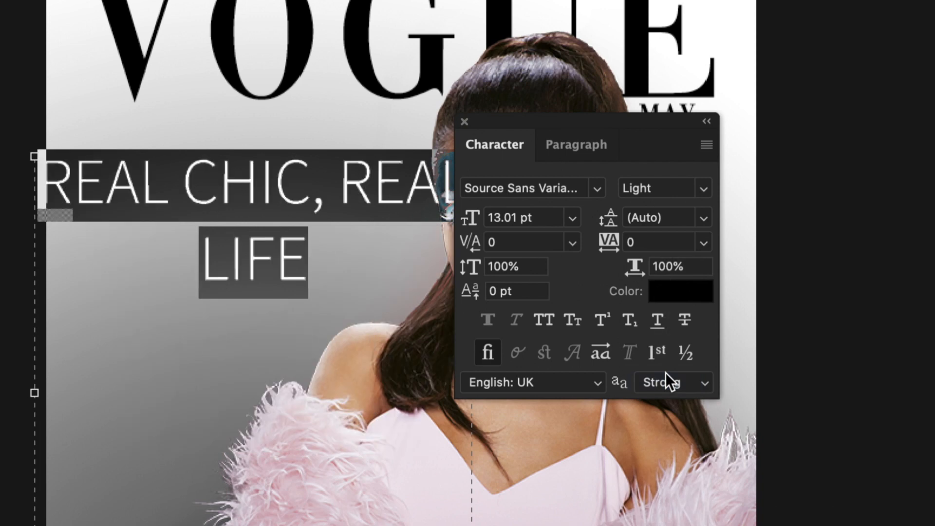
pyautogui.moveTo(480, 420); pyautogui.dragTo(233, 393)
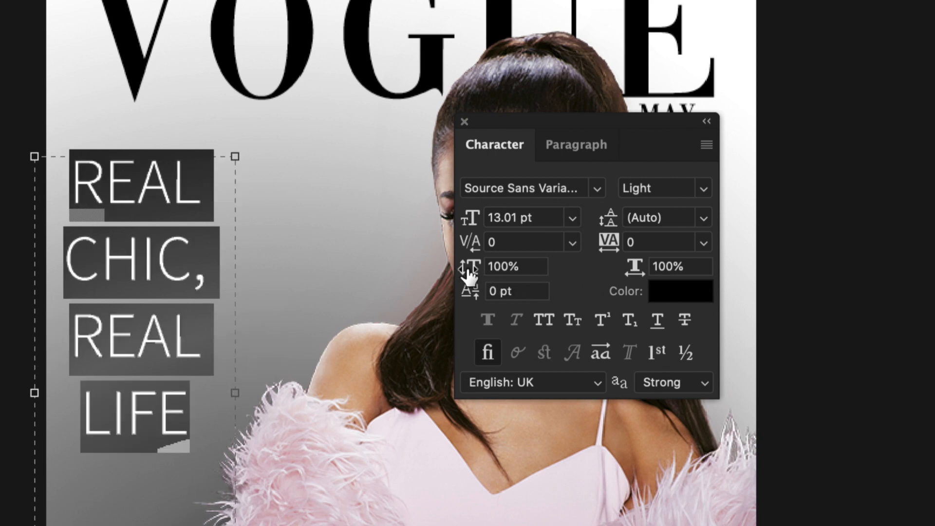
# - Try stretching the letters, restore vertical and horizontal scale to 100%, and close the panel
pyautogui.moveTo(470, 275); pyautogui.dragTo(539, 268)
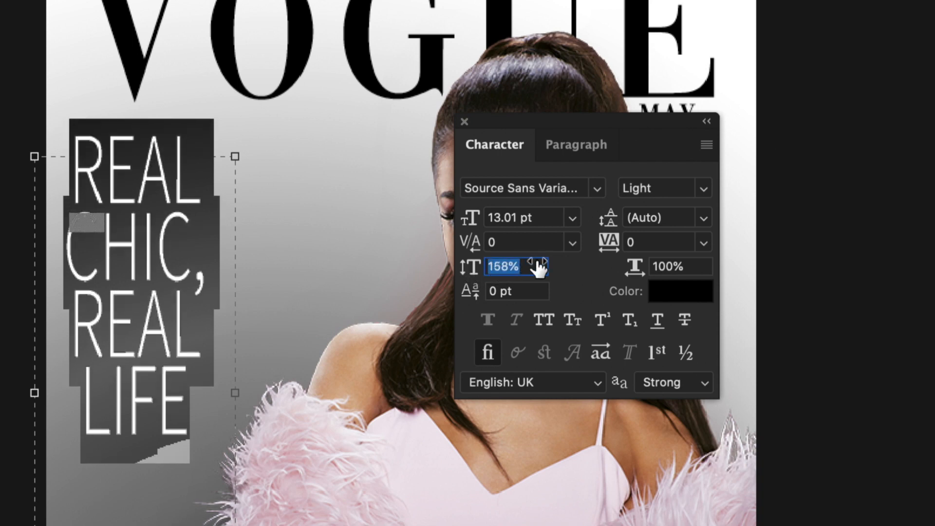
pyautogui.click(529, 267)
pyautogui.write('100')
pyautogui.press('Return')
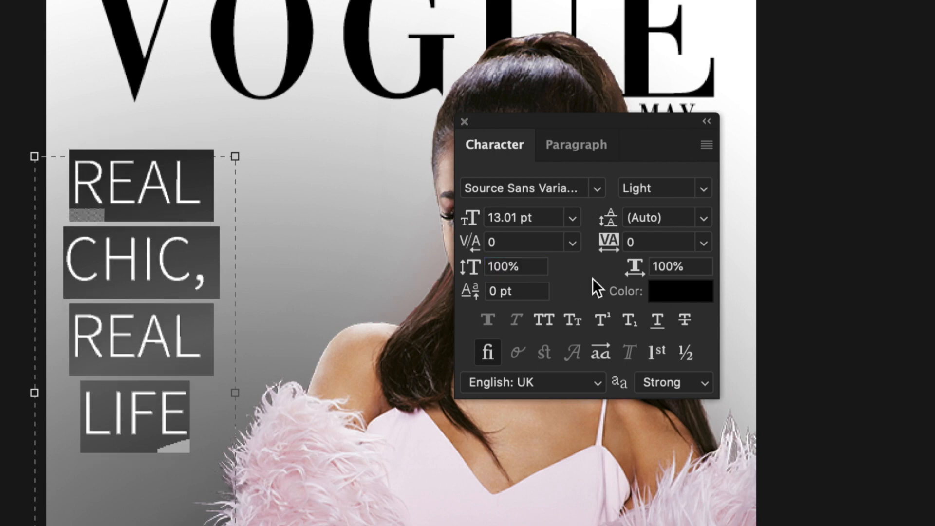
pyautogui.moveTo(651, 266); pyautogui.dragTo(696, 266)
pyautogui.press('Return')
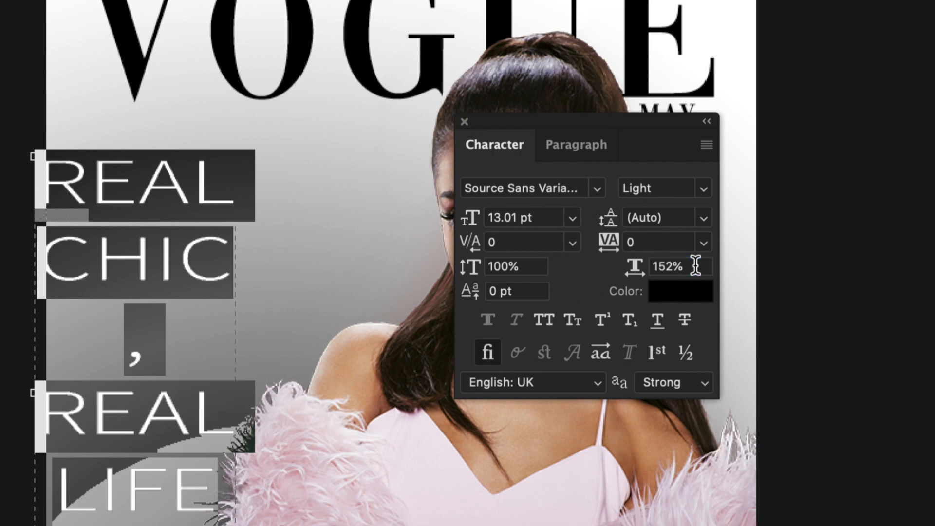
pyautogui.press('super+z')
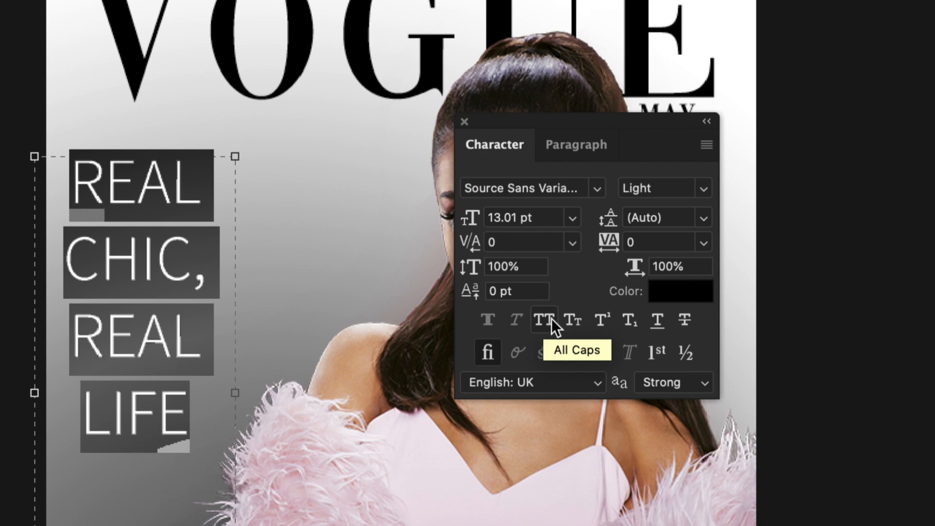
pyautogui.click(657, 320)
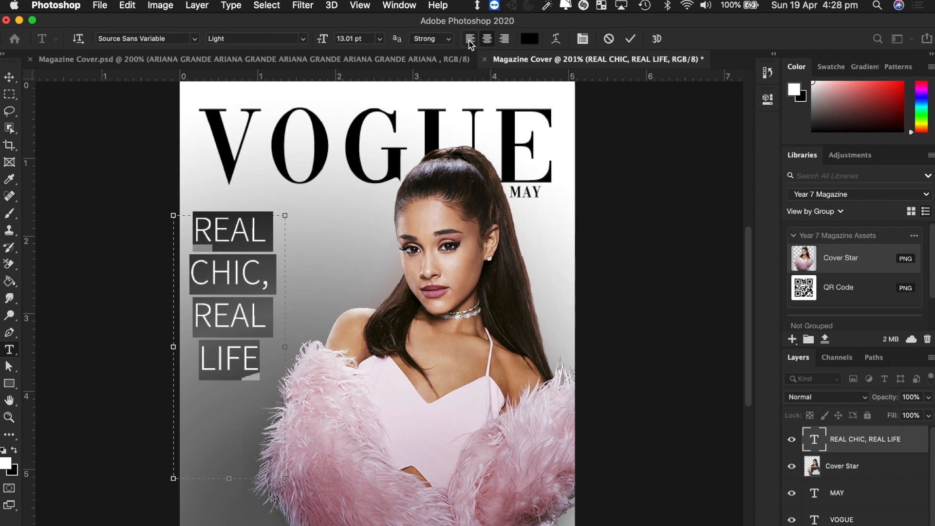
# - Left-align the REAL CHIC, REAL LIFE headline and move it back onto the page's left side
pyautogui.click(470, 41)
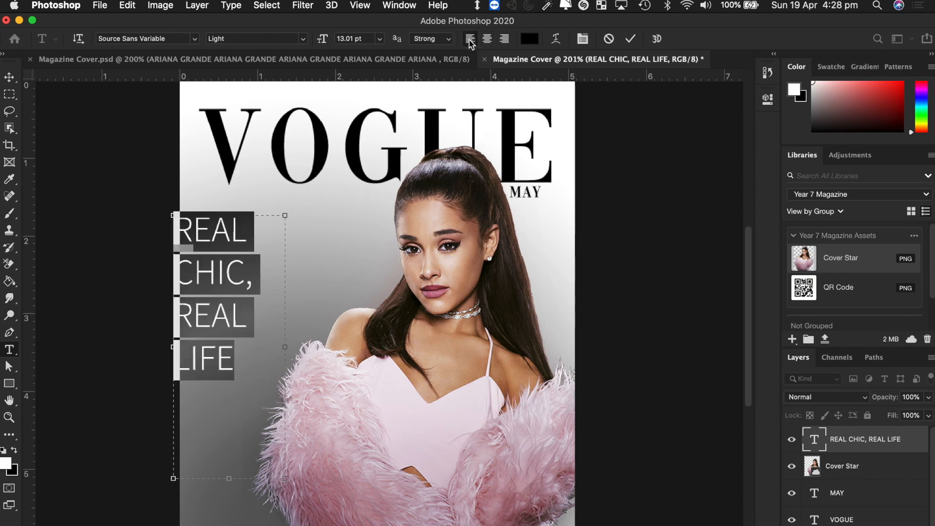
pyautogui.click(9, 77)
pyautogui.click(216, 268)
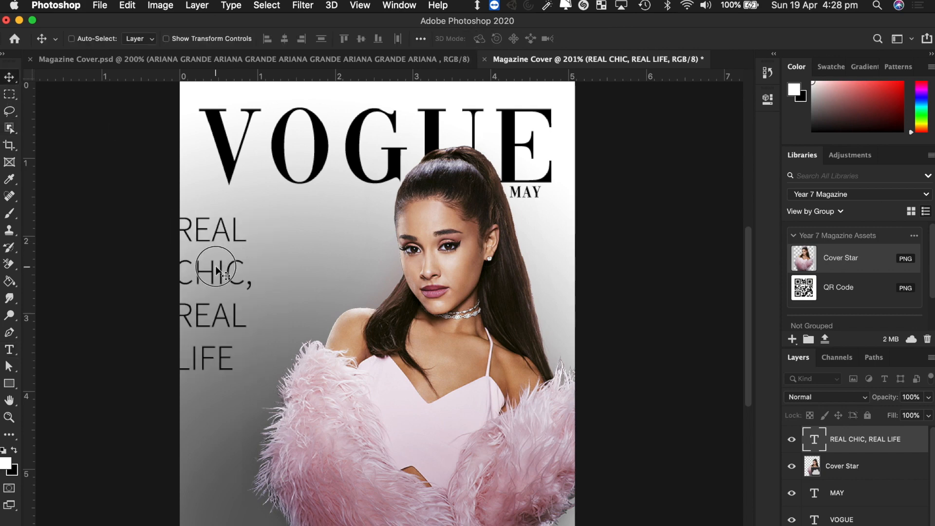
pyautogui.moveTo(217, 270); pyautogui.dragTo(204, 235)
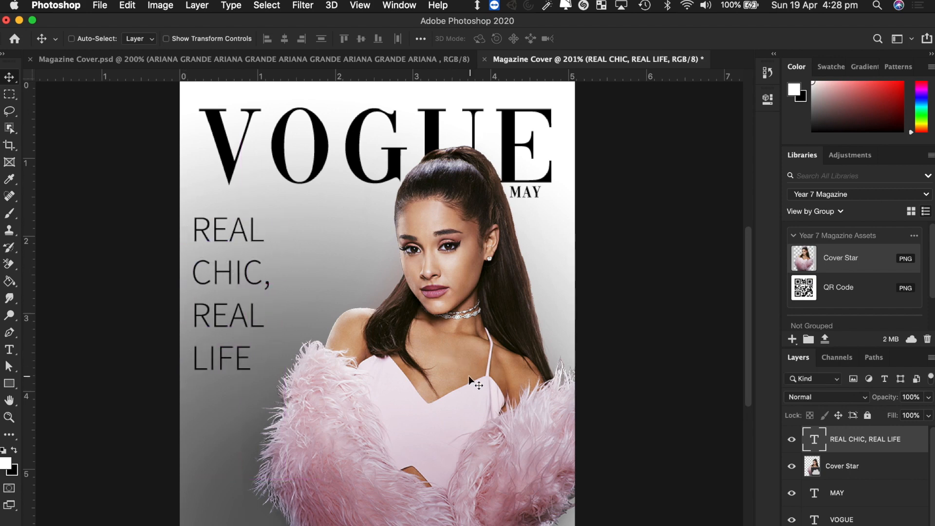
# - Shift the Cover Star photo left and reopen the headline for editing
pyautogui.keyDown('super'); pyautogui.click(443, 367); pyautogui.keyUp('super')
pyautogui.moveTo(450, 363); pyautogui.dragTo(368, 371)
pyautogui.keyDown('super'); pyautogui.click(220, 278); pyautogui.keyUp('super')
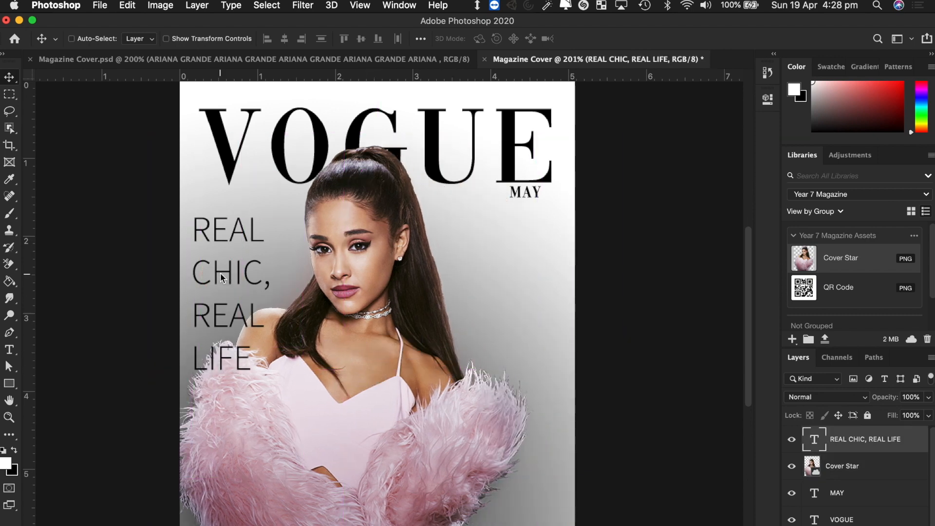
pyautogui.doubleClick(220, 278)
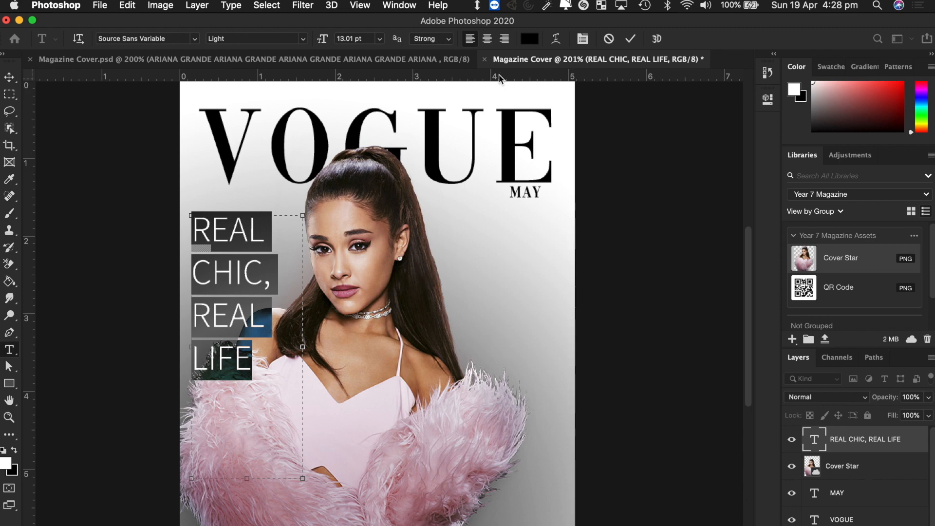
# - Right-align the headline and drag it to the cover's right edge
pyautogui.click(504, 39)
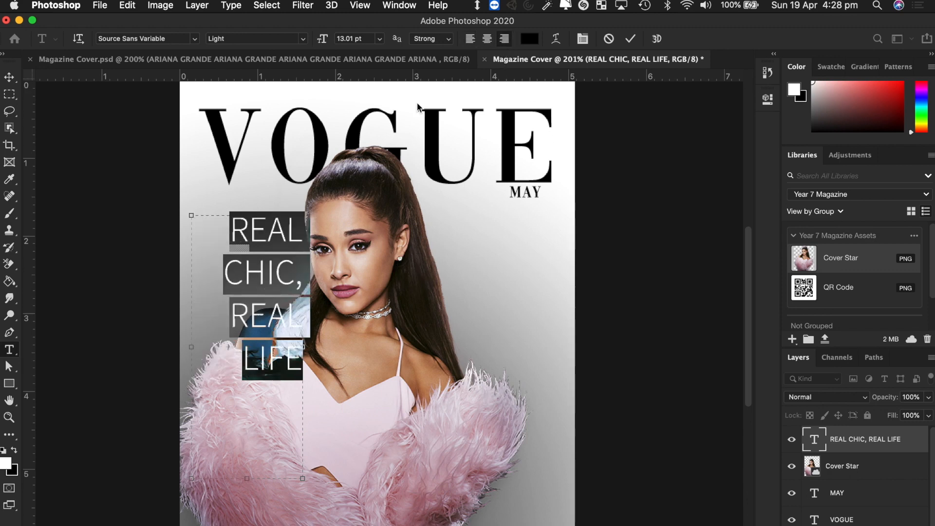
pyautogui.click(8, 78)
pyautogui.moveTo(279, 279); pyautogui.dragTo(532, 295)
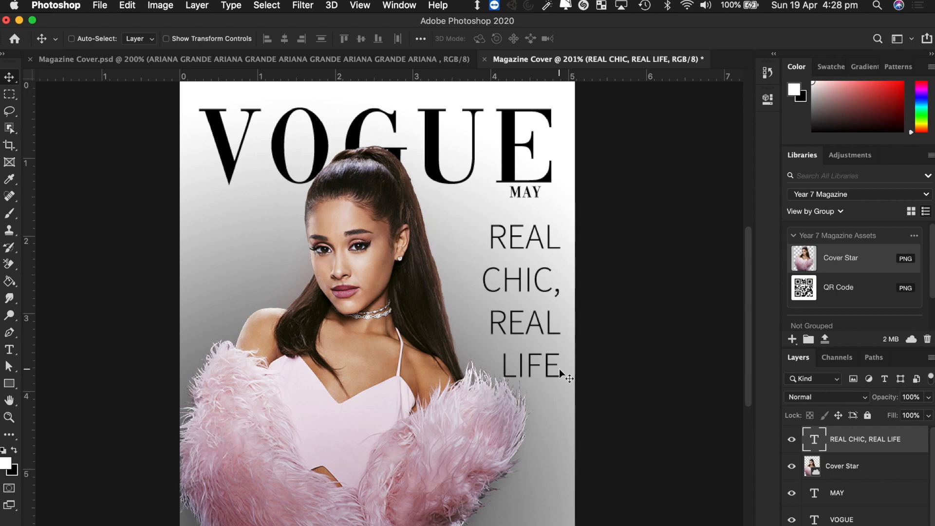
# - Centre the headline's lines, commit the change, and select the Cover Star photo
pyautogui.doubleClick(500, 338)
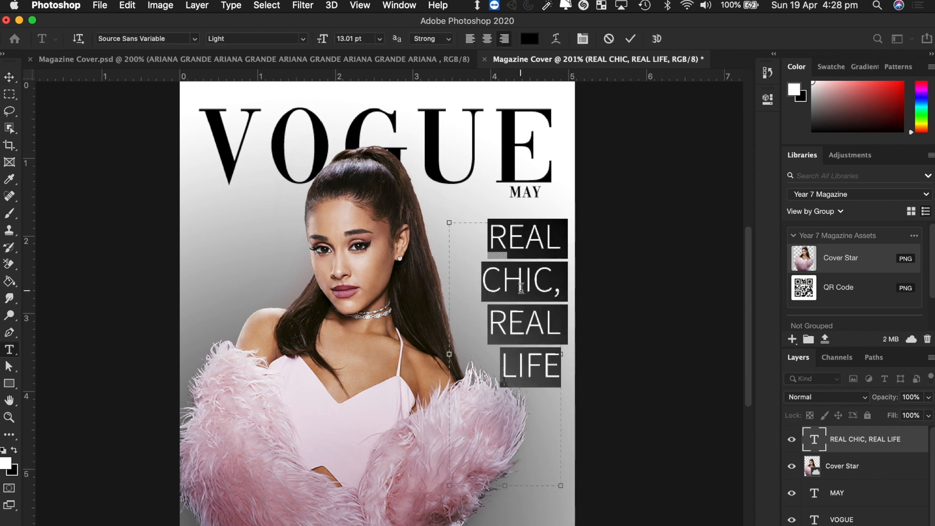
pyautogui.press('super+a')
pyautogui.click(486, 44)
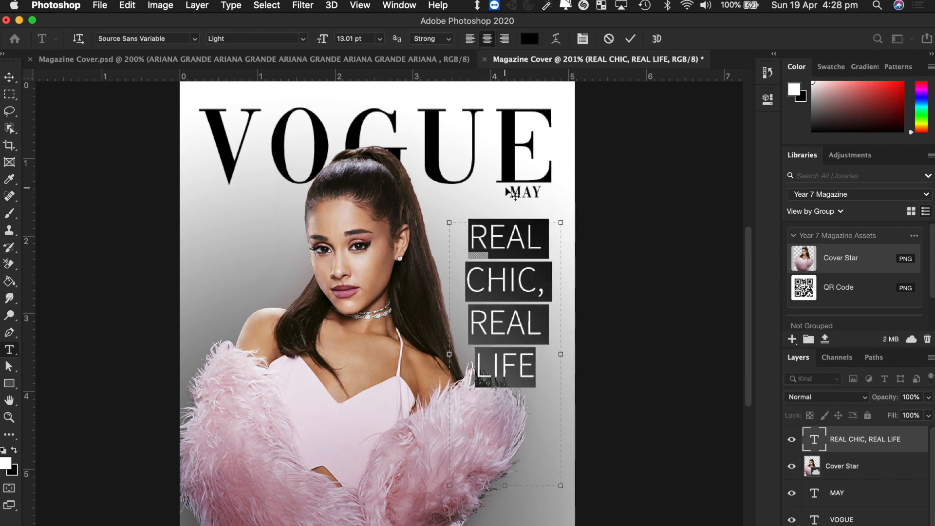
pyautogui.click(470, 41)
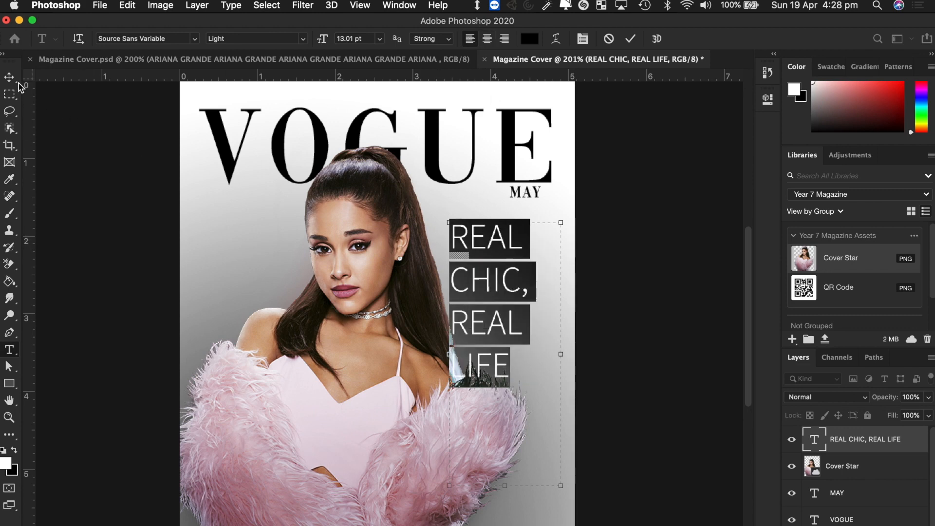
pyautogui.click(488, 39)
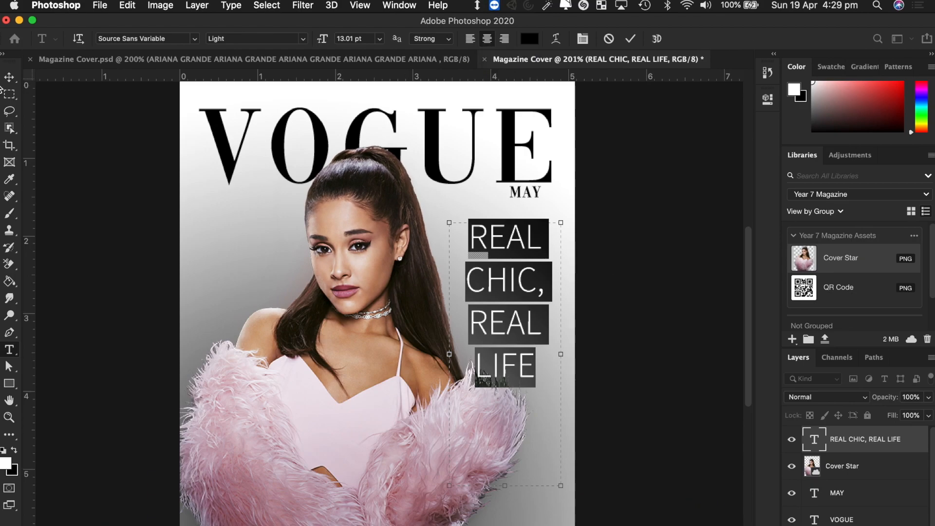
pyautogui.click(9, 77)
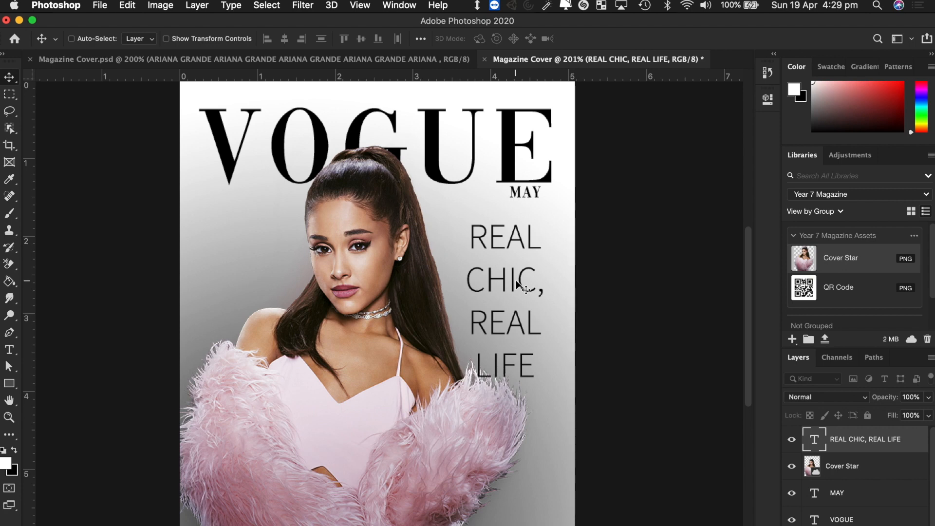
pyautogui.click(381, 370)
# - Nudge the Cover Star photo and the headline slightly right, comparing against the reference cover
pyautogui.moveTo(355, 371); pyautogui.dragTo(390, 376)
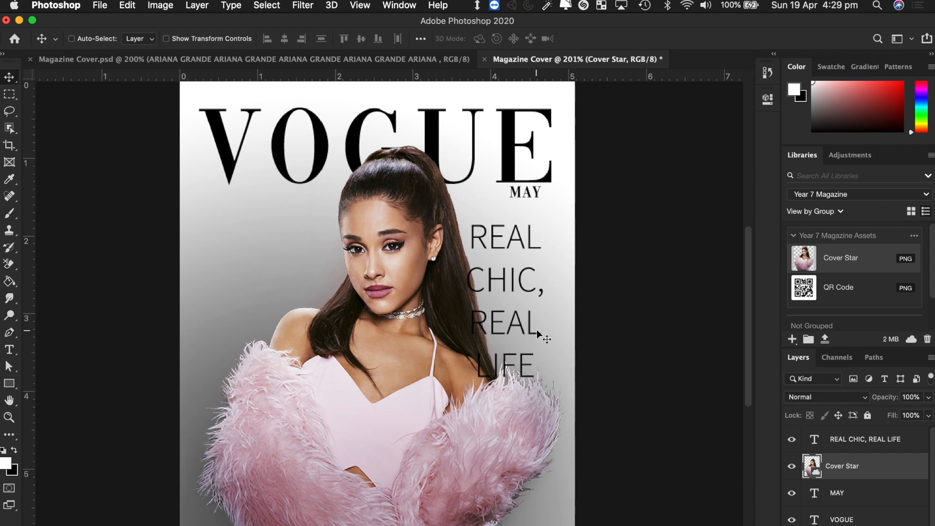
pyautogui.moveTo(519, 284); pyautogui.dragTo(523, 246)
pyautogui.keyDown('super'); pyautogui.click(516, 242); pyautogui.keyUp('super')
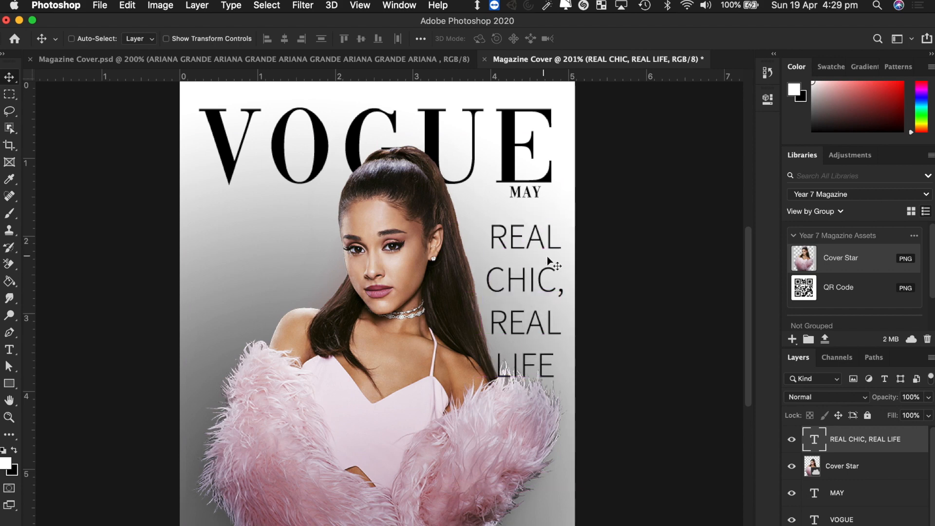
pyautogui.click(338, 59)
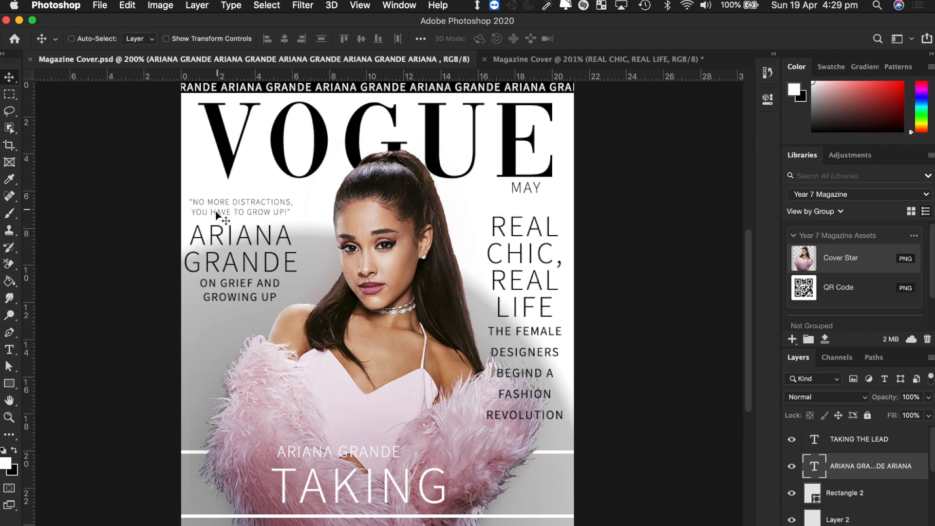
pyautogui.click(637, 60)
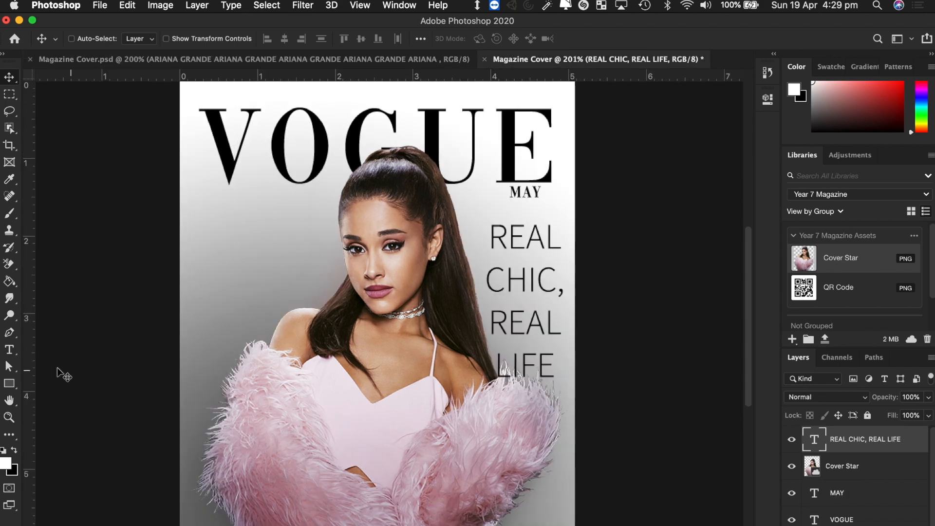
# - Add ARIANA GRANDE as large text at the cover's upper left and position it
pyautogui.click(9, 350)
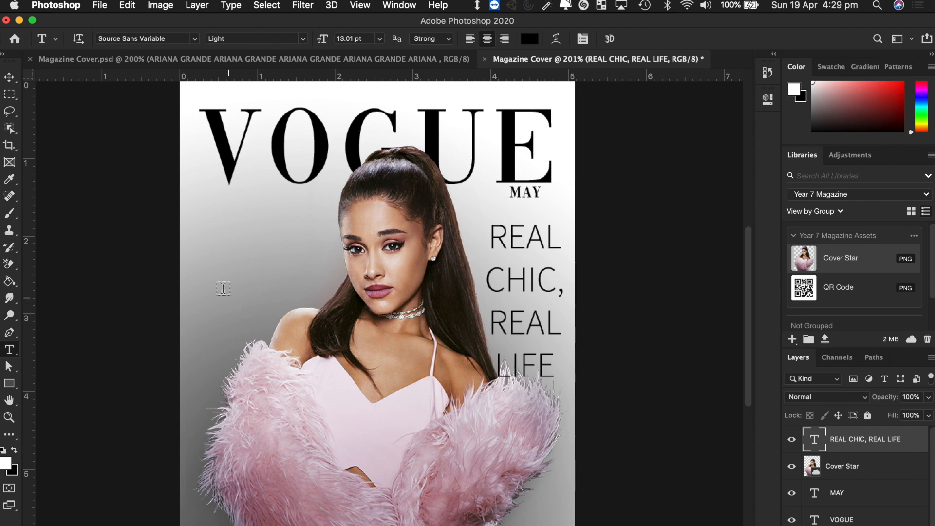
pyautogui.moveTo(192, 211); pyautogui.dragTo(333, 290)
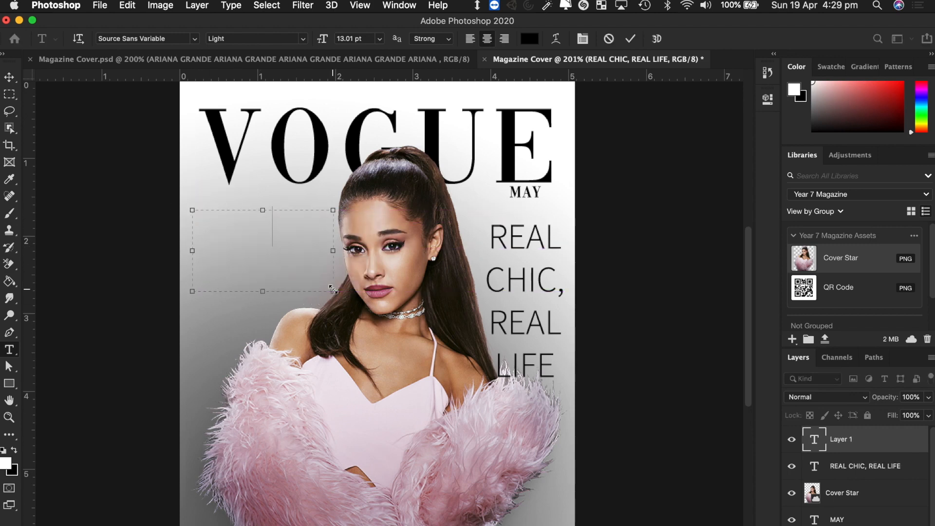
pyautogui.write('ARIANA GRANDE')
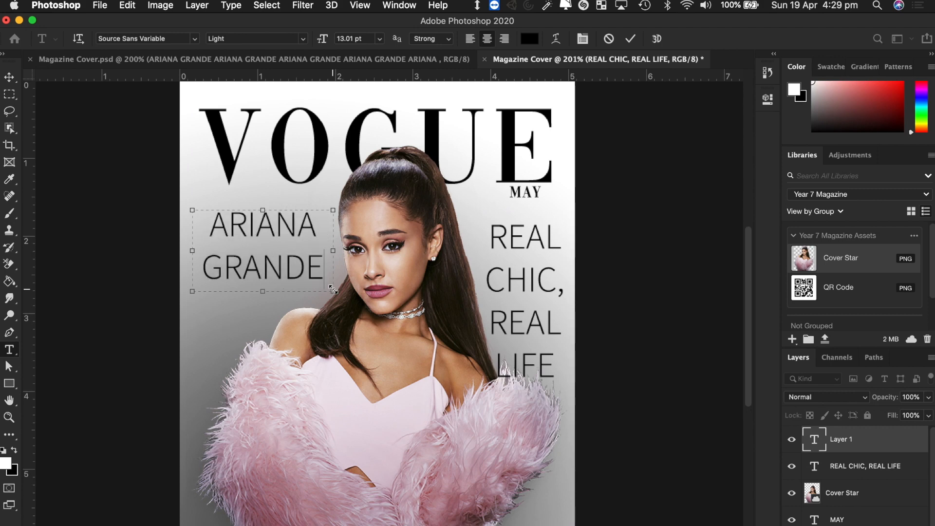
pyautogui.click(9, 77)
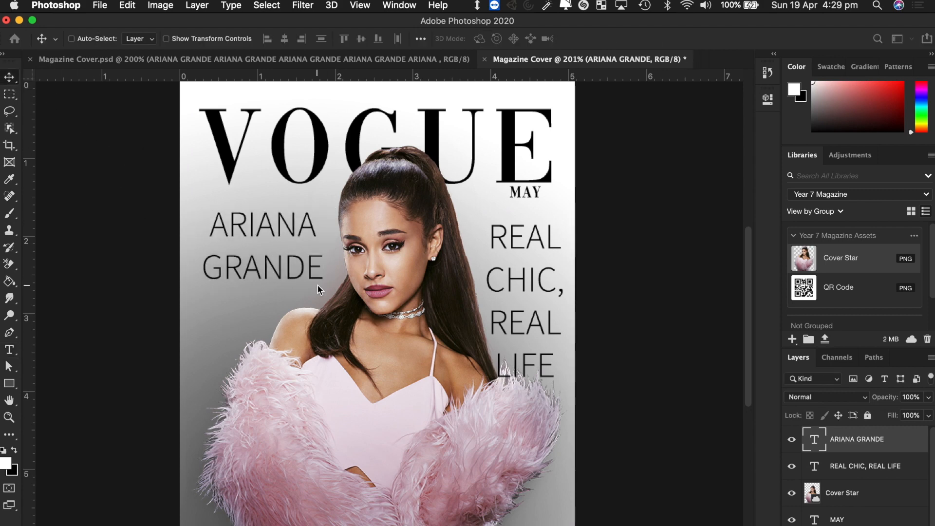
pyautogui.moveTo(283, 278); pyautogui.dragTo(272, 298)
pyautogui.moveTo(266, 300); pyautogui.dragTo(265, 299)
# - Type the quote "I LOVE PINK, ITS MY FAV COLOUR" in a text box over the lower-left fur
pyautogui.click(10, 349)
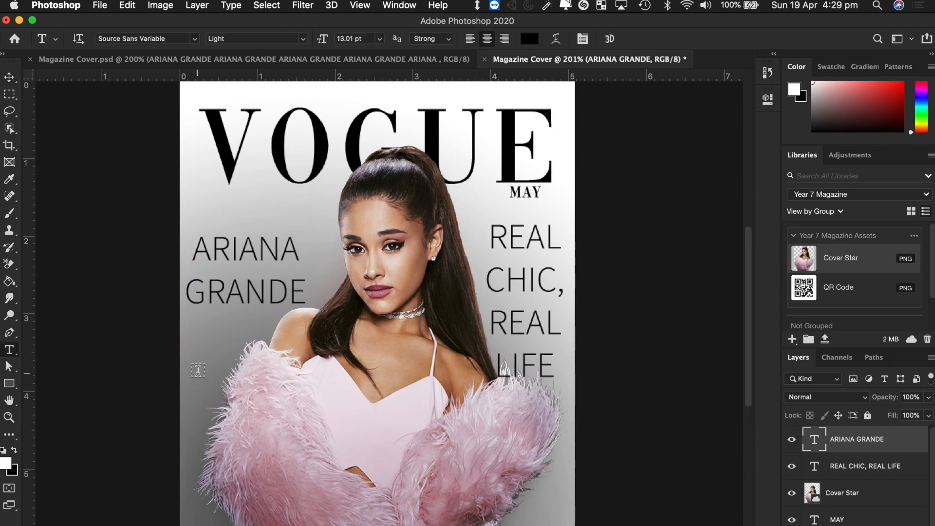
pyautogui.moveTo(186, 370); pyautogui.dragTo(398, 447)
pyautogui.press('BackSpace')
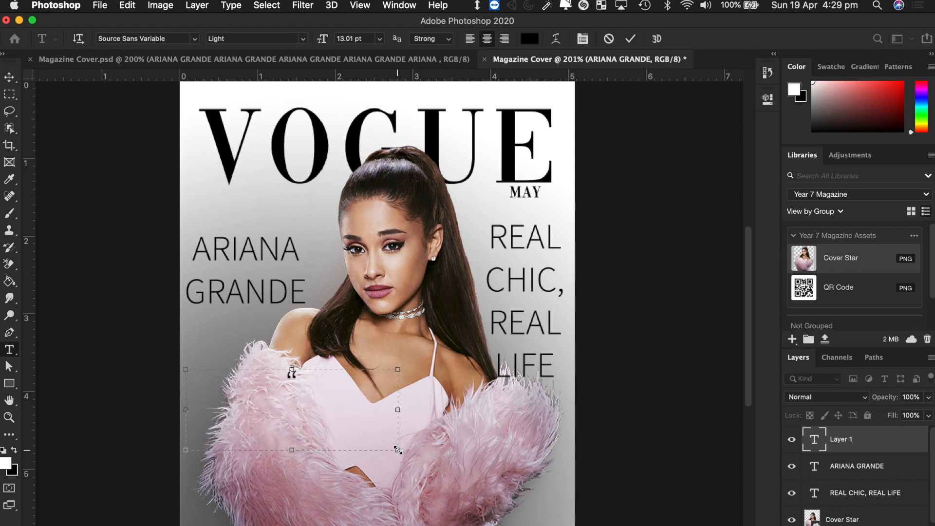
pyautogui.write('“I LOVE ')
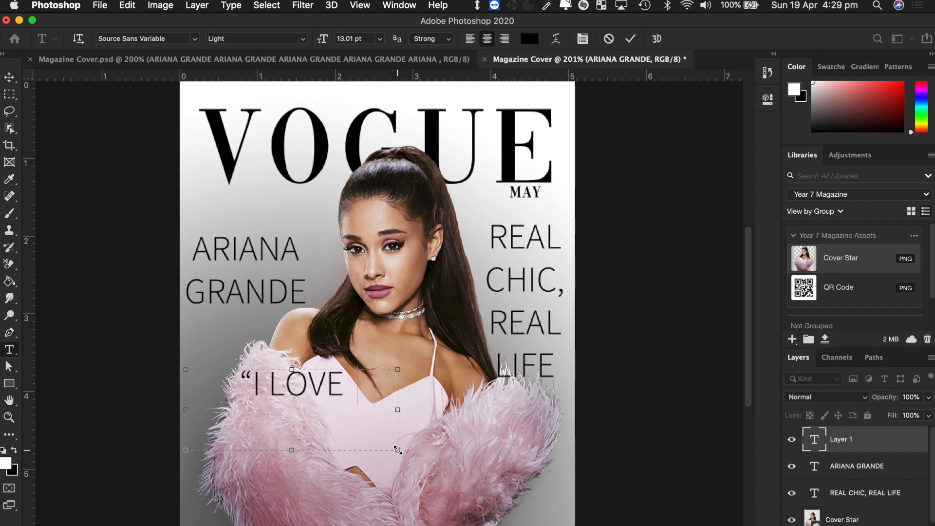
pyautogui.write('PUNK')
pyautogui.press('BackSpace')
pyautogui.press('BackSpace')
pyautogui.press('BackSpace')
pyautogui.write('I')
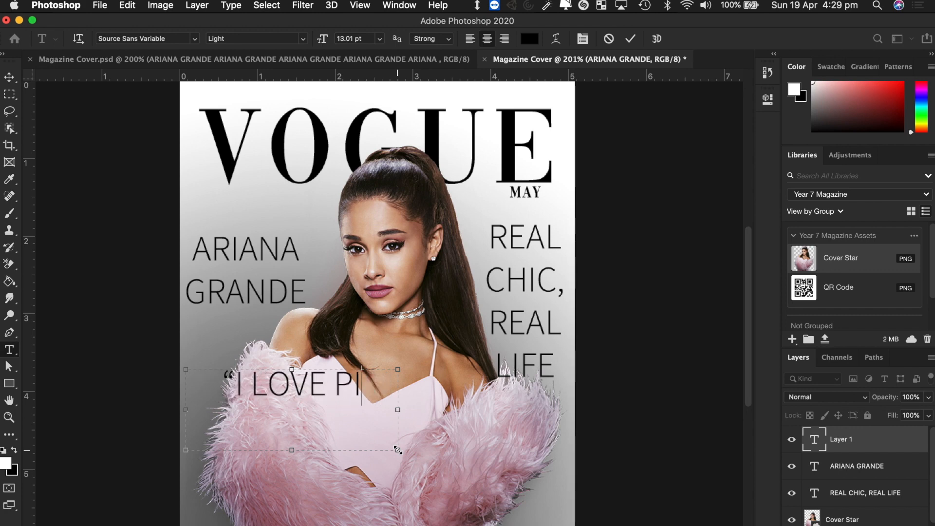
pyautogui.write('NK, ITS MY ')
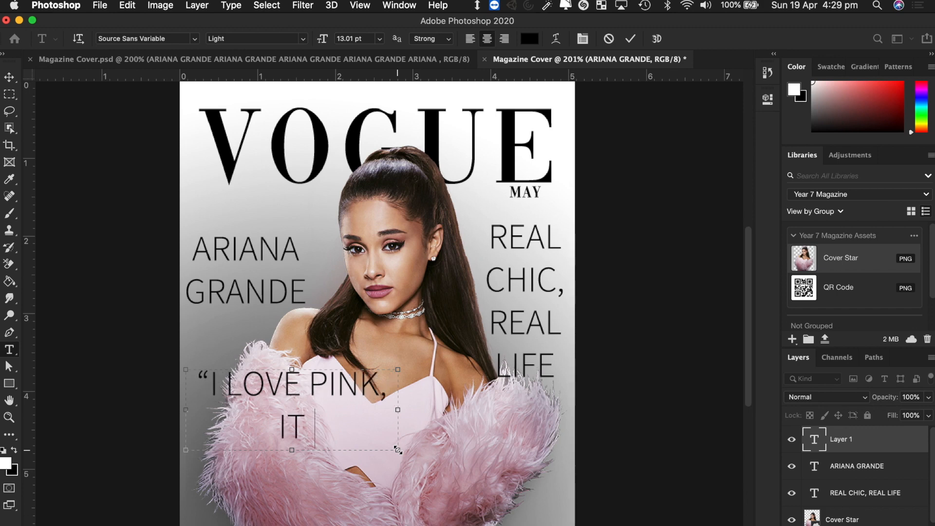
pyautogui.write('FAV C')
pyautogui.press('BackSpace')
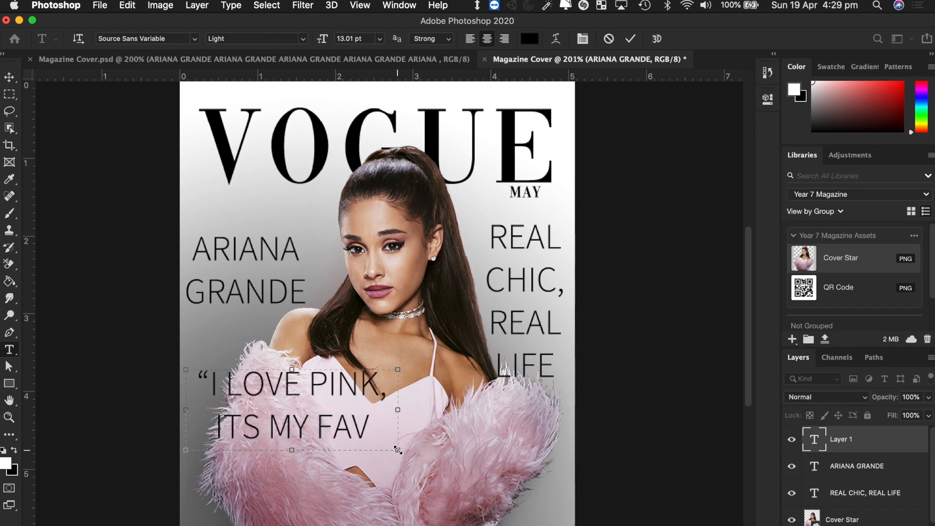
# - Shrink the quote to 5.01 pt and narrow its box so it wraps onto two lines
pyautogui.press('super+a')
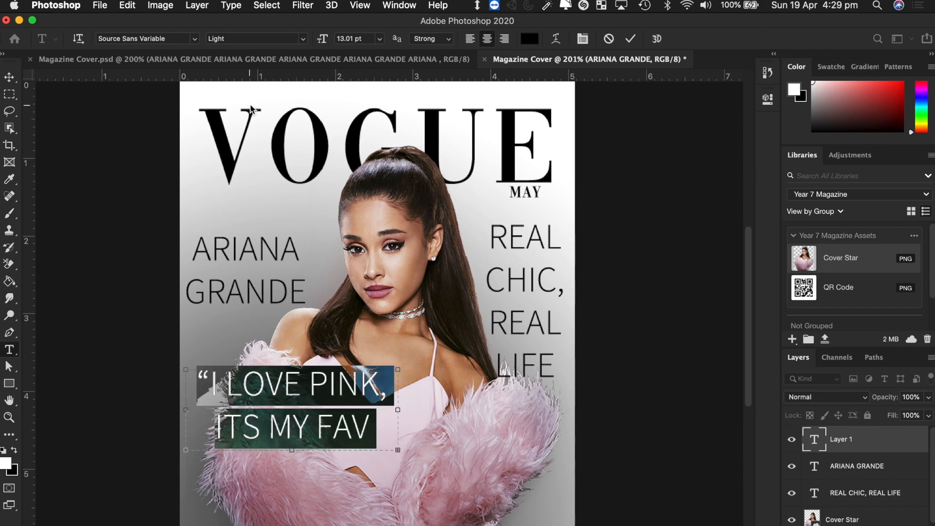
pyautogui.moveTo(321, 39); pyautogui.dragTo(297, 45)
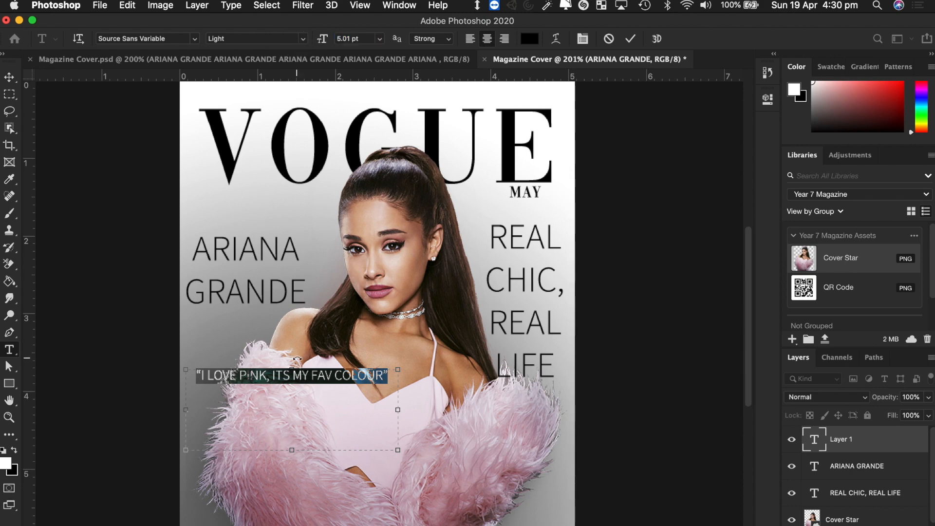
pyautogui.click(296, 380)
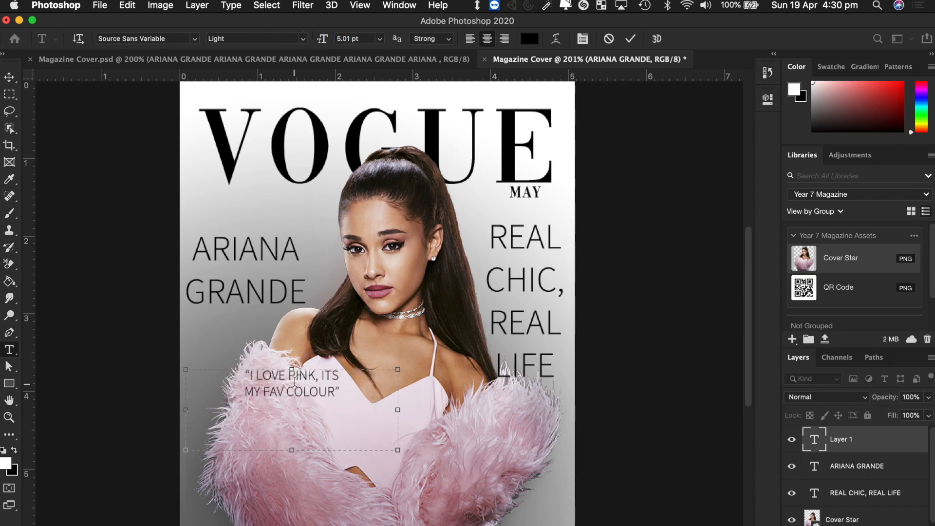
pyautogui.moveTo(398, 450); pyautogui.dragTo(366, 421)
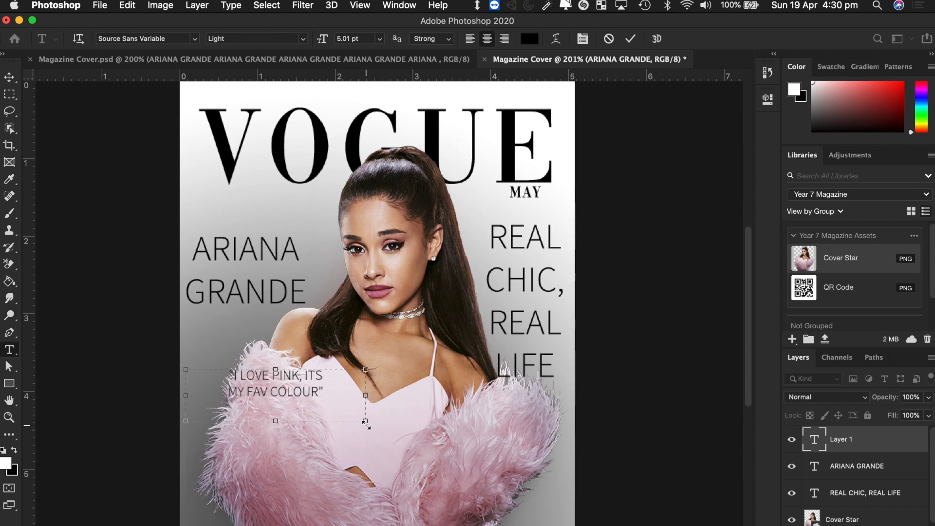
pyautogui.click(9, 77)
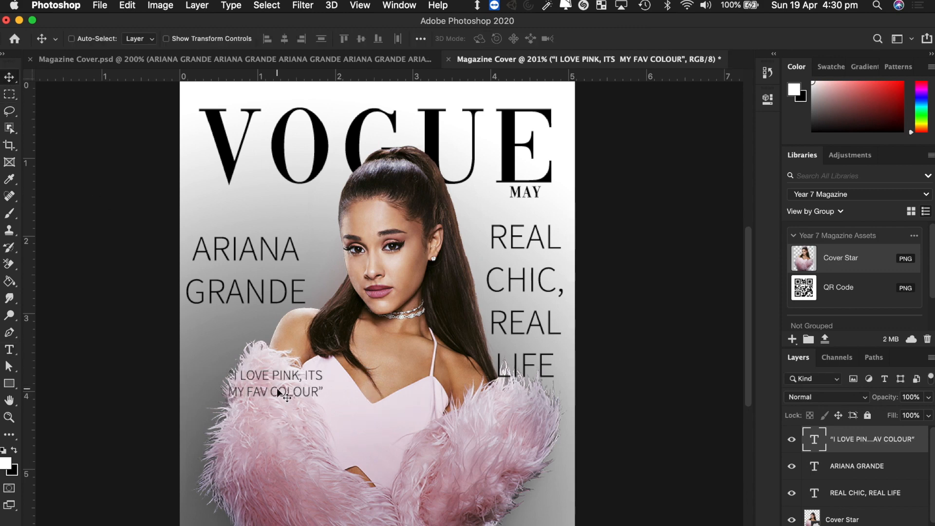
pyautogui.moveTo(279, 393); pyautogui.dragTo(250, 227)
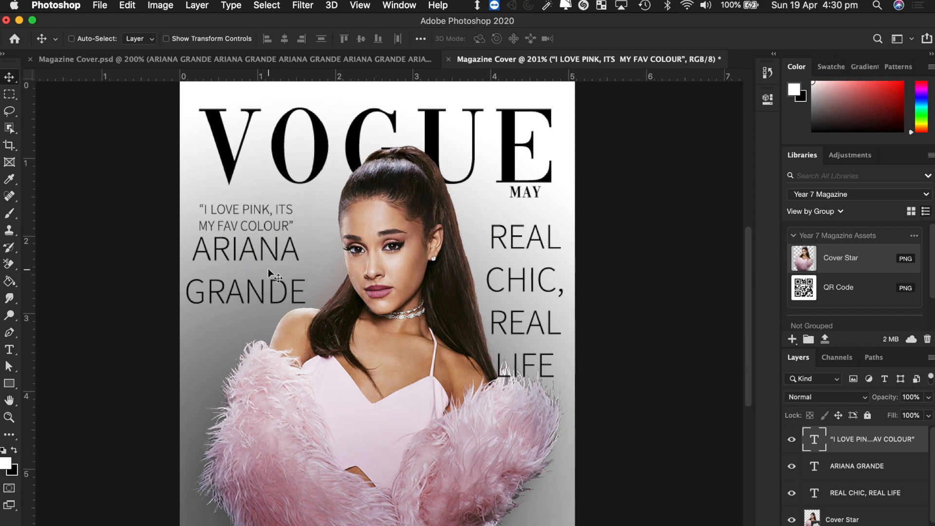
pyautogui.press('t')
pyautogui.click(236, 214)
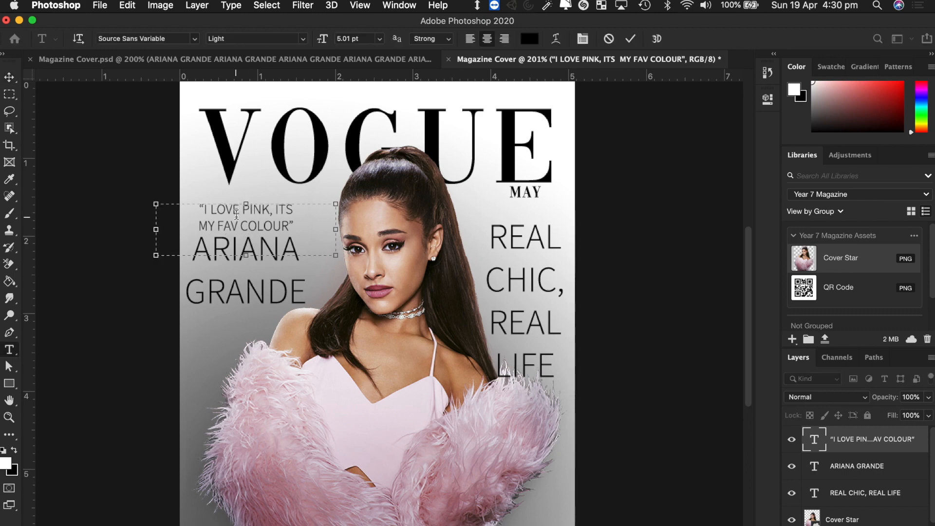
pyautogui.press('super+a')
pyautogui.click(530, 38)
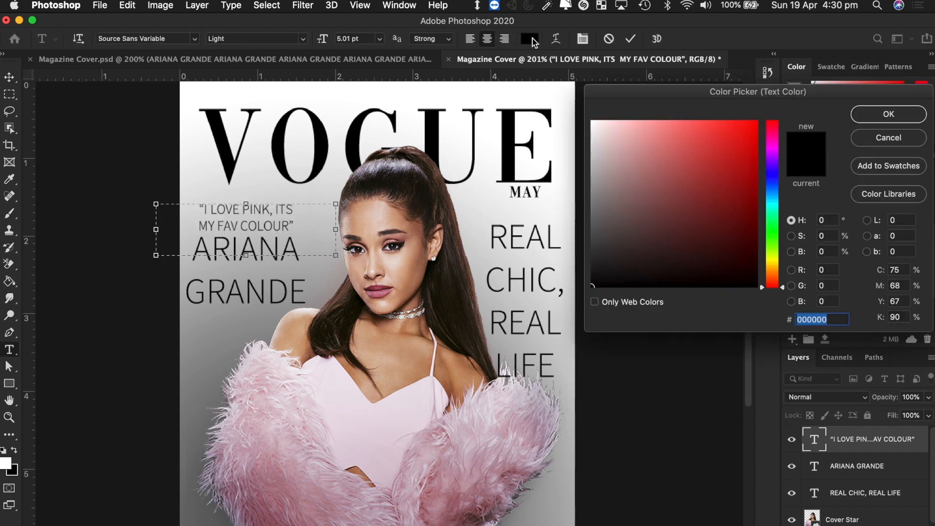
pyautogui.write('ff0000')
pyautogui.click(875, 115)
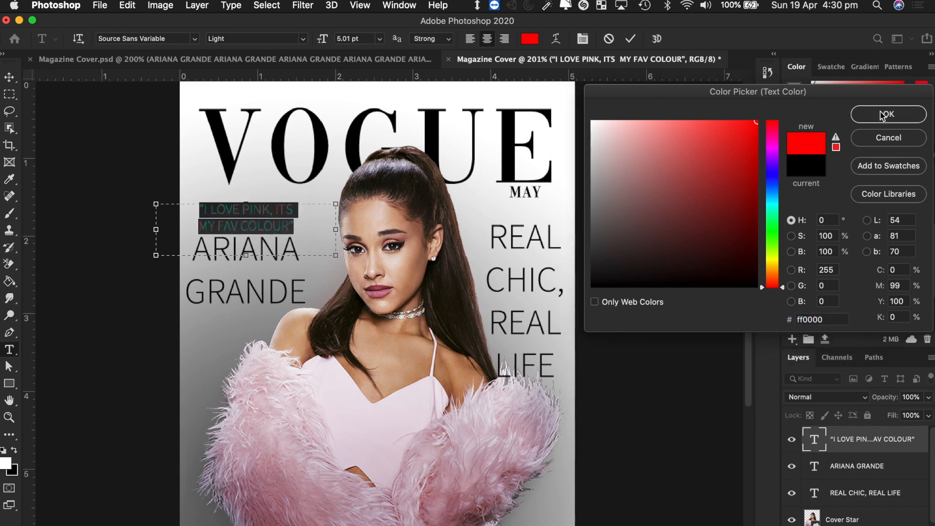
pyautogui.click(9, 77)
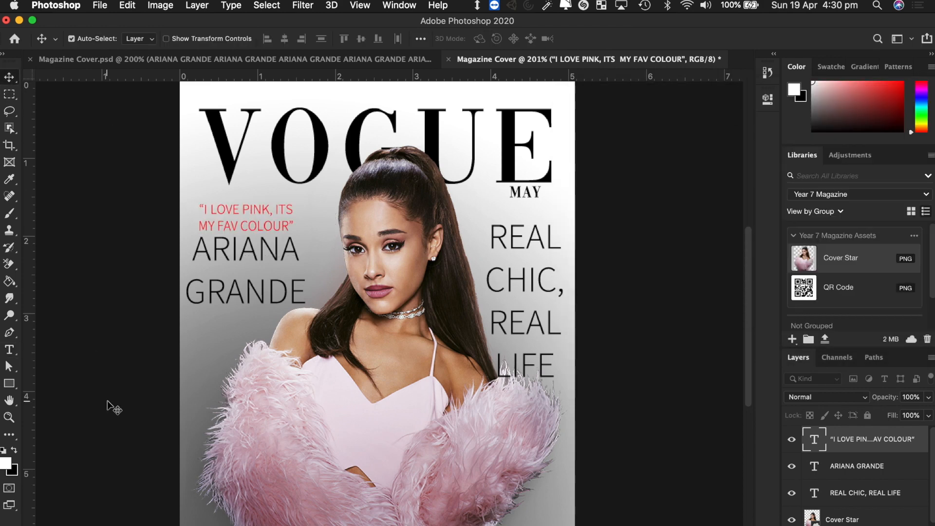
pyautogui.press('super+z')
pyautogui.press('t')
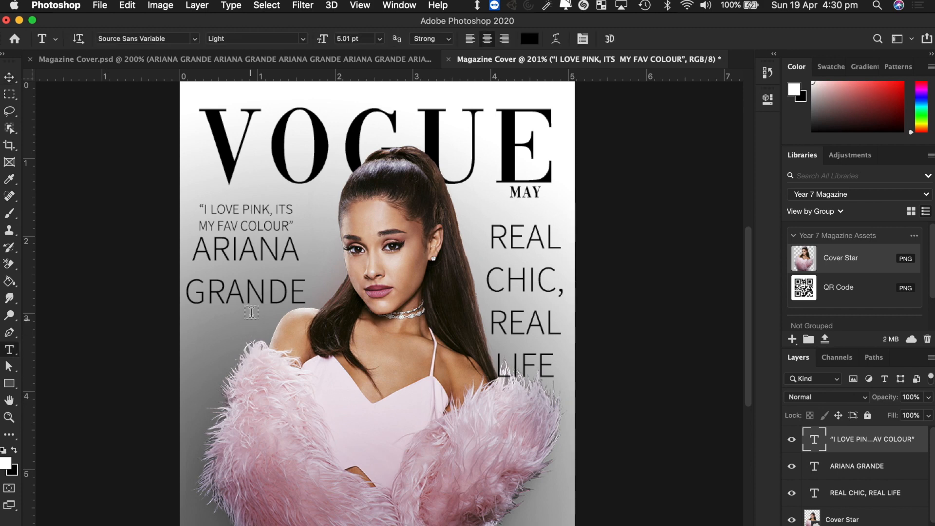
# - Try tighter leading on ARIANA GRANDE, undo it, and nudge the name slightly down
pyautogui.click(252, 312)
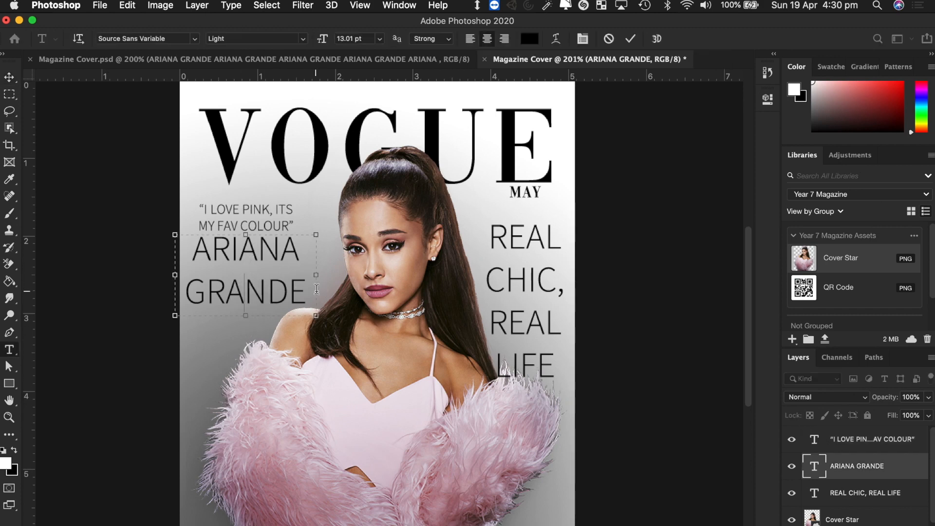
pyautogui.moveTo(317, 289); pyautogui.dragTo(168, 229)
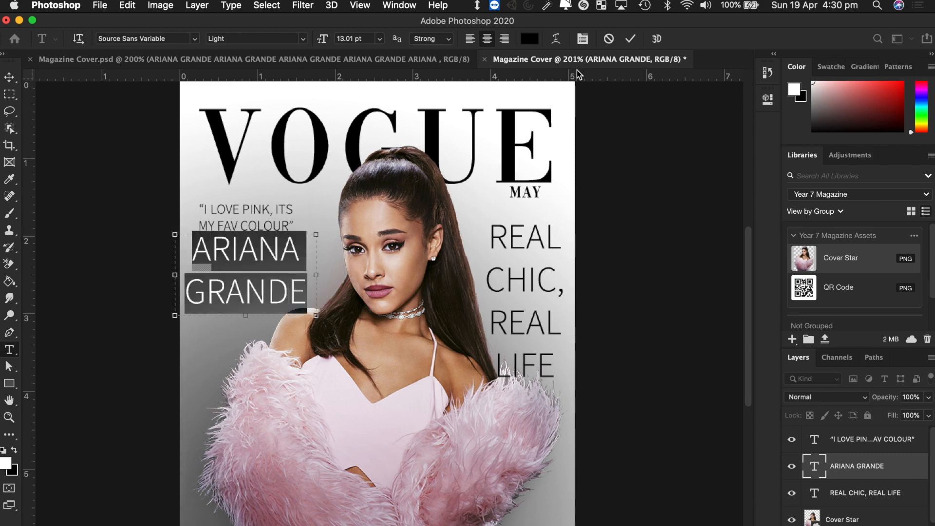
pyautogui.click(583, 41)
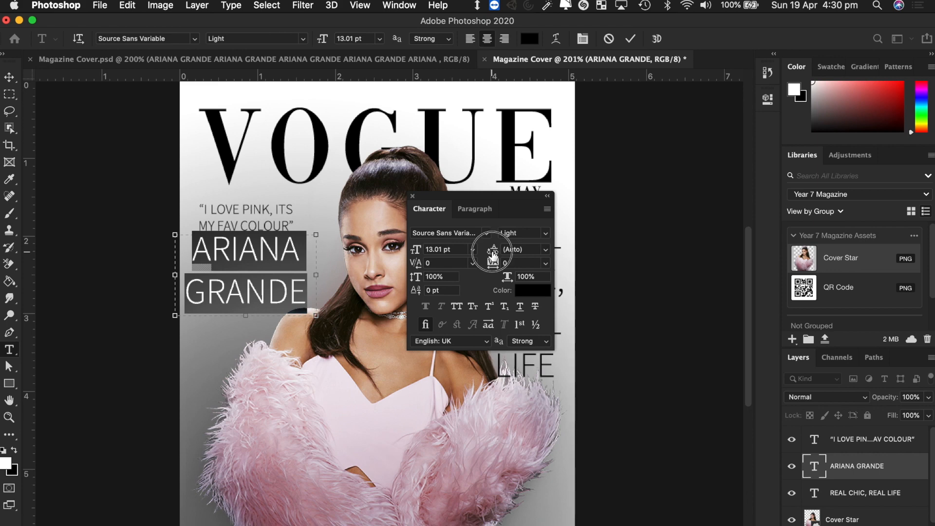
pyautogui.moveTo(493, 255); pyautogui.dragTo(490, 253)
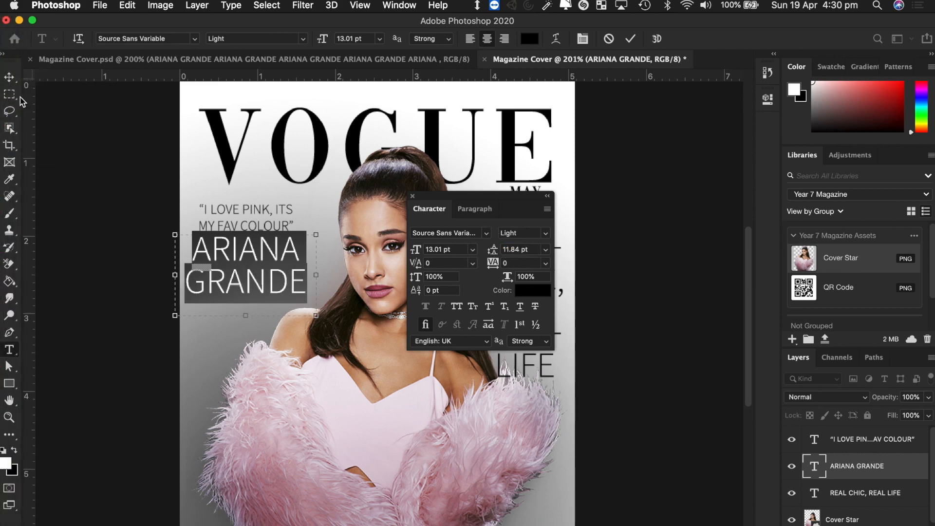
pyautogui.click(9, 77)
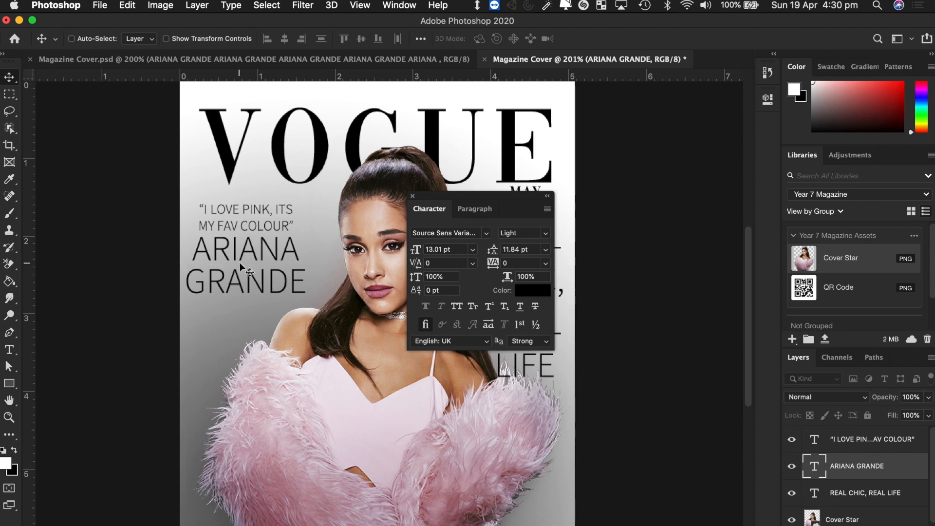
pyautogui.press('super+z')
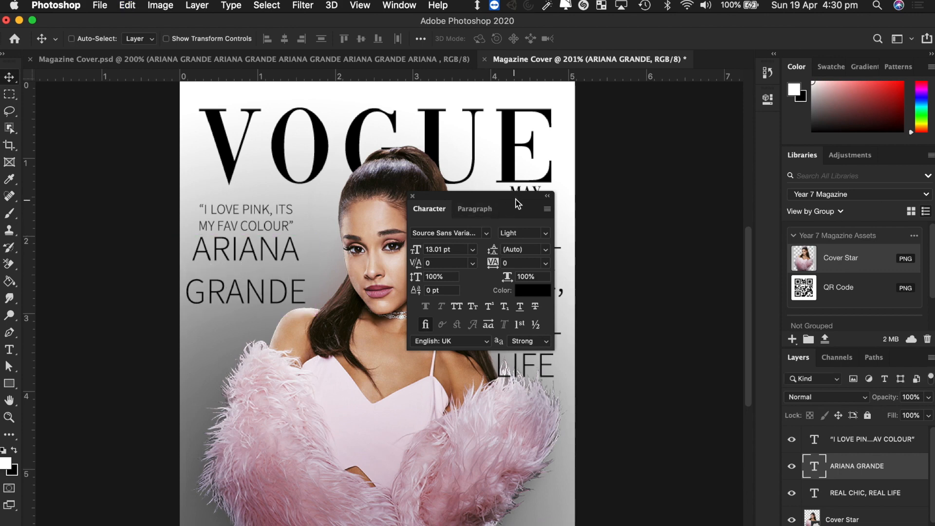
pyautogui.click(413, 197)
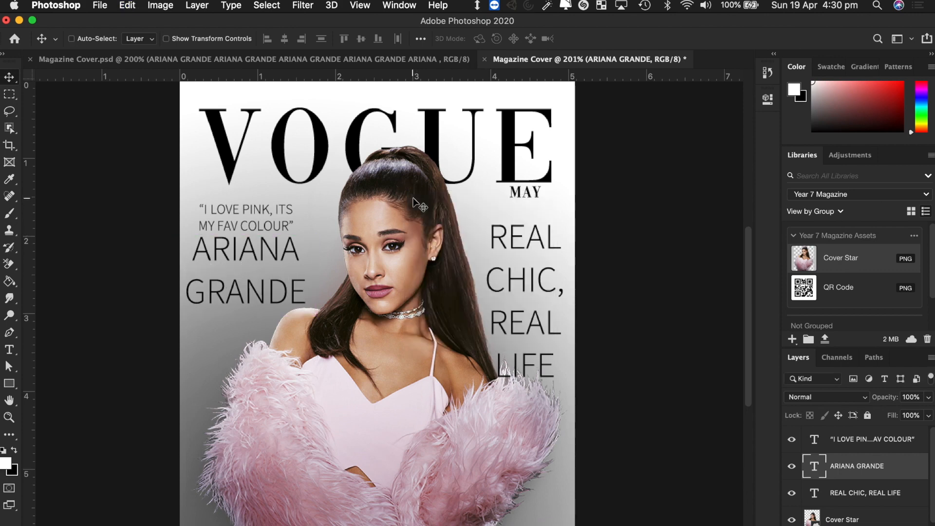
pyautogui.hotkey('shift', 'Down')
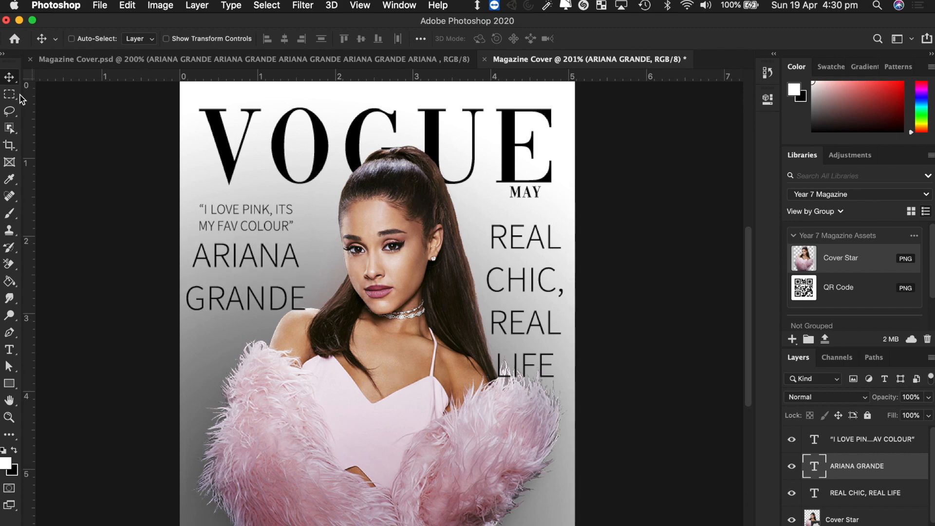
# - After checking the reference cover, type ARIANA GRANDE in a new text box over the bottom fur
pyautogui.click(357, 61)
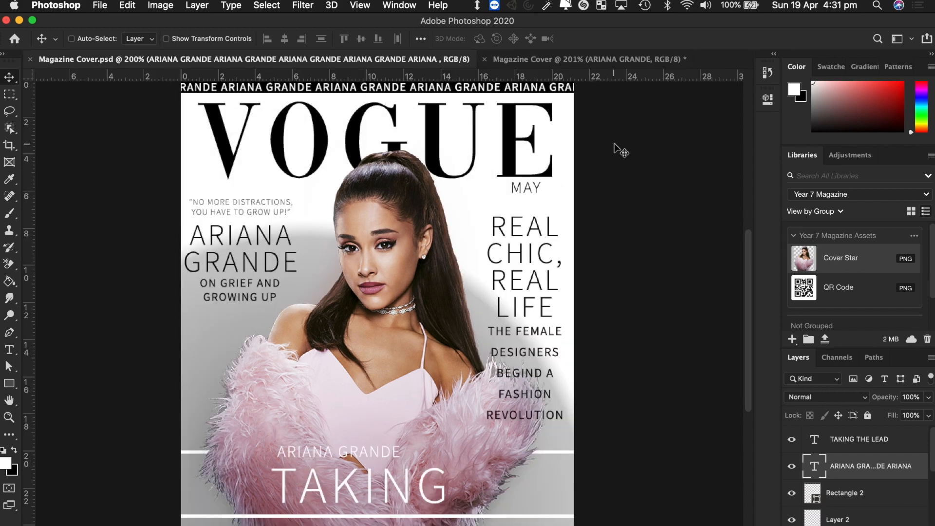
pyautogui.click(589, 60)
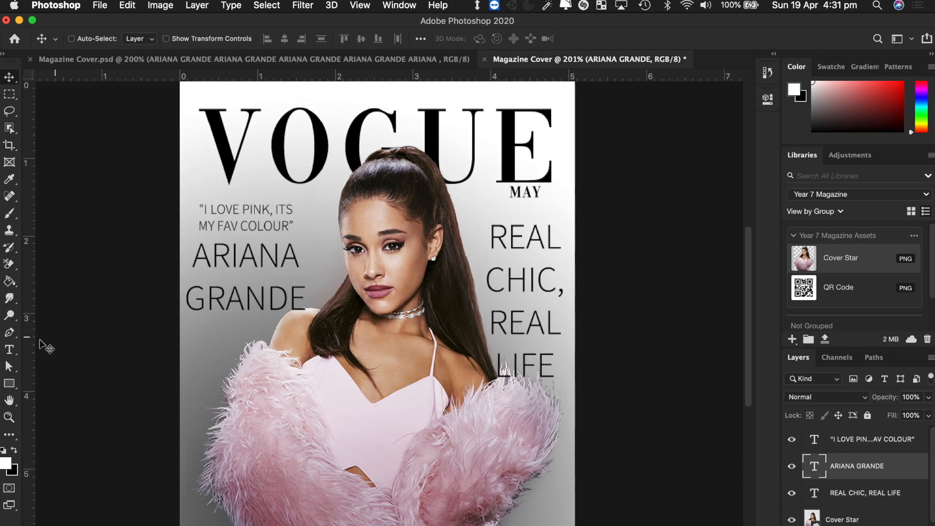
pyautogui.click(7, 351)
pyautogui.moveTo(246, 441); pyautogui.dragTo(472, 480)
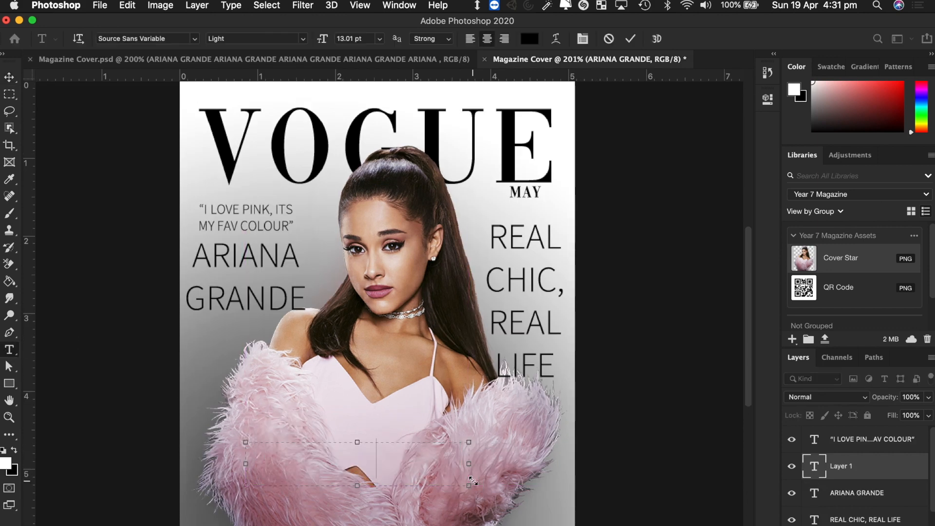
pyautogui.write('ARIANA GR')
# - Make the new ARIANA GRANDE line 10 pt and white, then commit it
pyautogui.press('BackSpace')
pyautogui.press('BackSpace')
pyautogui.press('BackSpace')
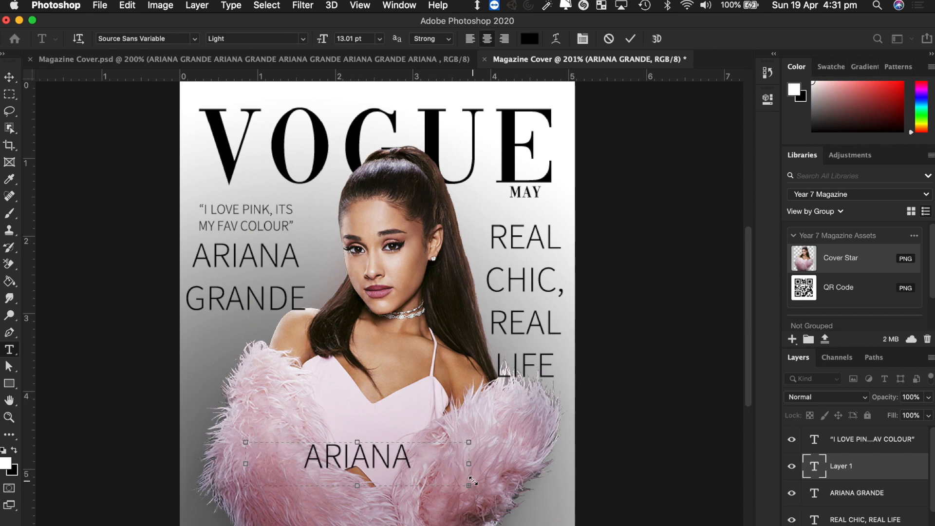
pyautogui.press('super+a')
pyautogui.moveTo(322, 39)
pyautogui.mouseDown()
pyautogui.moveTo(305, 39)
pyautogui.moveTo(313, 44)
pyautogui.mouseUp()
pyautogui.click(530, 38)
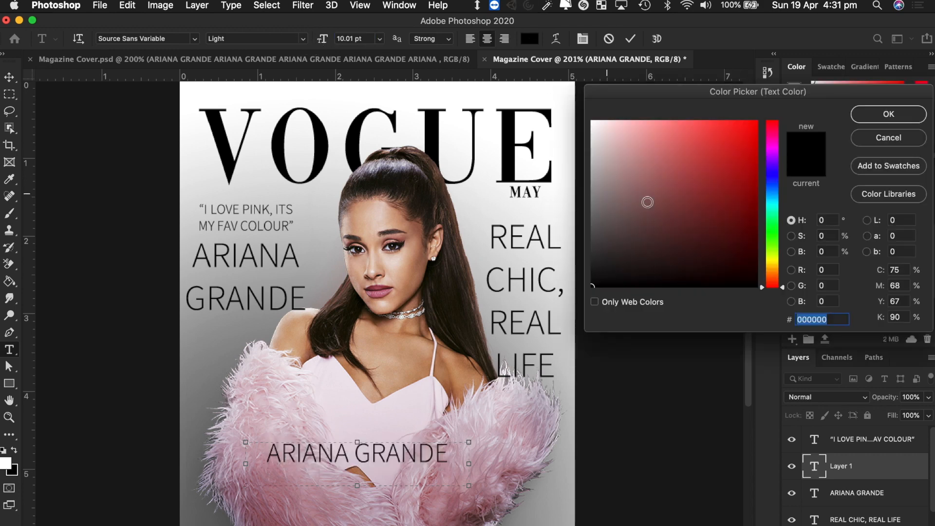
pyautogui.moveTo(644, 195); pyautogui.dragTo(555, 93)
pyautogui.click(879, 117)
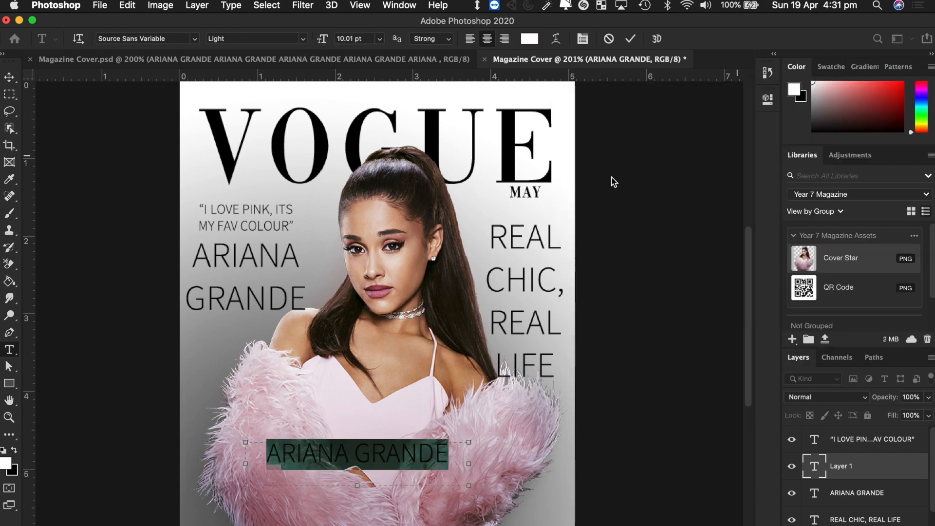
pyautogui.click(9, 78)
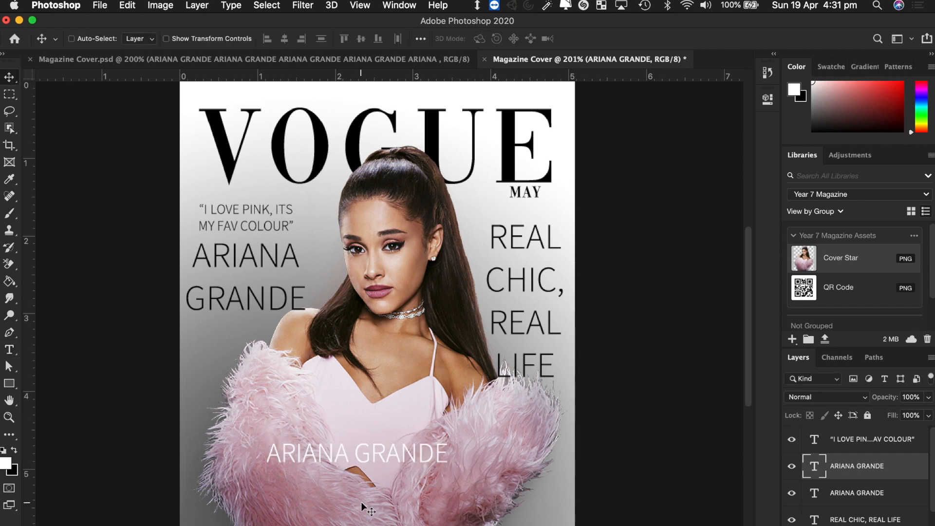
# - Add TAKING THE LEAD on three lines below the white name, enlarged to 16 pt with a wider box
pyautogui.press('t')
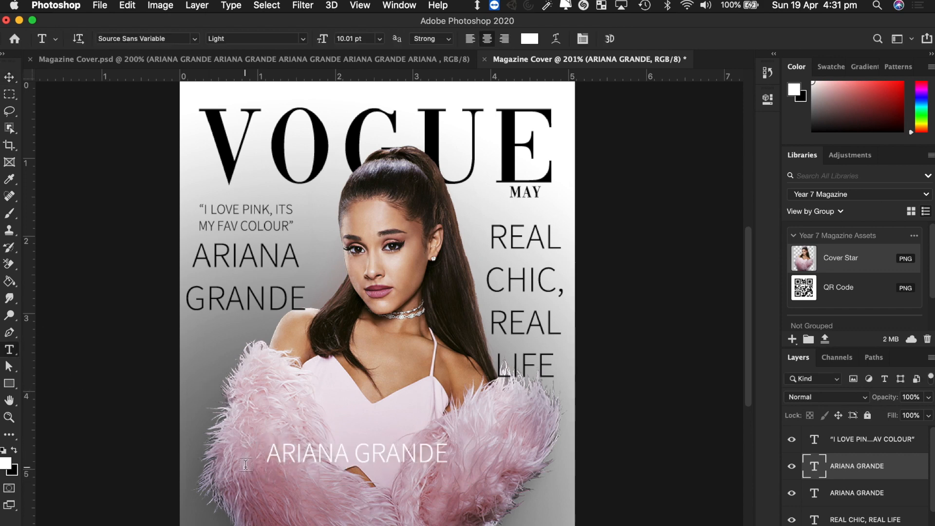
pyautogui.moveTo(246, 465); pyautogui.dragTo(509, 525)
pyautogui.write('TAKING ')
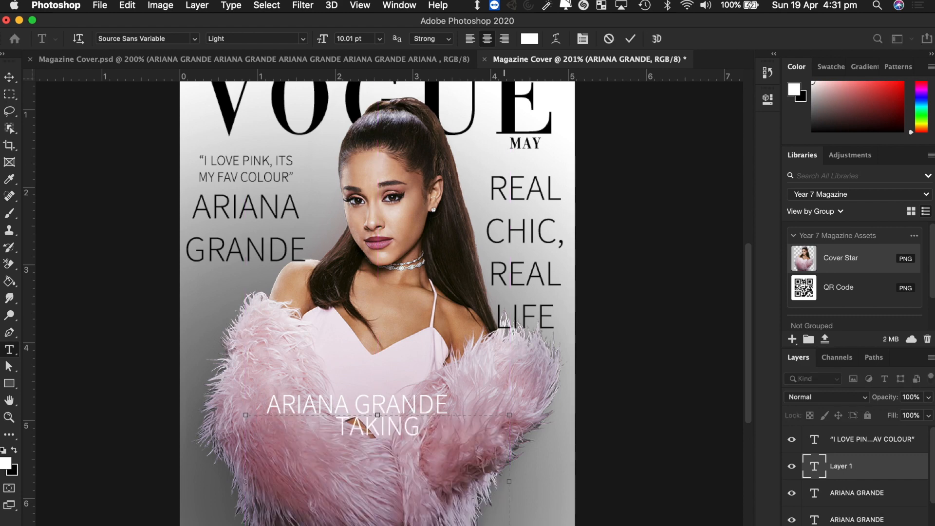
pyautogui.write('THE ')
pyautogui.write('LEAD')
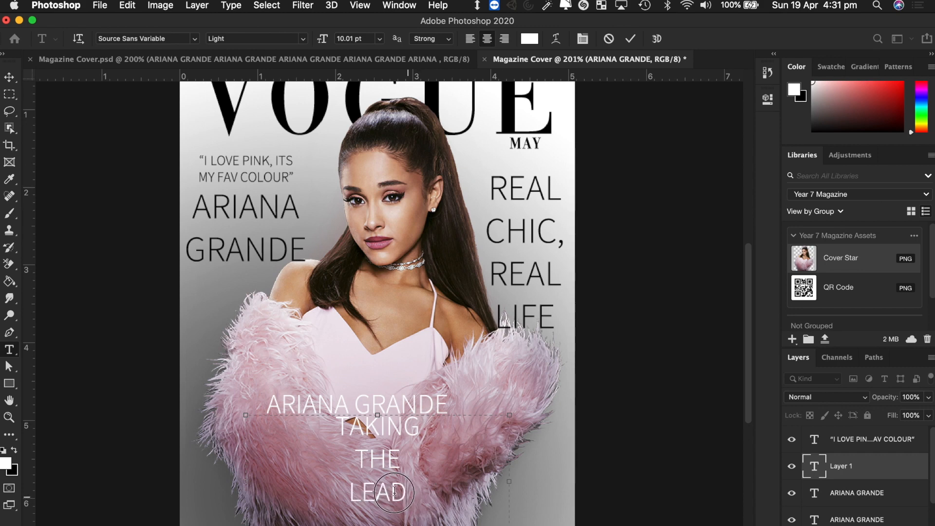
pyautogui.moveTo(414, 501); pyautogui.dragTo(310, 420)
pyautogui.moveTo(327, 39); pyautogui.dragTo(329, 43)
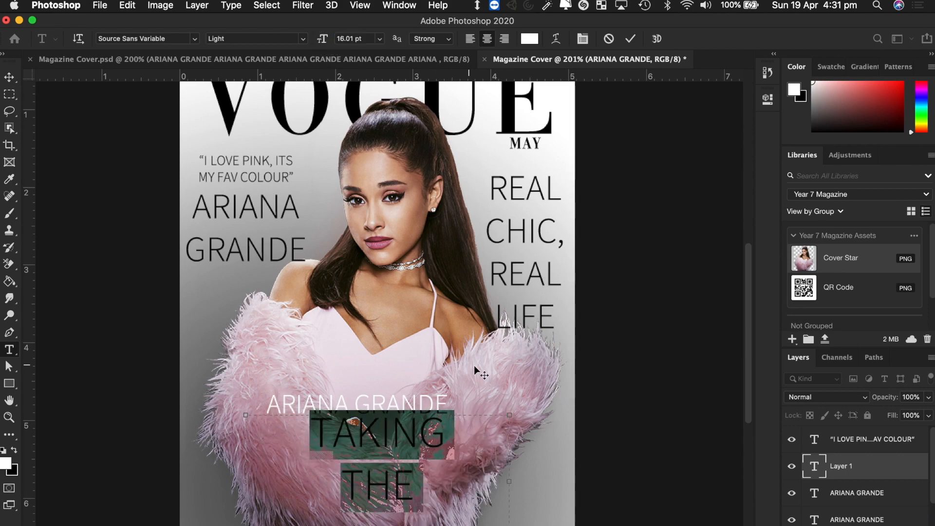
pyautogui.scroll(-5, 474, 365)
pyautogui.moveTo(508, 394); pyautogui.dragTo(555, 434)
pyautogui.click(10, 77)
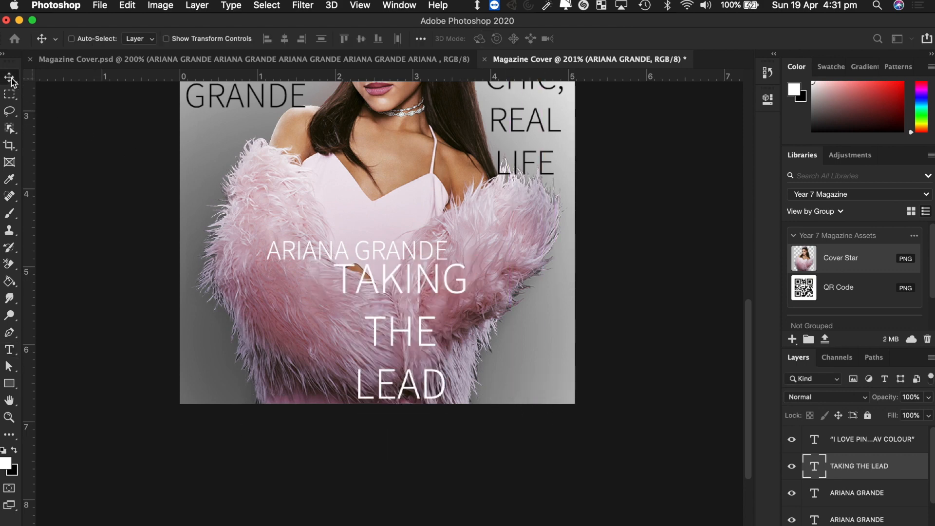
# - Shift the headline left, shrink the white ARIANA GRANDE line to 8 pt, and move it above the headline
pyautogui.click(395, 291)
pyautogui.moveTo(395, 291); pyautogui.dragTo(333, 287)
pyautogui.press('t')
pyautogui.tripleClick(343, 250)
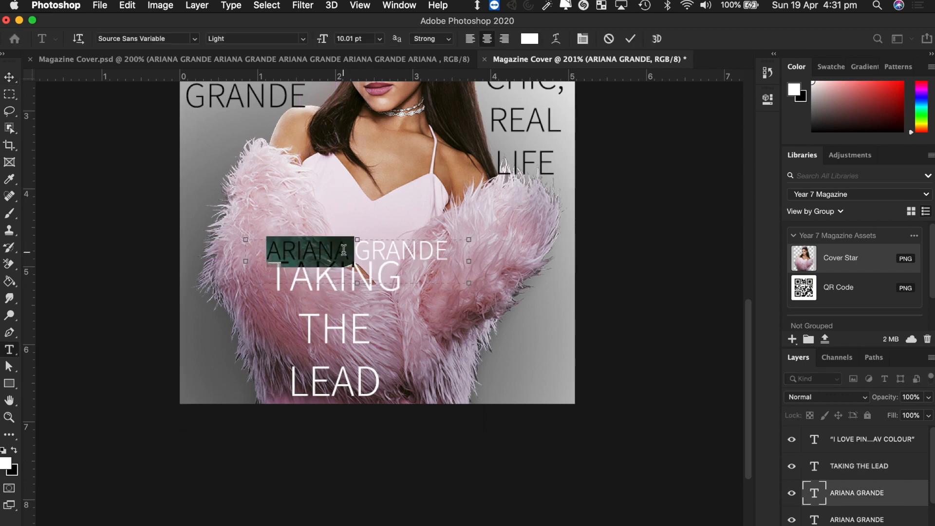
pyautogui.moveTo(328, 43); pyautogui.dragTo(313, 38)
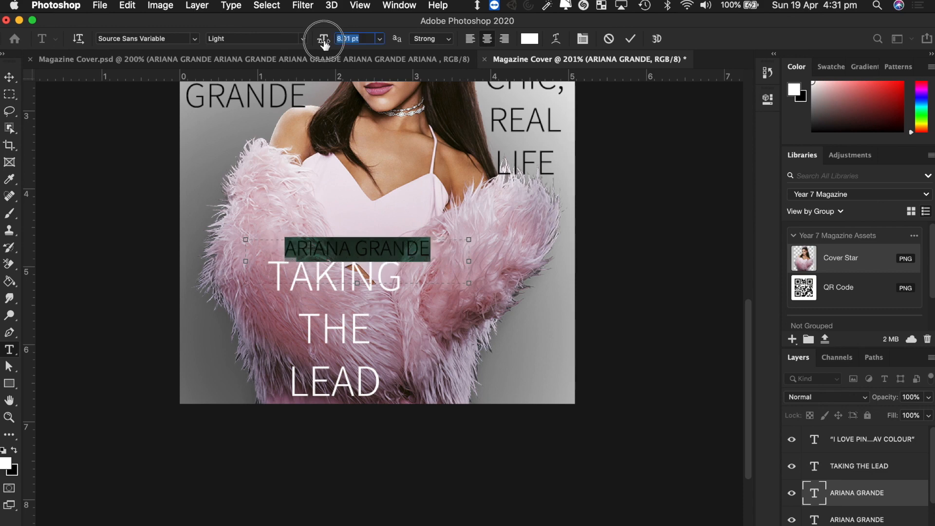
pyautogui.click(9, 76)
pyautogui.moveTo(353, 254); pyautogui.dragTo(342, 227)
# - Left-align TAKING THE LEAD and move it directly under the small ARIANA GRANDE name
pyautogui.doubleClick(346, 281)
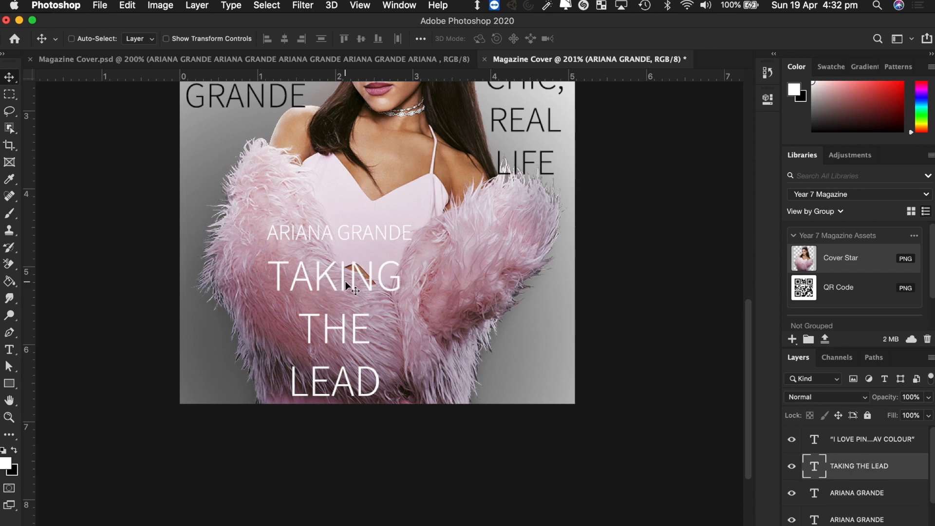
pyautogui.press('super+a')
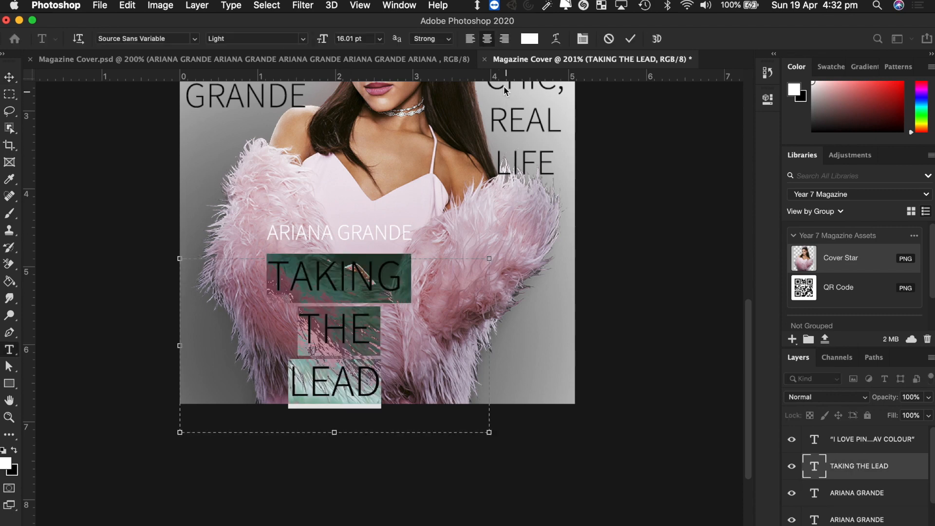
pyautogui.click(470, 39)
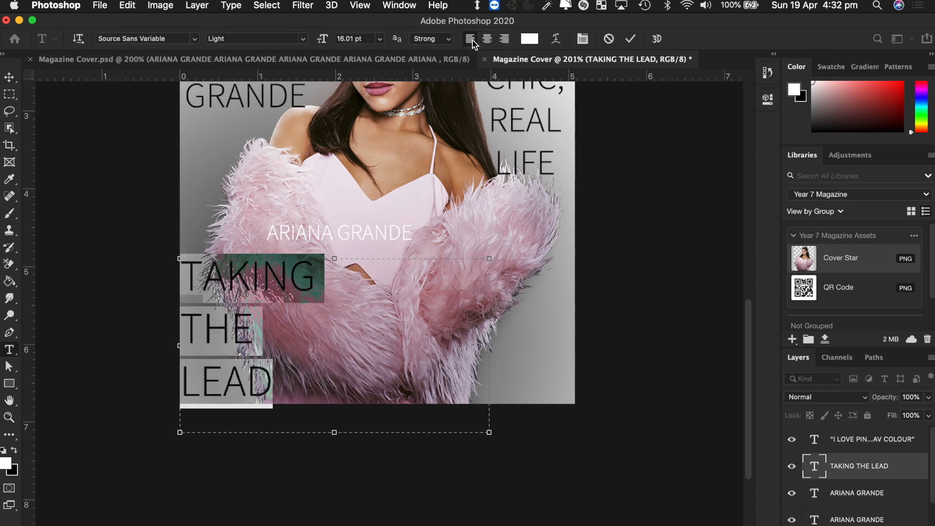
pyautogui.click(8, 80)
pyautogui.moveTo(209, 287); pyautogui.dragTo(295, 273)
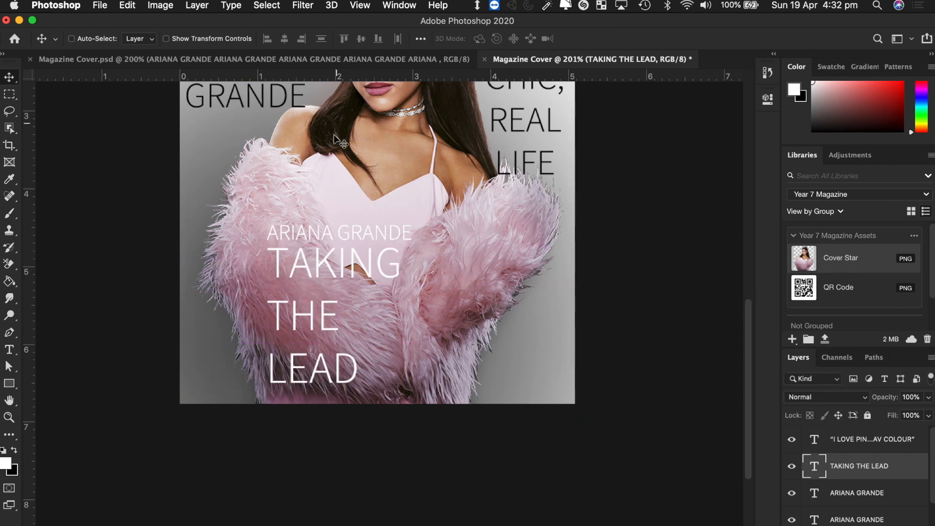
# - After comparing with the reference, join THE and LEAD onto one line in the headline
pyautogui.click(299, 60)
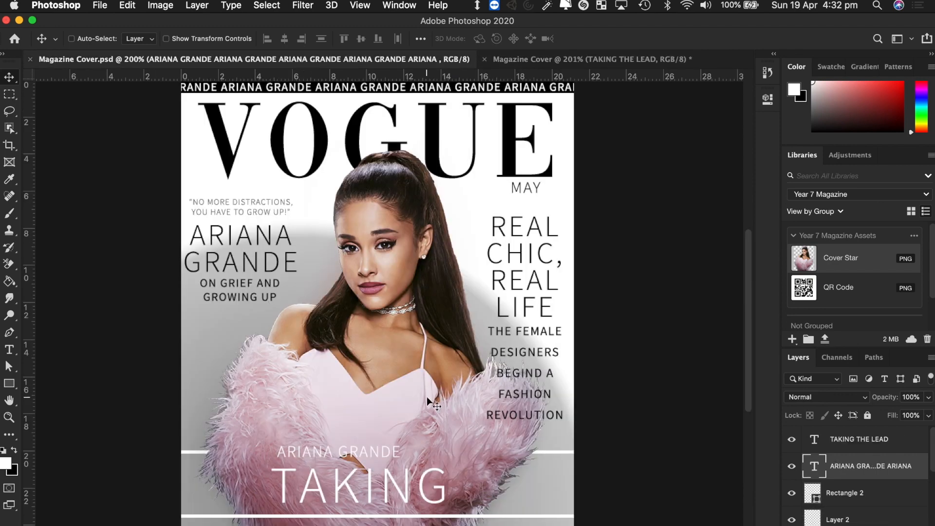
pyautogui.click(569, 57)
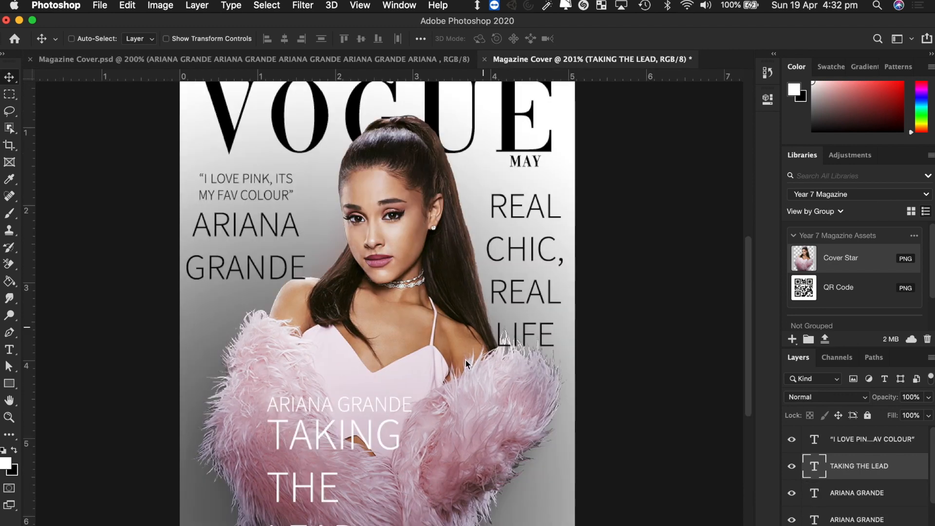
pyautogui.doubleClick(323, 477)
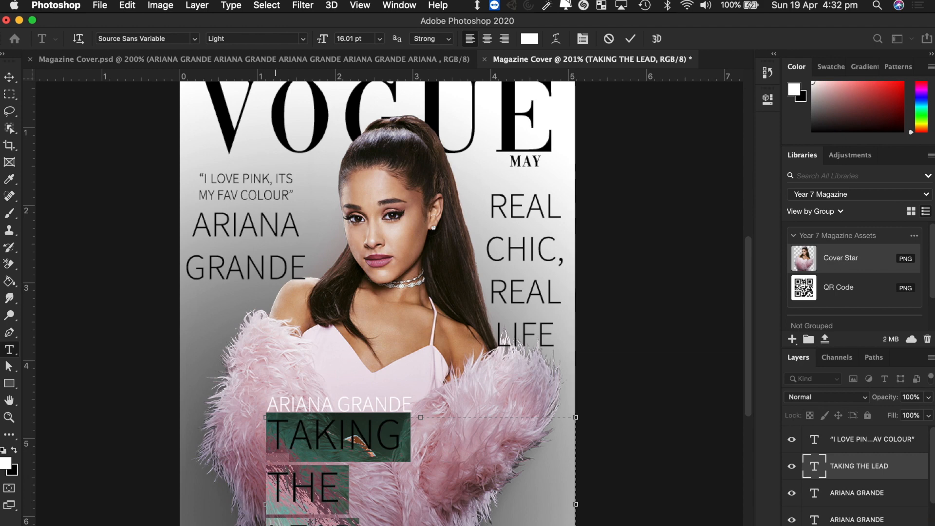
pyautogui.click(273, 484)
pyautogui.press('BackSpace')
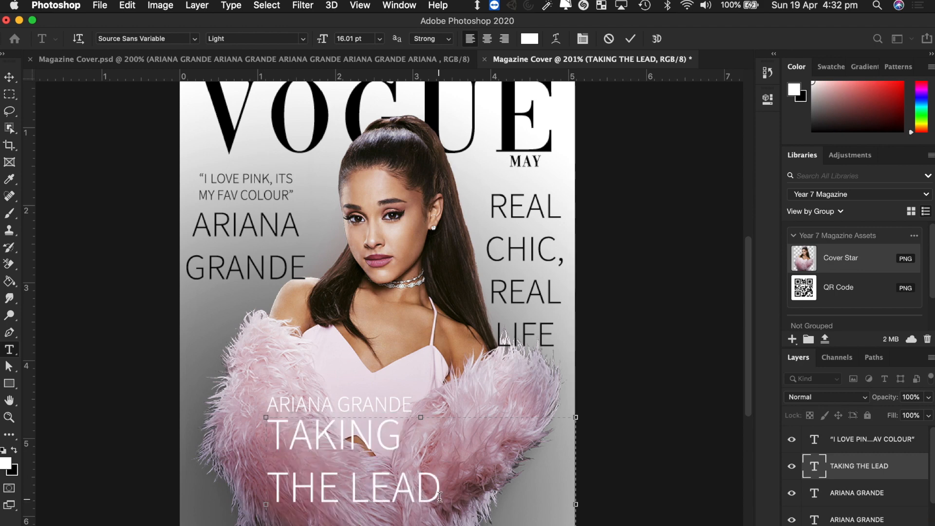
# - Set the whole headline to 23.01 pt Bold and commit it
pyautogui.moveTo(440, 497); pyautogui.dragTo(267, 422)
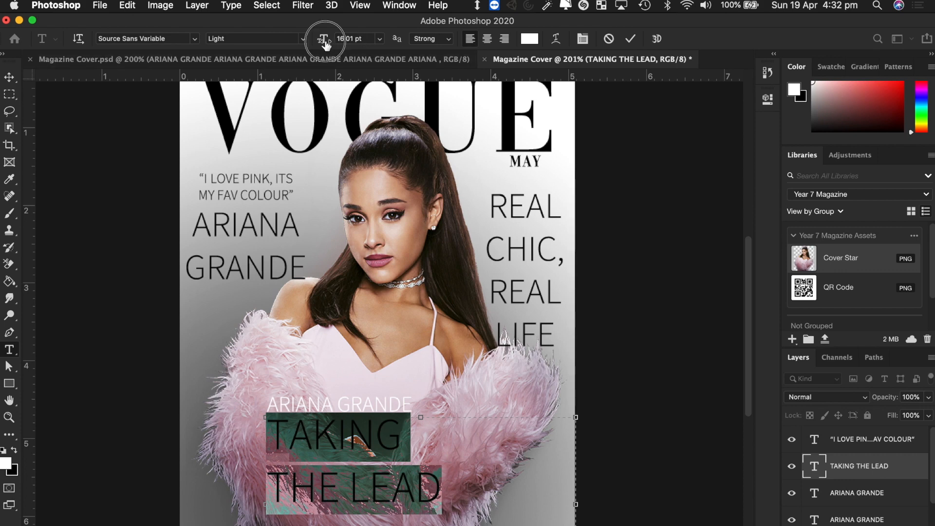
pyautogui.moveTo(324, 41); pyautogui.dragTo(326, 42)
pyautogui.click(305, 42)
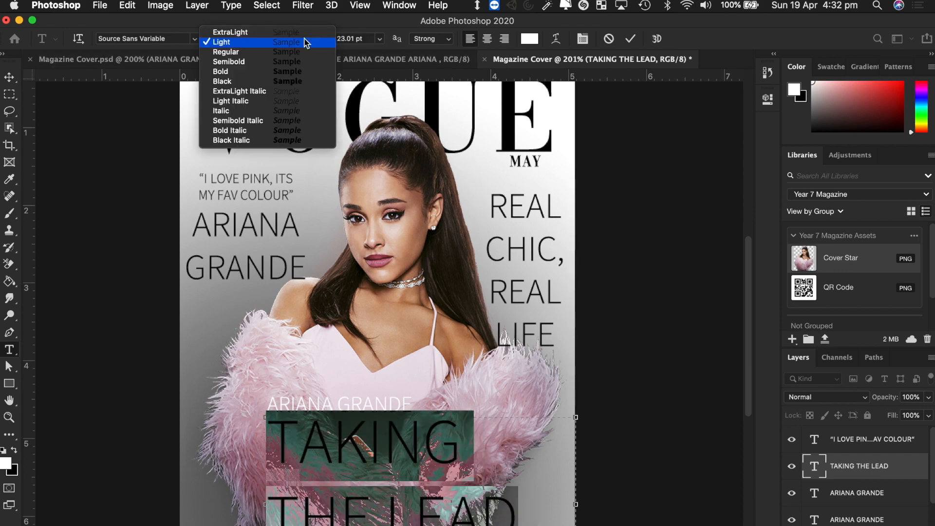
pyautogui.click(277, 71)
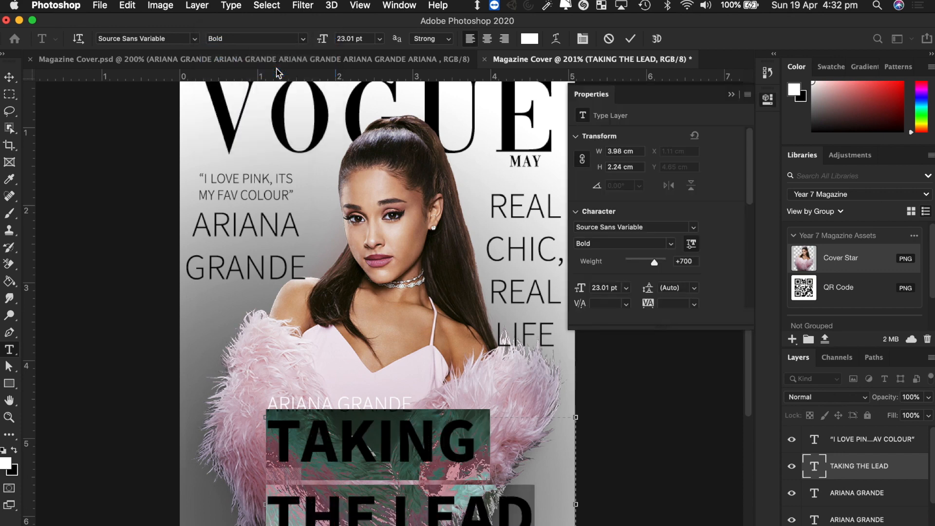
pyautogui.click(9, 78)
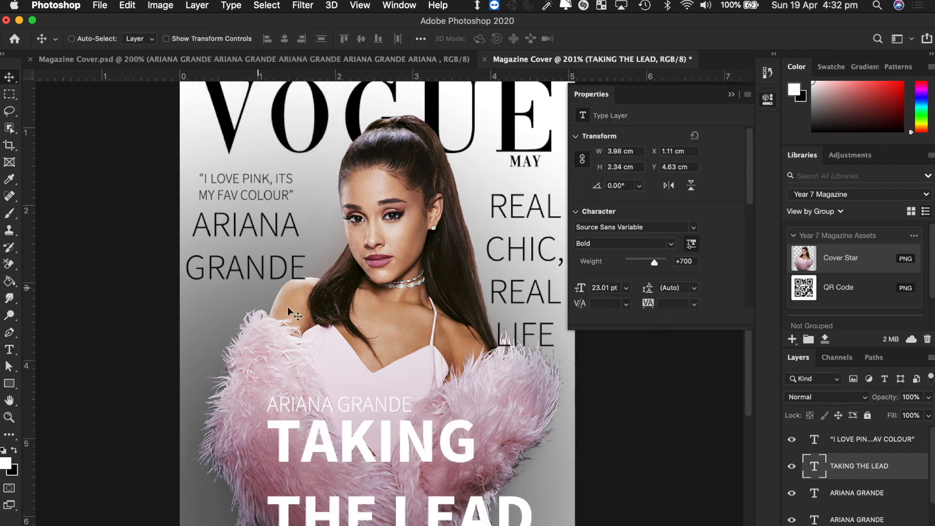
# - Move the bold headline into place just below the small ARIANA GRANDE line
pyautogui.moveTo(412, 442); pyautogui.dragTo(360, 442)
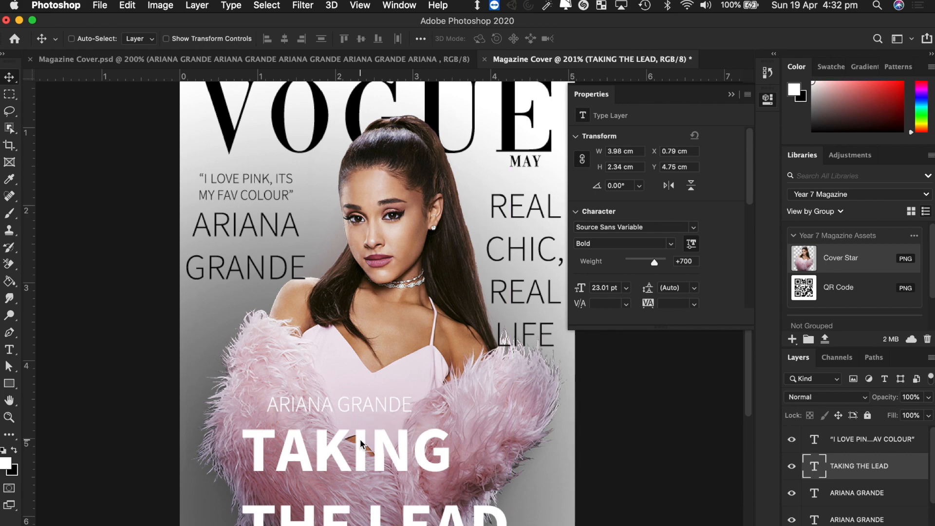
pyautogui.moveTo(361, 403)
pyautogui.mouseDown()
pyautogui.moveTo(346, 403)
pyautogui.moveTo(367, 407)
pyautogui.mouseUp()
pyautogui.keyDown('super'); pyautogui.click(365, 407); pyautogui.keyUp('super')
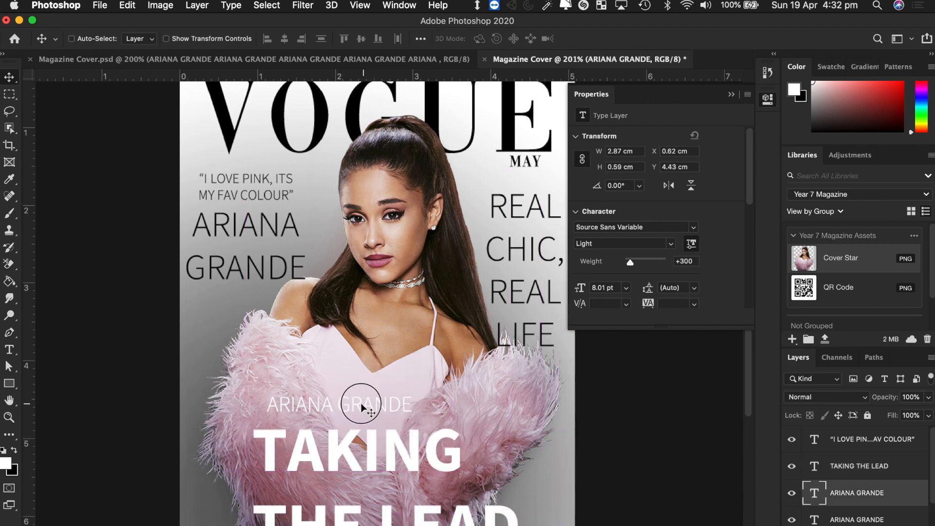
# - Nudge the small ARIANA GRANDE name with the arrow keys to line up with the headline's left edge
pyautogui.doubleClick(361, 407)
pyautogui.click(10, 77)
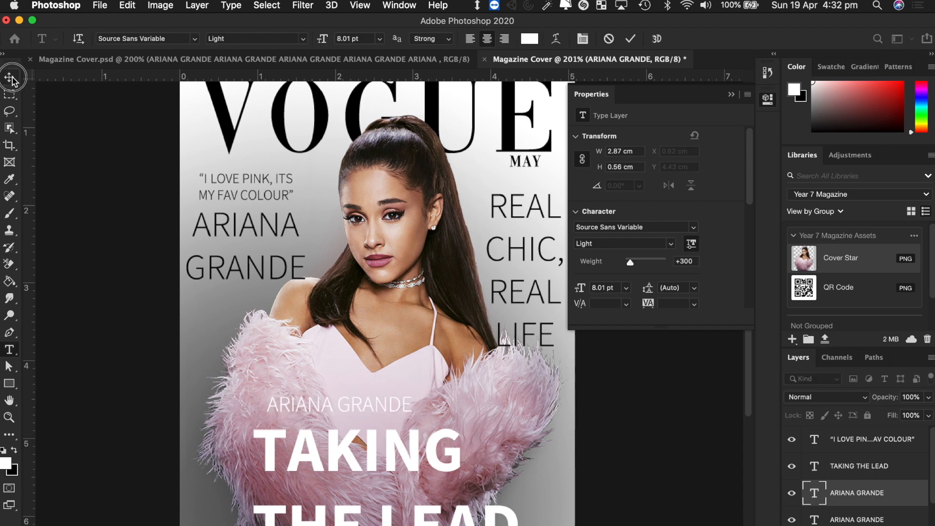
pyautogui.press('Left')
pyautogui.press('Left')
pyautogui.press('Left')
pyautogui.press('Left')
pyautogui.press('Left')
pyautogui.press('Left')
pyautogui.press('Left')
pyautogui.press('Left')
pyautogui.press('Left')
pyautogui.press('Left')
pyautogui.press('Left')
pyautogui.press('Left')
pyautogui.press('Left')
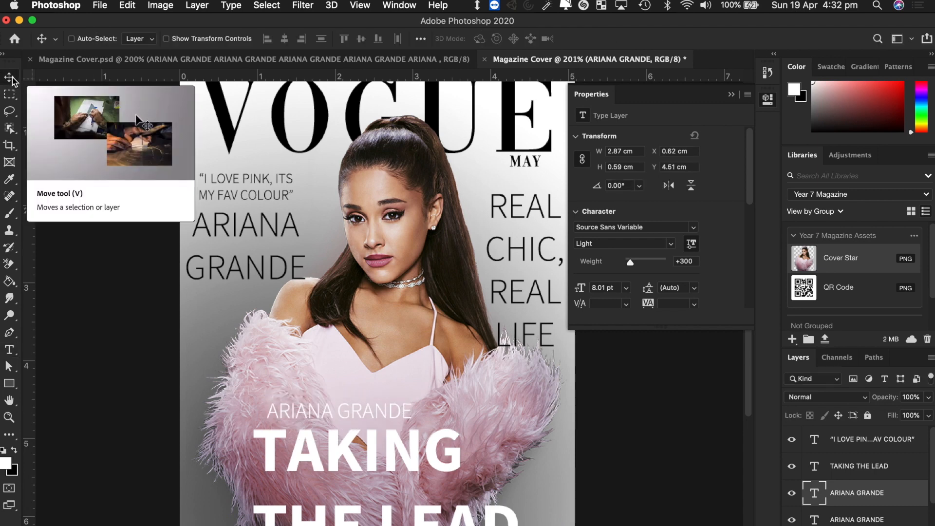
pyautogui.press('Right')
pyautogui.press('Right')
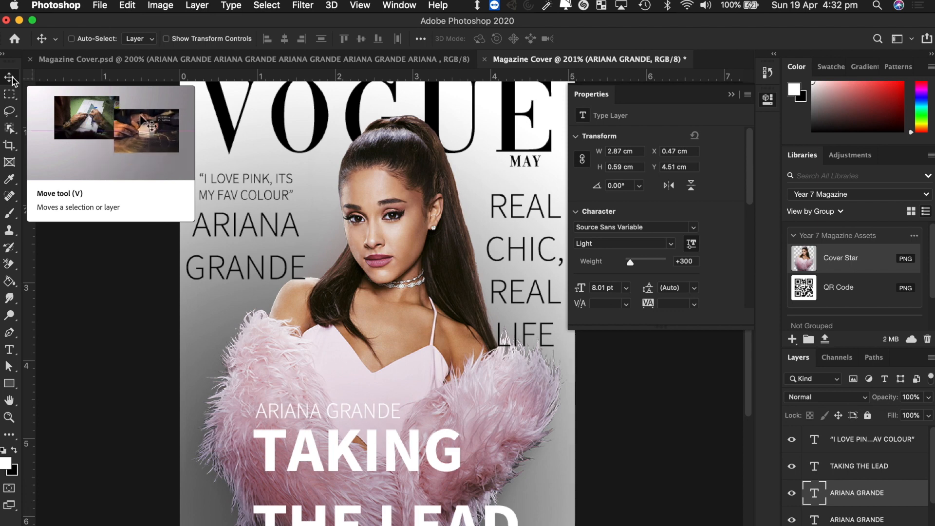
# - Collapse the Properties panel and compare the layout with the reference cover
pyautogui.click(731, 94)
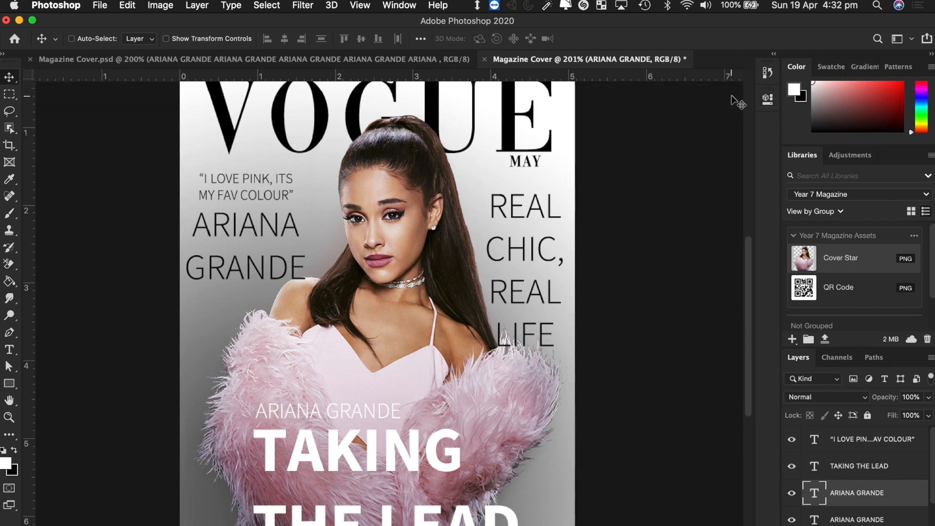
pyautogui.scroll(2, 634, 253)
pyautogui.scroll(-3, 634, 253)
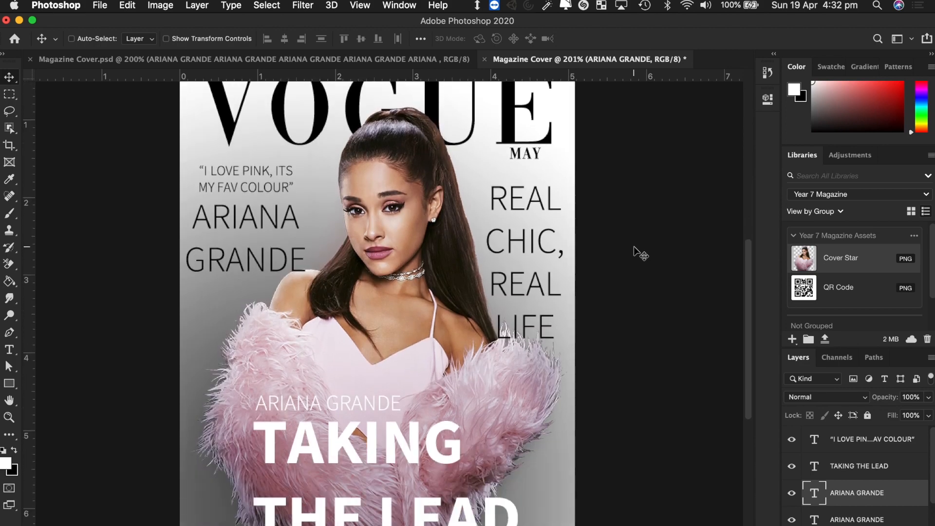
pyautogui.scroll(-2, 635, 252)
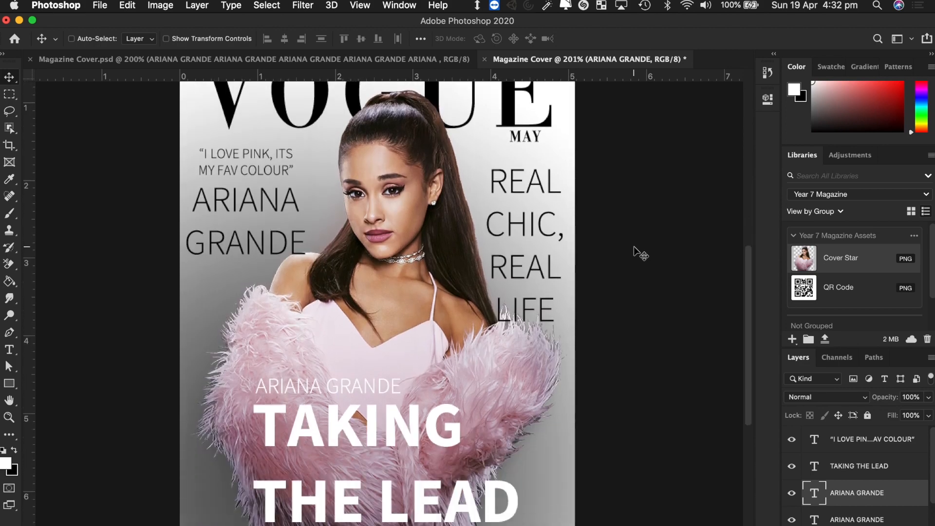
pyautogui.click(346, 59)
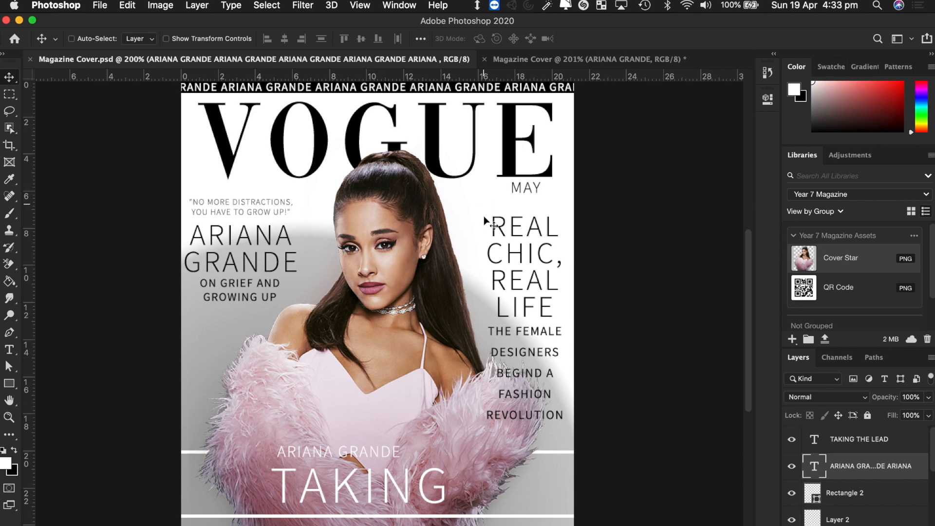
pyautogui.click(595, 62)
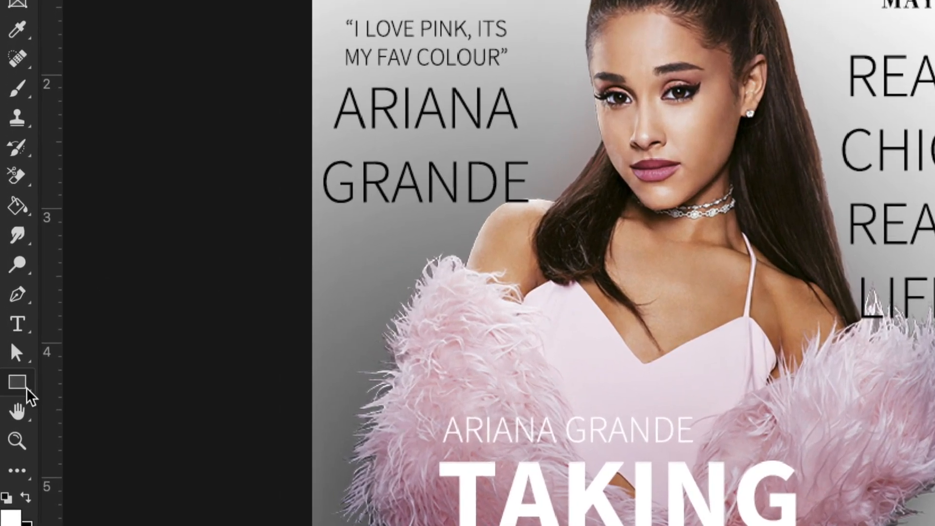
# - Draw a thin white Rectangle 1 bar, 630 × 7 px, across the cover between TAKING and THE LEAD
pyautogui.click(24, 388)
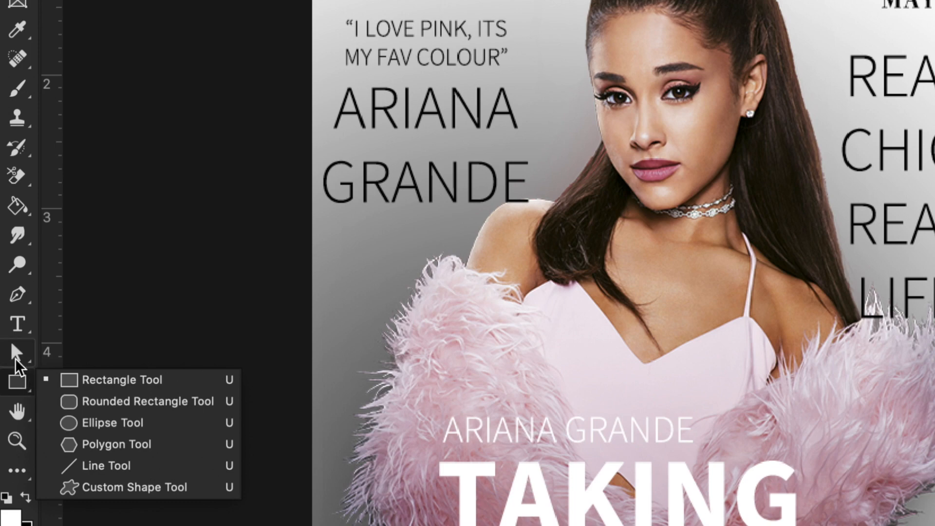
pyautogui.click(130, 387)
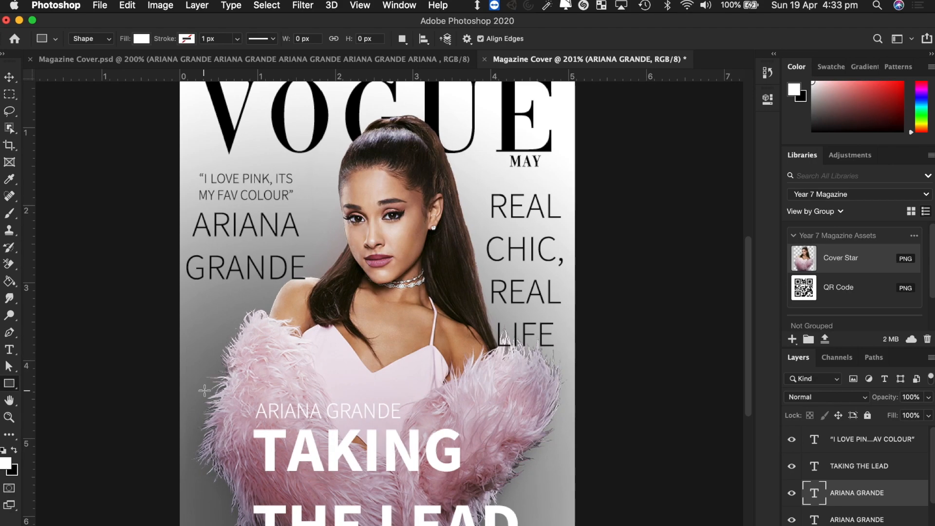
pyautogui.moveTo(172, 483); pyautogui.dragTo(586, 485)
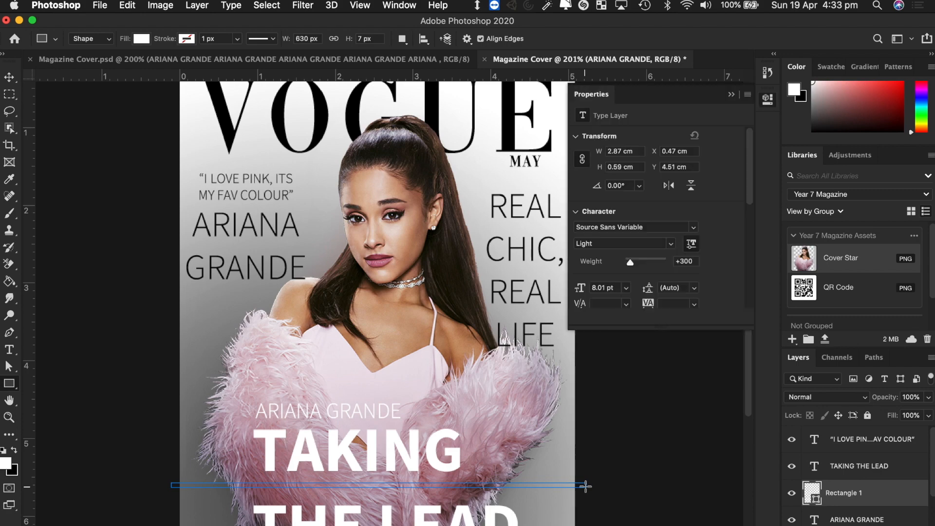
pyautogui.click(731, 94)
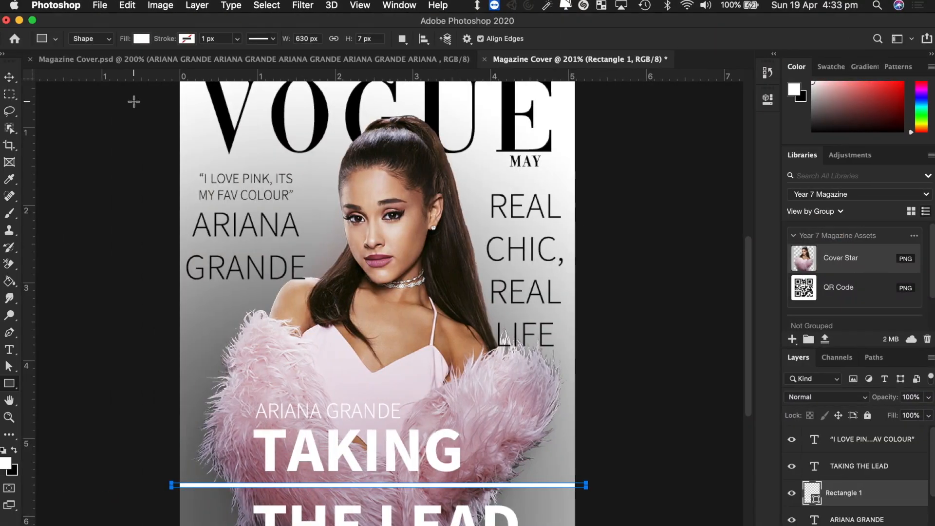
pyautogui.click(9, 76)
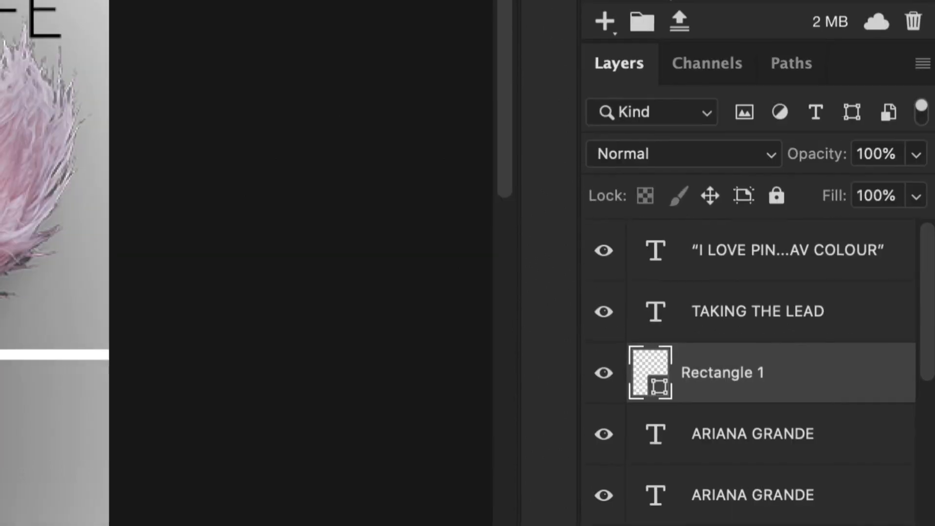
# - Duplicate Rectangle 1 and move the copy up so it crosses the cover at the small name
pyautogui.rightClick(802, 376)
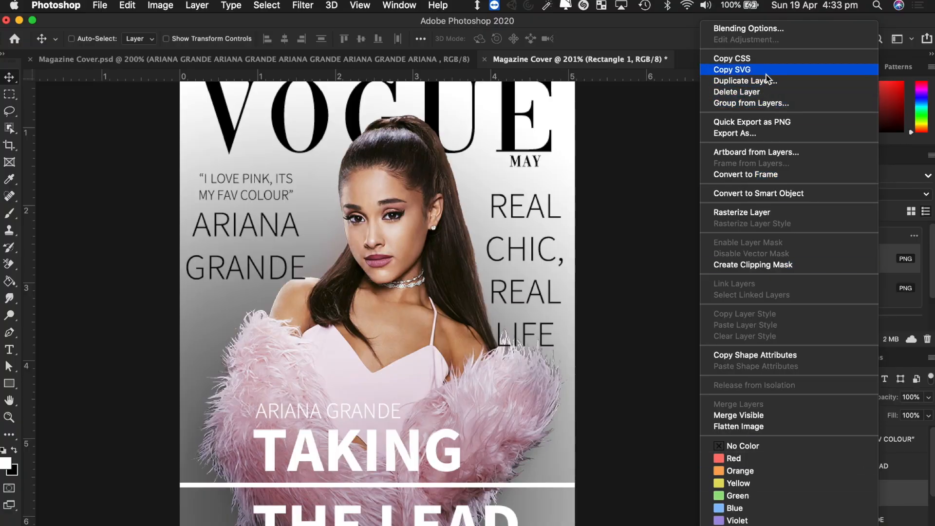
pyautogui.click(769, 81)
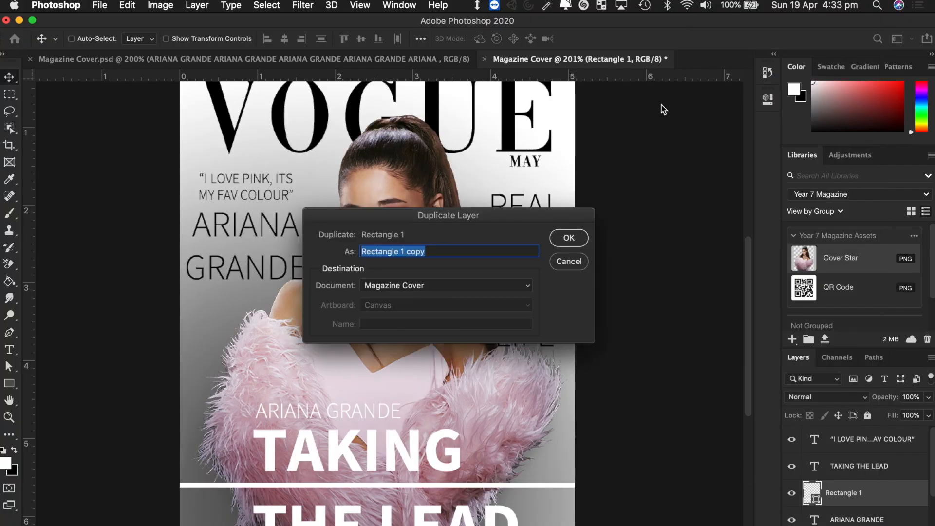
pyautogui.click(569, 238)
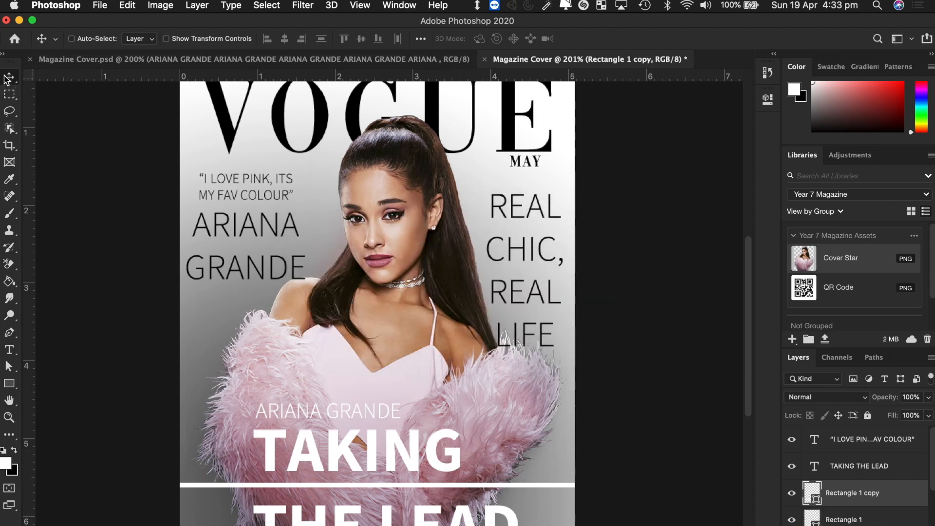
pyautogui.moveTo(500, 479); pyautogui.dragTo(493, 416)
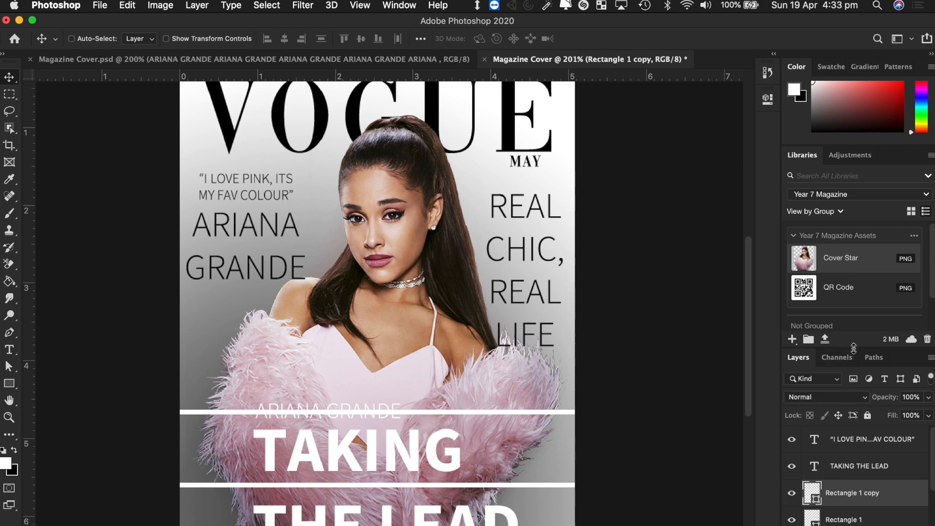
# - Enlarge the Layers panel and send Rectangle 1 copy lower in the layer stack
pyautogui.moveTo(853, 348); pyautogui.dragTo(837, 229)
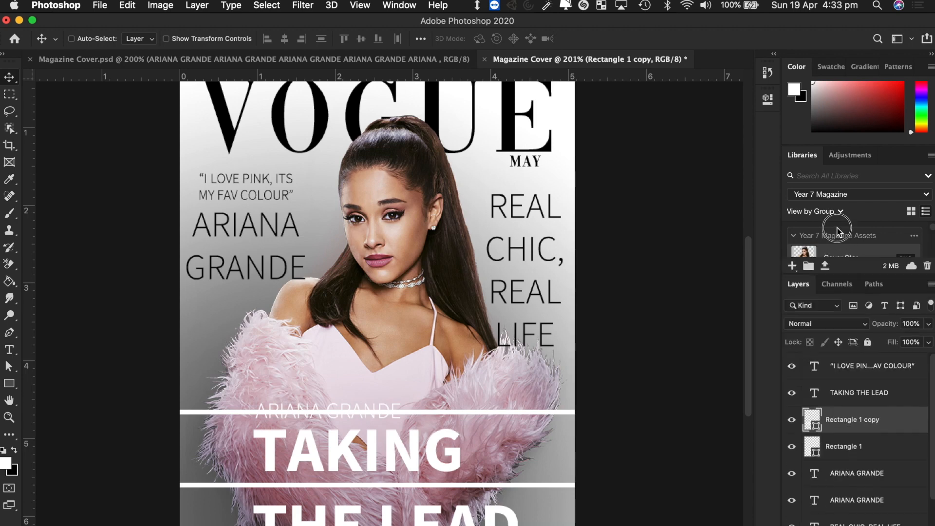
pyautogui.scroll(-2, 900, 506)
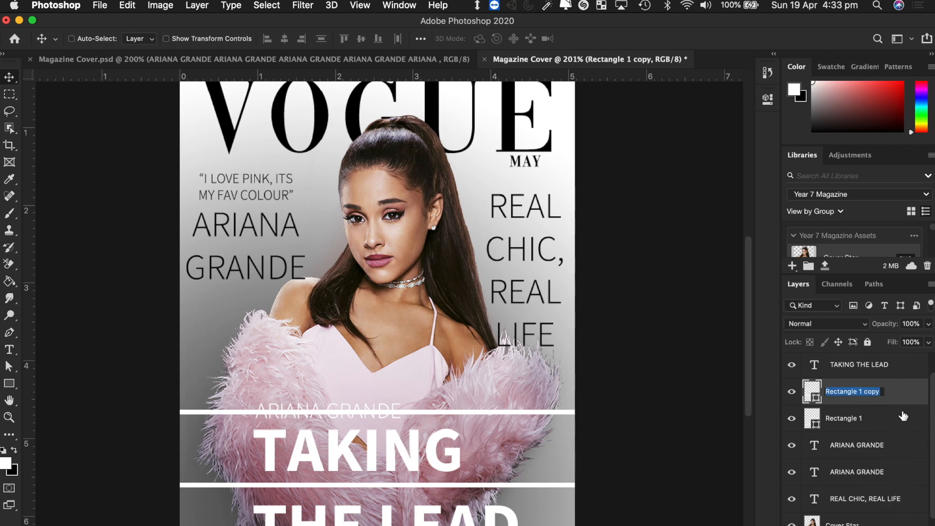
pyautogui.moveTo(892, 398); pyautogui.dragTo(875, 524)
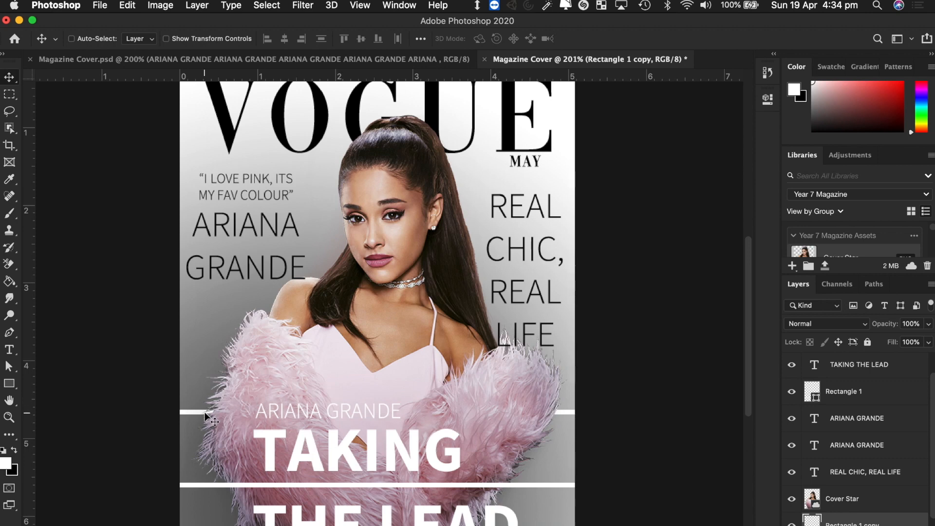
# - Move Rectangle 1 copy below the Cover Star photo and stack the MAY and VOGUE layers above it
pyautogui.moveTo(184, 412)
pyautogui.mouseDown()
pyautogui.moveTo(184, 132)
pyautogui.moveTo(190, 410)
pyautogui.mouseUp()
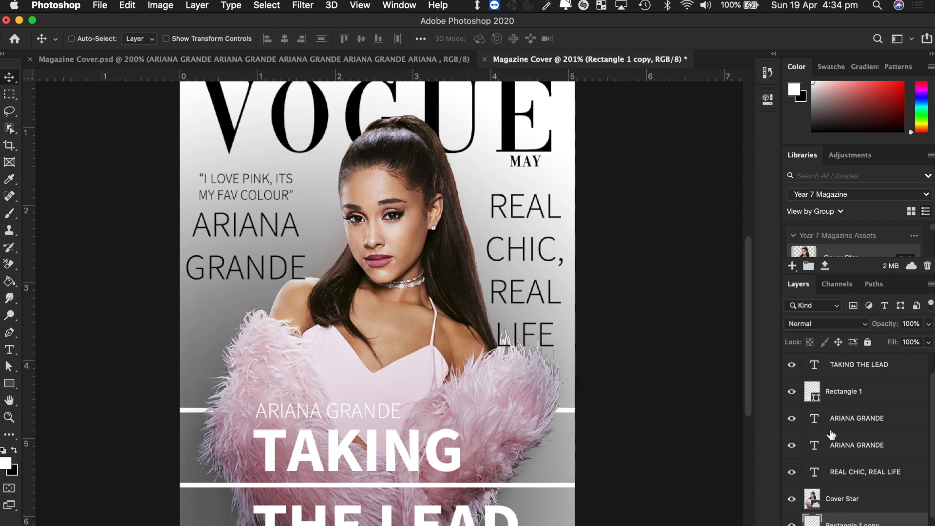
pyautogui.scroll(-3, 868, 514)
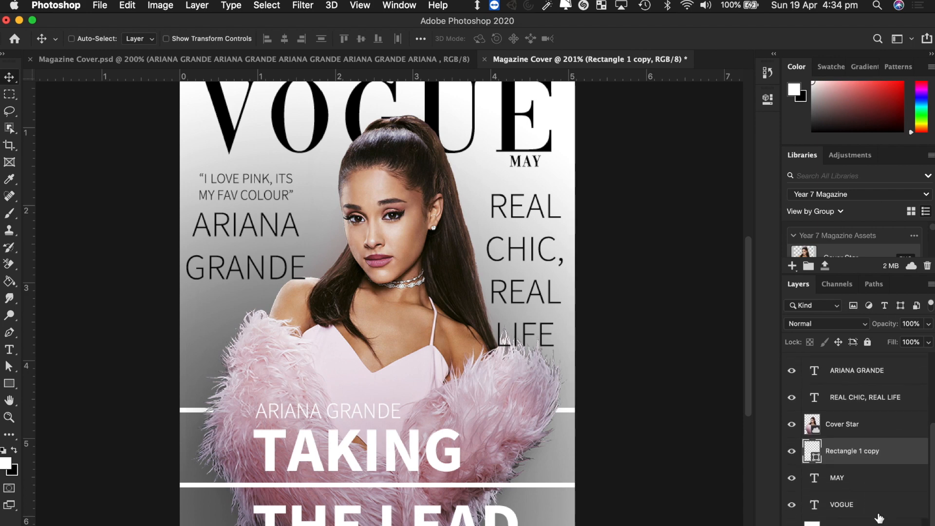
pyautogui.click(866, 512)
pyautogui.keyDown('shift'); pyautogui.click(852, 484); pyautogui.keyUp('shift')
pyautogui.moveTo(853, 485); pyautogui.dragTo(865, 414)
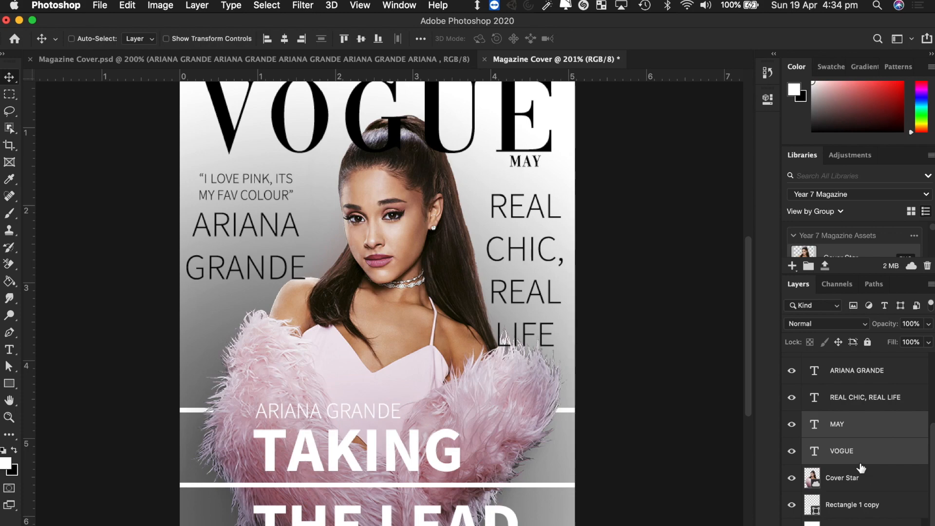
pyautogui.scroll(4, 861, 468)
pyautogui.scroll(-4, 861, 467)
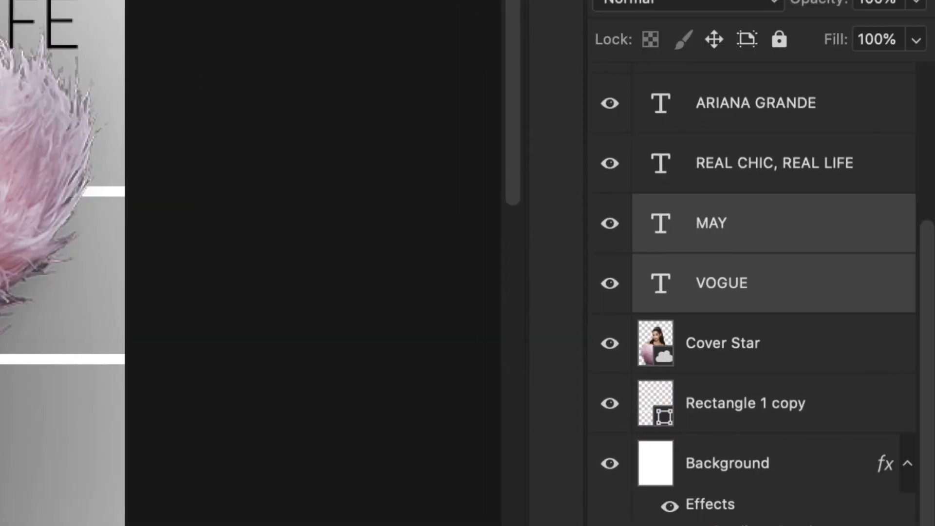
pyautogui.click(787, 474)
pyautogui.click(776, 404)
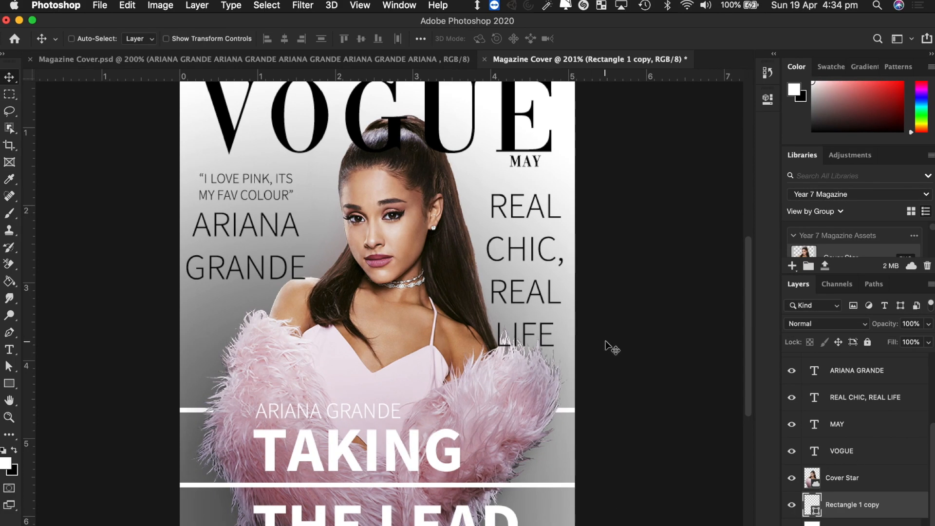
# - Nudge the ARIANA GRANDE line and the TAKING THE LEAD headline left with Shift+Left
pyautogui.scroll(2, 606, 345)
pyautogui.scroll(-4, 607, 345)
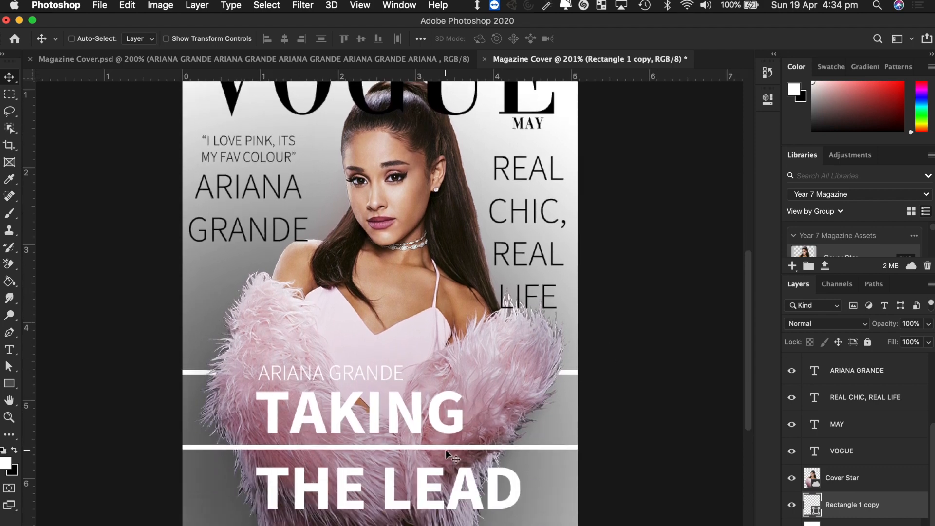
pyautogui.click(857, 448)
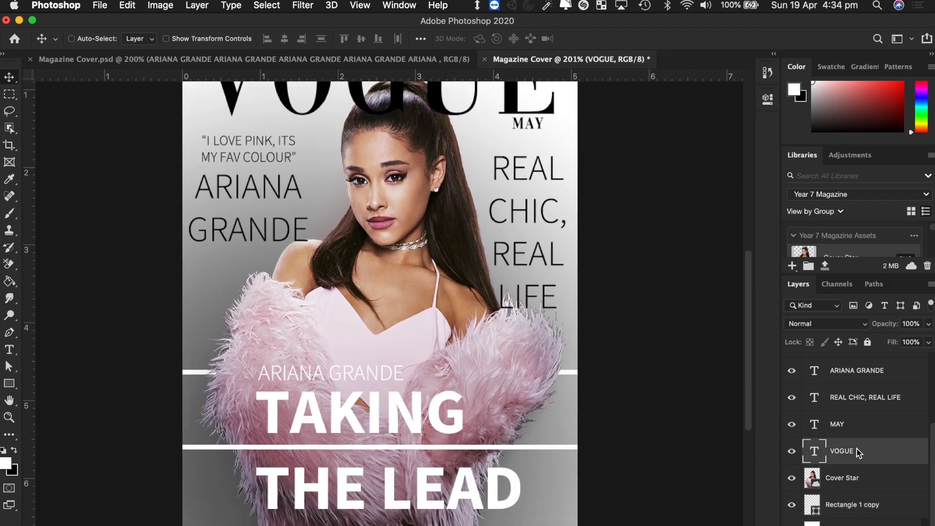
pyautogui.keyDown('super'); pyautogui.click(405, 411); pyautogui.keyUp('super')
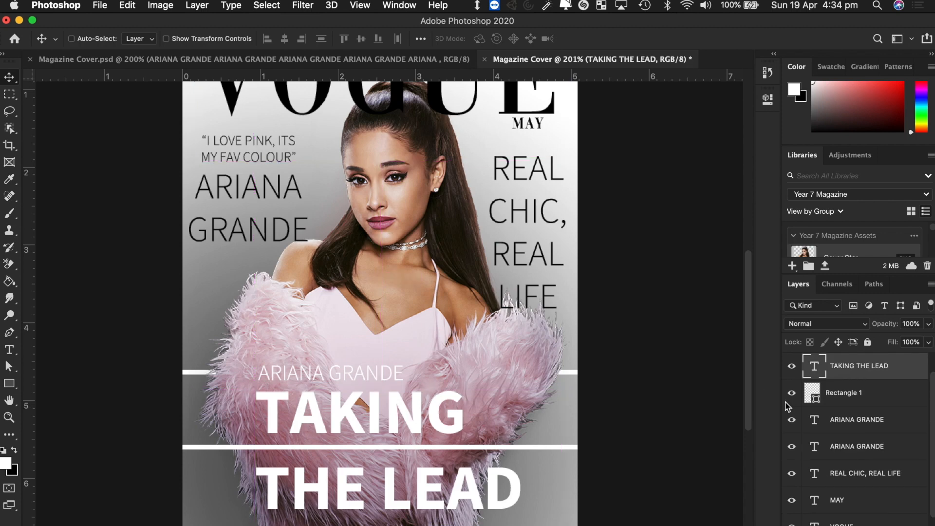
pyautogui.scroll(1, 872, 424)
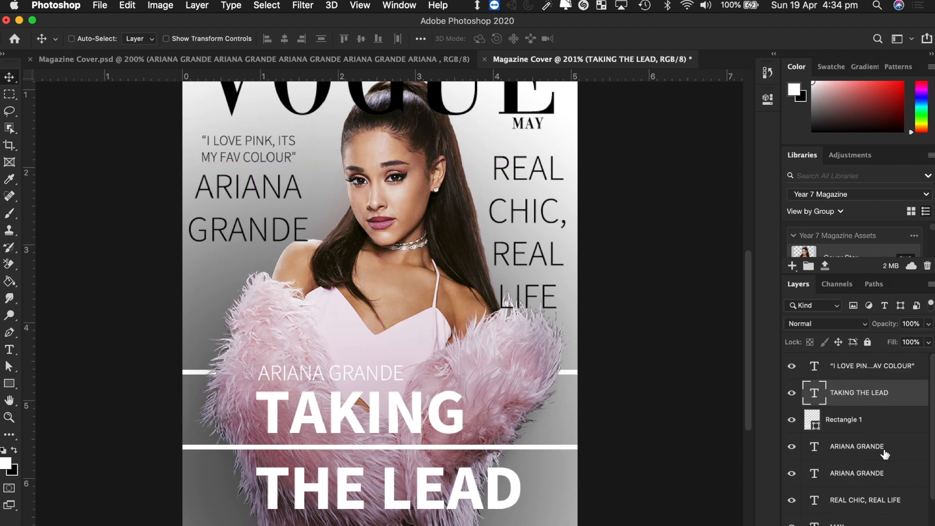
pyautogui.keyDown('super'); pyautogui.click(385, 375); pyautogui.keyUp('super')
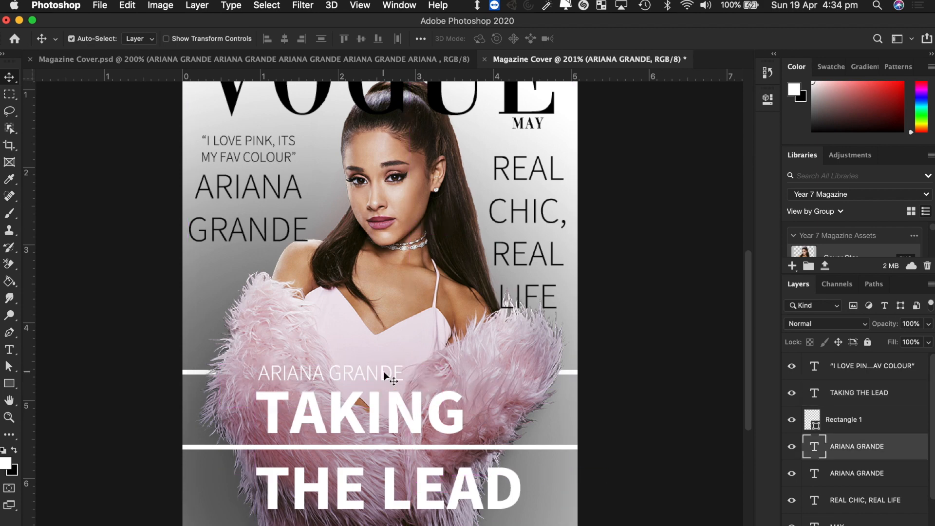
pyautogui.hotkey('shift', 'Left')
pyautogui.hotkey('shift', 'Left')
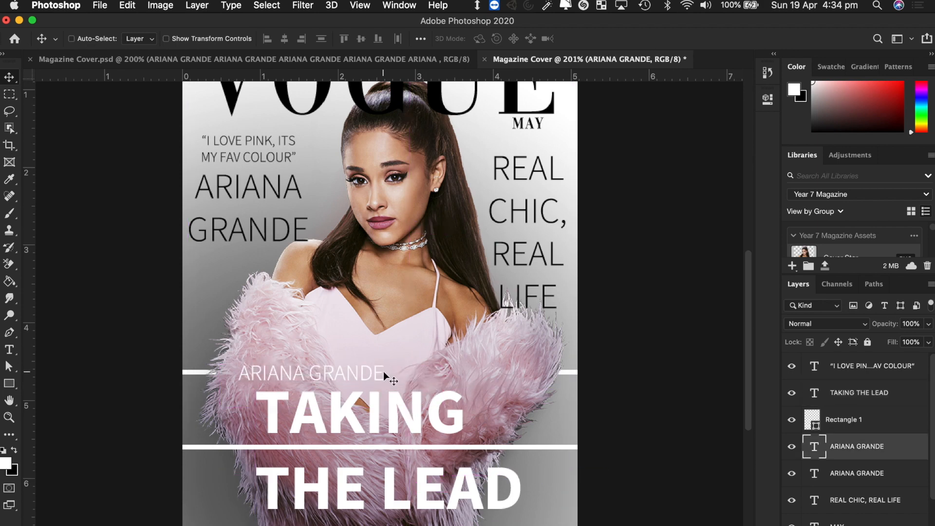
pyautogui.keyDown('super'); pyautogui.click(378, 411); pyautogui.keyUp('super')
pyautogui.hotkey('shift', 'Left')
pyautogui.hotkey('shift', 'Left')
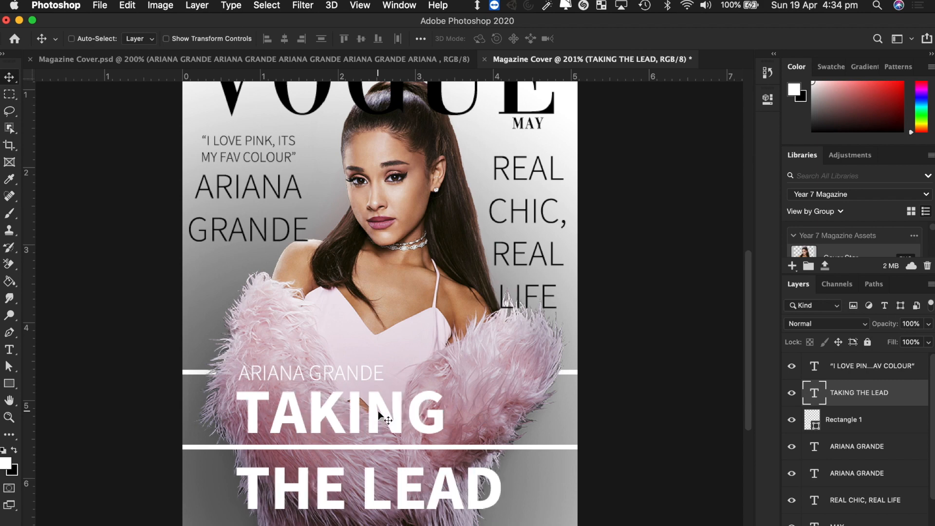
pyautogui.scroll(10, 487, 454)
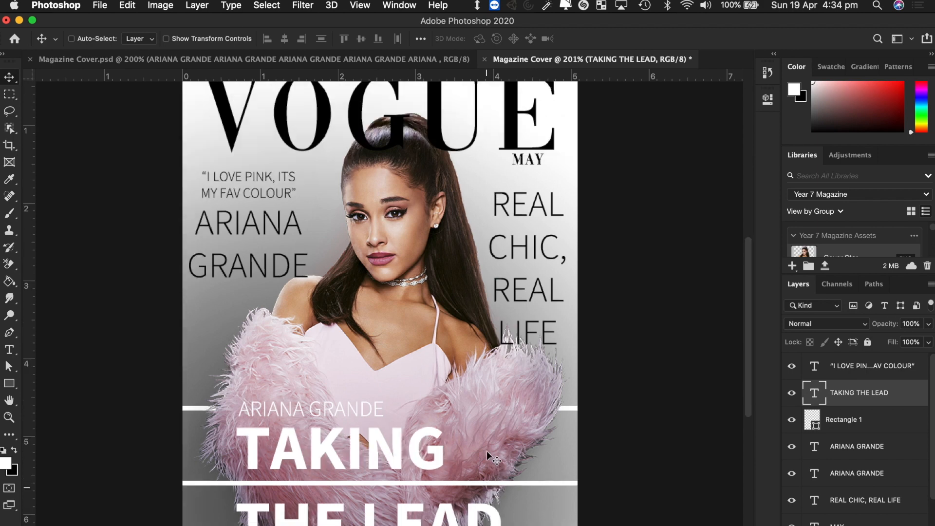
pyautogui.scroll(-1, 486, 452)
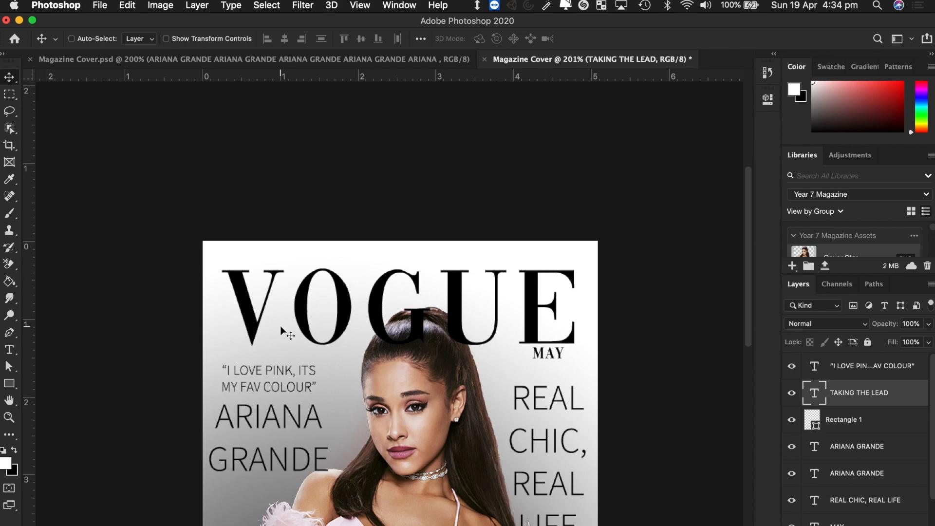
# - Draw a thin Rectangle 2 bar across the cover's top edge above VOGUE
pyautogui.click(9, 385)
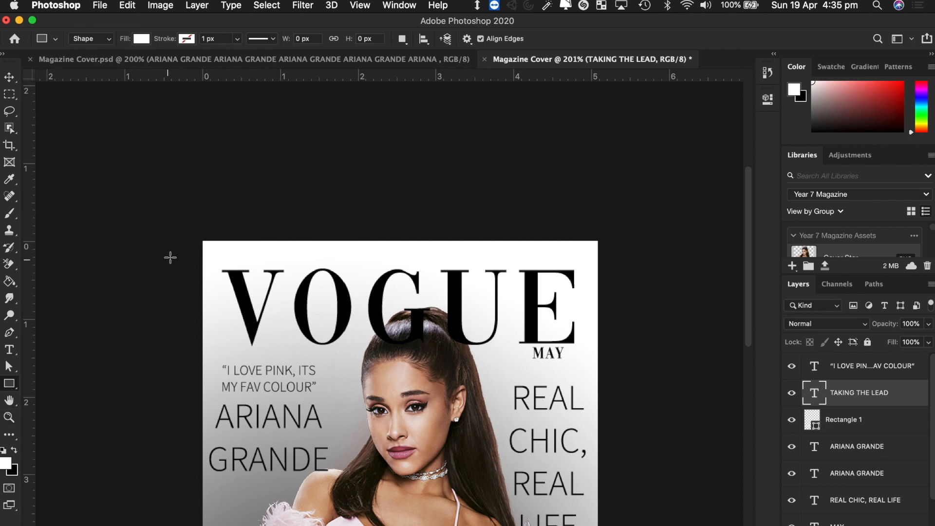
pyautogui.moveTo(188, 240); pyautogui.dragTo(606, 256)
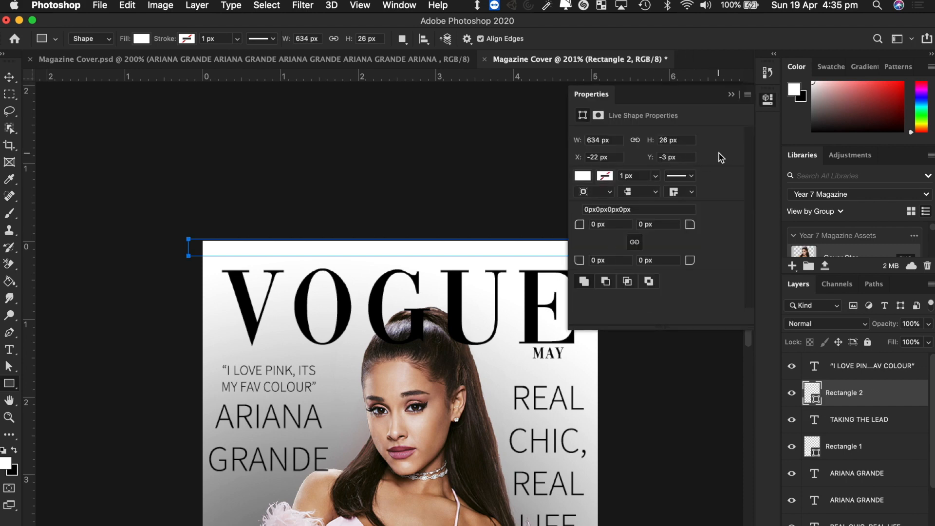
pyautogui.click(582, 176)
pyautogui.click(690, 245)
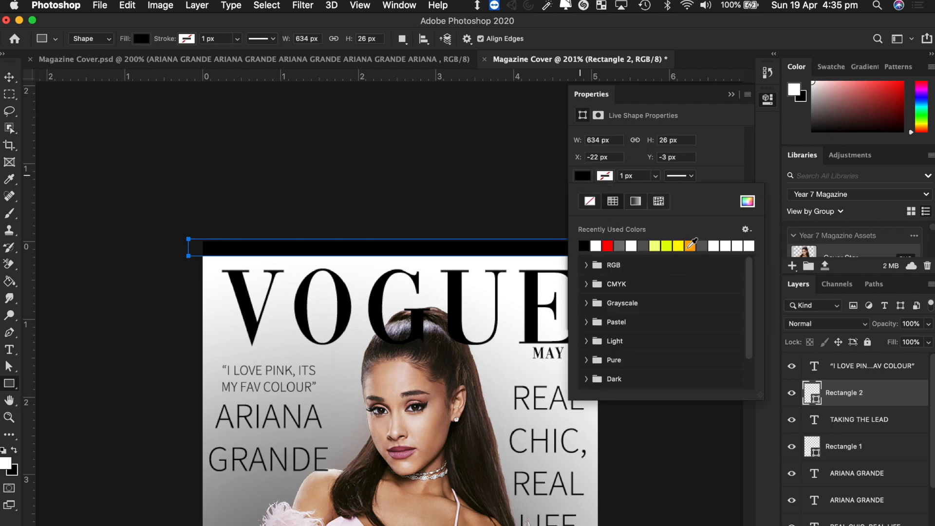
pyautogui.click(731, 94)
pyautogui.click(731, 94)
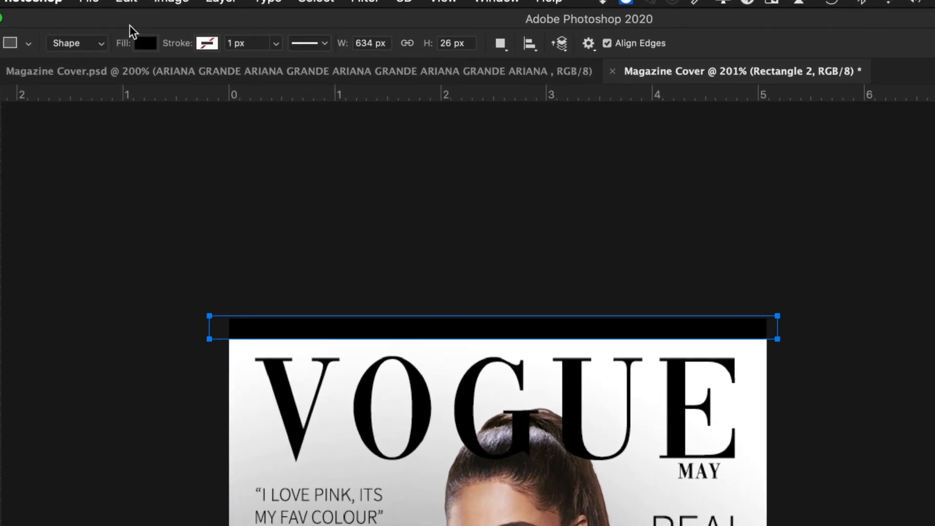
pyautogui.click(147, 45)
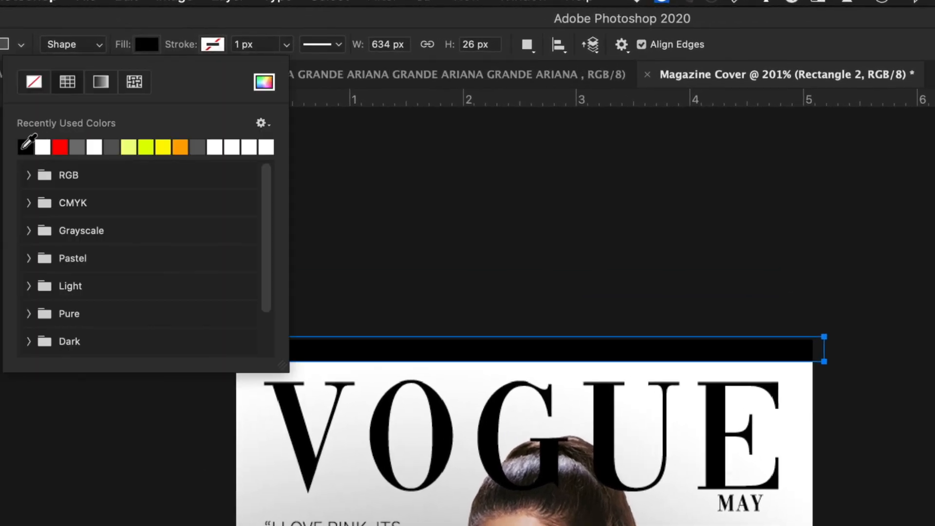
pyautogui.click(264, 81)
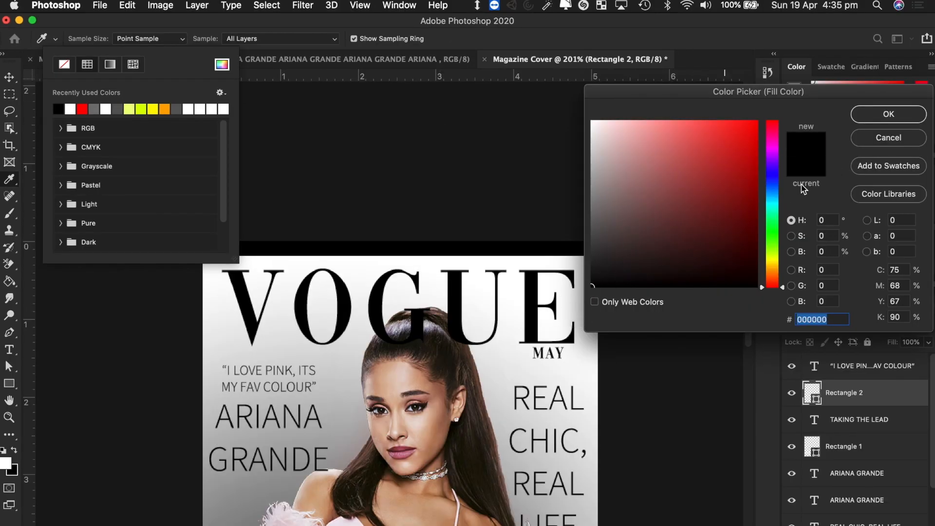
pyautogui.click(869, 119)
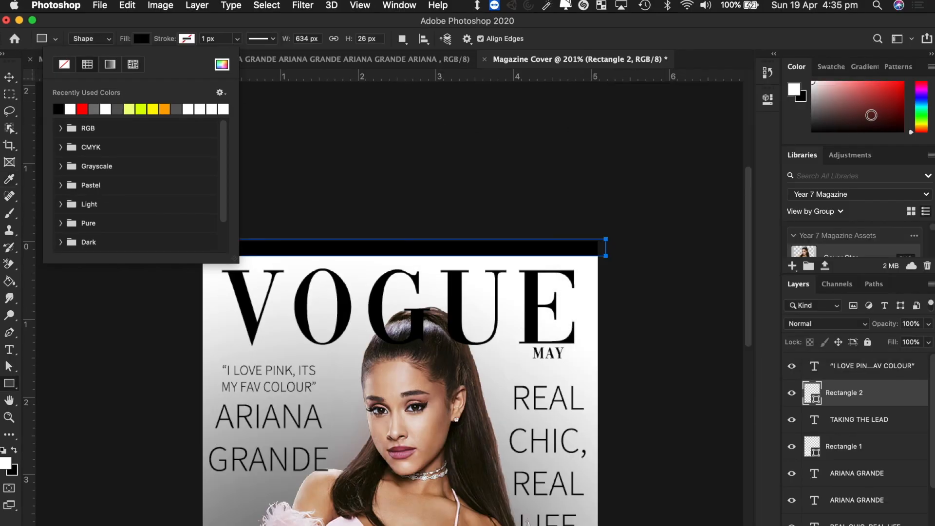
pyautogui.click(9, 77)
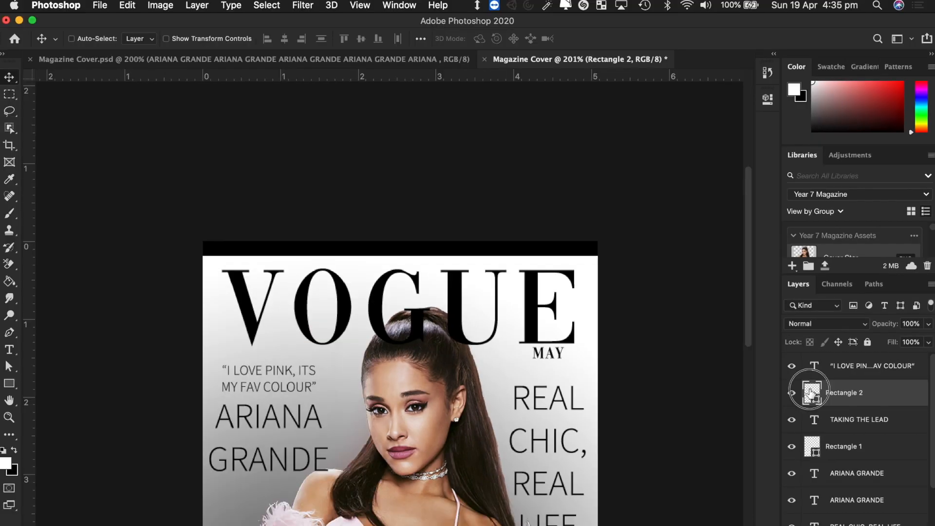
# - Set the top bar's fill to solid black (000000) in the Color Picker
pyautogui.doubleClick(814, 397)
pyautogui.moveTo(634, 224); pyautogui.dragTo(759, 119)
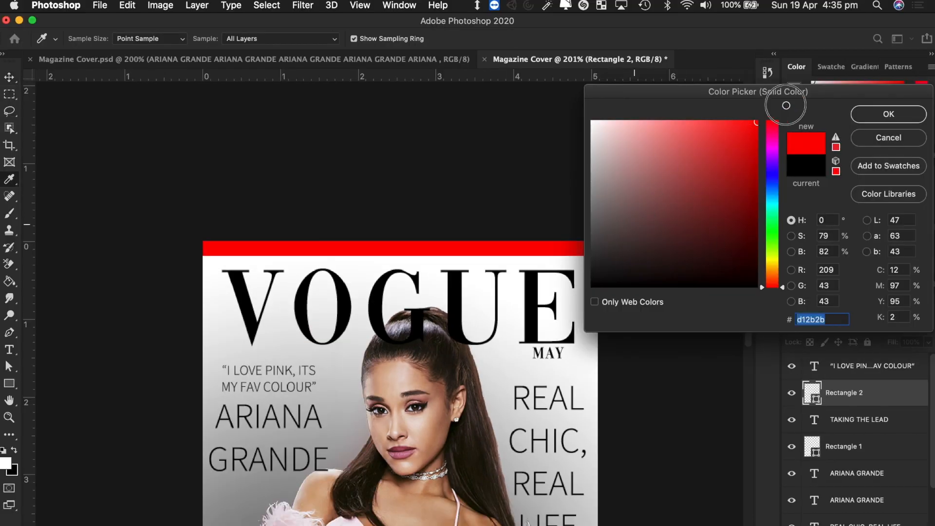
pyautogui.click(888, 115)
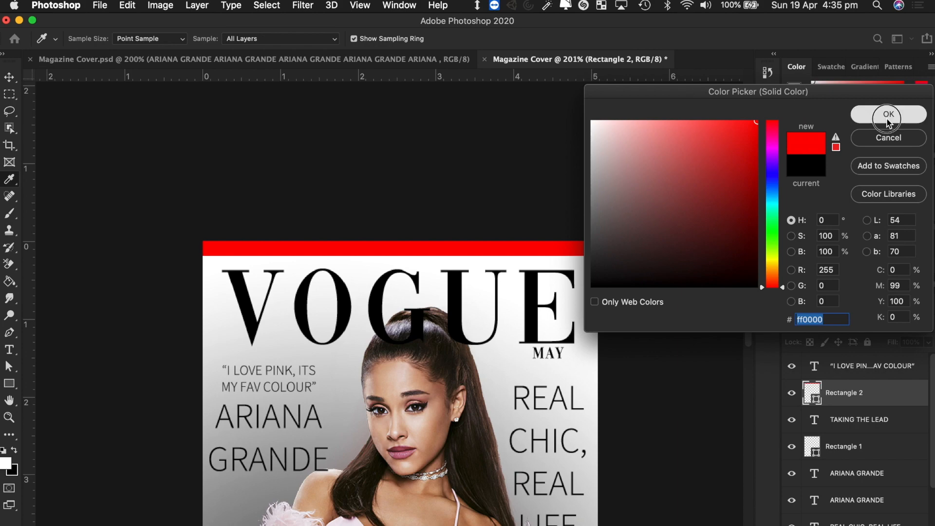
pyautogui.scroll(-5, 633, 213)
pyautogui.scroll(-3, 634, 213)
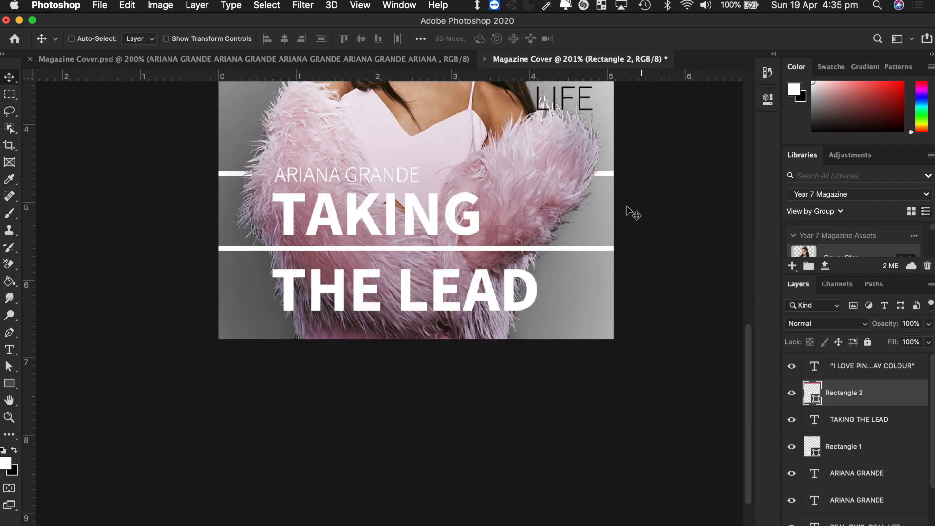
pyautogui.scroll(7, 633, 213)
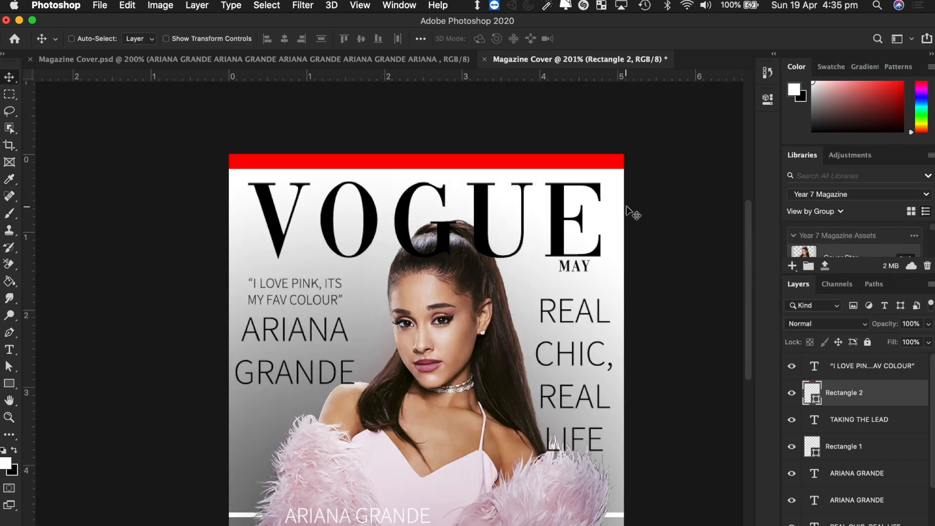
pyautogui.doubleClick(811, 393)
pyautogui.click(704, 177)
pyautogui.moveTo(704, 177); pyautogui.dragTo(558, 312)
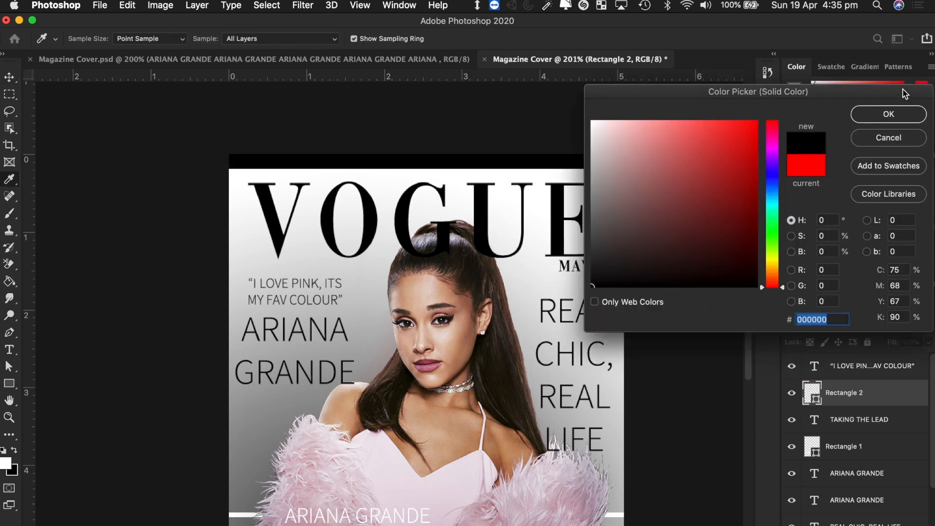
pyautogui.click(895, 114)
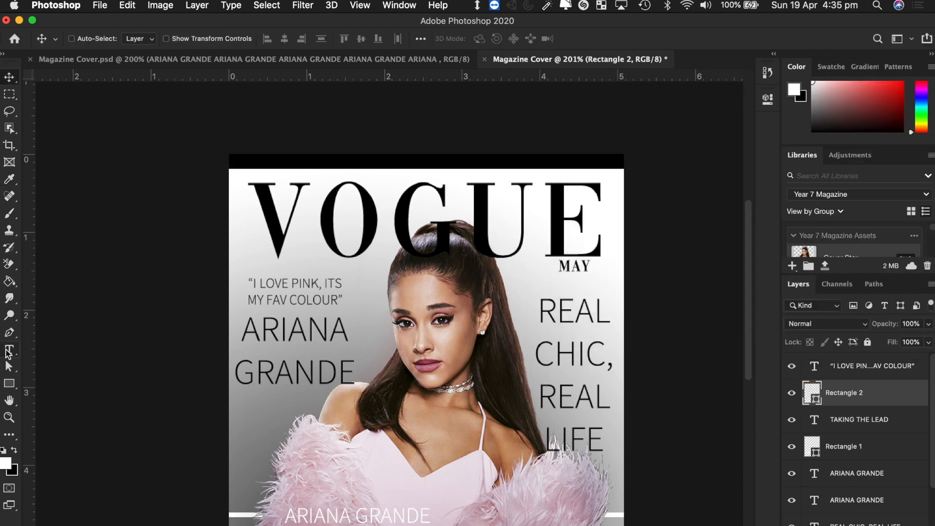
pyautogui.click(11, 353)
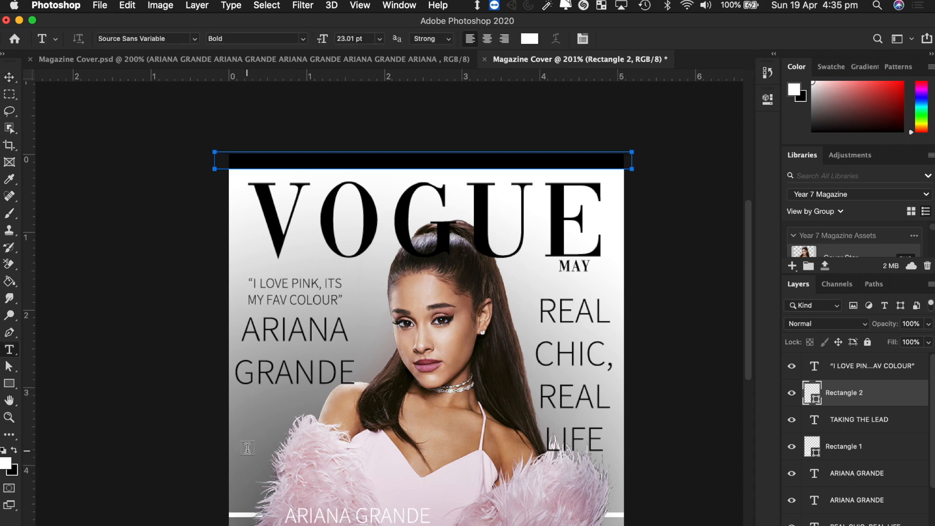
# - Create a white bold ARIANA GRANDE text box and shrink the text to about 6 pt
pyautogui.scroll(-3, 247, 448)
pyautogui.moveTo(234, 391); pyautogui.dragTo(668, 407)
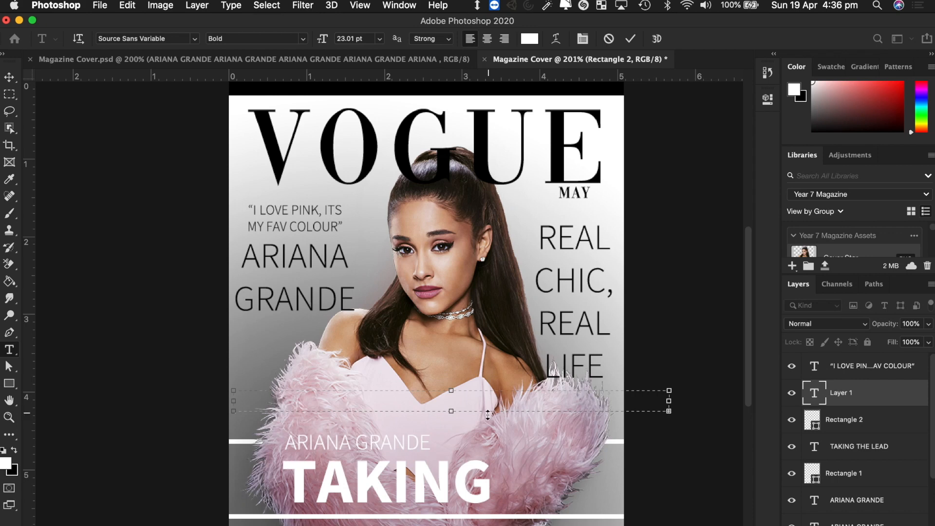
pyautogui.moveTo(669, 412); pyautogui.dragTo(703, 513)
pyautogui.press('super+a')
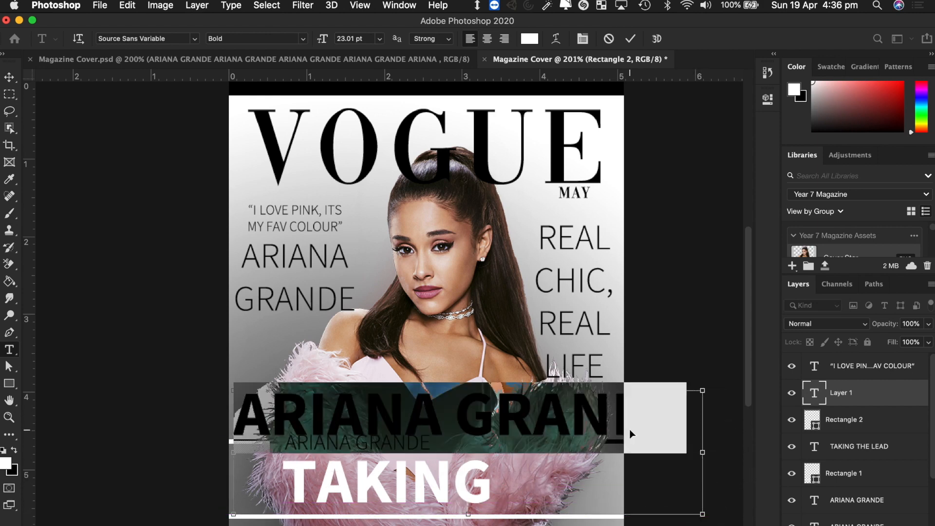
pyautogui.moveTo(323, 39); pyautogui.dragTo(284, 43)
pyautogui.moveTo(701, 515); pyautogui.dragTo(668, 427)
pyautogui.moveTo(667, 412); pyautogui.dragTo(666, 413)
# - Repeat ARIANA GRANDE along the line by copying it and pasting it twice
pyautogui.click(365, 398)
pyautogui.moveTo(369, 400); pyautogui.dragTo(219, 398)
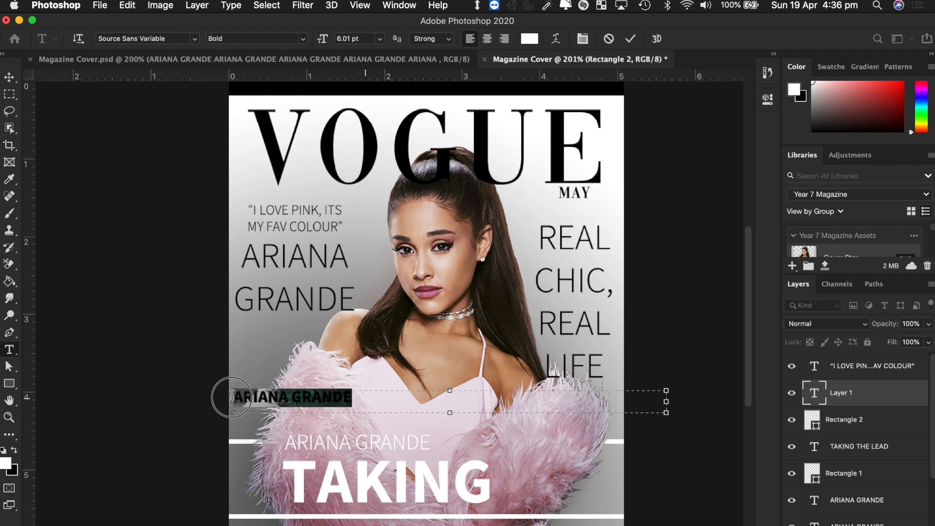
pyautogui.press('super+c')
pyautogui.press('super+v')
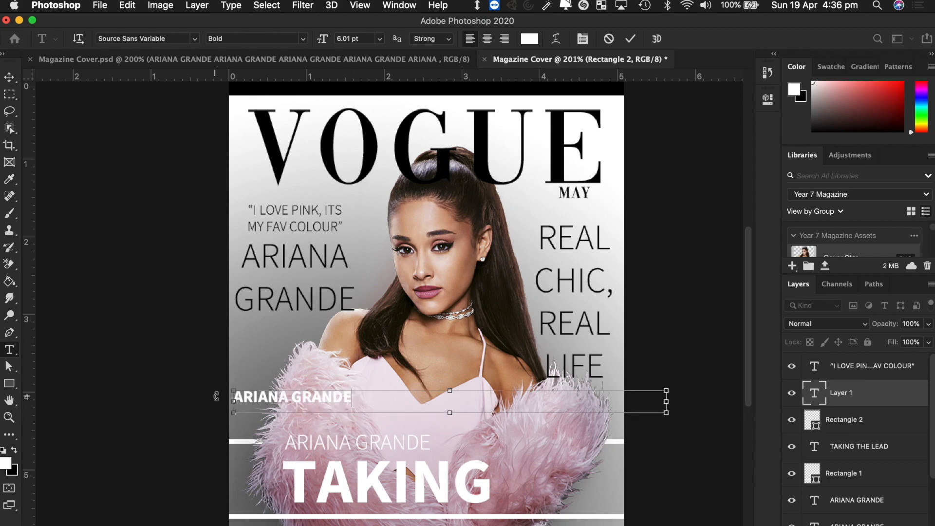
pyautogui.press('super+v')
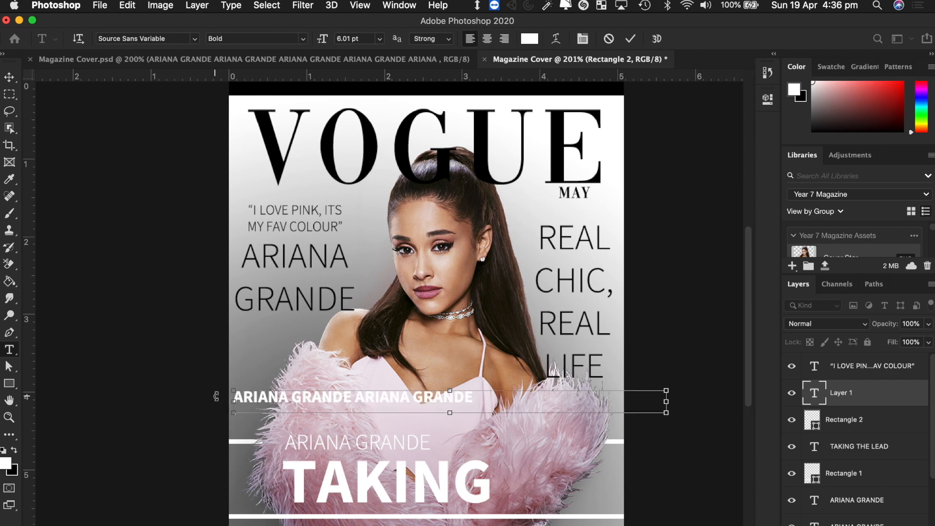
pyautogui.press('super+v')
pyautogui.press('super+v')
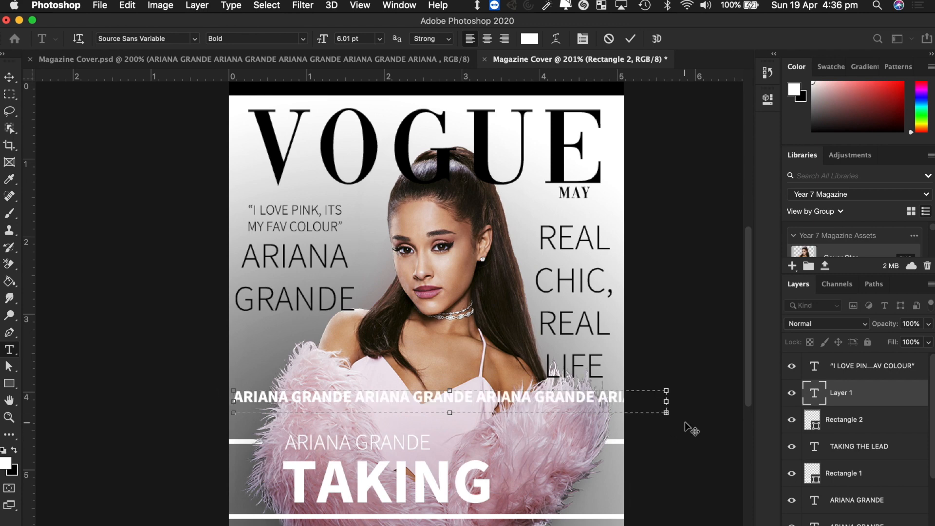
pyautogui.click(9, 77)
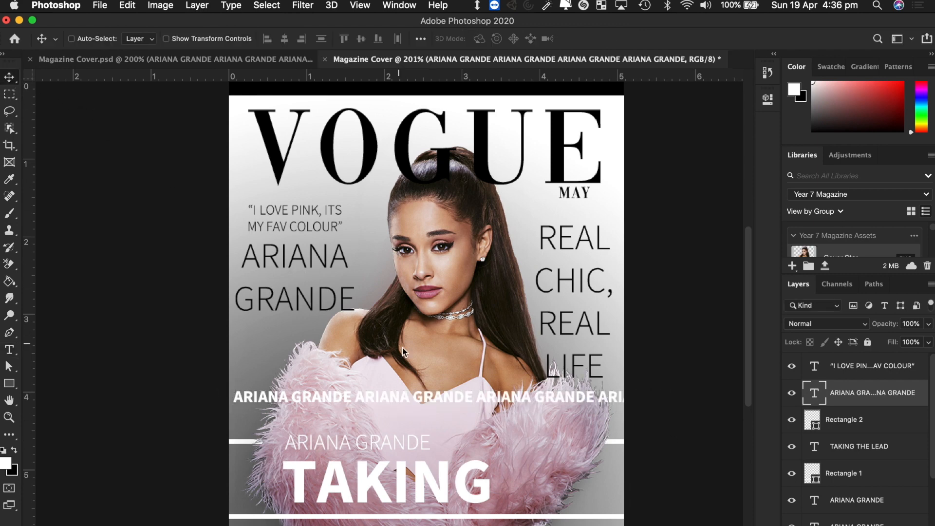
# - Move the repeated ARIANA GRANDE line up onto the top bar, fine-tuning with arrow keys
pyautogui.moveTo(341, 396); pyautogui.dragTo(321, 109)
pyautogui.scroll(3, 323, 109)
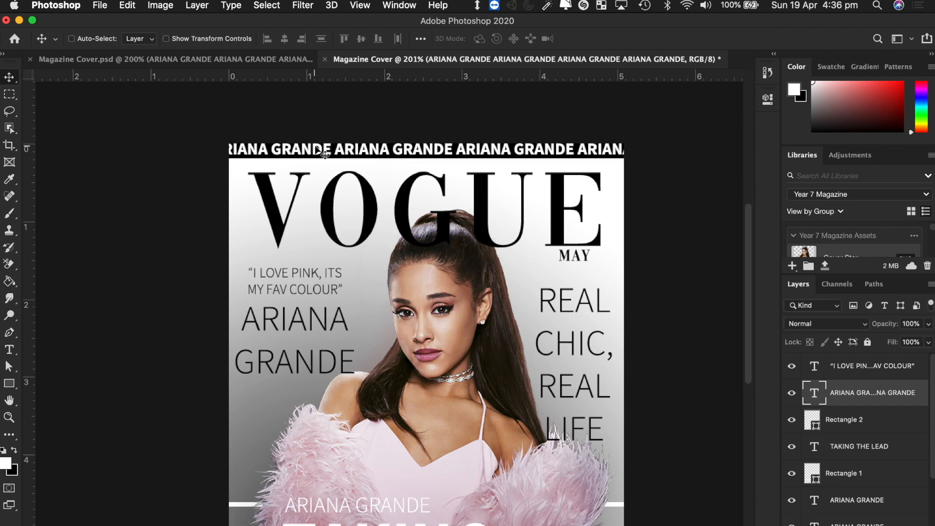
pyautogui.press('Up')
pyautogui.press('Up')
pyautogui.press('Up')
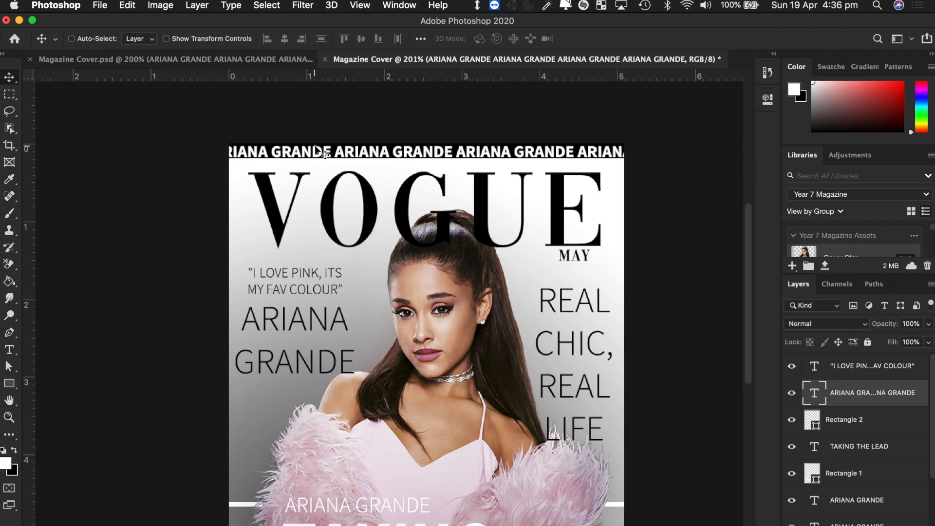
pyautogui.press('Down')
pyautogui.press('Up')
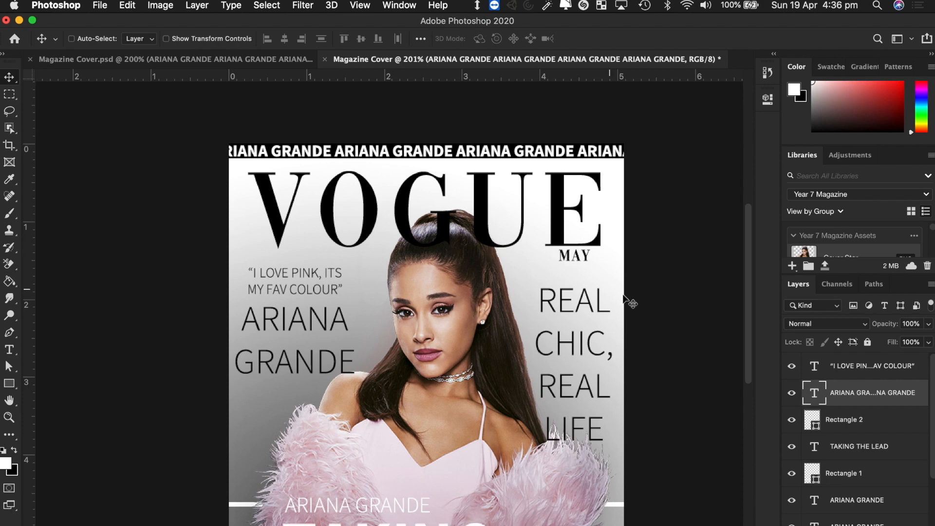
pyautogui.scroll(-3, 628, 302)
pyautogui.scroll(3, 628, 302)
pyautogui.scroll(-5, 628, 302)
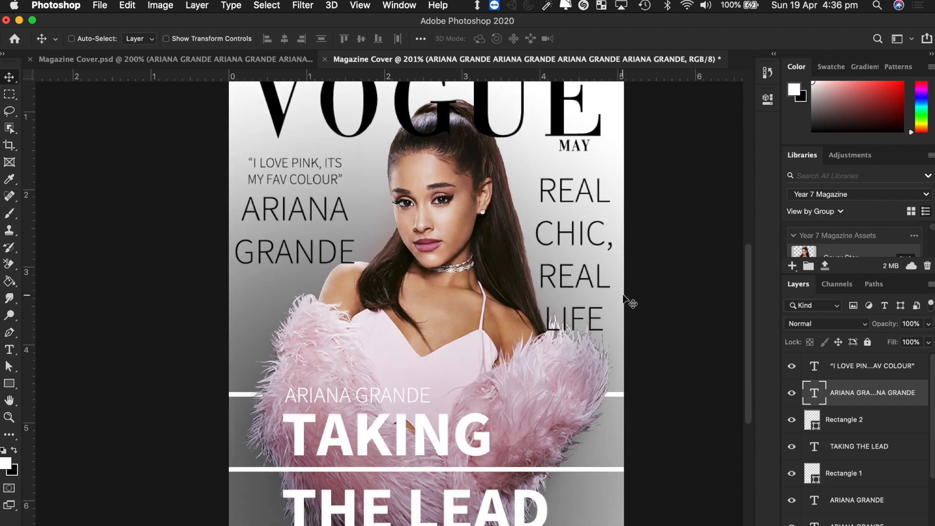
pyautogui.scroll(5, 629, 302)
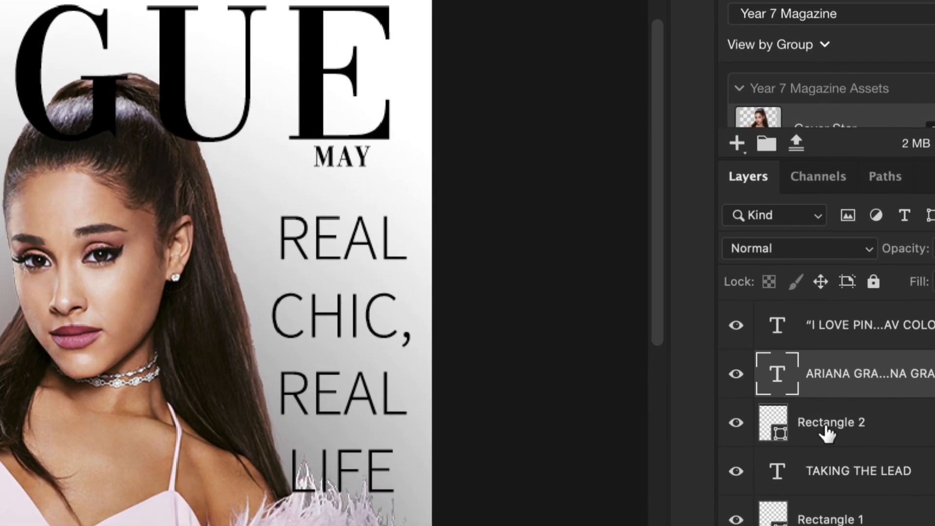
# - Change the top bar's fill to bright red (ff0000)
pyautogui.doubleClick(772, 422)
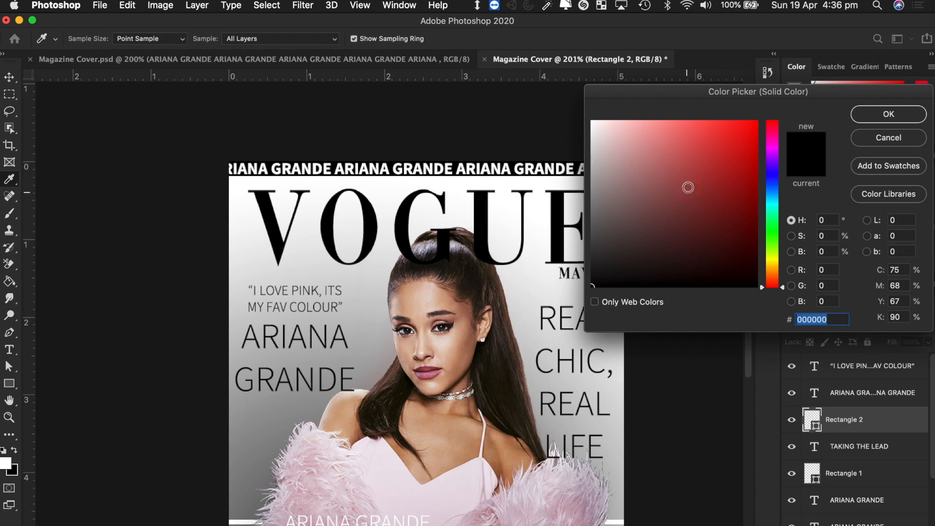
pyautogui.moveTo(697, 178); pyautogui.dragTo(793, 92)
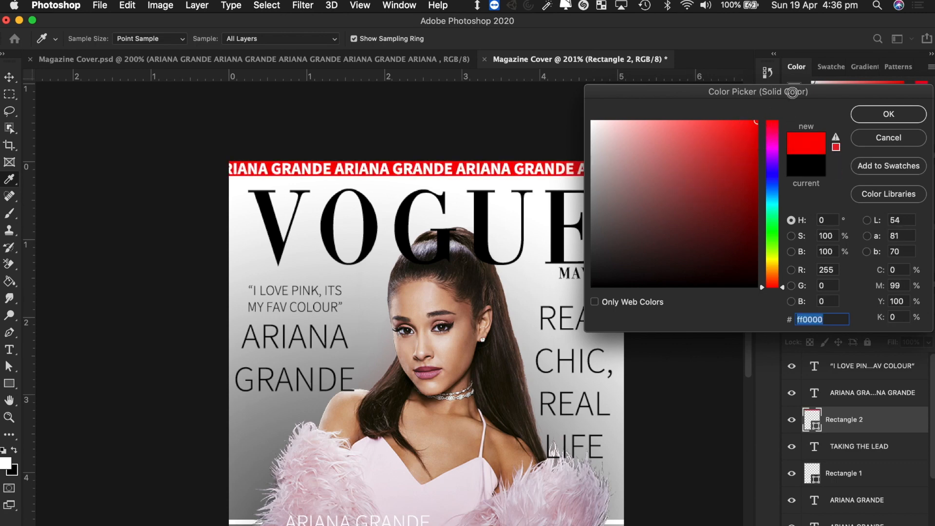
pyautogui.click(892, 115)
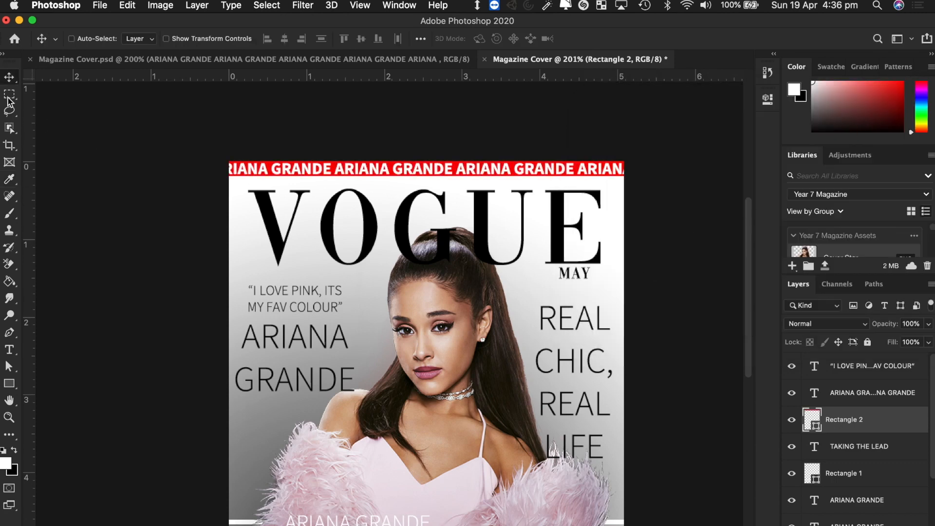
pyautogui.scroll(-3, 171, 381)
pyautogui.scroll(-3, 172, 381)
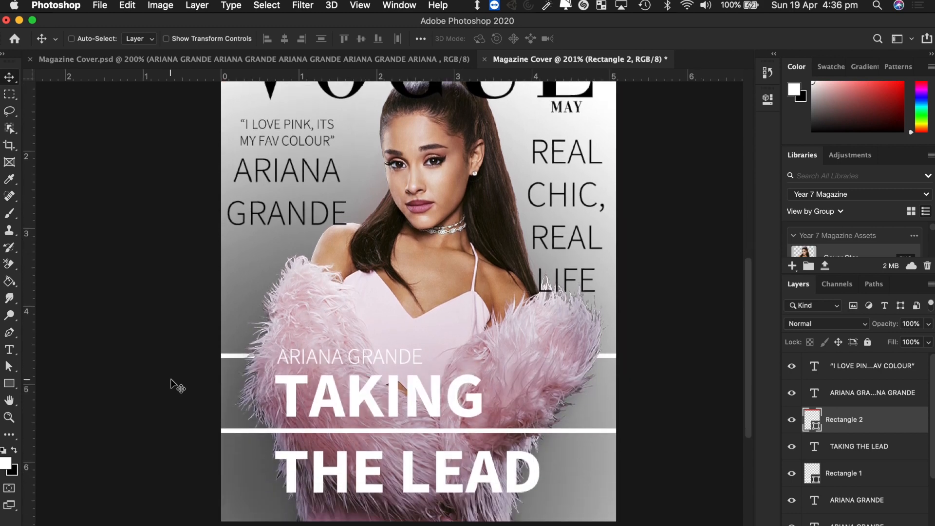
pyautogui.scroll(4, 171, 381)
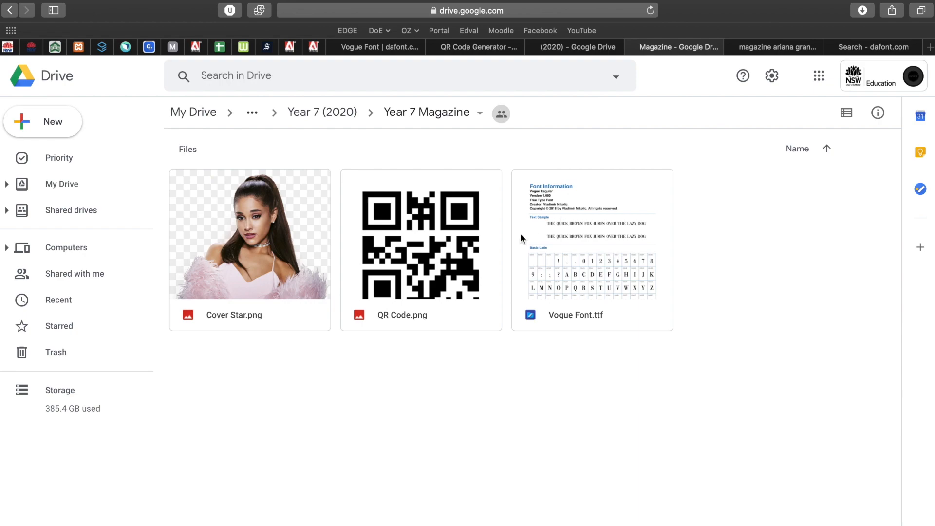
# - Place the QR Code asset from Libraries onto the cover
pyautogui.click(420, 244)
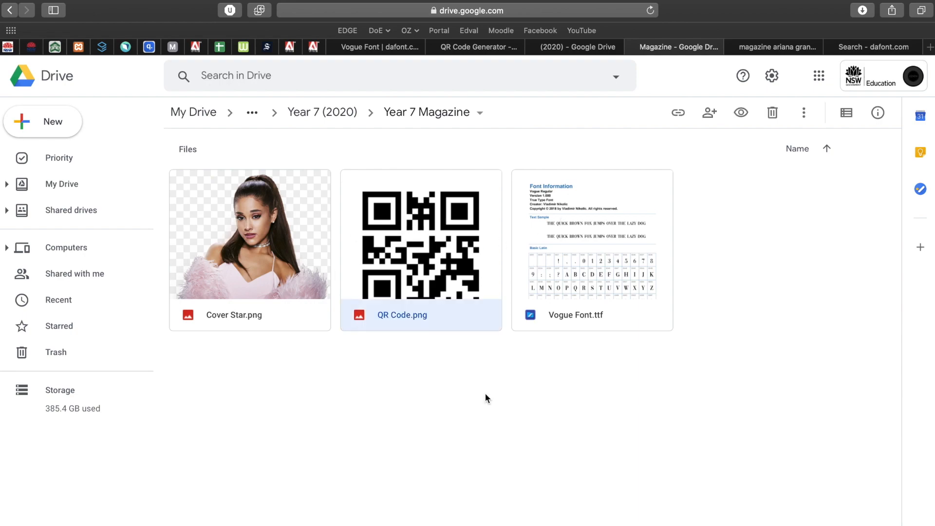
pyautogui.hotkey('ctrl', 'Left')
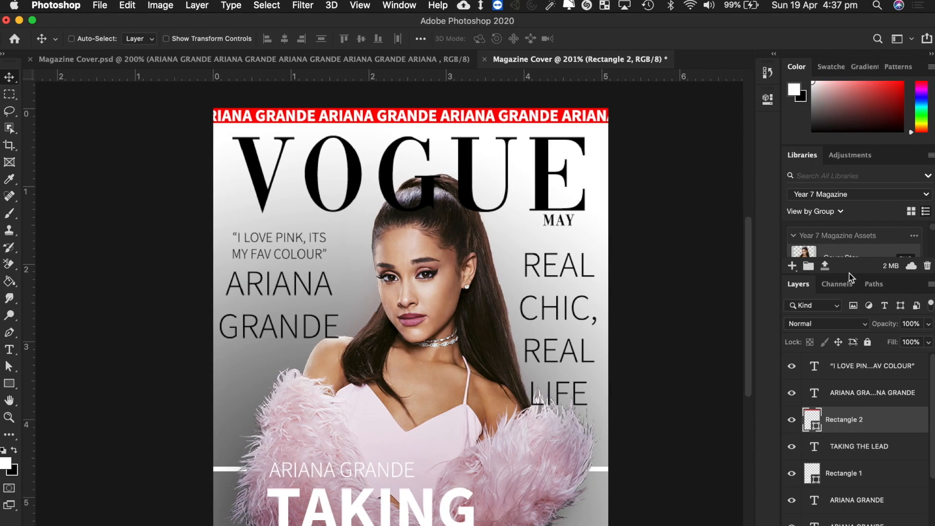
pyautogui.moveTo(849, 276); pyautogui.dragTo(853, 394)
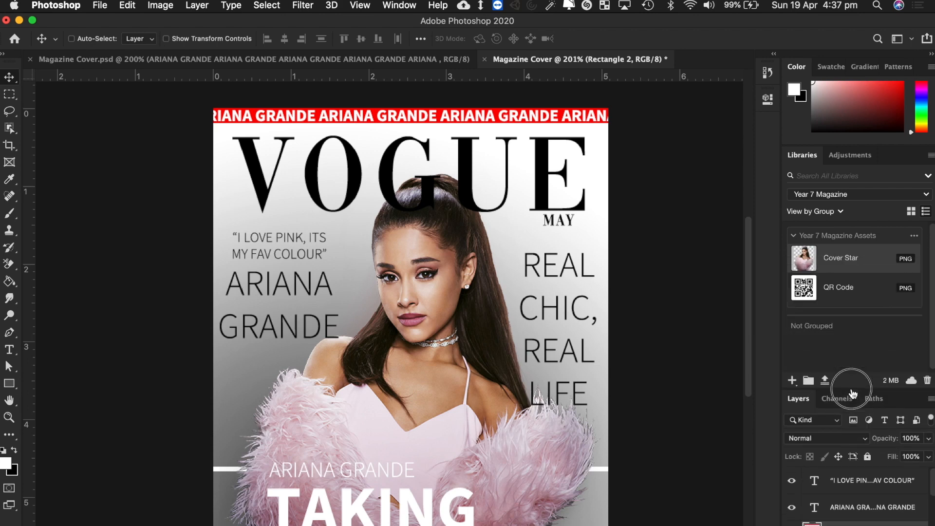
pyautogui.moveTo(838, 295); pyautogui.dragTo(503, 331)
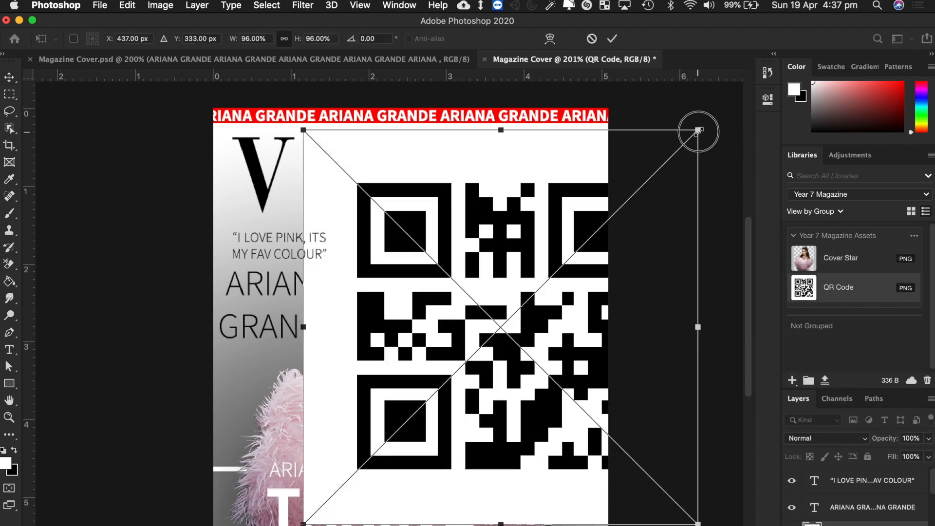
# - Scale the QR code to about 12.6% and set it at the cover's bottom-right beside THE LEAD
pyautogui.moveTo(698, 131); pyautogui.dragTo(389, 439)
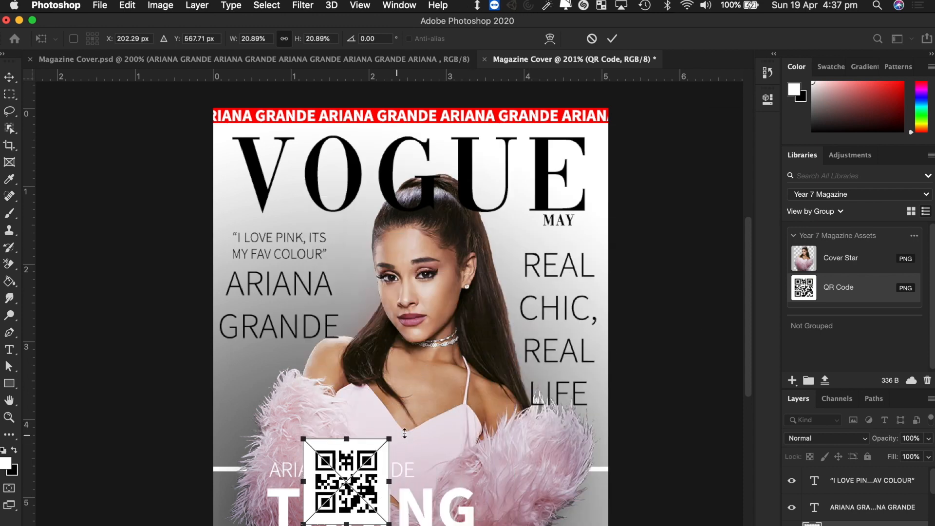
pyautogui.scroll(-5, 447, 426)
pyautogui.hscroll(3, 447, 426)
pyautogui.moveTo(304, 363); pyautogui.dragTo(579, 472)
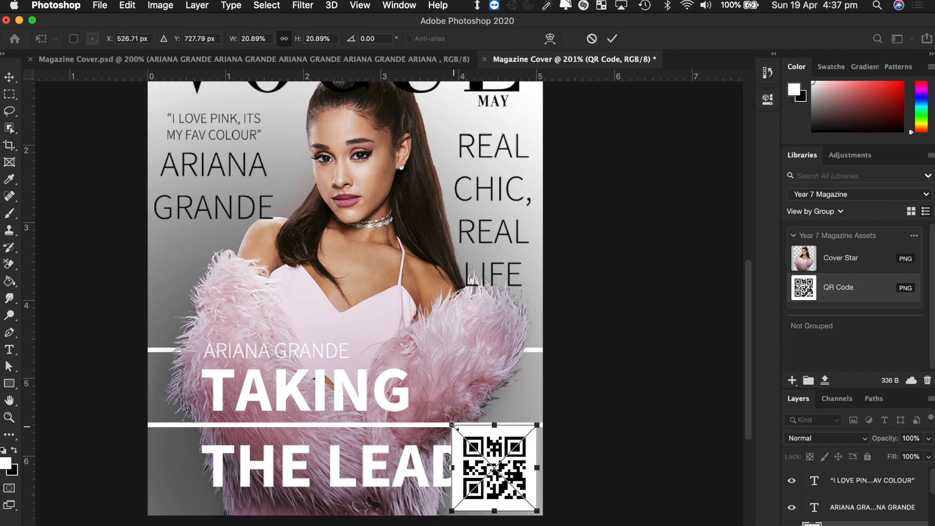
pyautogui.moveTo(452, 425); pyautogui.dragTo(488, 464)
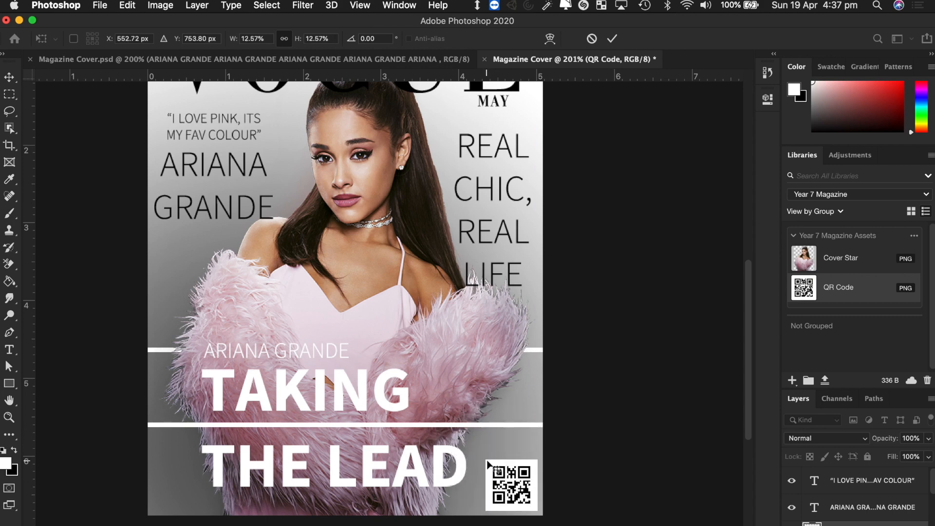
pyautogui.press('Return')
pyautogui.scroll(3, 565, 450)
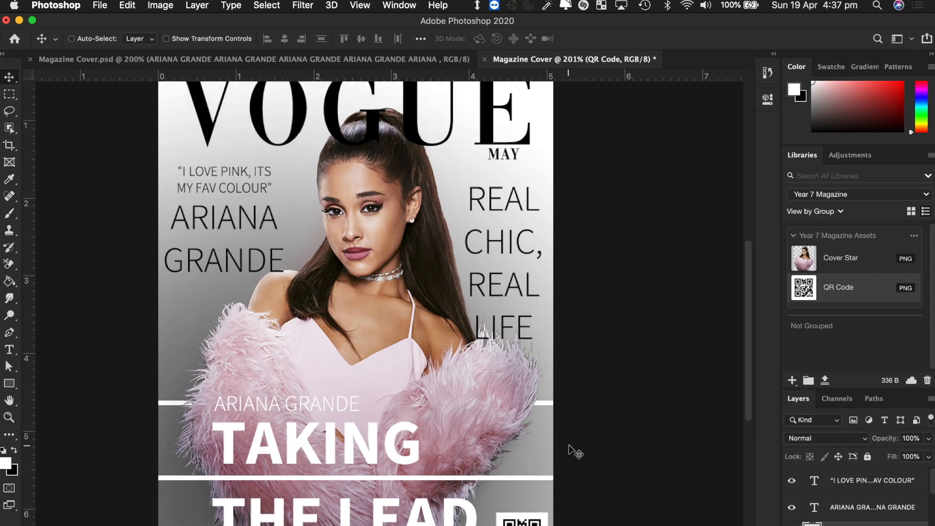
pyautogui.hotkey('ctrl', 'Right')
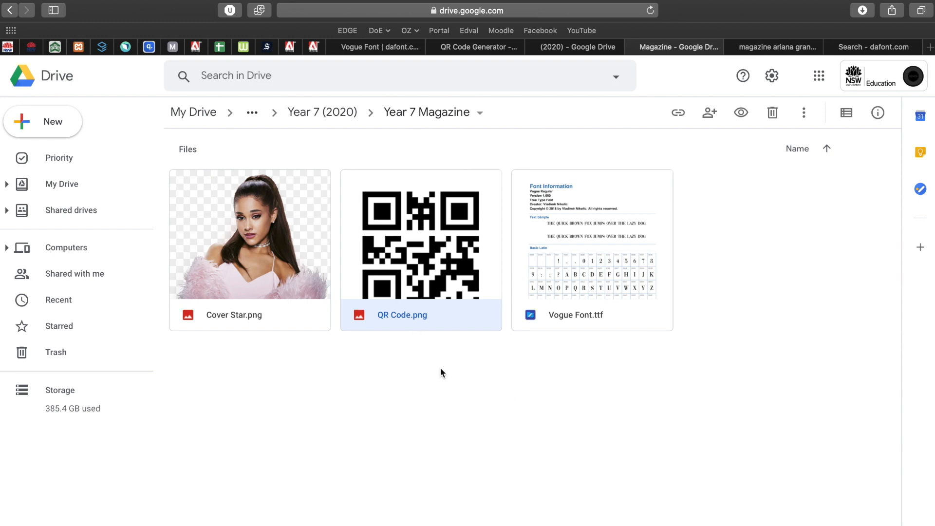
# - Search Google for 'qr code', refine it to 'qr stuff', and open the qrstuff.com result
pyautogui.press('super+t')
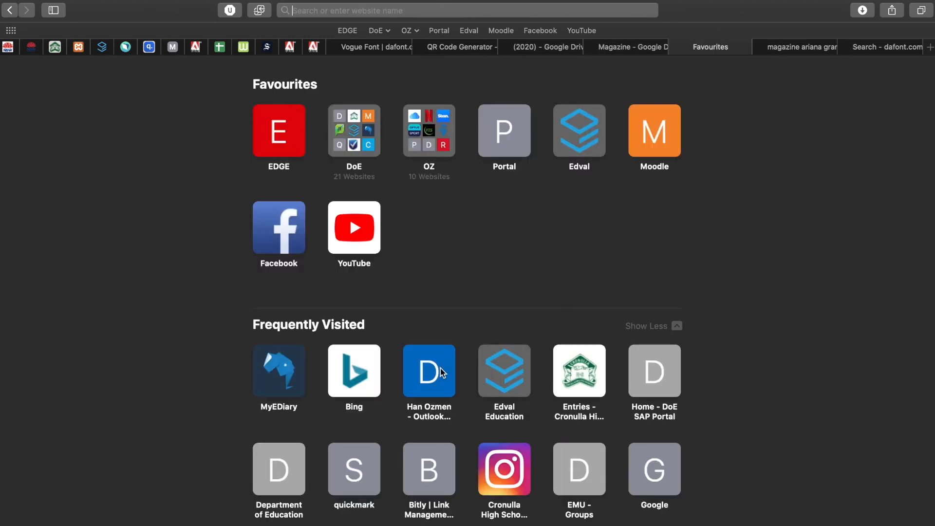
pyautogui.write('qr')
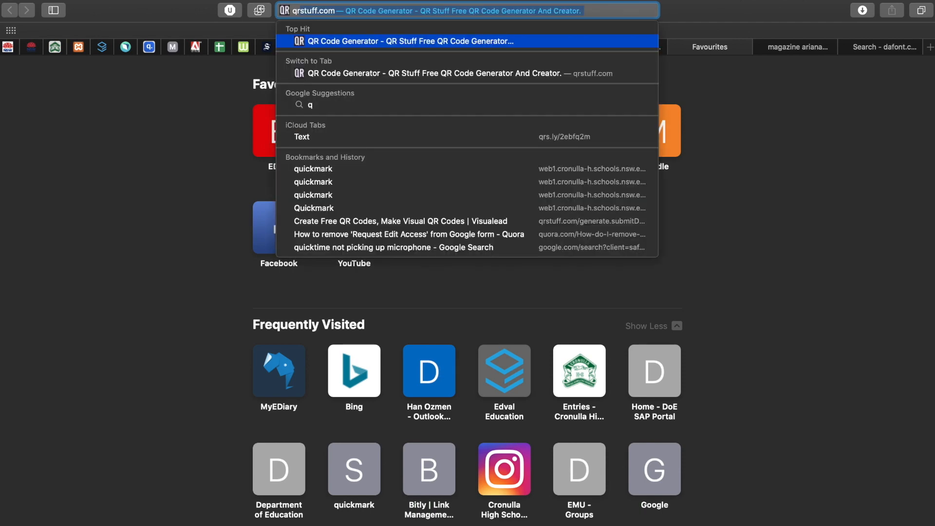
pyautogui.write(' code')
pyautogui.press('Return')
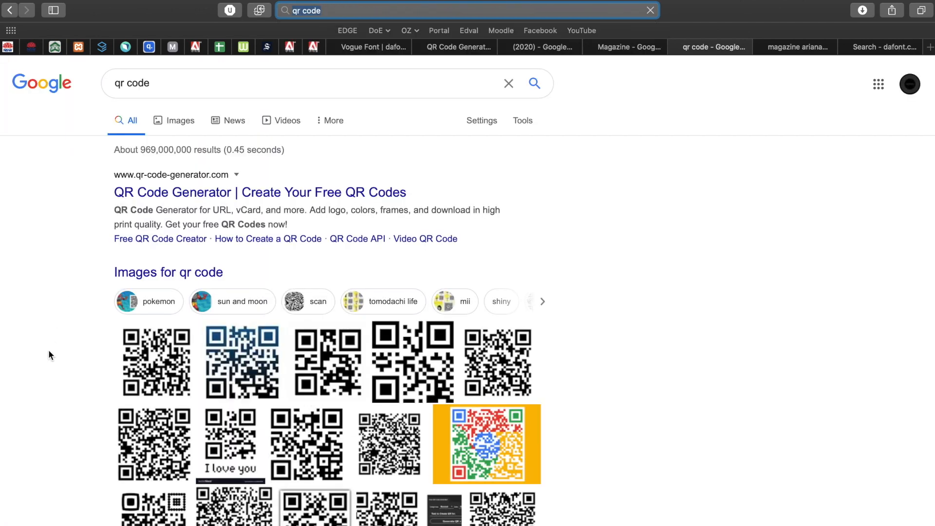
pyautogui.scroll(-8, 48, 349)
pyautogui.scroll(4, 49, 349)
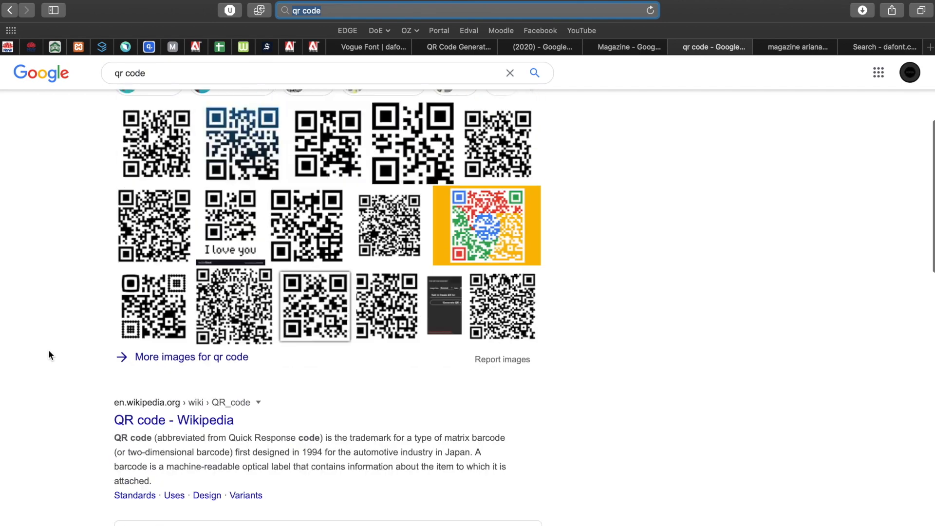
pyautogui.scroll(5, 48, 355)
pyautogui.click(162, 86)
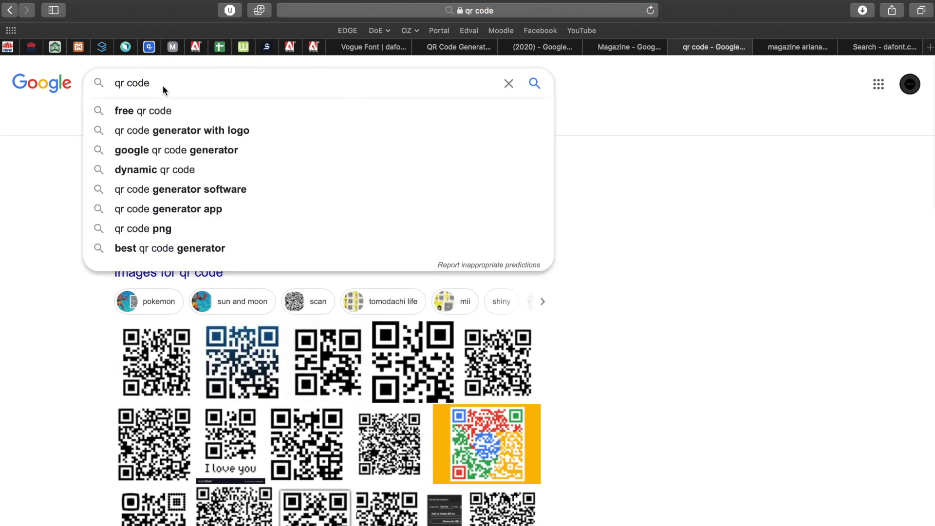
pyautogui.press('BackSpace')
pyautogui.press('BackSpace')
pyautogui.press('BackSpace')
pyautogui.press('BackSpace')
pyautogui.write('stuff')
pyautogui.press('Return')
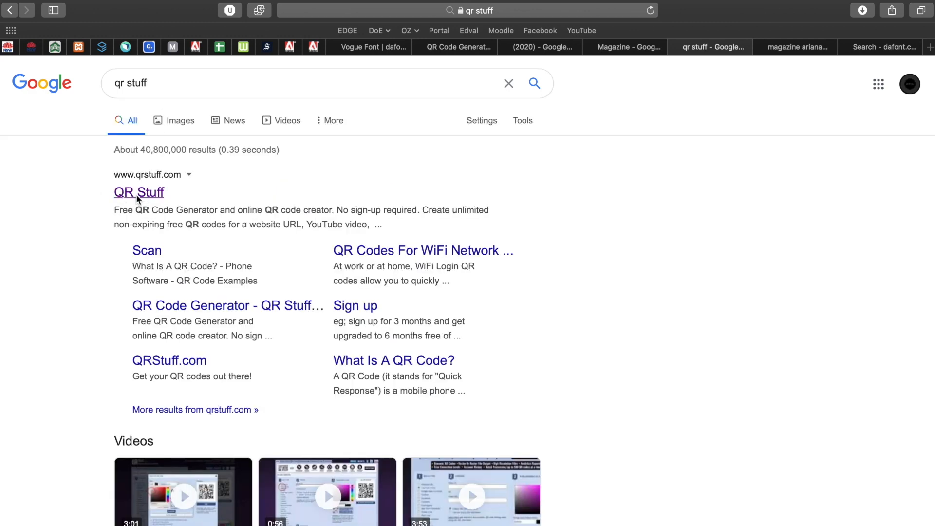
pyautogui.click(137, 194)
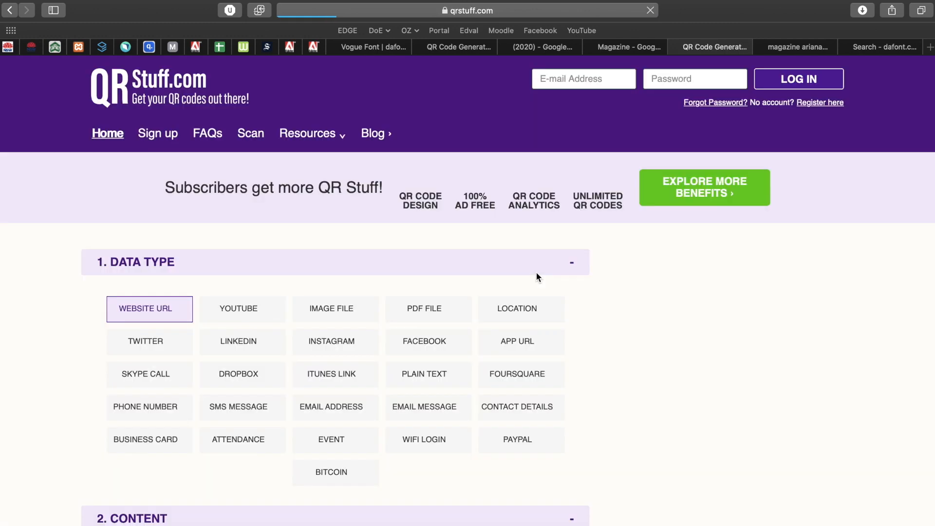
# - Choose the Plain Text data type and enter $9.99 as the text to encode
pyautogui.scroll(-2, 55, 407)
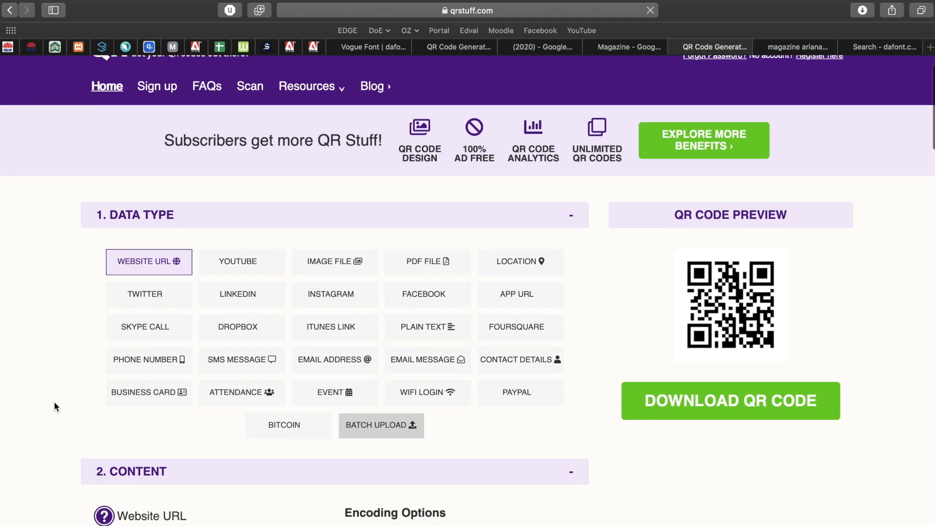
pyautogui.scroll(-1, 54, 403)
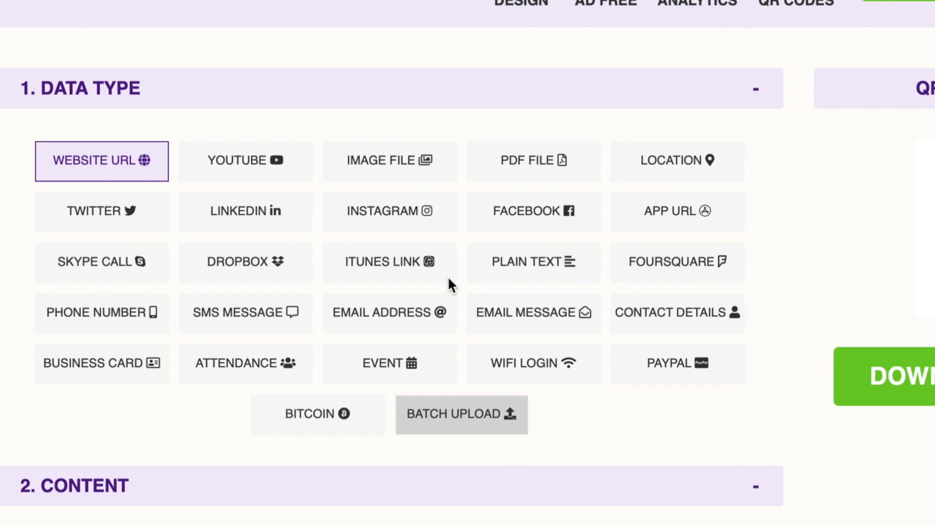
pyautogui.click(519, 263)
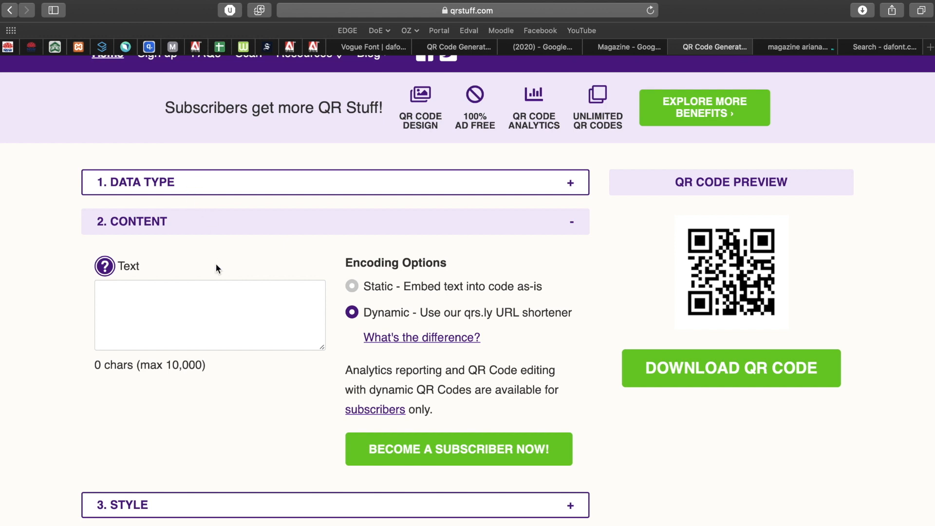
pyautogui.click(176, 311)
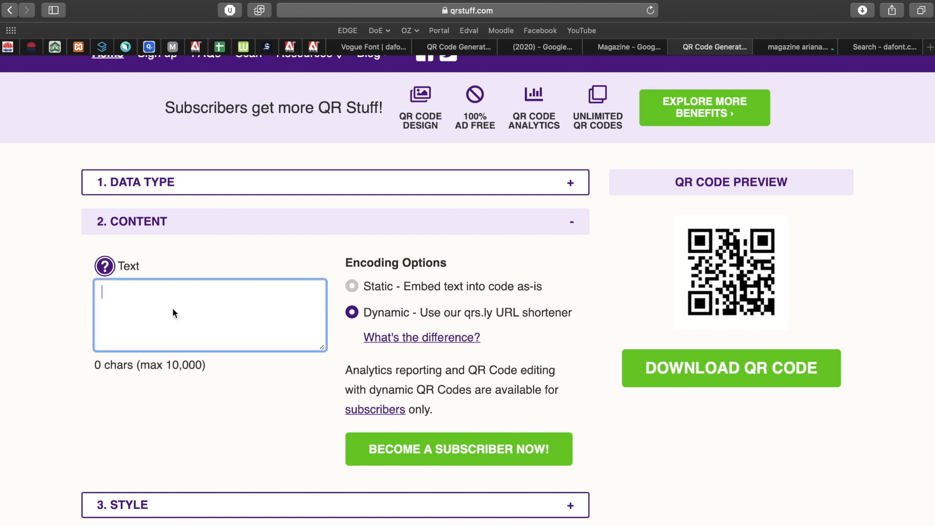
pyautogui.write('9')
pyautogui.press('BackSpace')
pyautogui.write('$9')
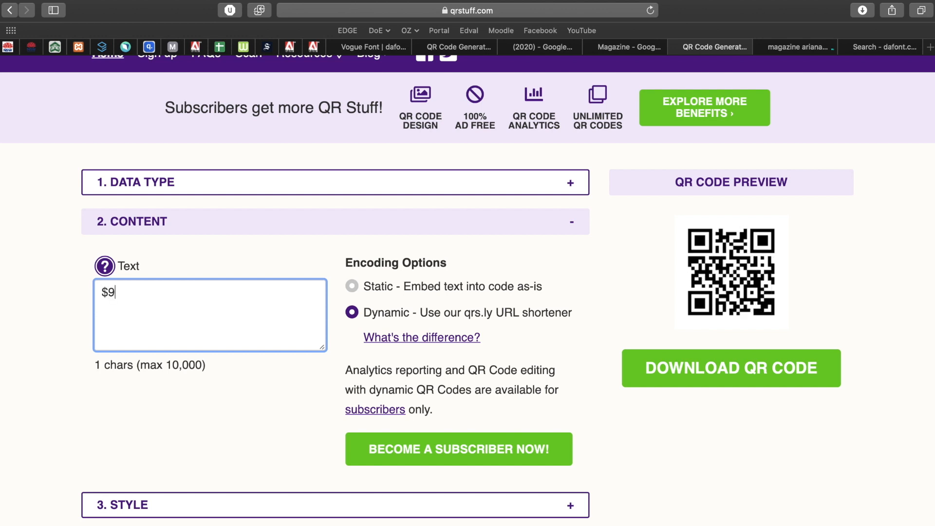
pyautogui.write('.99')
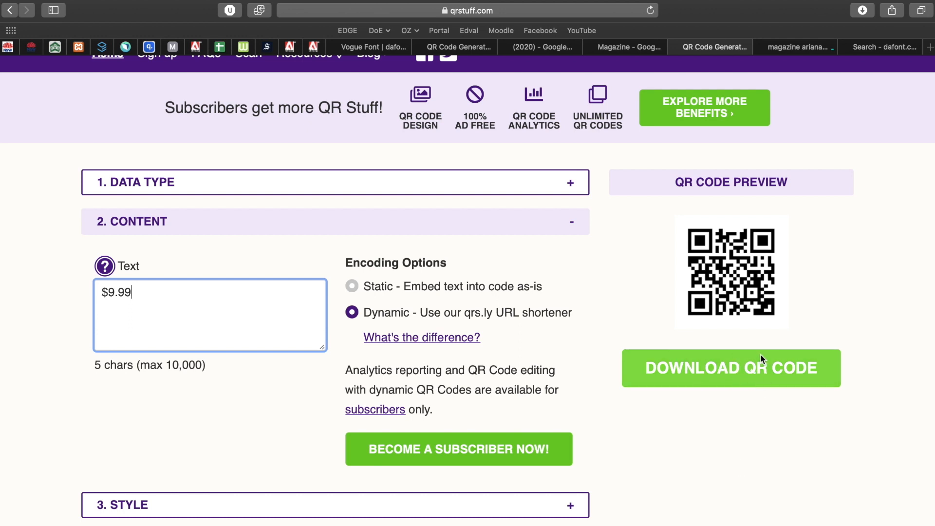
pyautogui.click(759, 510)
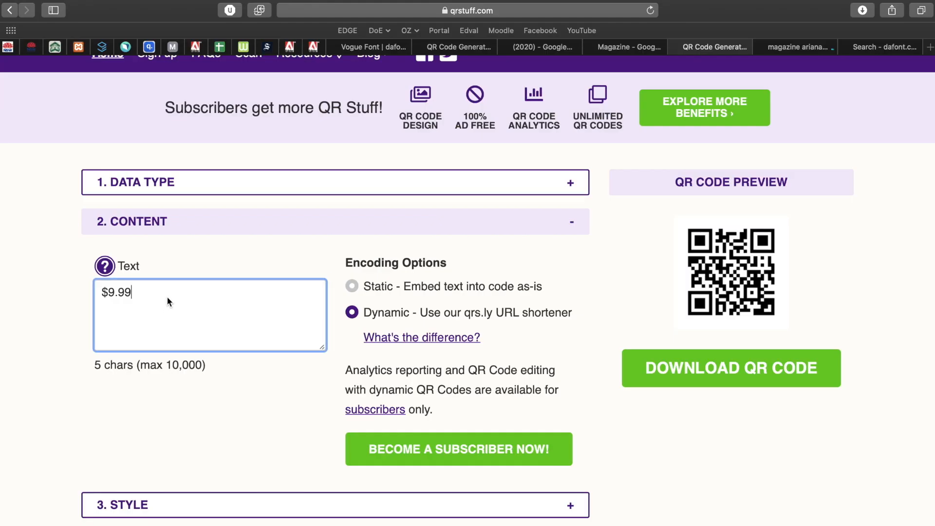
# - Check the $9.99 entry, then return to the Photoshop cover
pyautogui.moveTo(170, 295); pyautogui.dragTo(97, 292)
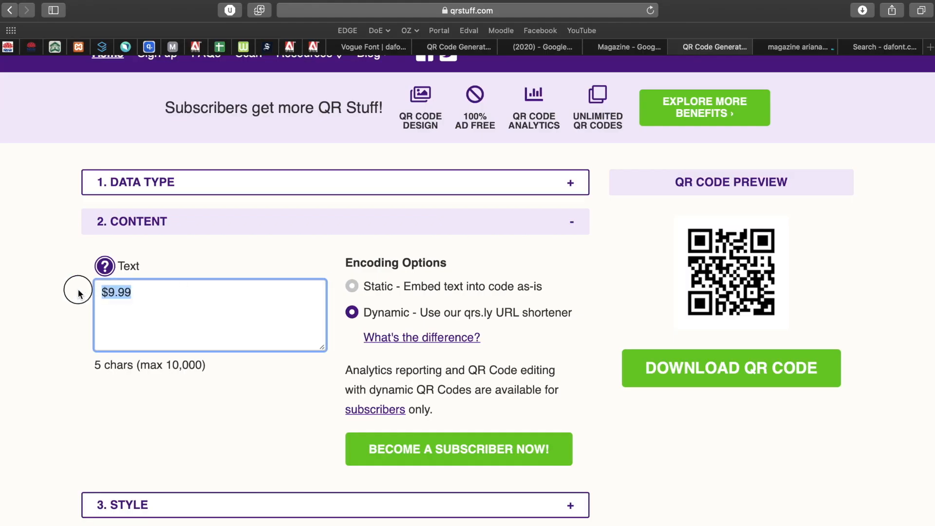
pyautogui.click(38, 282)
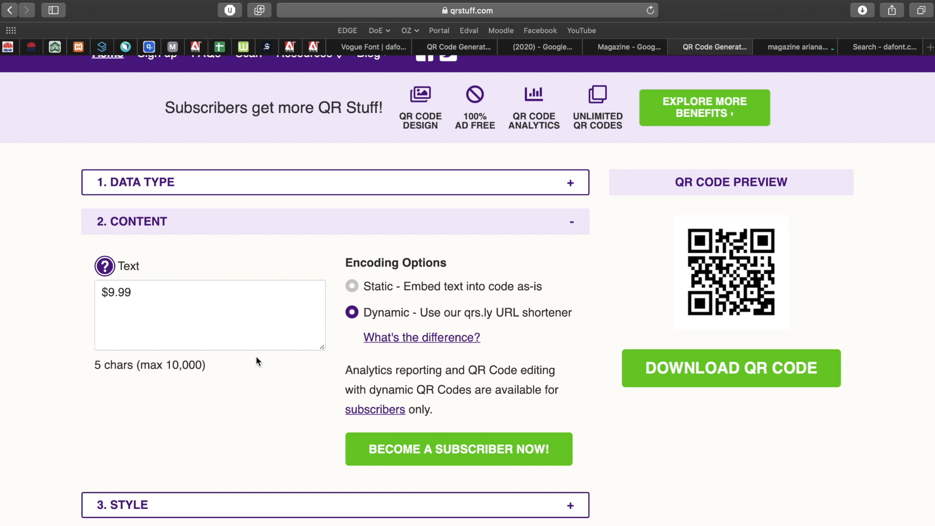
pyautogui.hotkey('ctrl', 'Left')
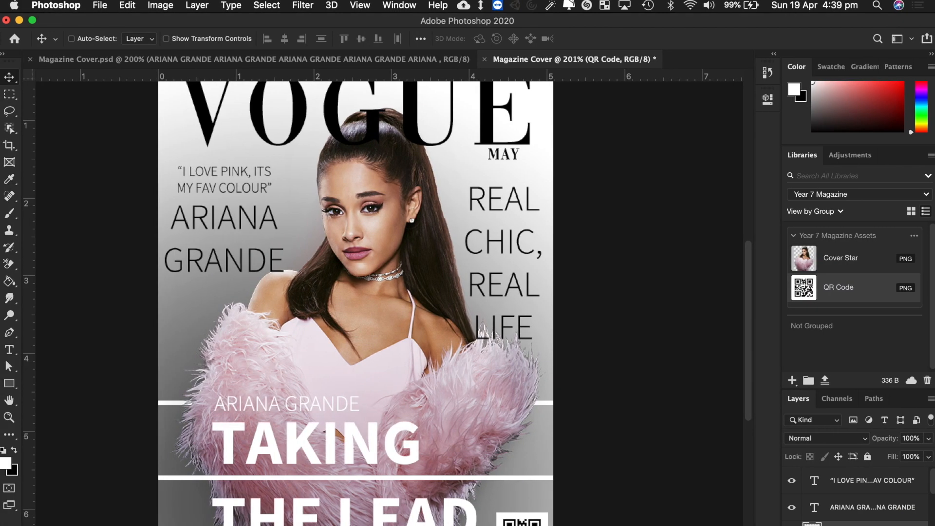
# - Review the finished cover with its red ARIANA GRANDE banner and QR code, then open the File menu
pyautogui.scroll(-3, 585, 511)
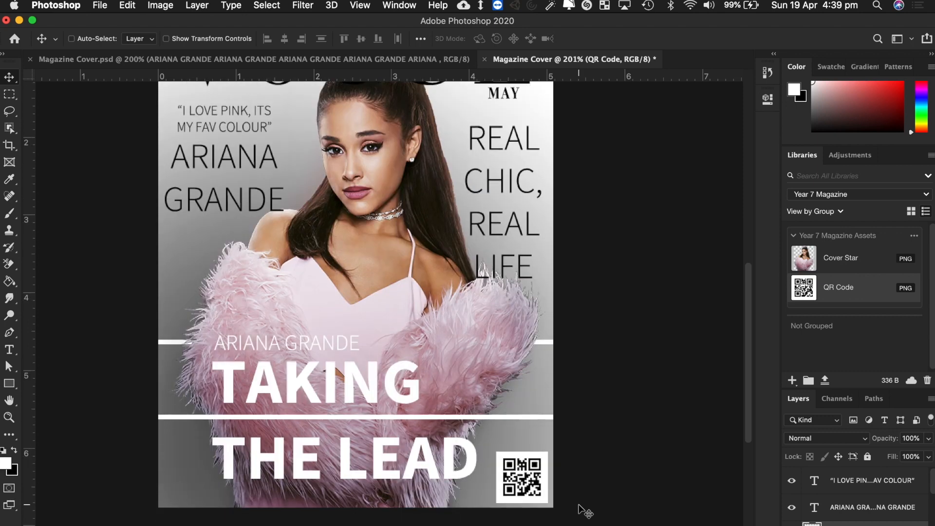
pyautogui.scroll(6, 584, 512)
pyautogui.scroll(-3, 584, 511)
pyautogui.scroll(-2, 585, 511)
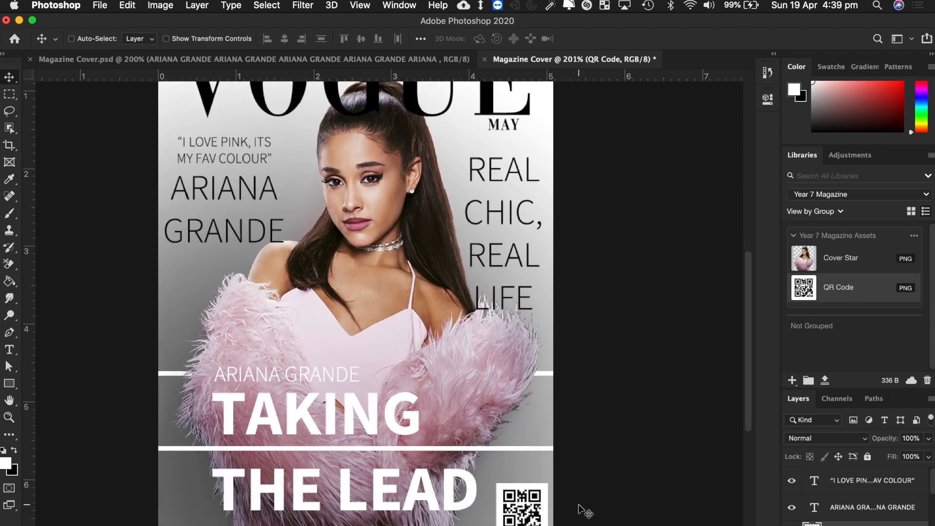
pyautogui.scroll(4, 585, 512)
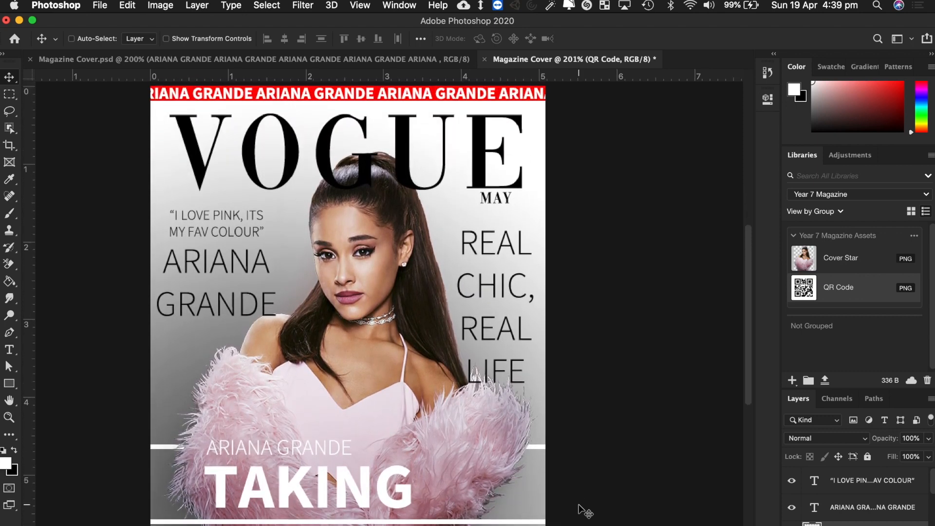
pyautogui.scroll(-3, 584, 511)
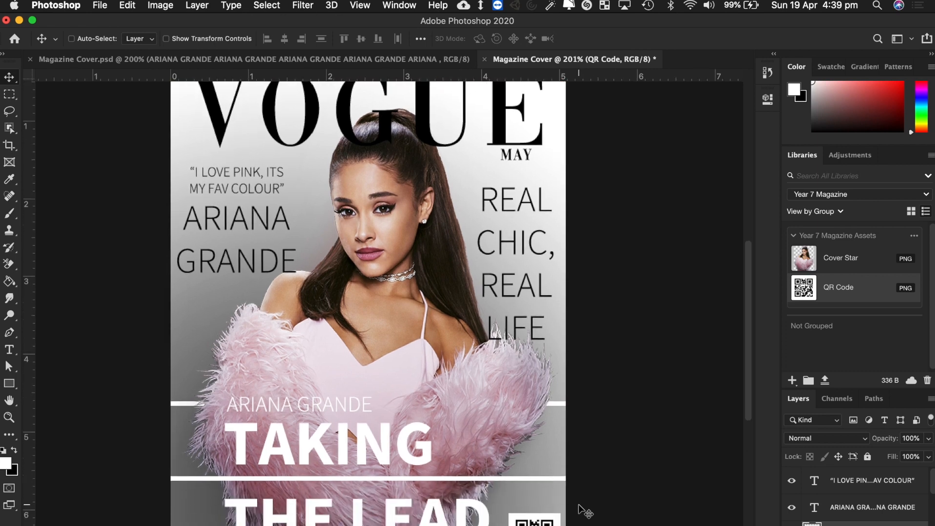
pyautogui.scroll(3, 585, 511)
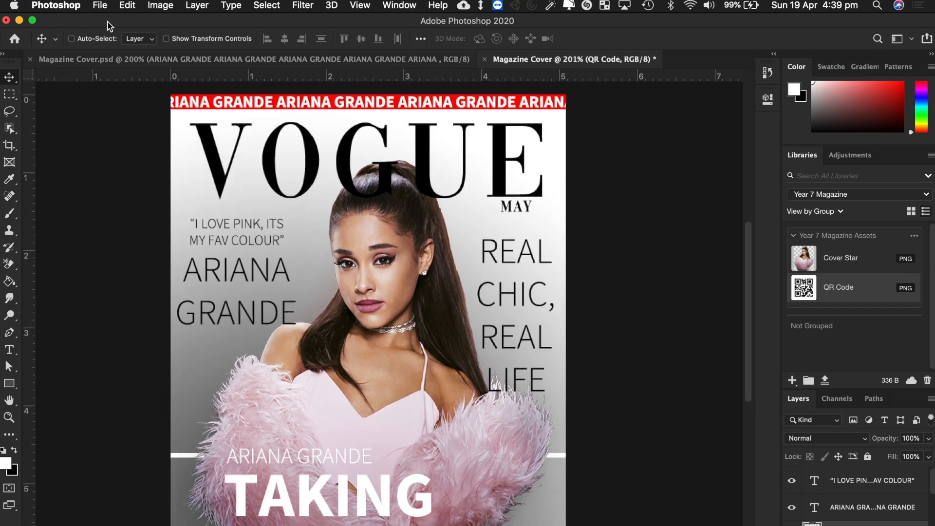
pyautogui.click(100, 6)
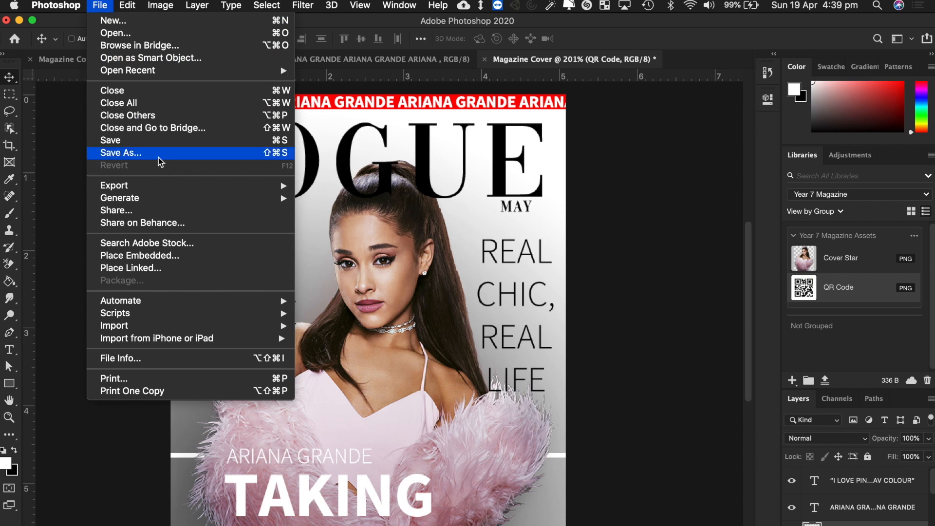
# - Save As Magazine Cover2.psd in the Year 7 Magazine folder, then enlarge the Layers panel
pyautogui.click(159, 157)
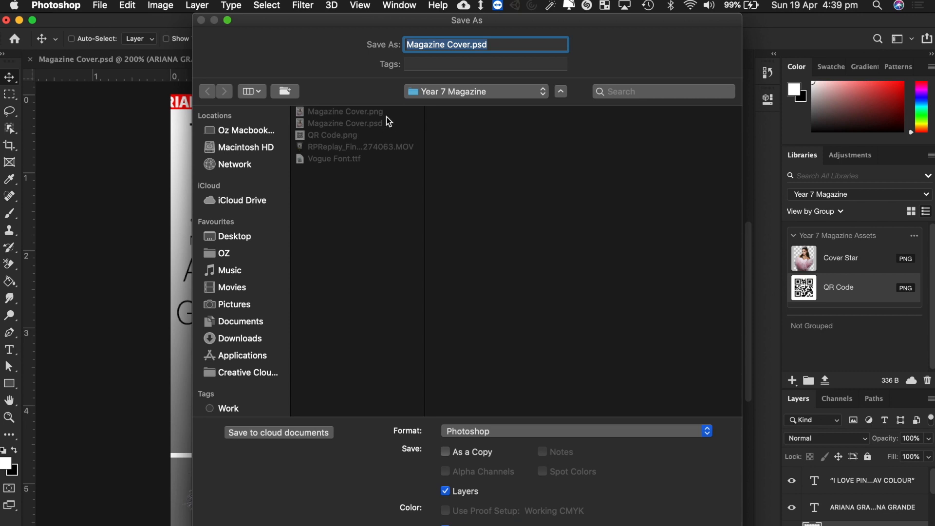
pyautogui.click(465, 98)
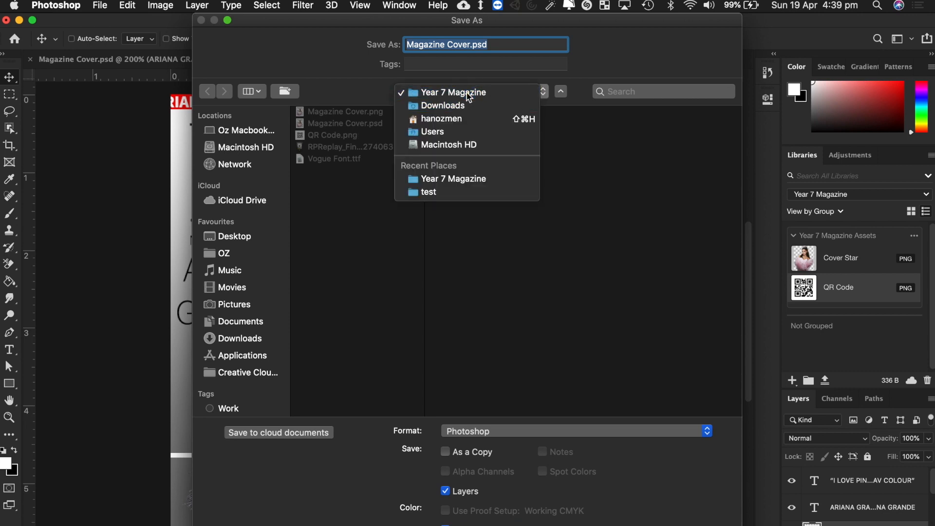
pyautogui.click(468, 95)
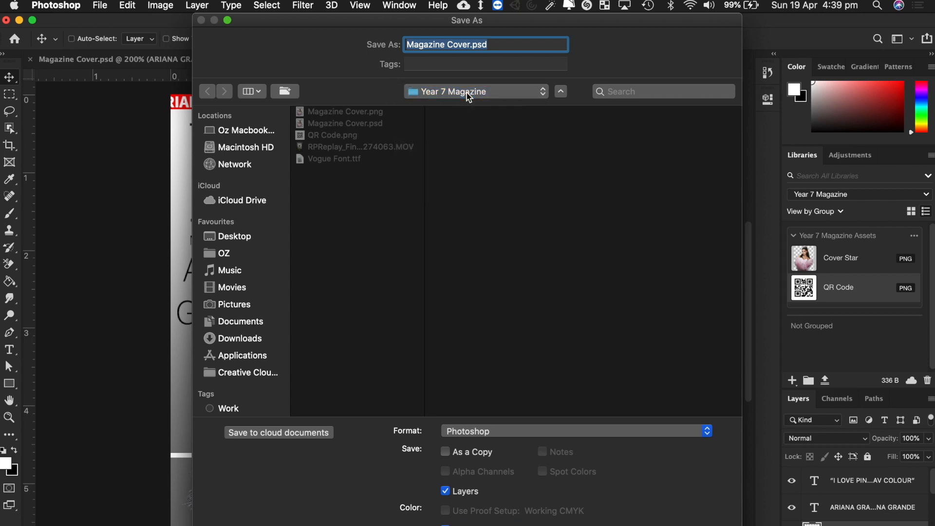
pyautogui.press('Right')
pyautogui.write('2')
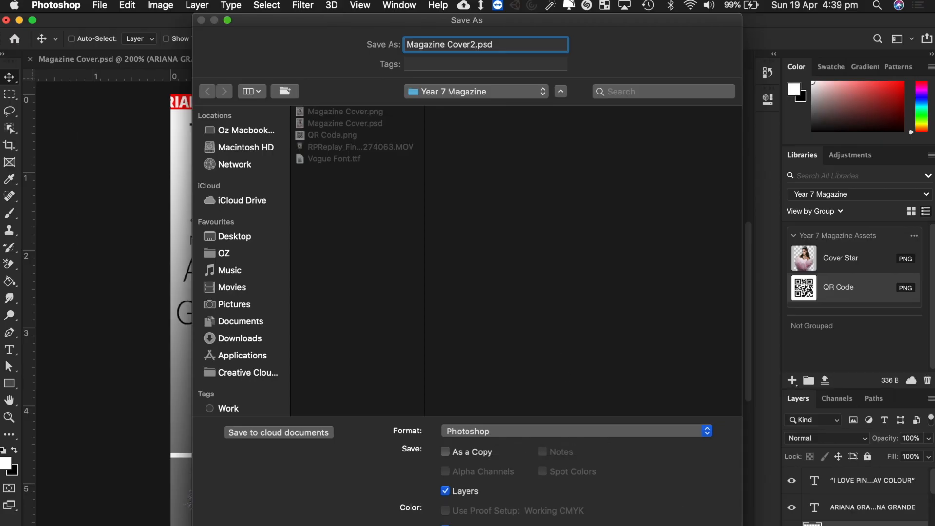
pyautogui.press('Return')
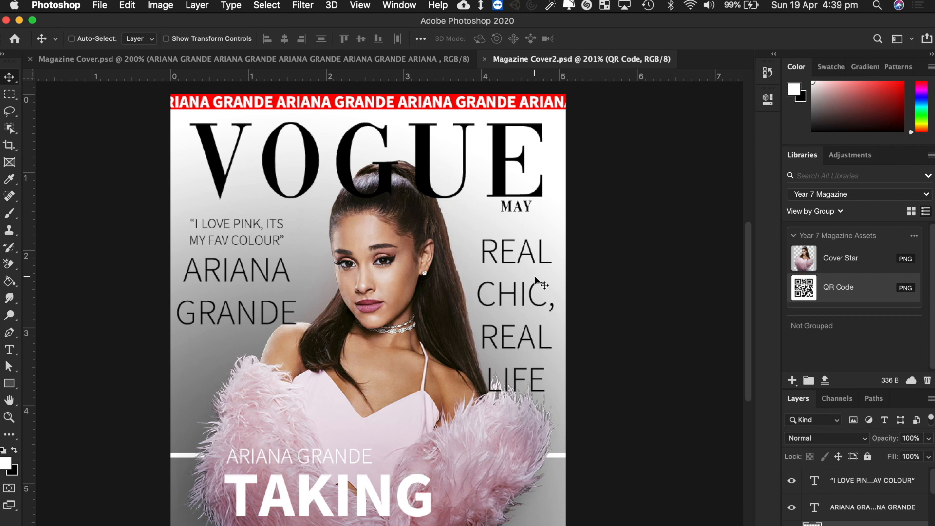
pyautogui.moveTo(863, 389); pyautogui.dragTo(866, 266)
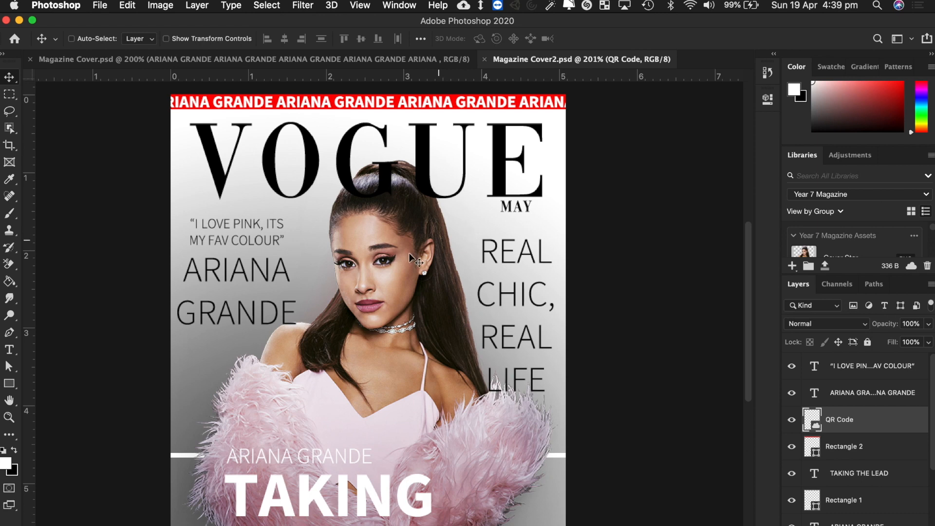